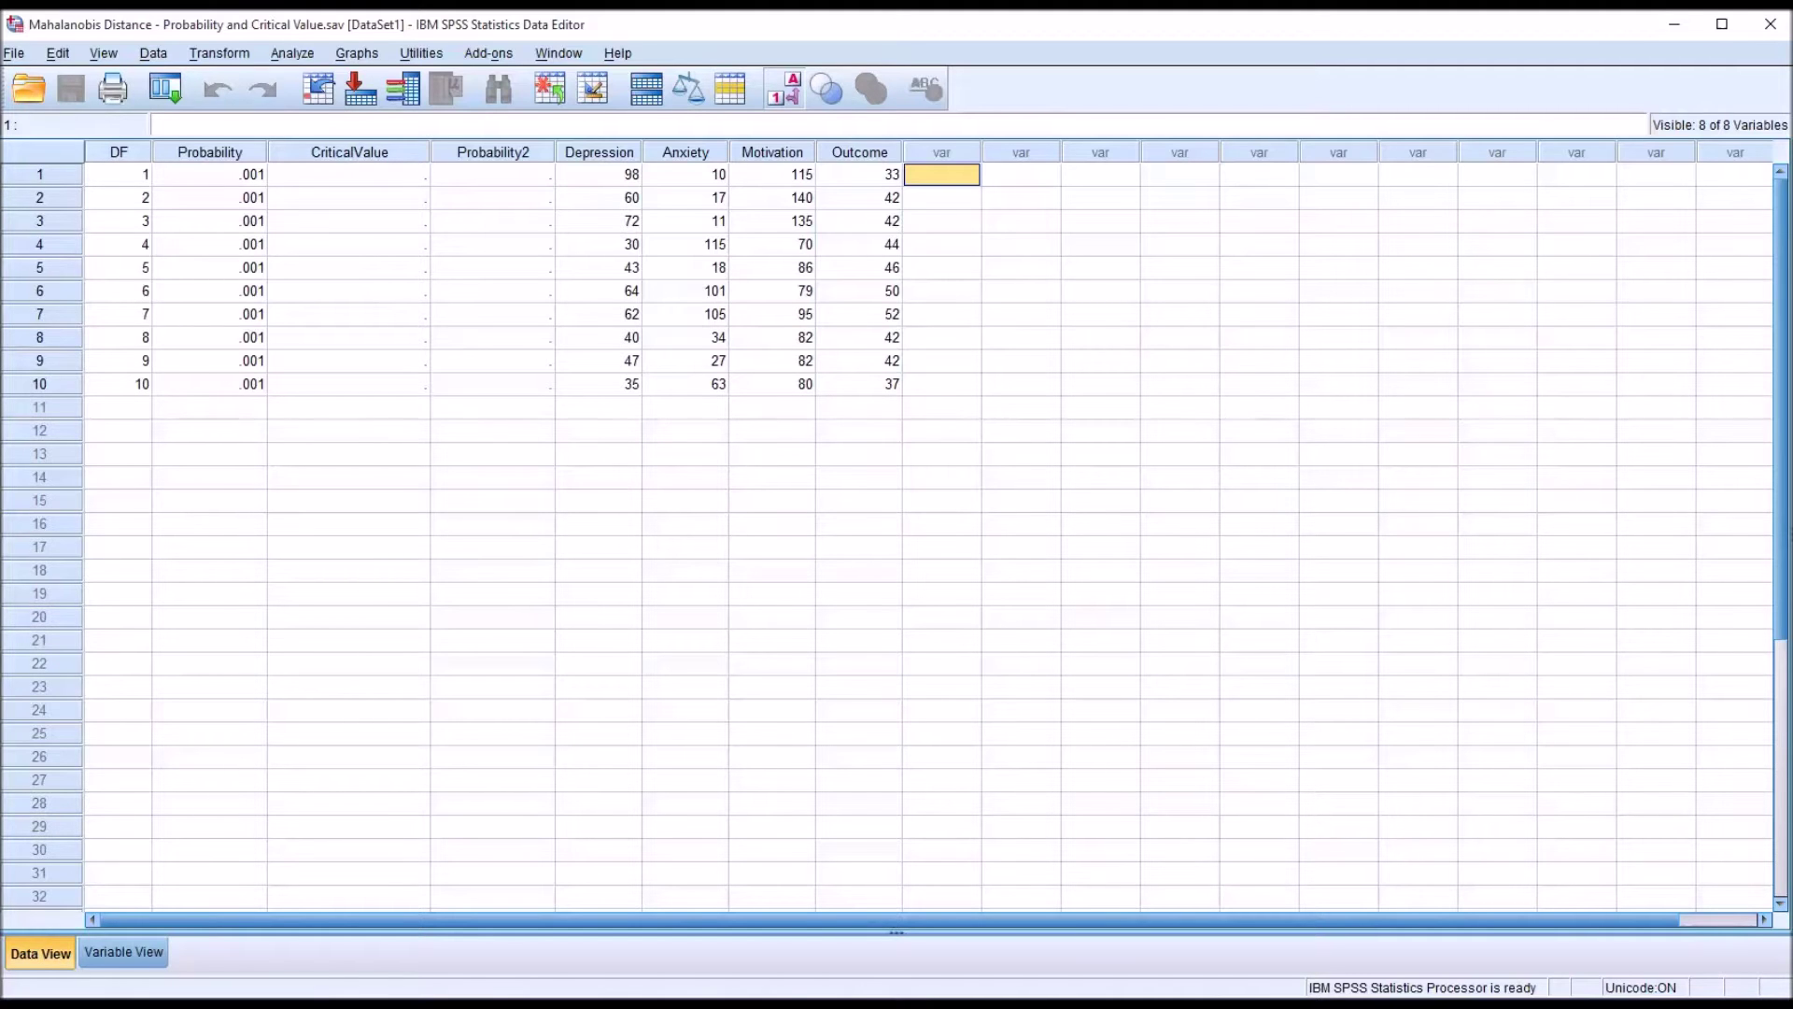
Examine the Depression, Anxiety and Motivation columns, comparing the combinations of the three predictor values in the first four cases
click(609, 180)
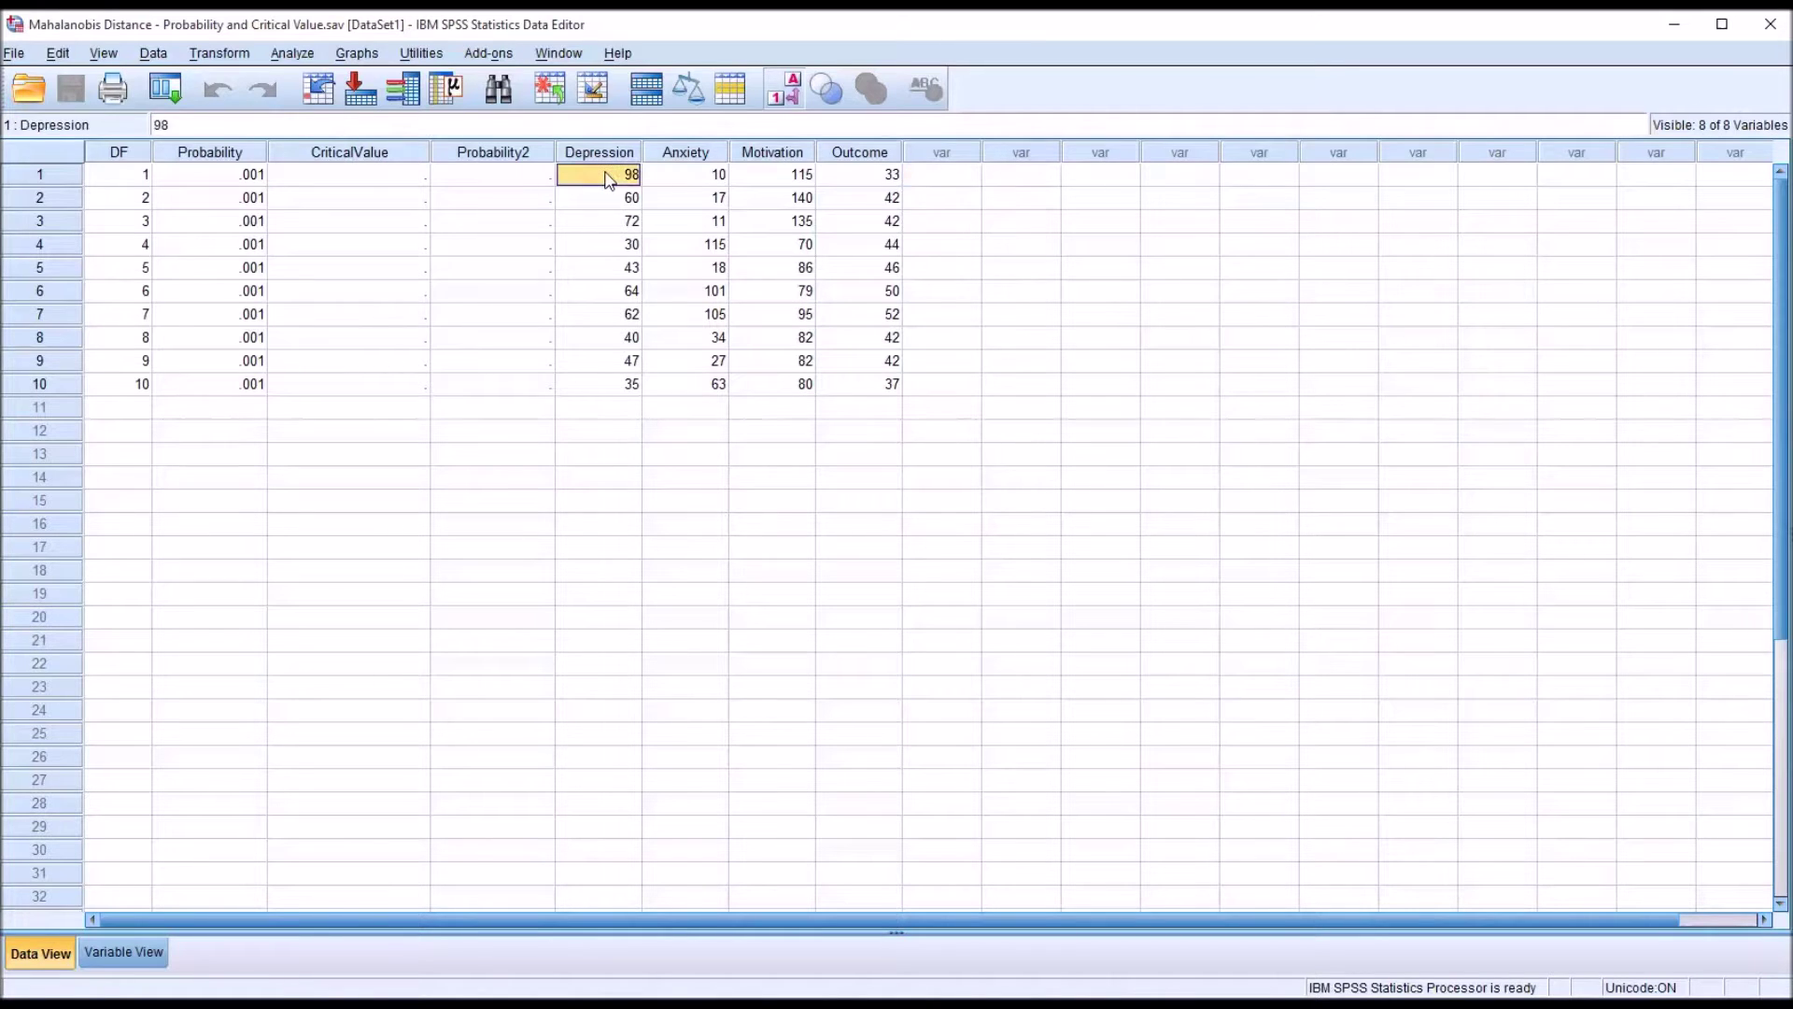
click(600, 155)
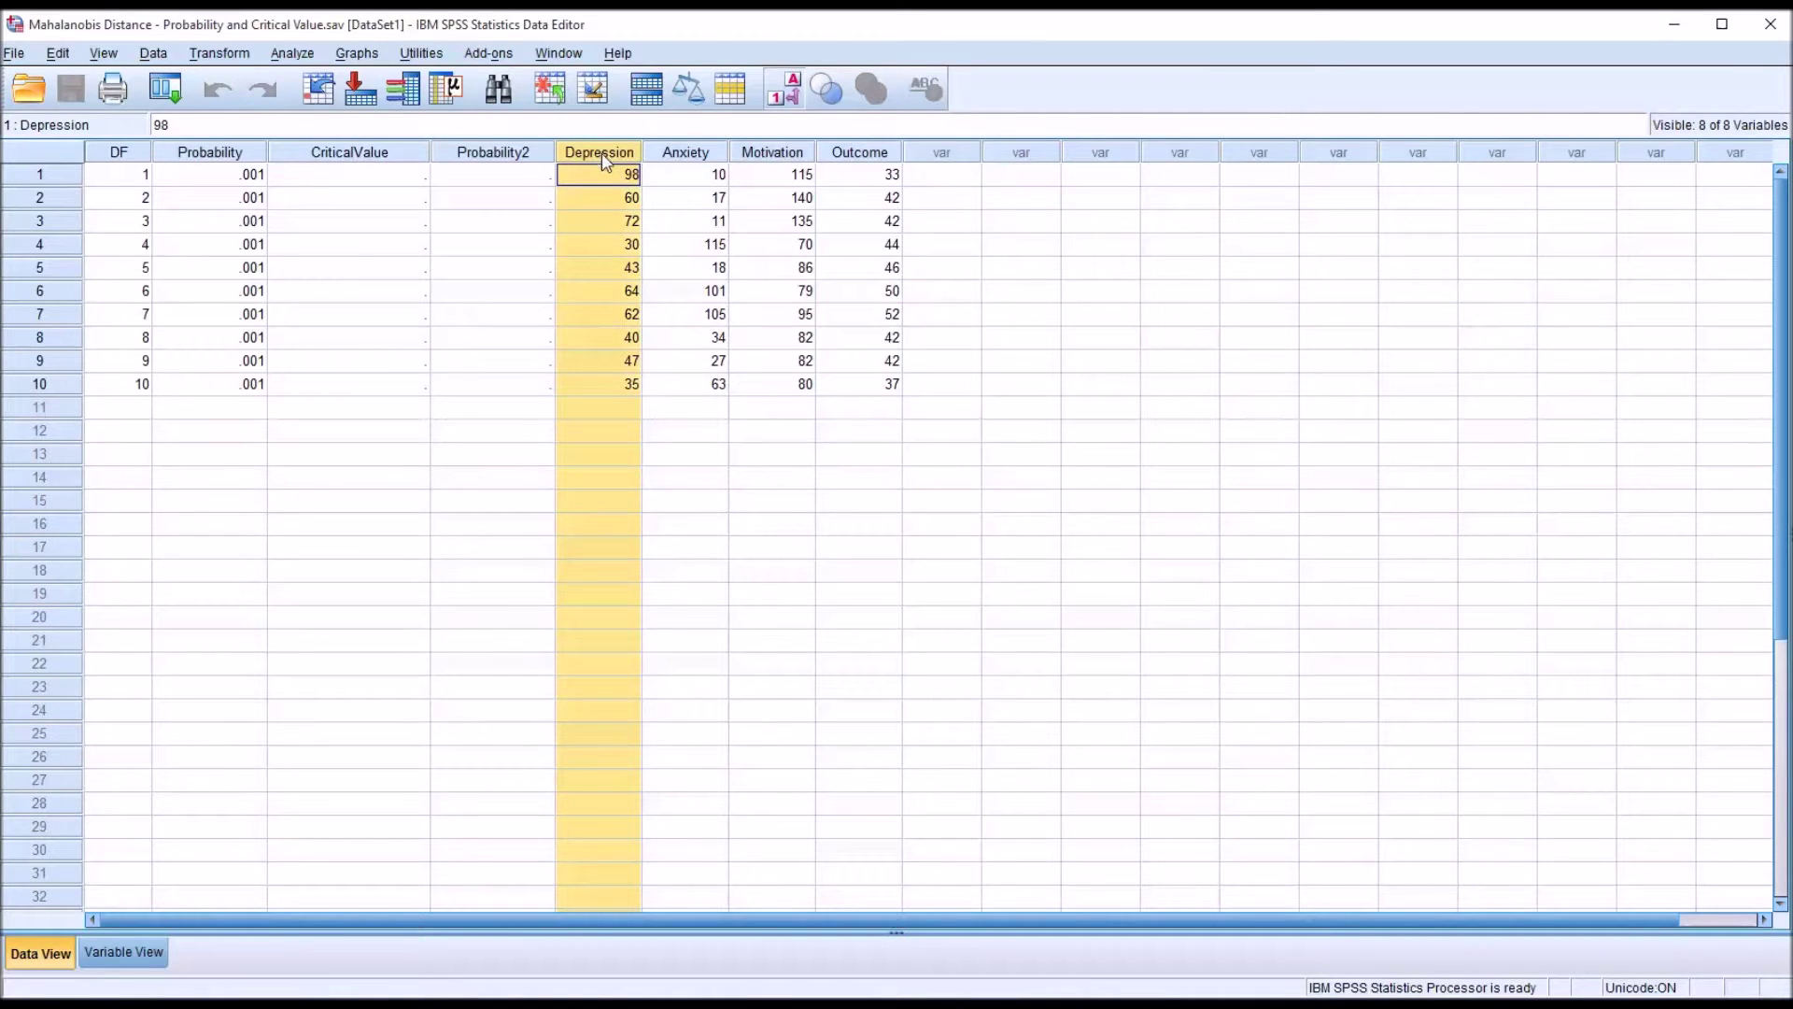
click(679, 154)
click(771, 176)
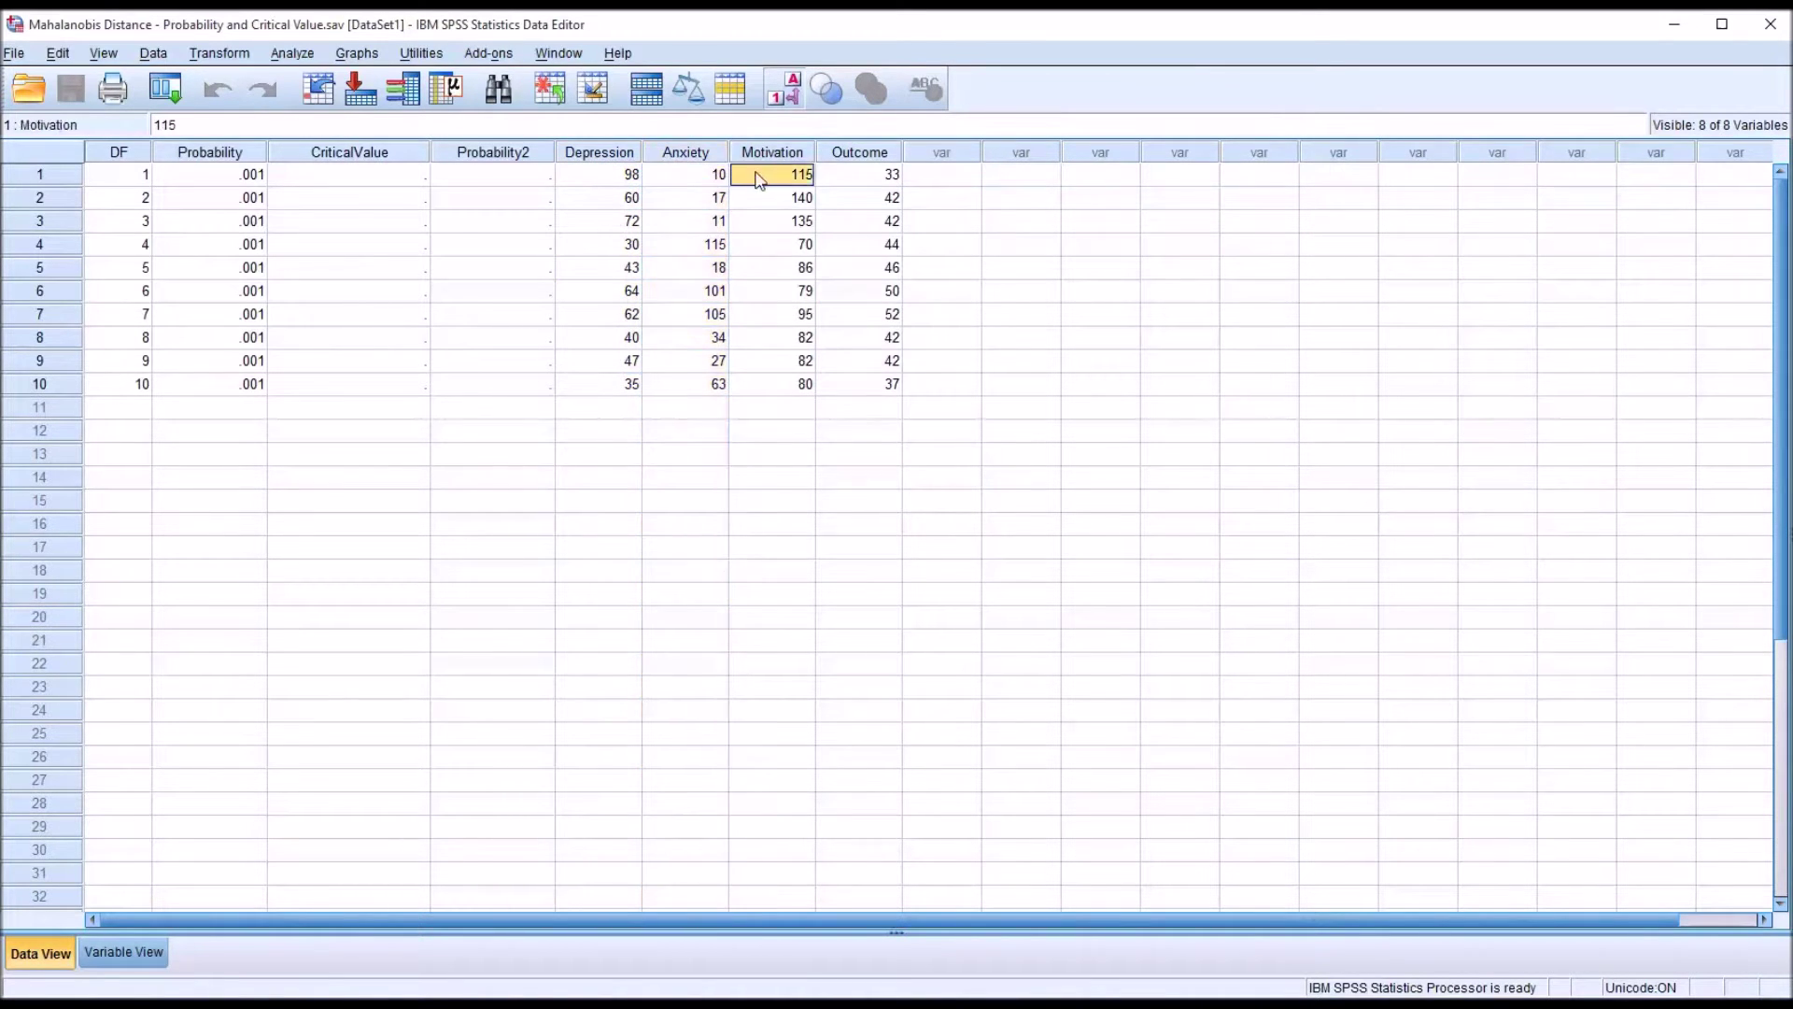
click(602, 182)
drag(602, 182, 746, 177)
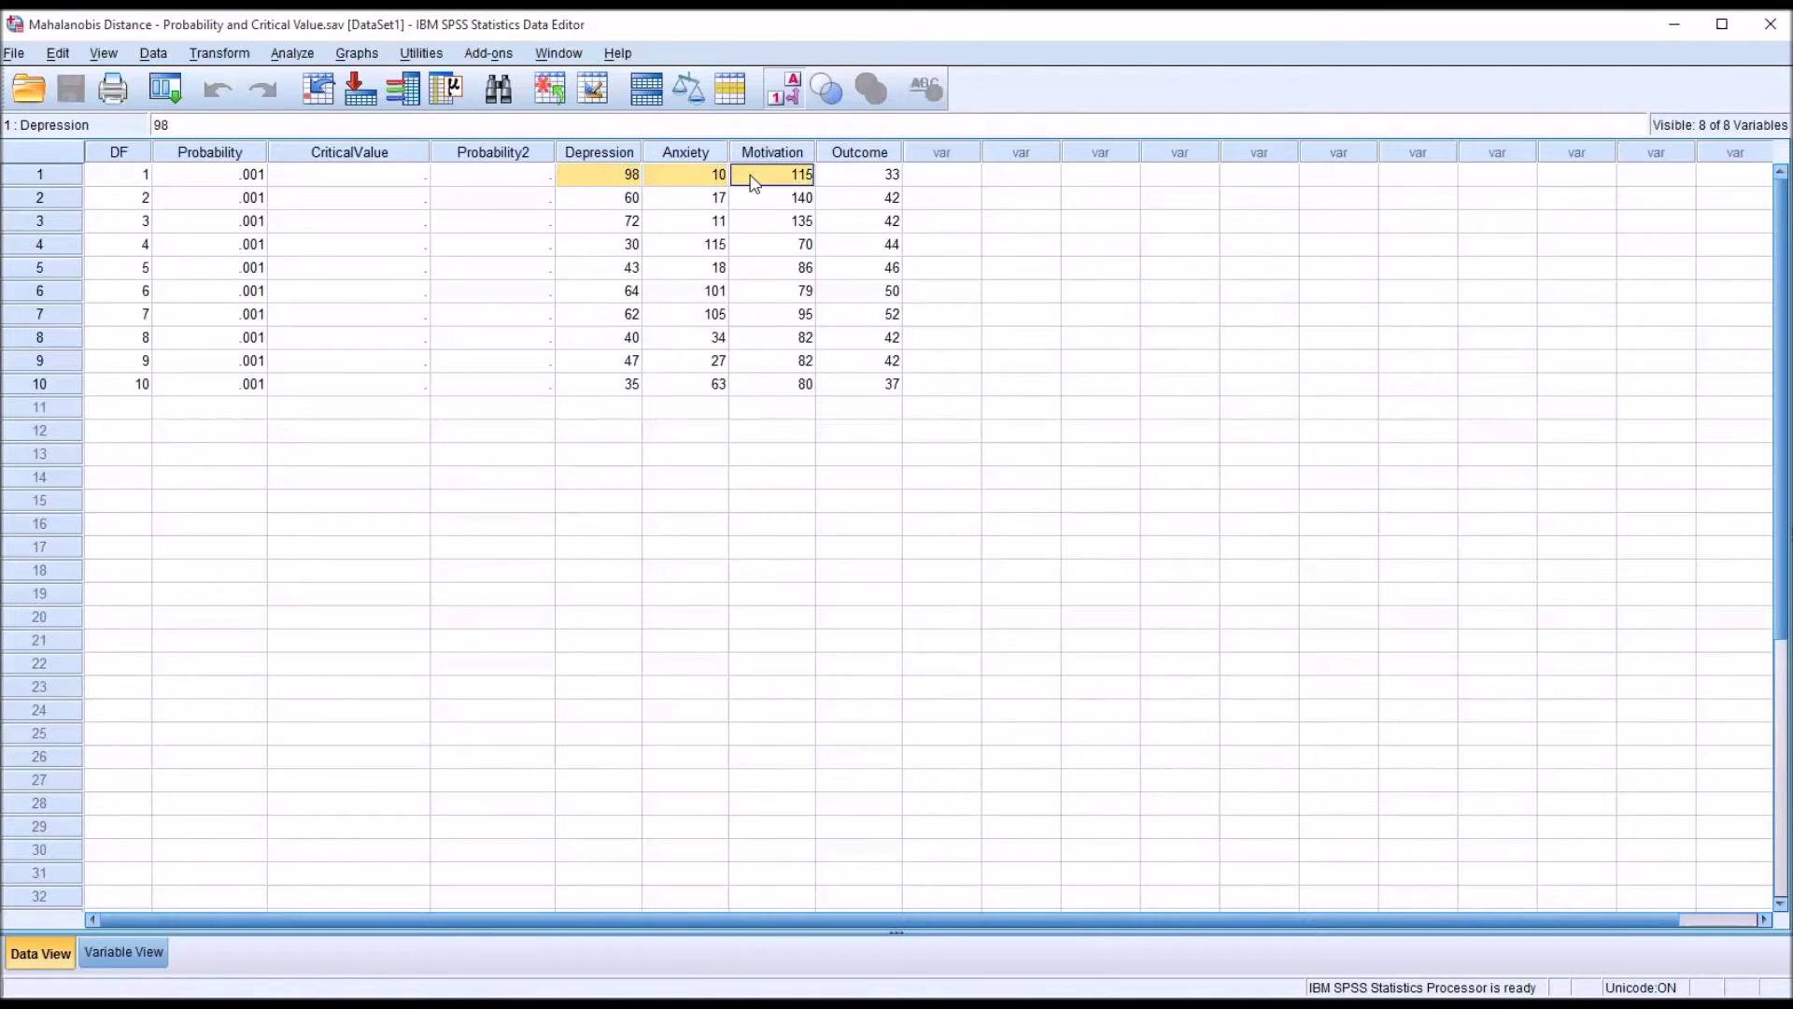
drag(600, 198, 747, 196)
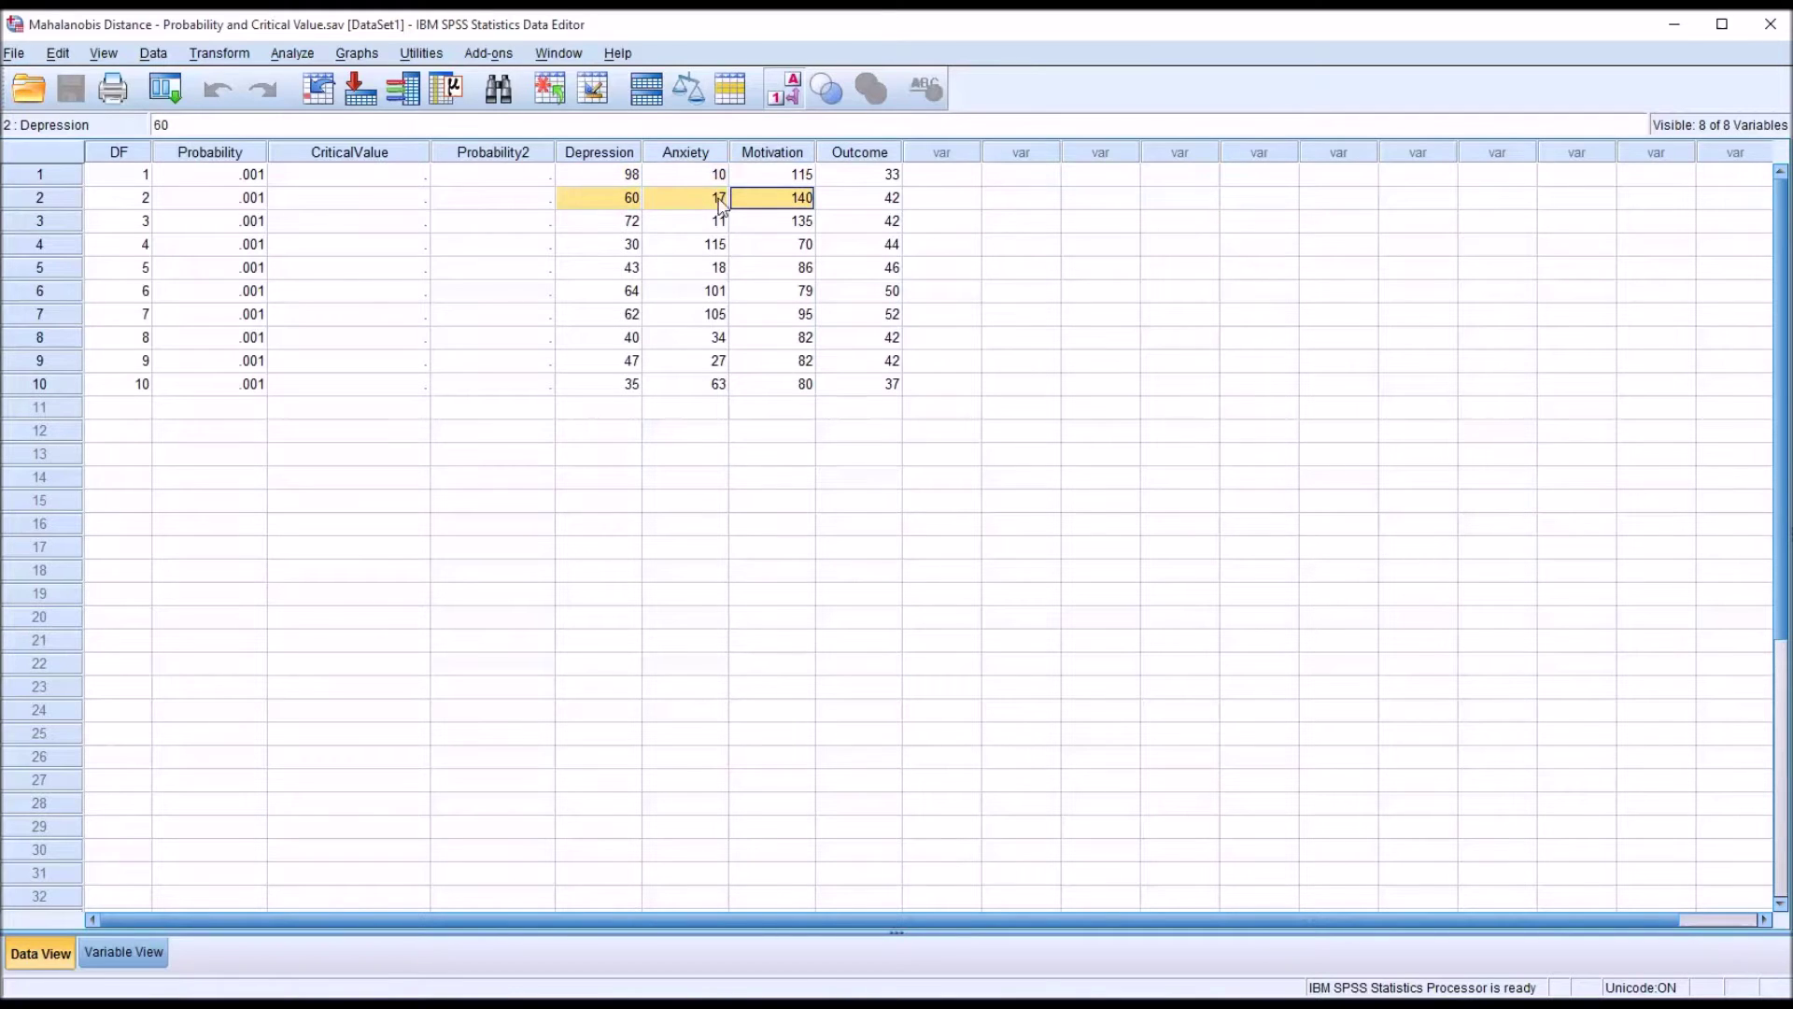
drag(607, 224, 747, 224)
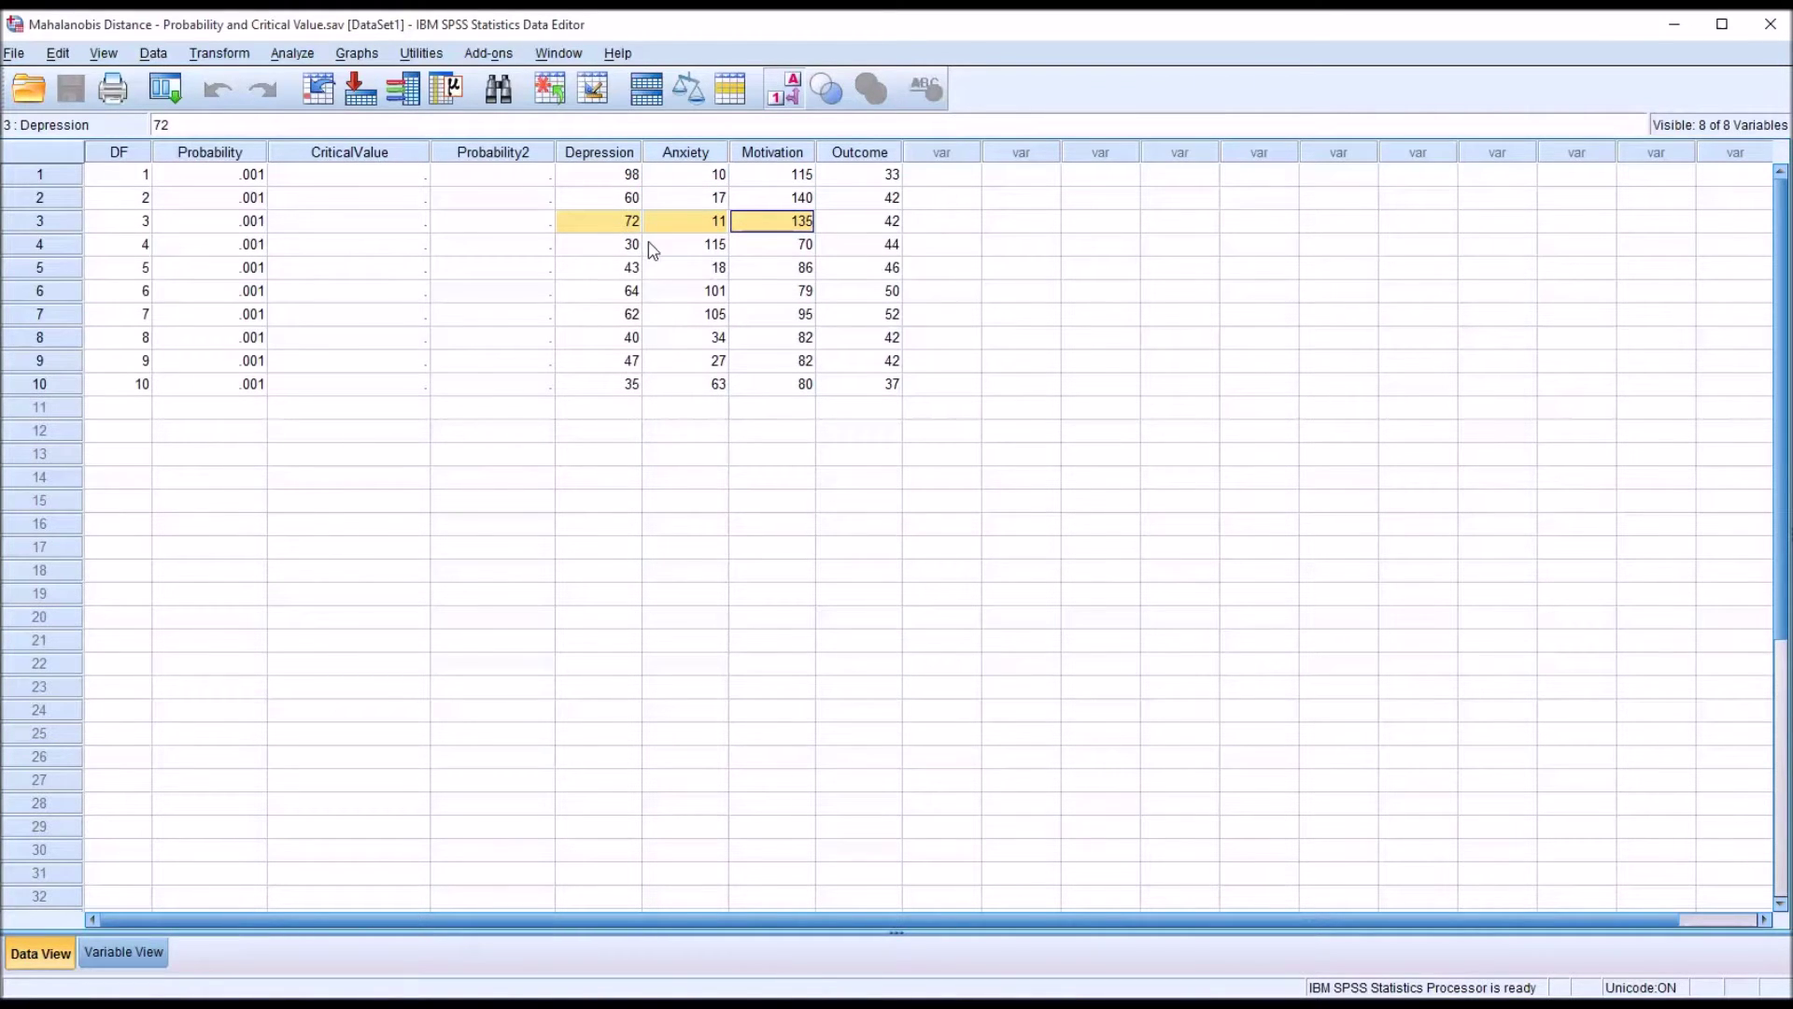
drag(618, 244, 747, 257)
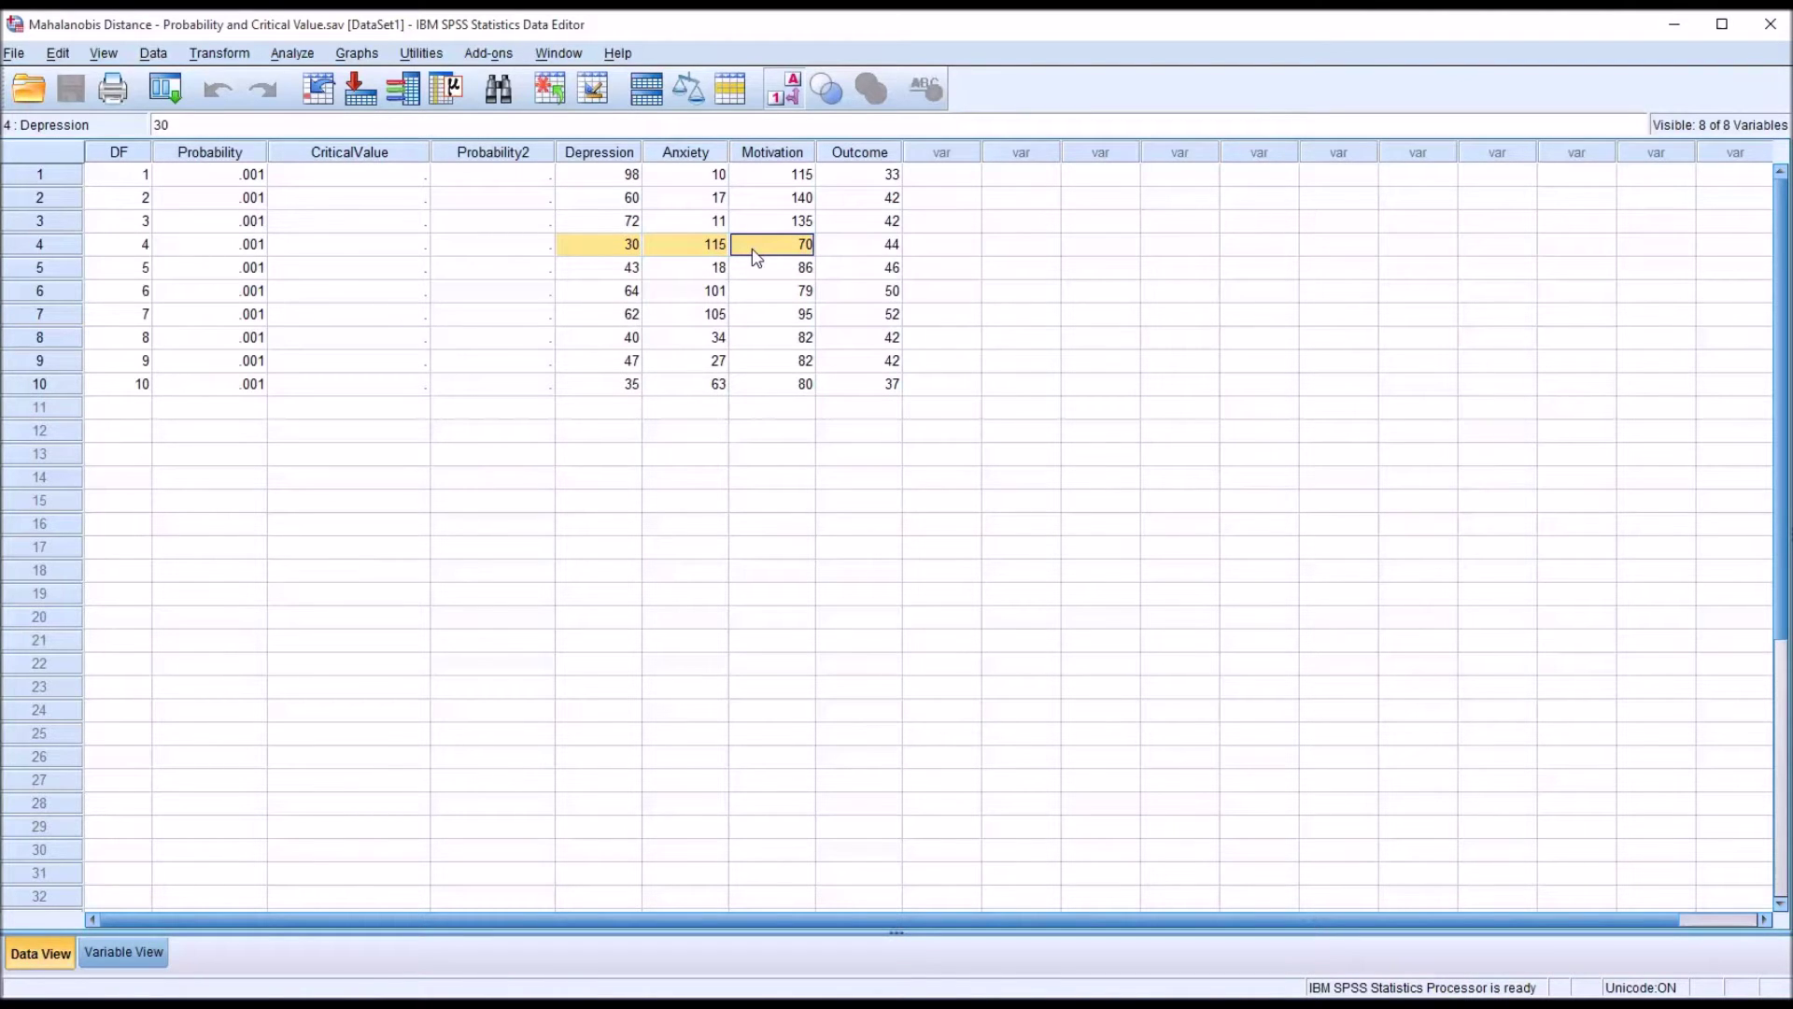
click(755, 224)
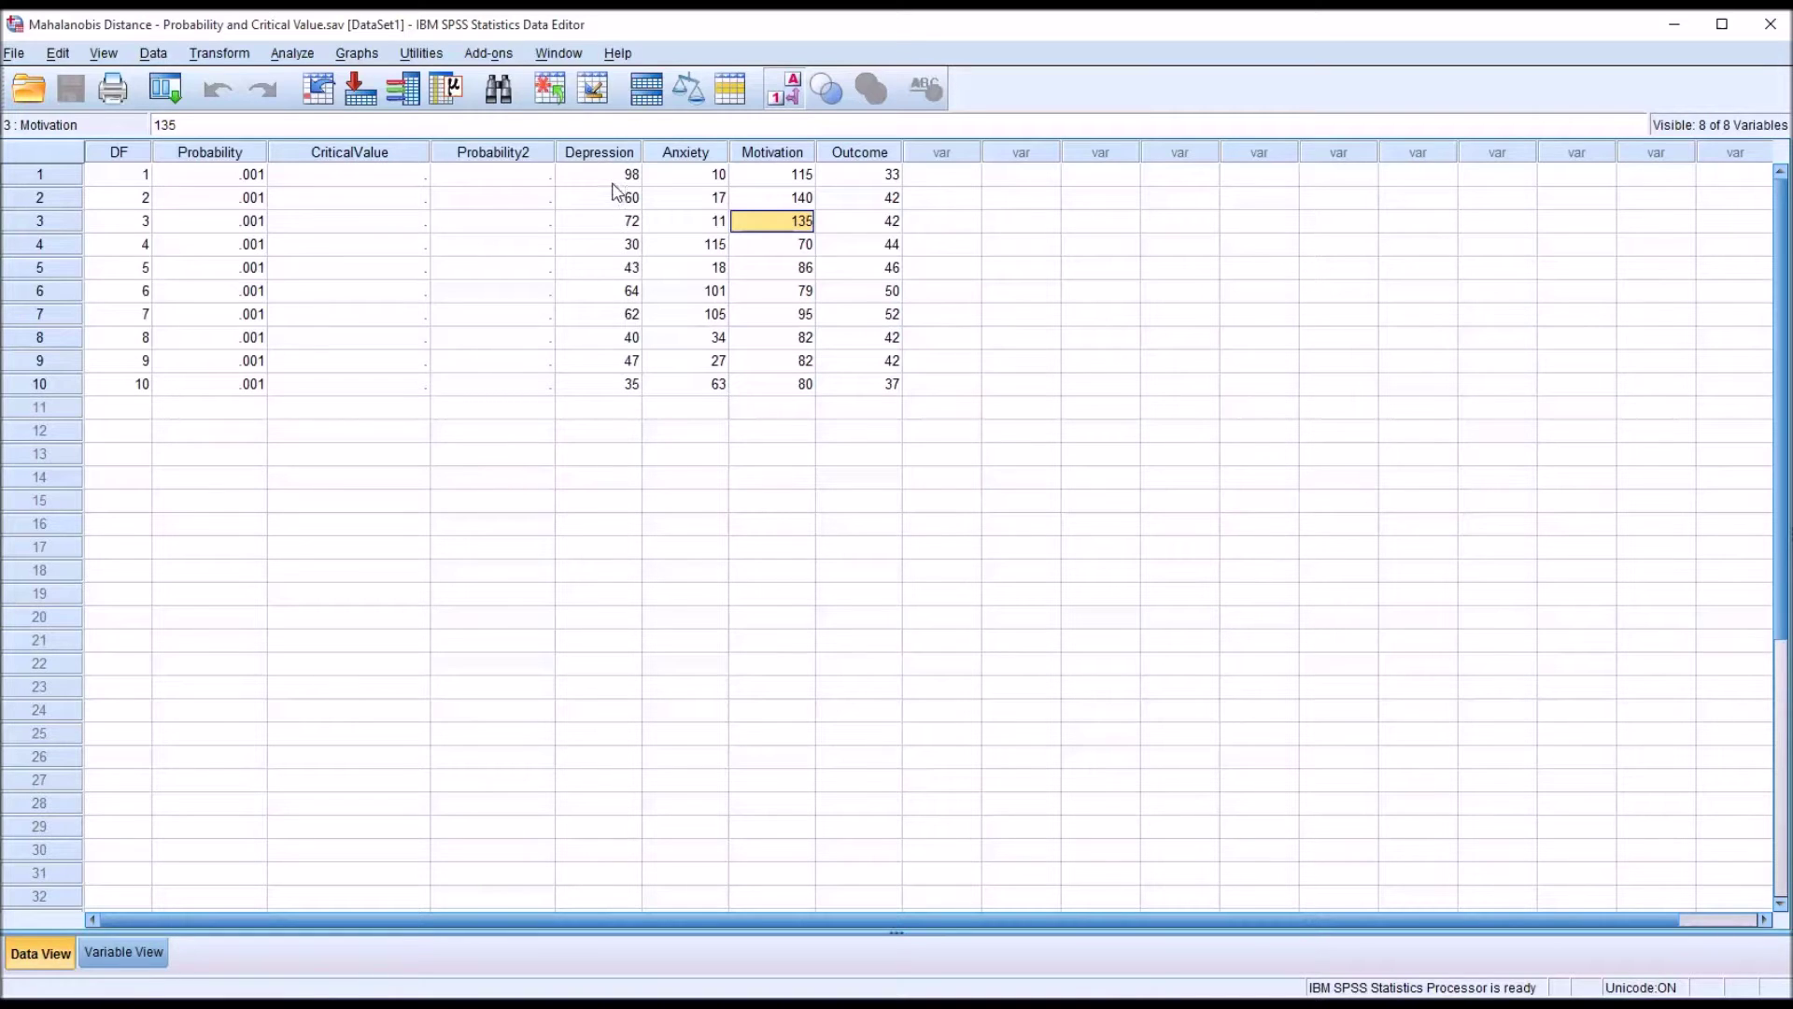
click(612, 154)
click(673, 155)
click(751, 157)
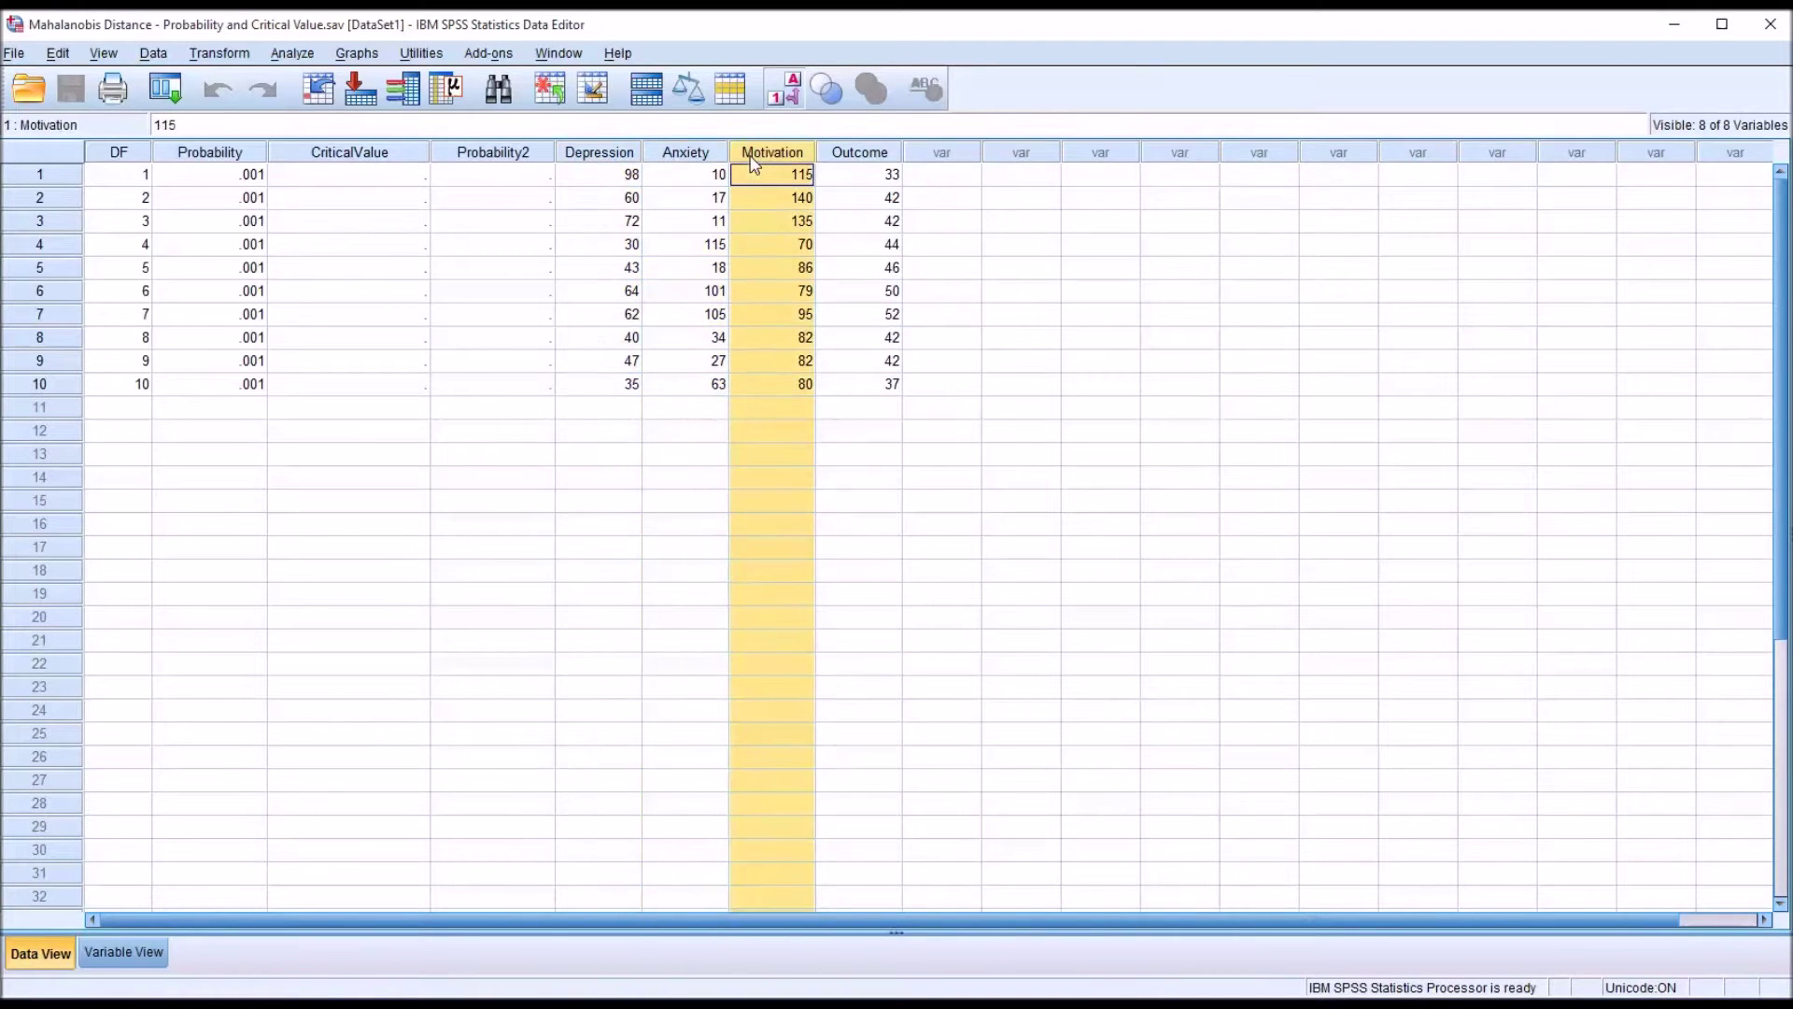
click(607, 180)
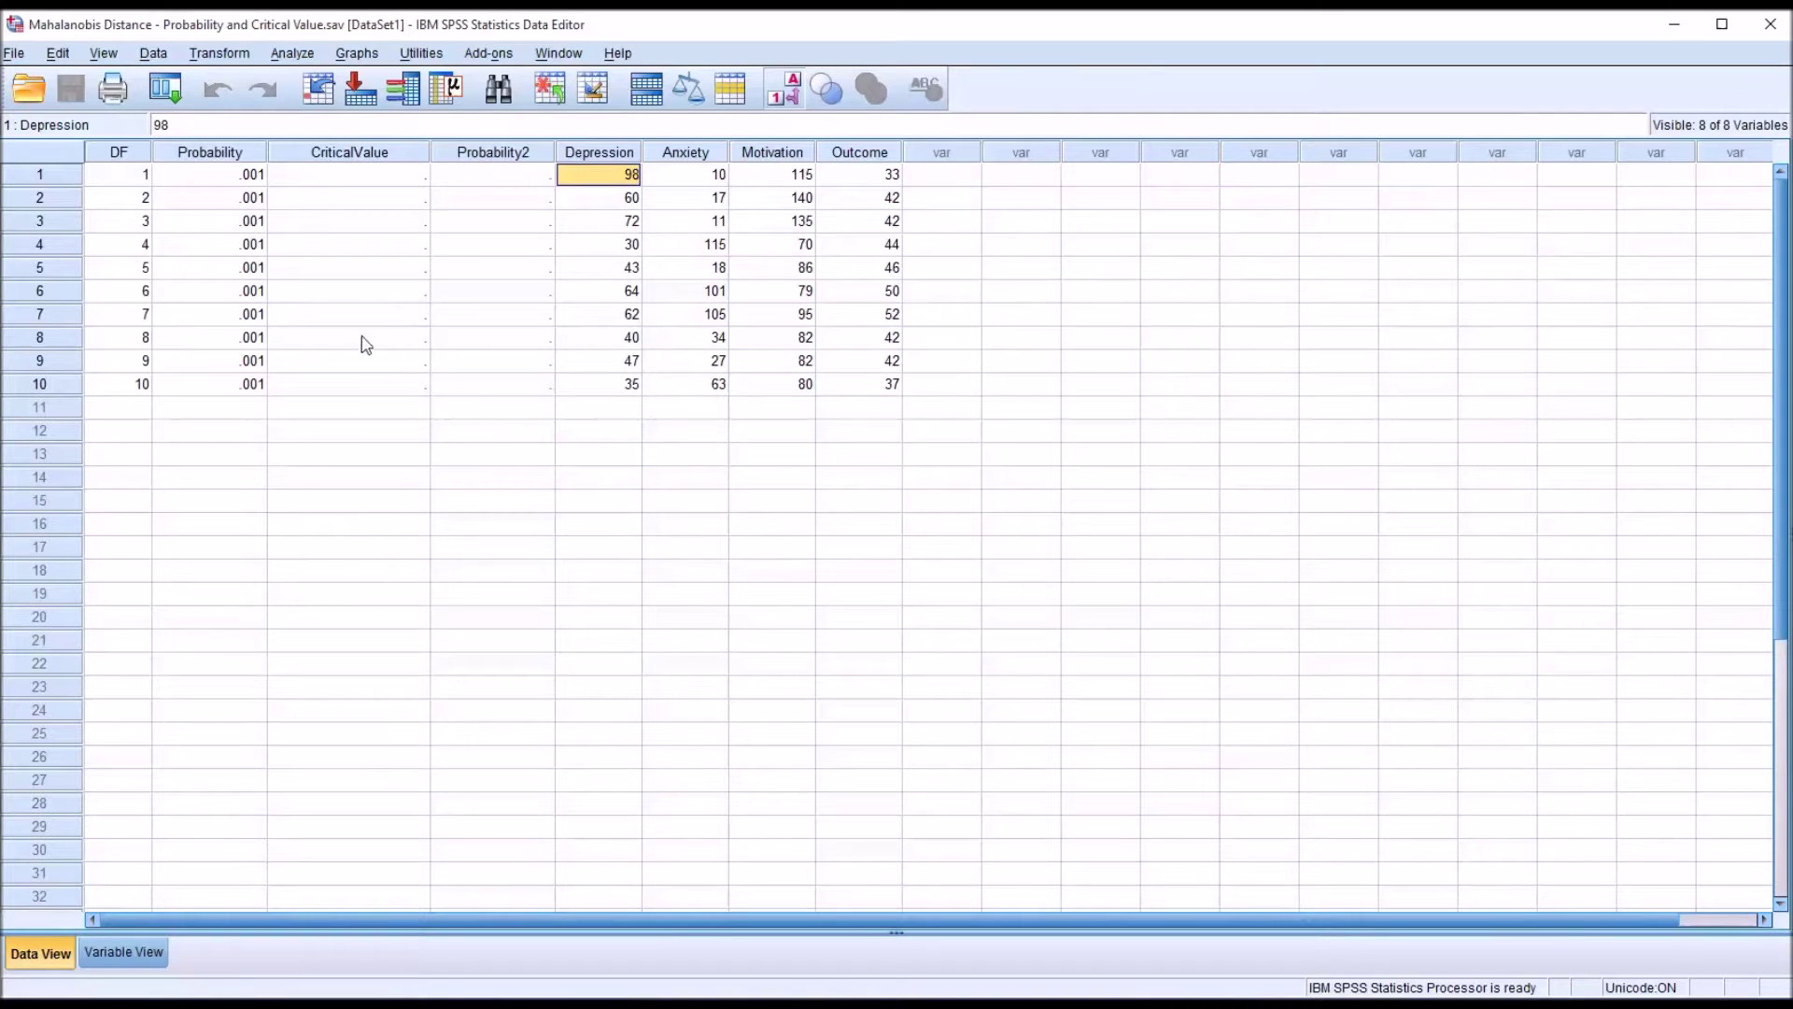
Examine the DF column from 1 to 10 together with the Probability and CriticalValue columns
click(212, 177)
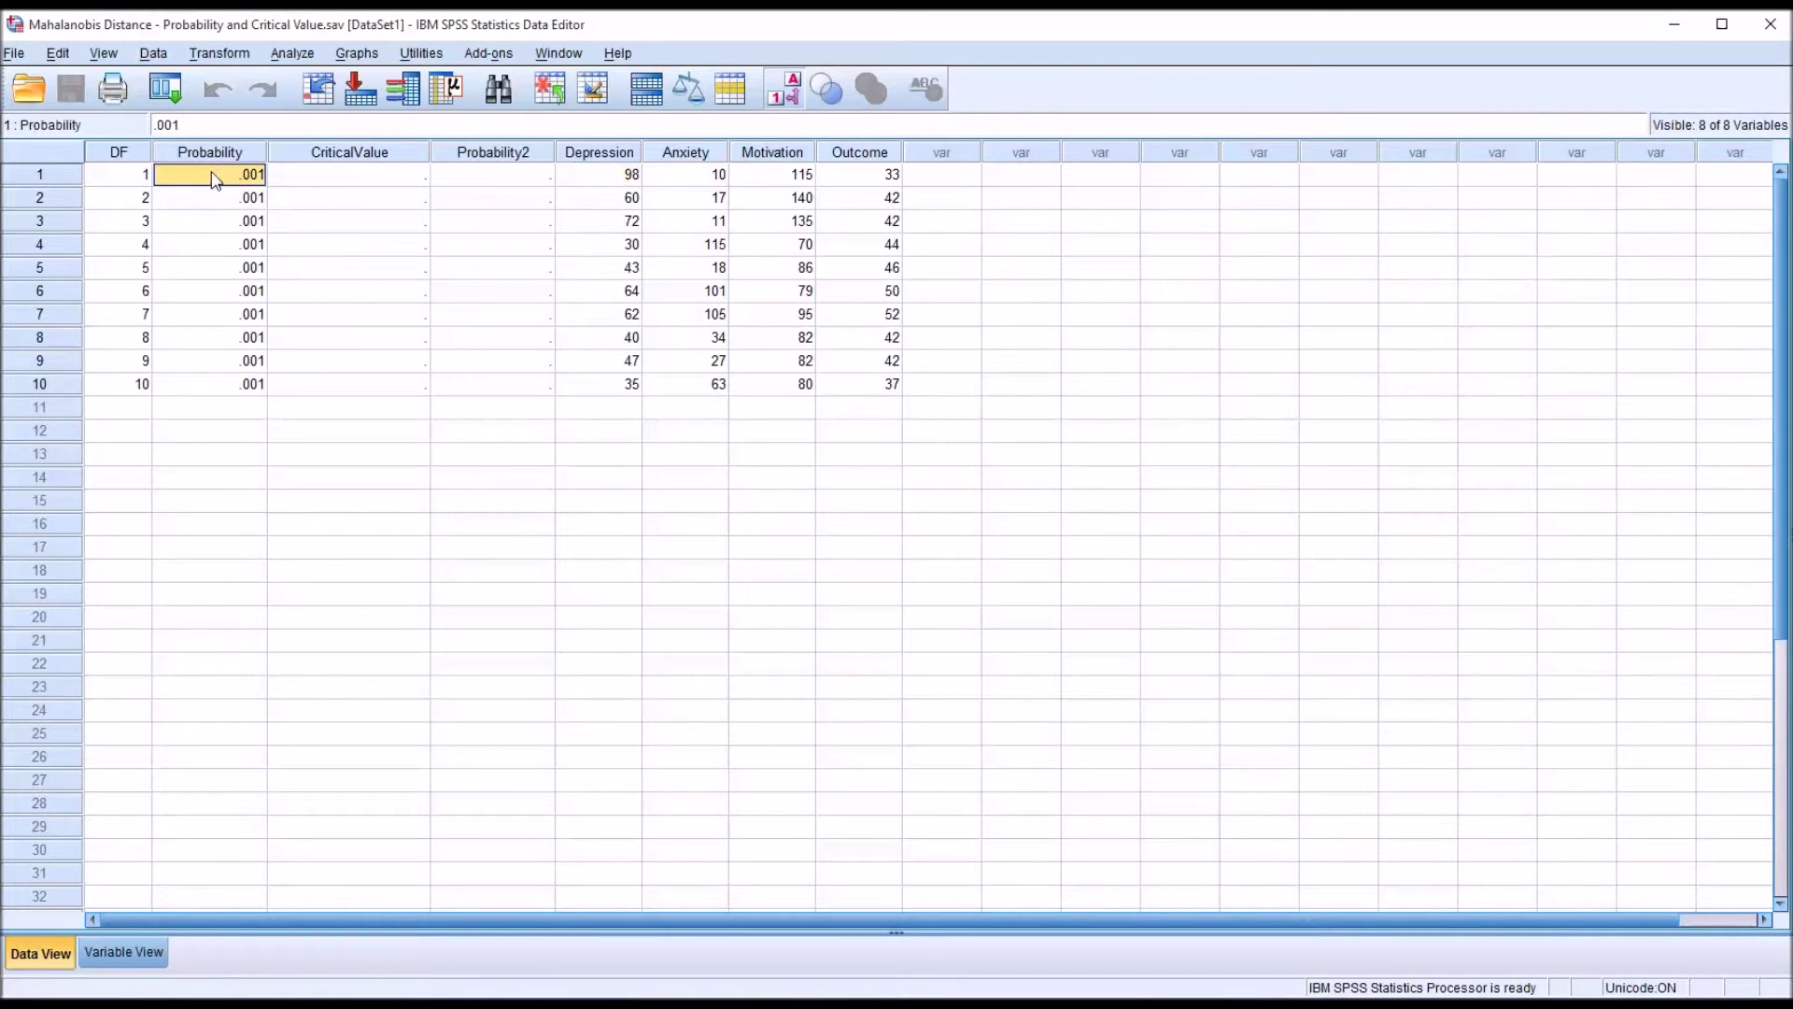
click(304, 177)
click(230, 178)
click(103, 178)
click(129, 383)
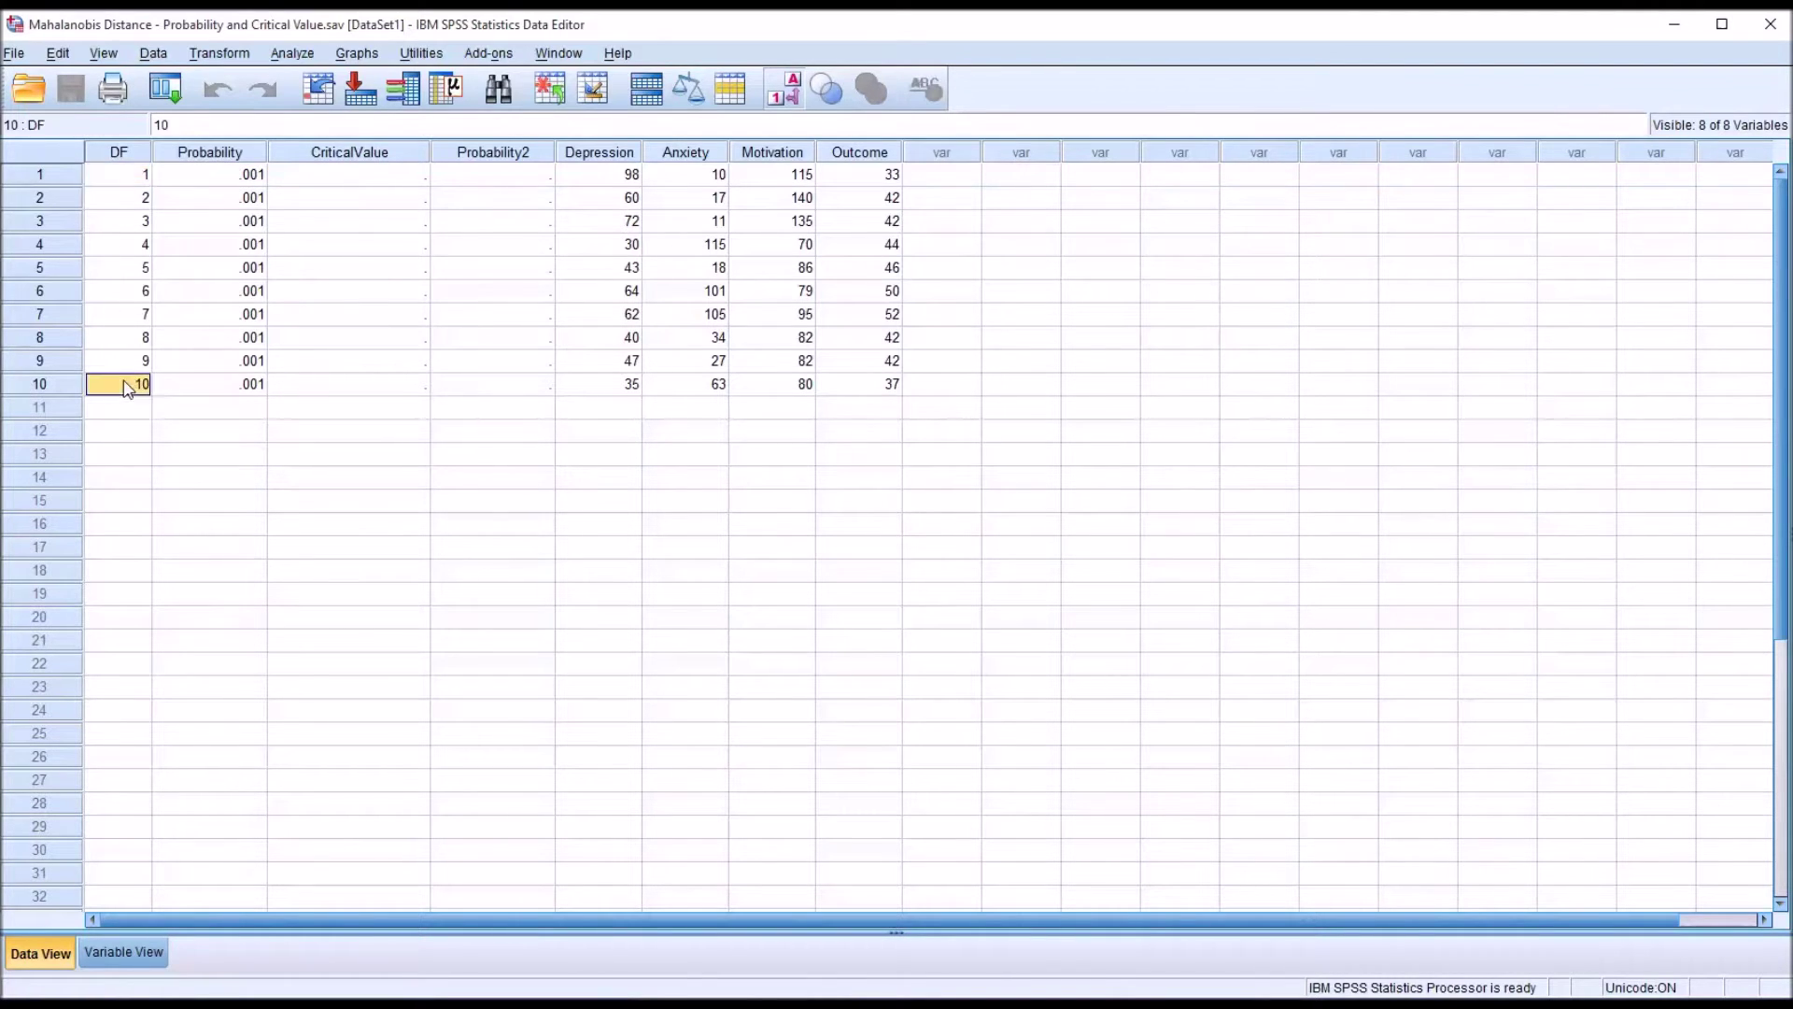
click(122, 179)
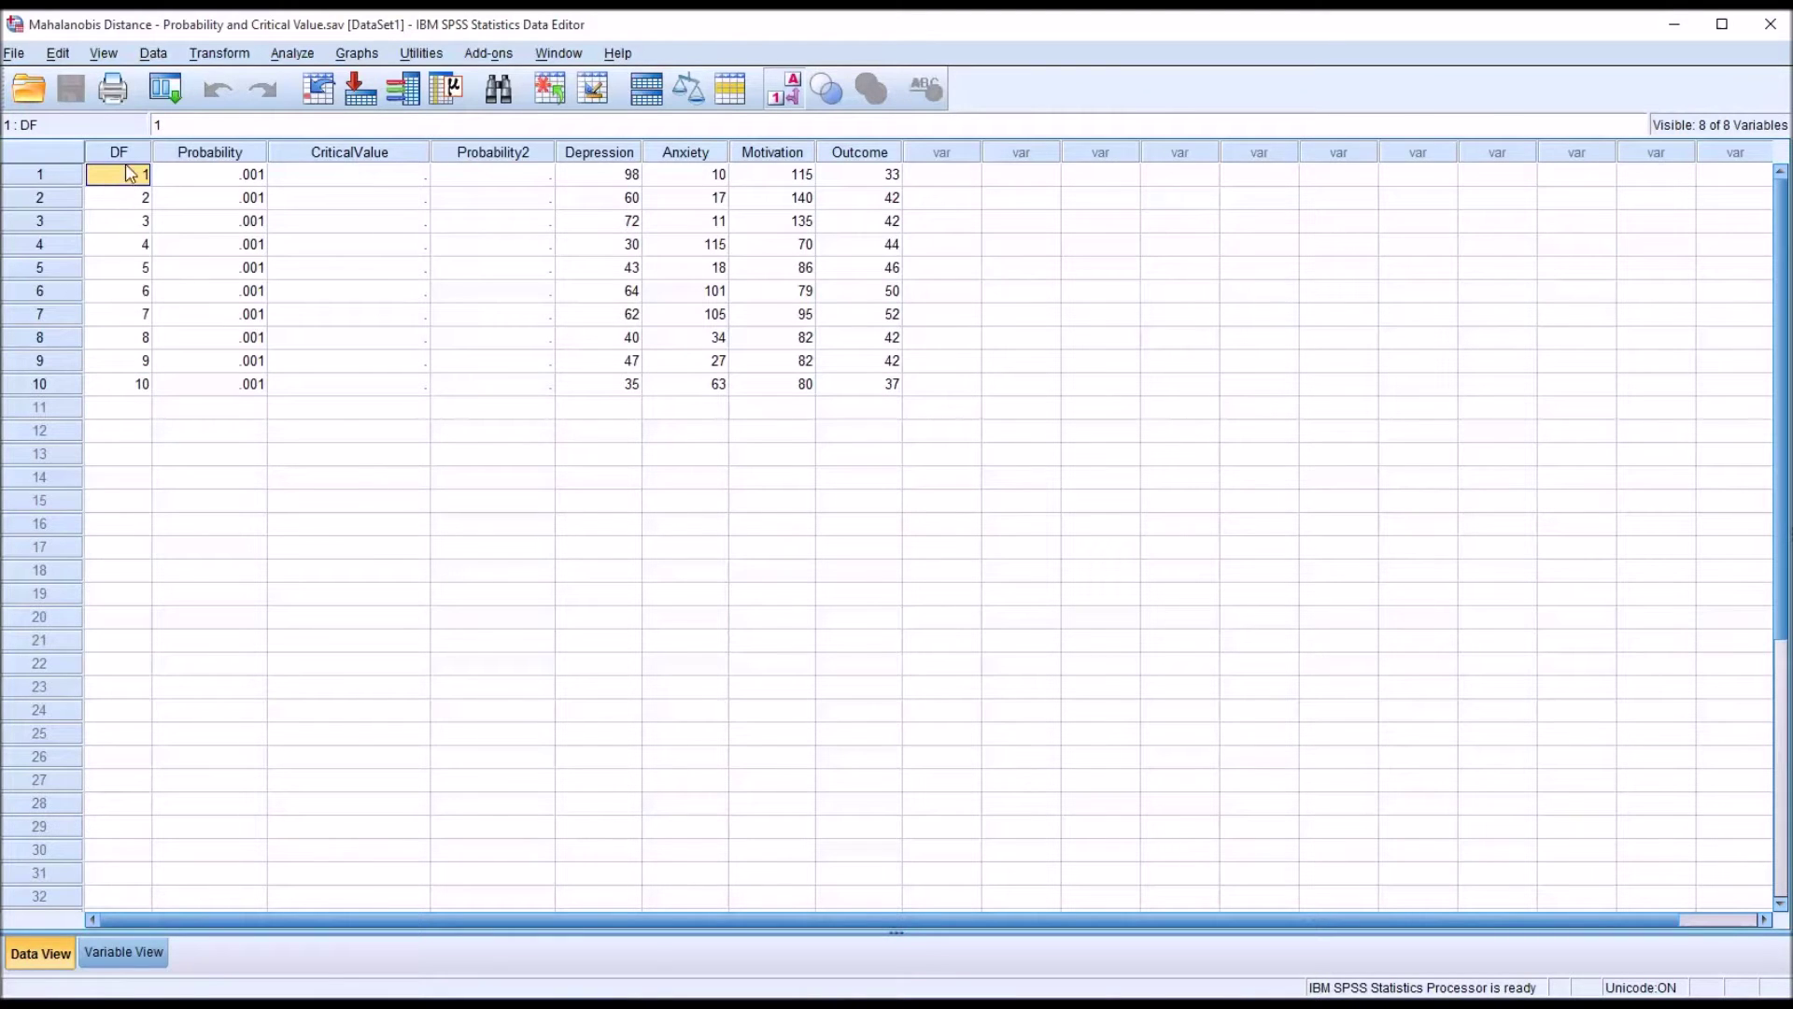
click(120, 154)
click(127, 179)
click(118, 202)
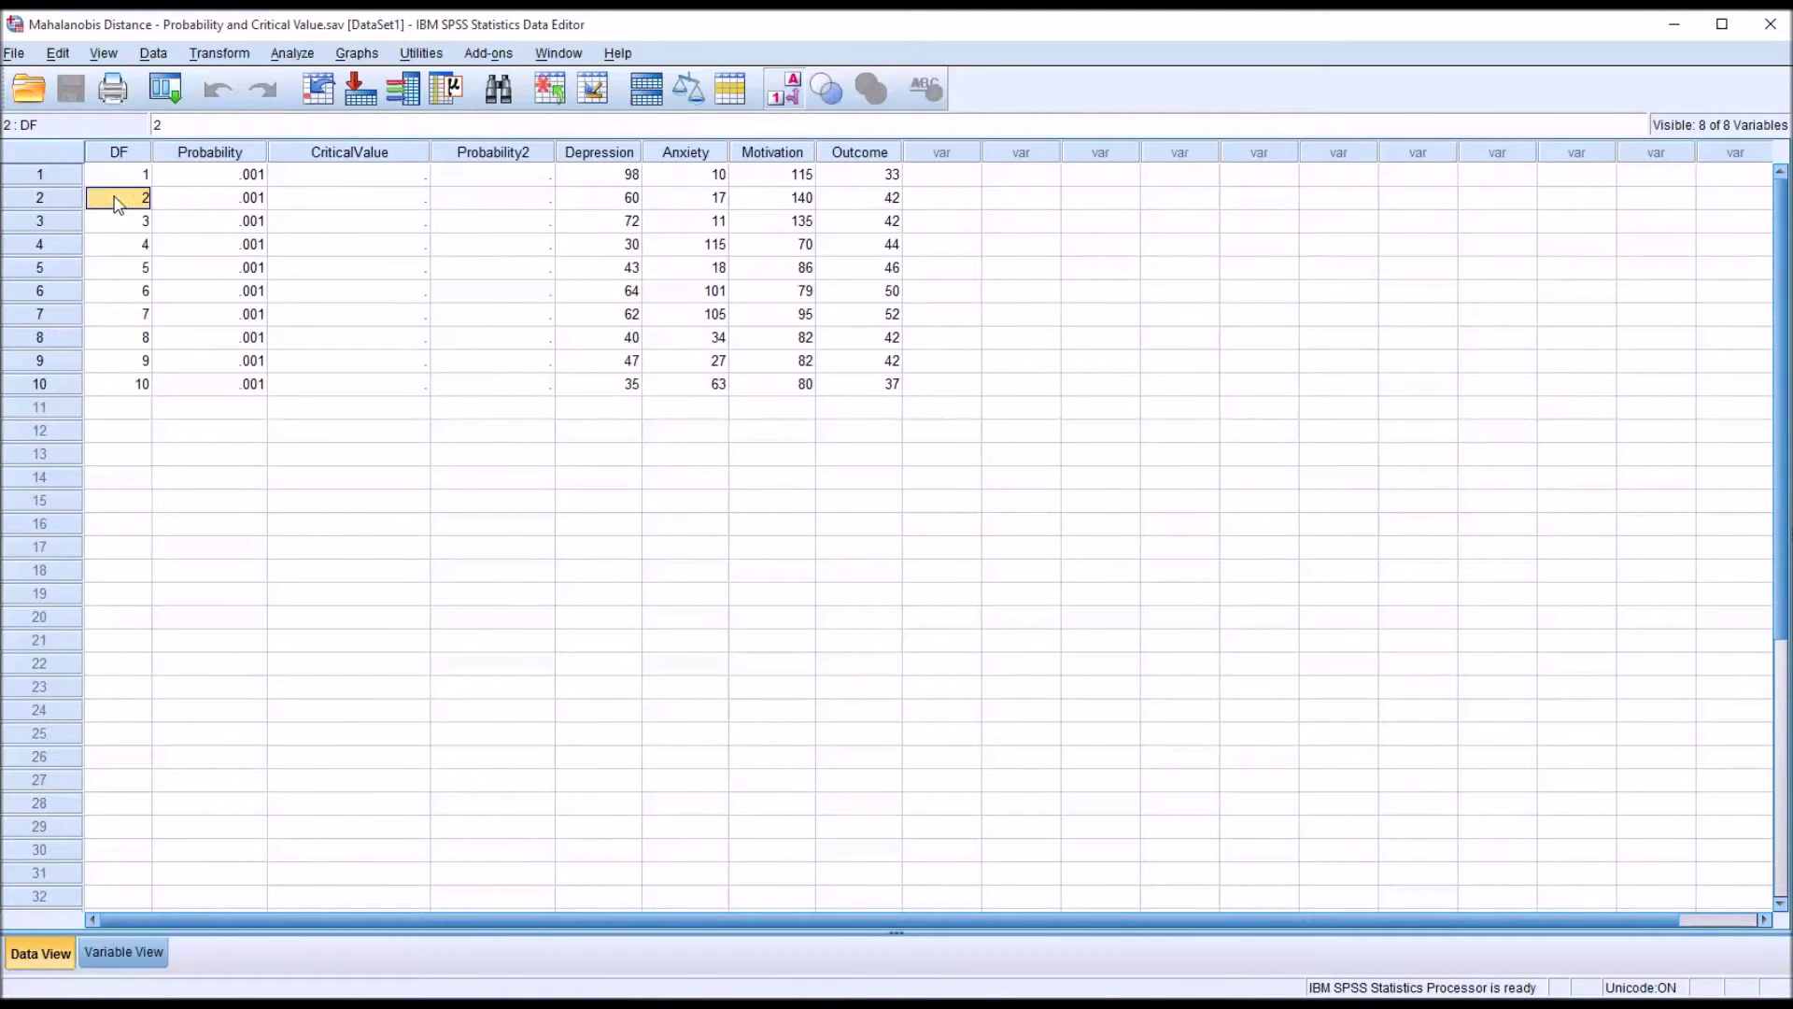
click(127, 387)
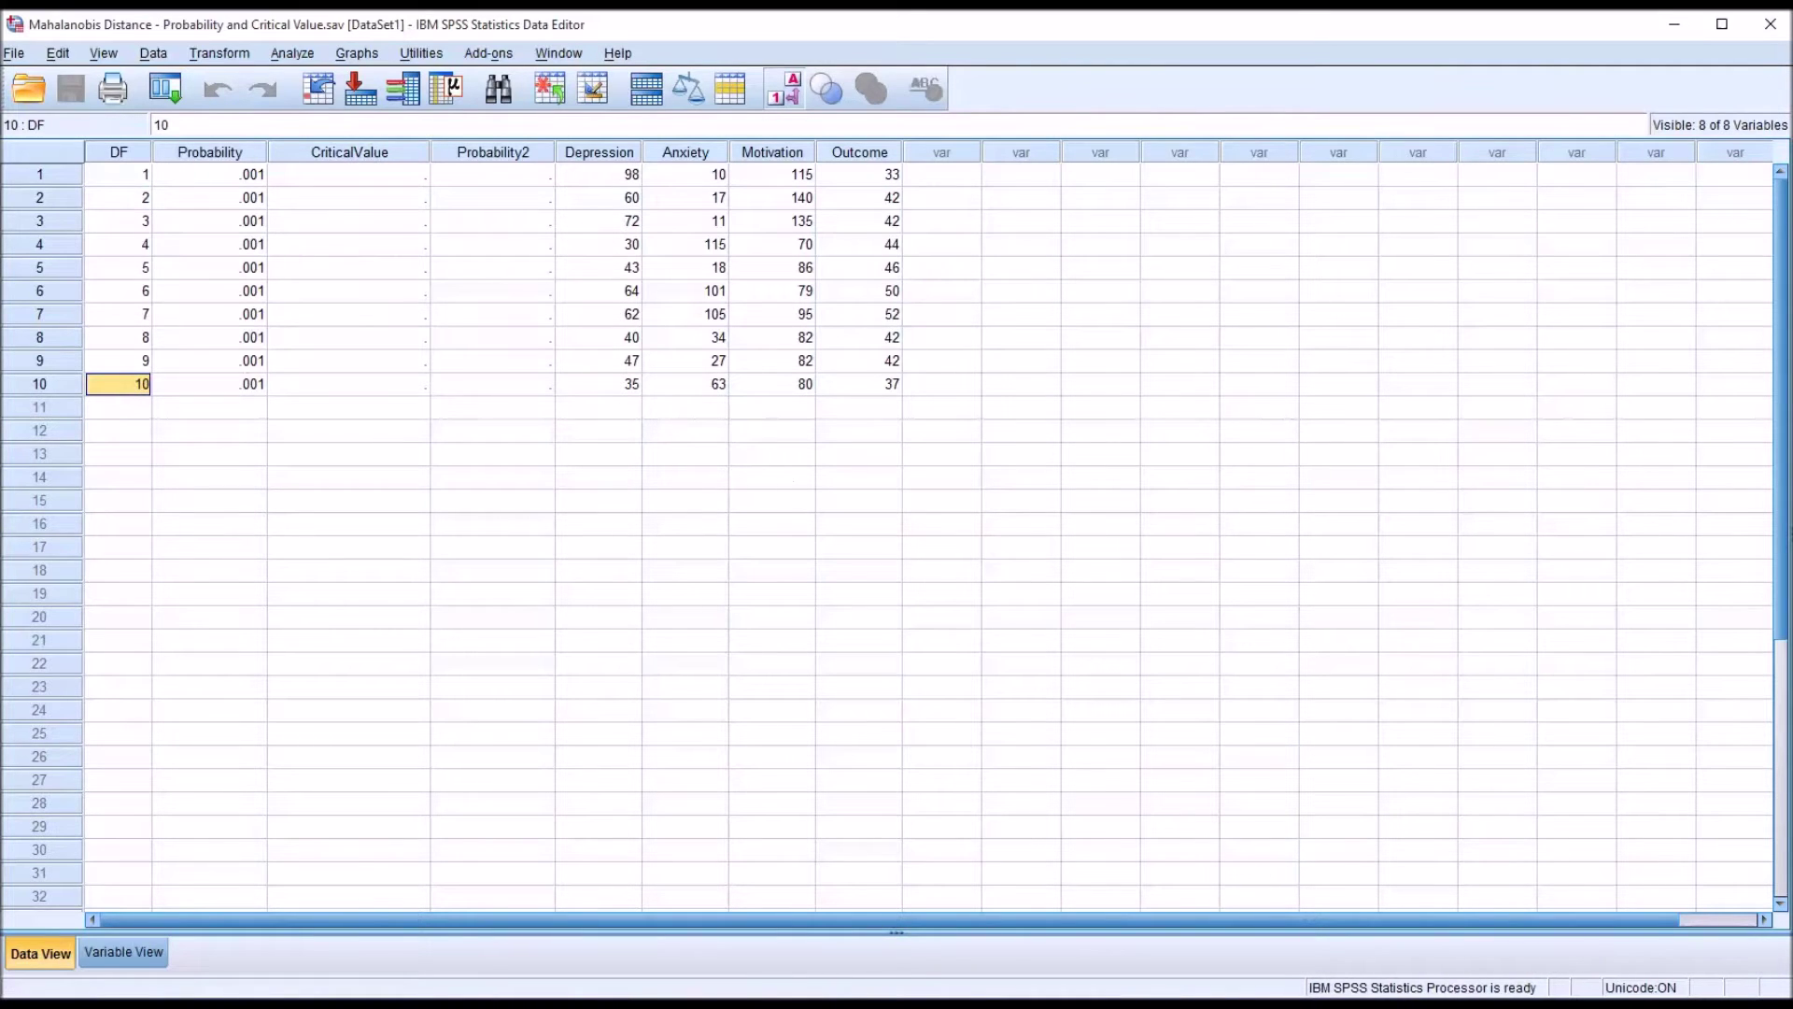
click(236, 177)
click(312, 180)
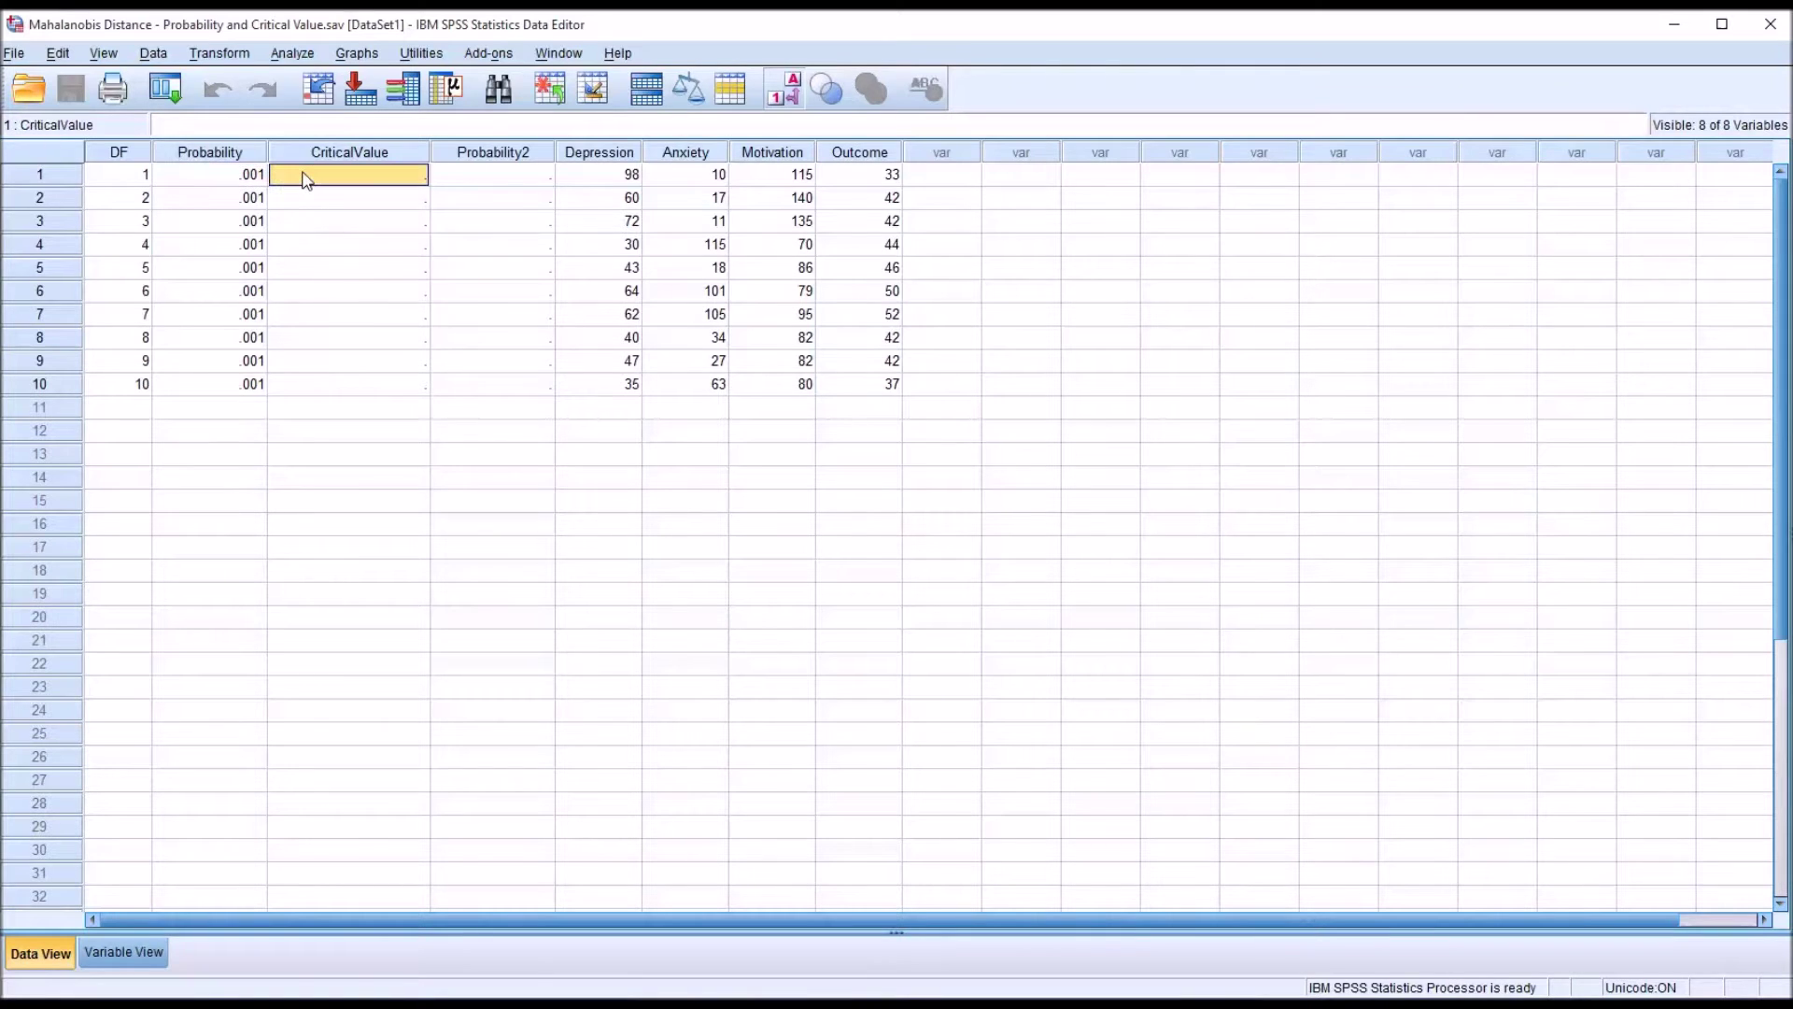
click(207, 181)
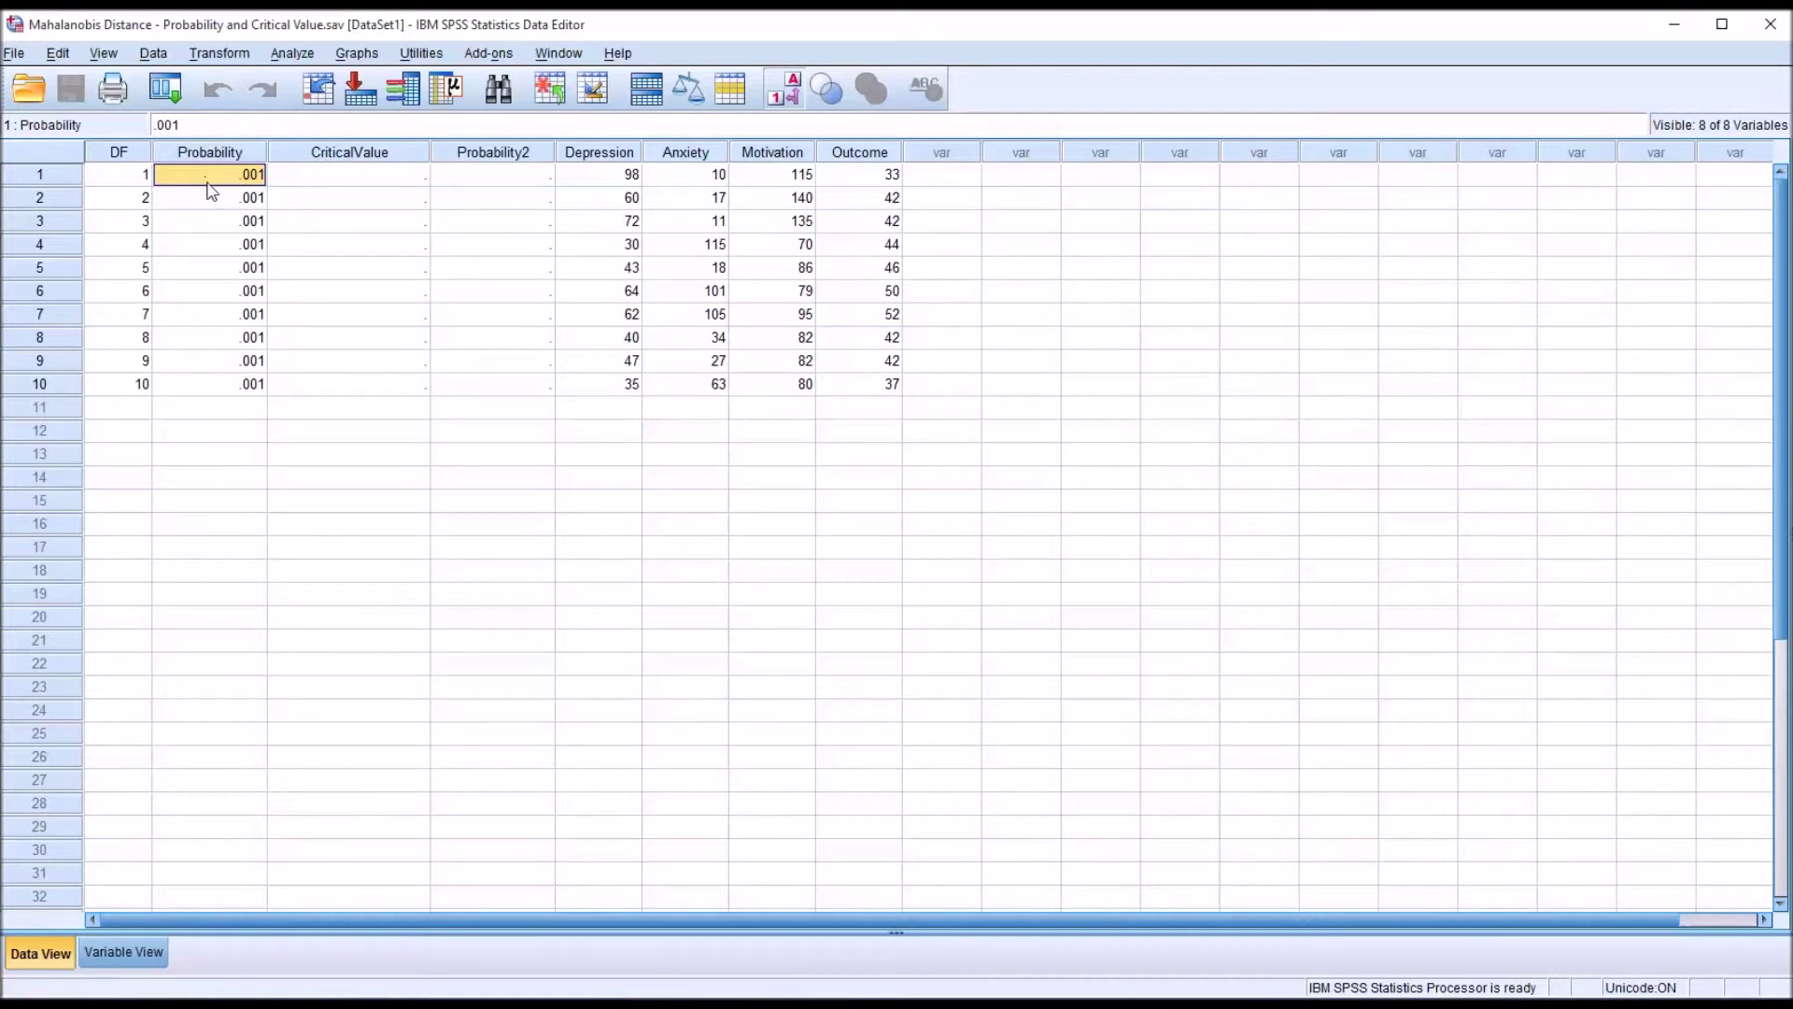
mouse_move(216, 182)
mouse_down()
mouse_move(214, 386)
mouse_move(231, 178)
mouse_up()
click(316, 180)
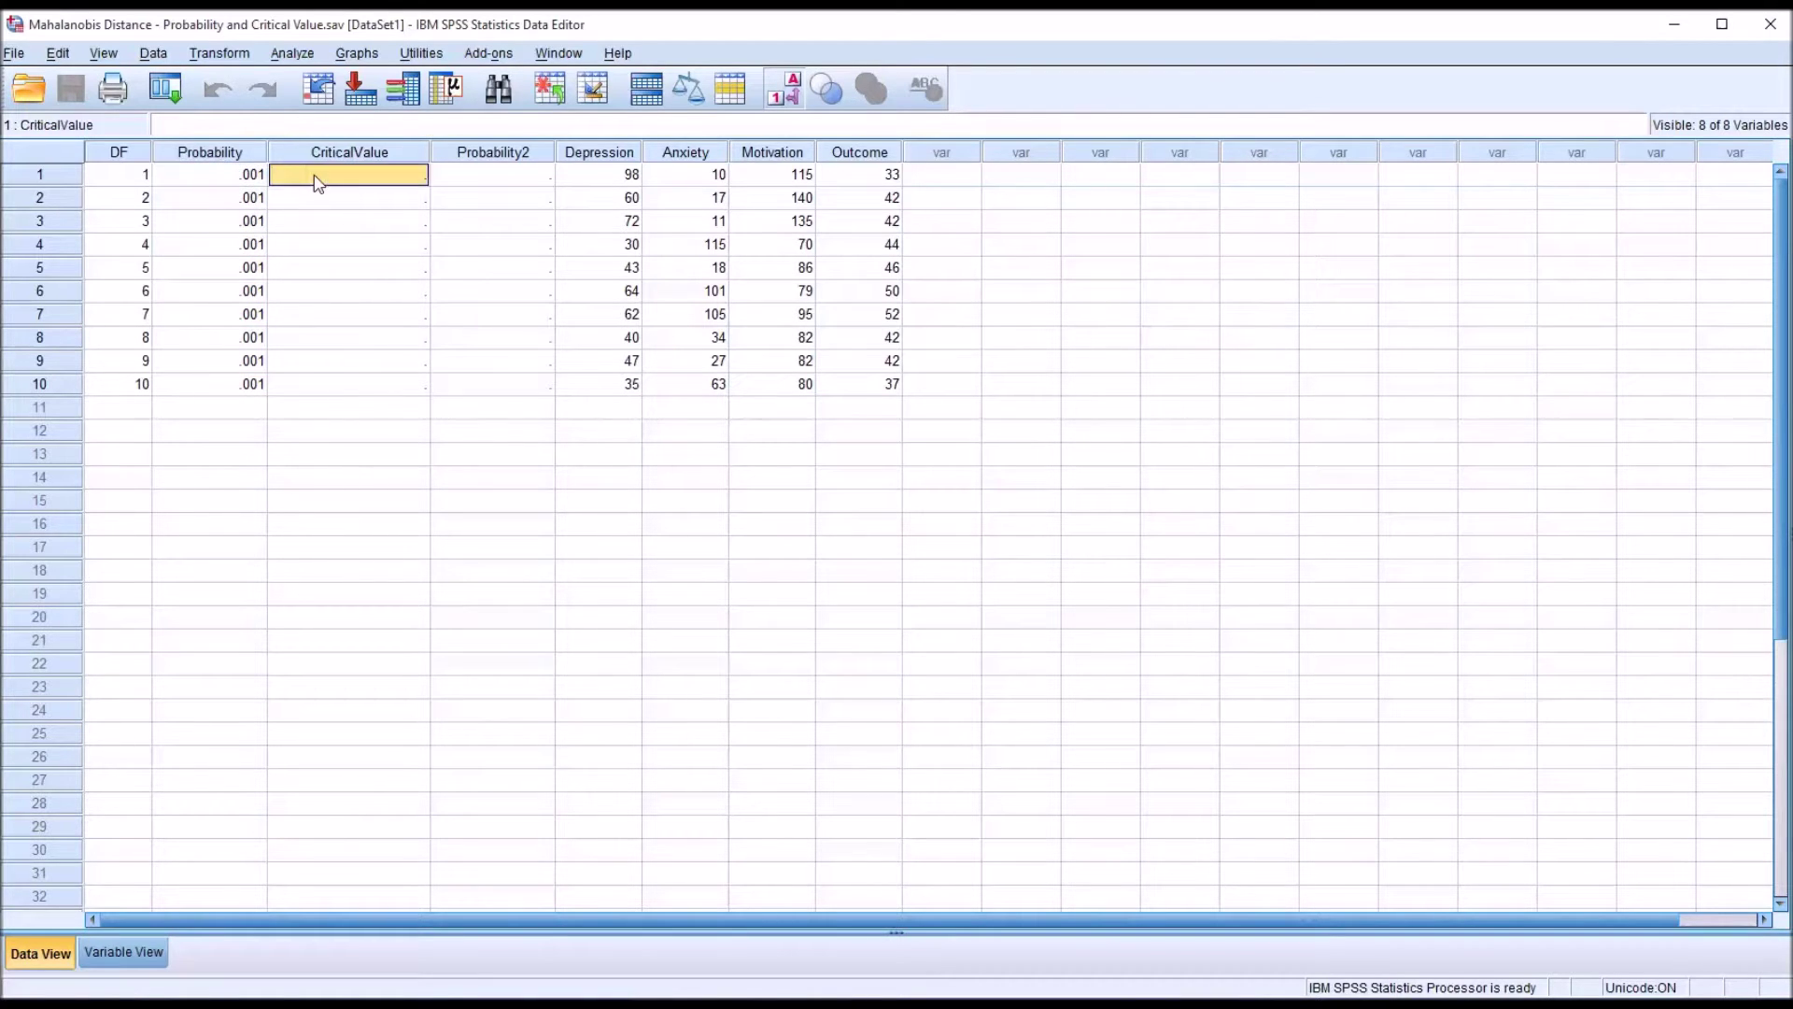
click(235, 176)
Start a Compute Variable transformation with CriticalValue as the target variable
click(217, 56)
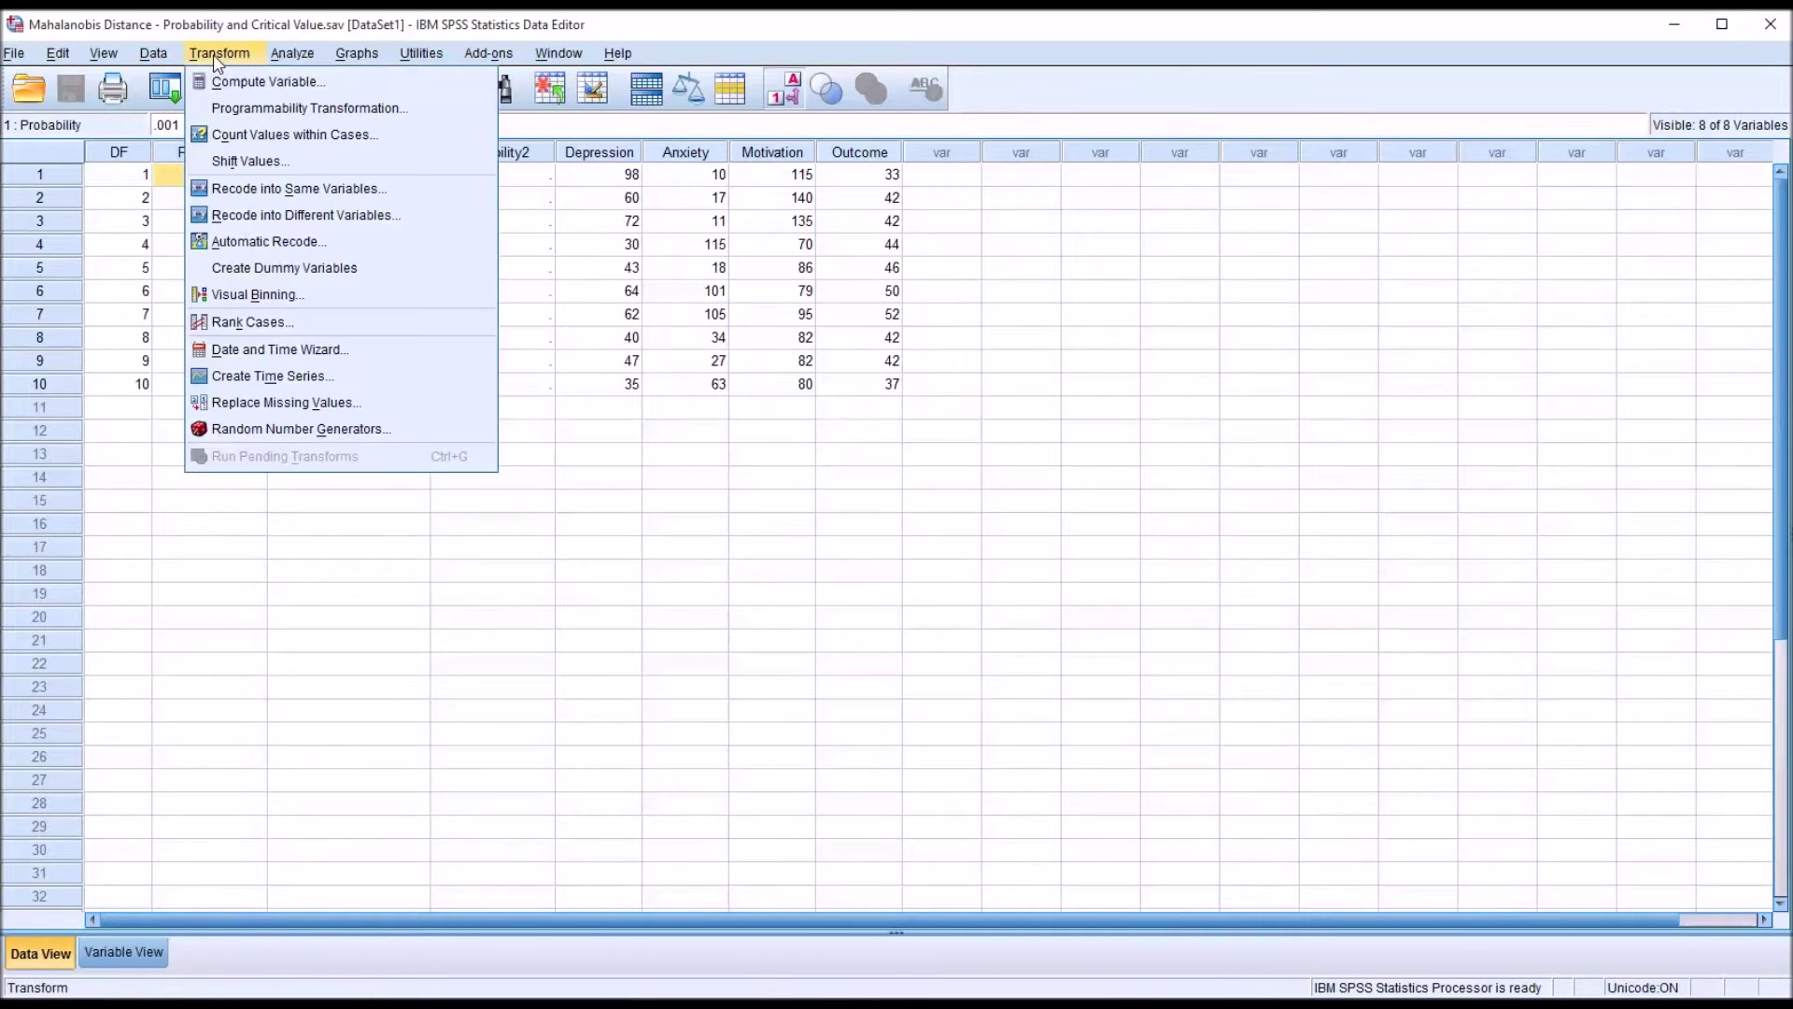
click(235, 83)
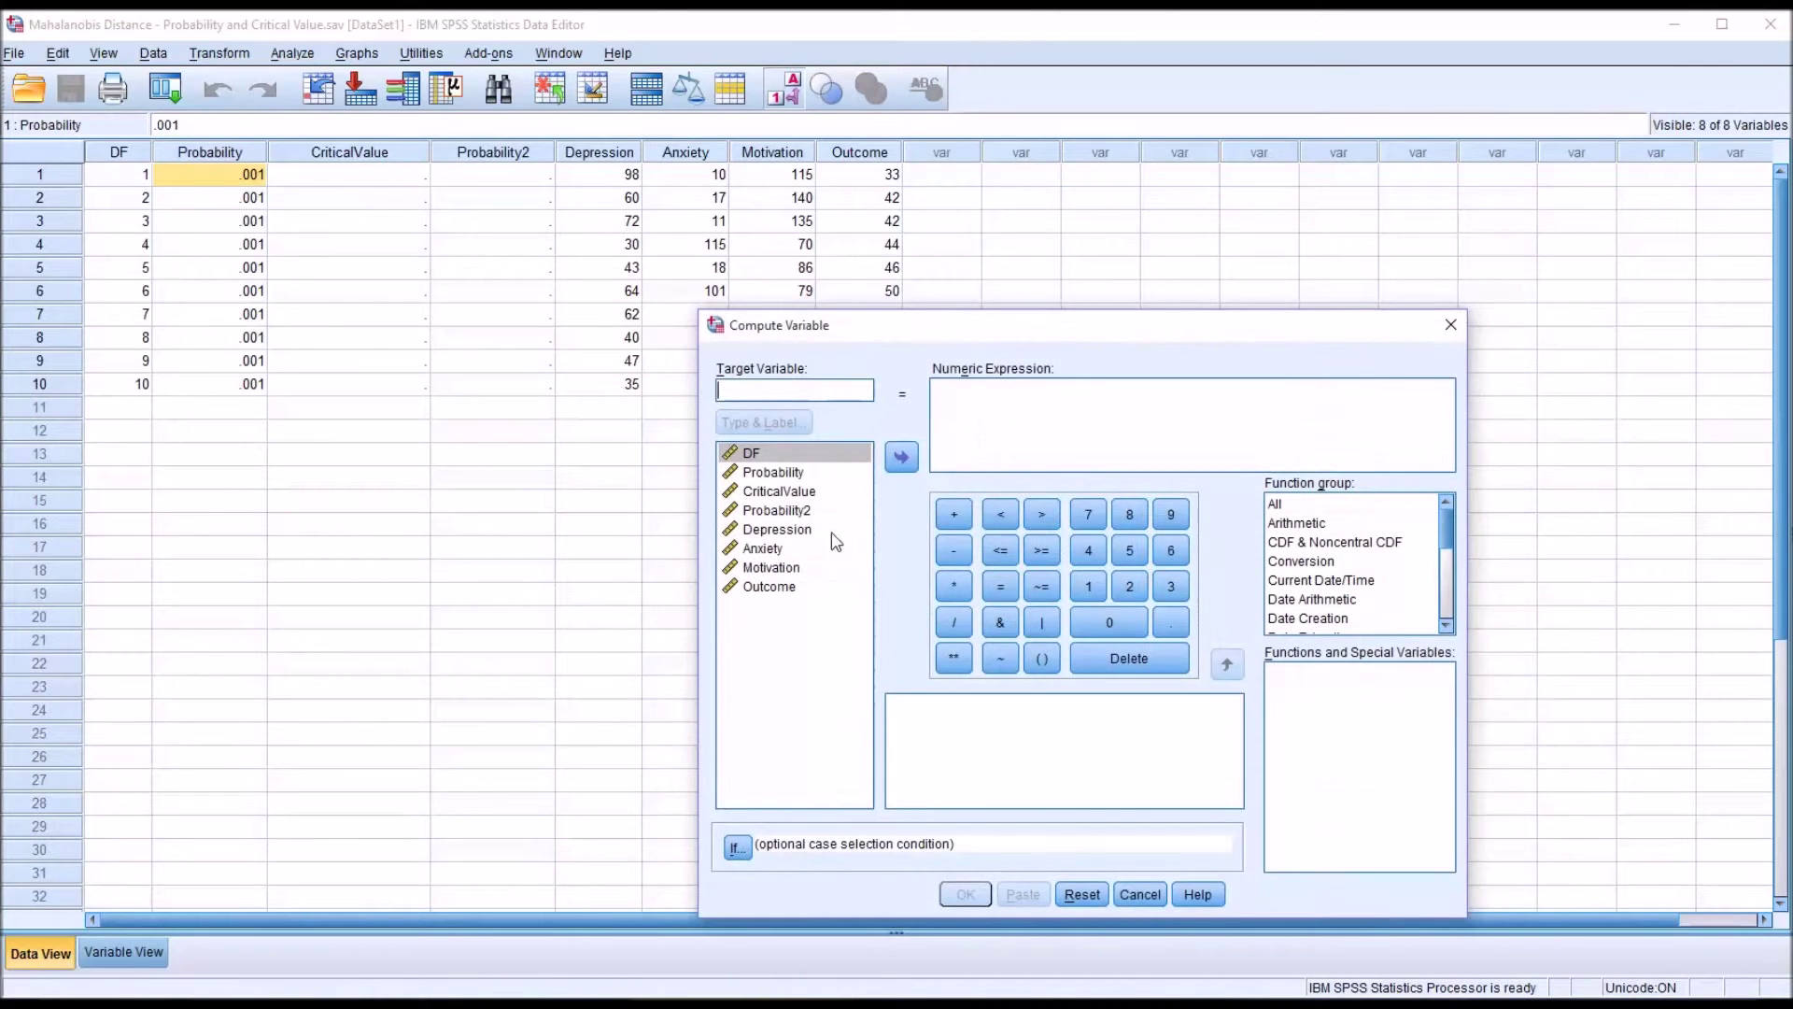
text(CriticalValue)
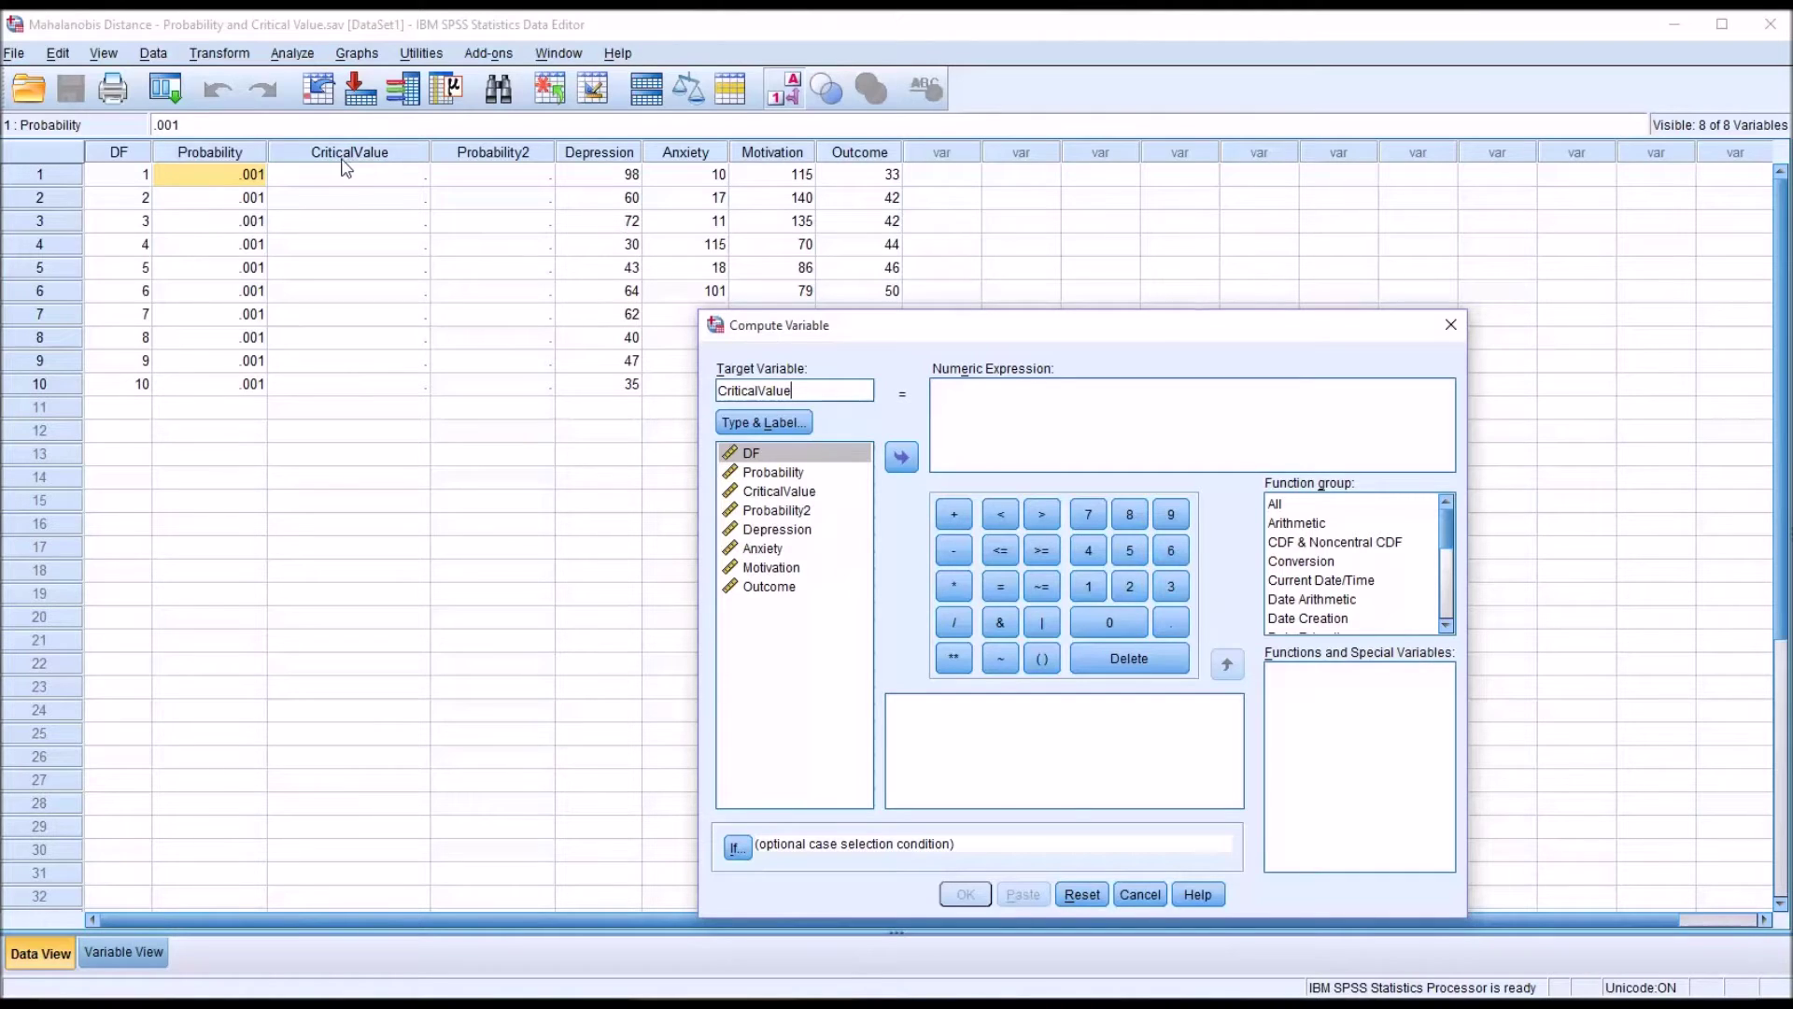
Insert the Idf.Chisq function from the Inverse DF function group into the numeric expression
click(950, 420)
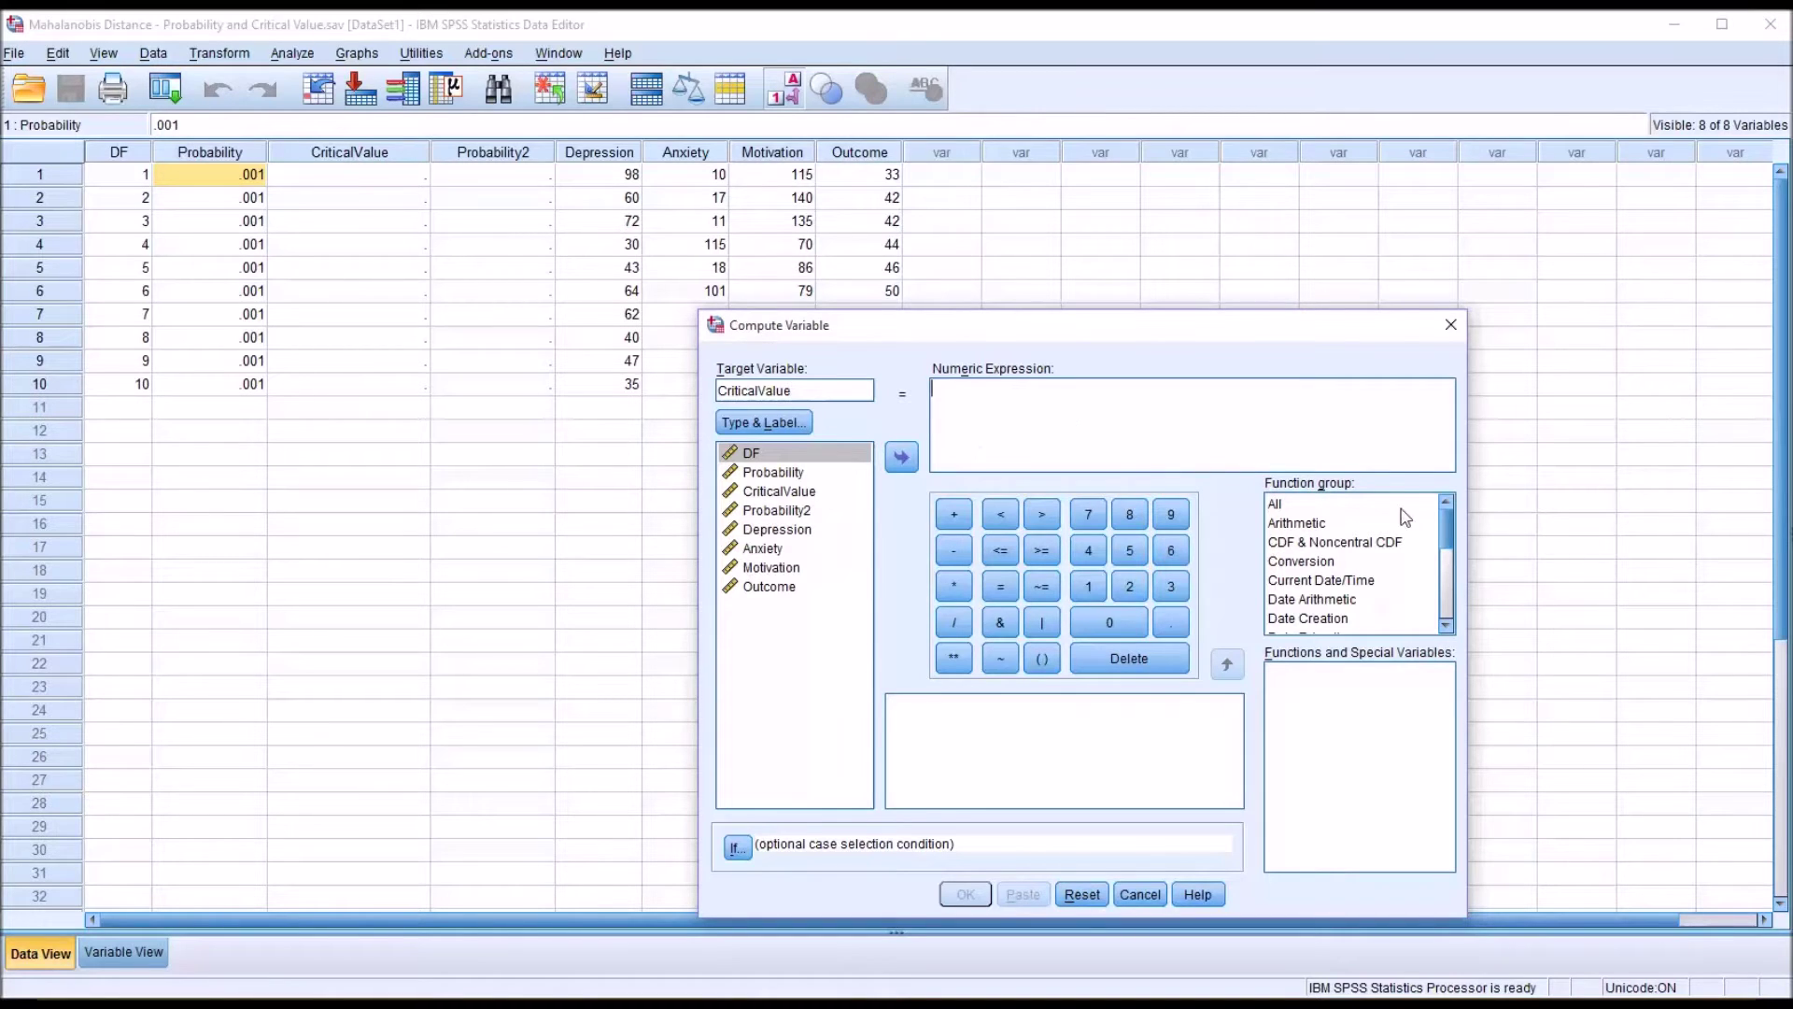
drag(1446, 525, 1444, 553)
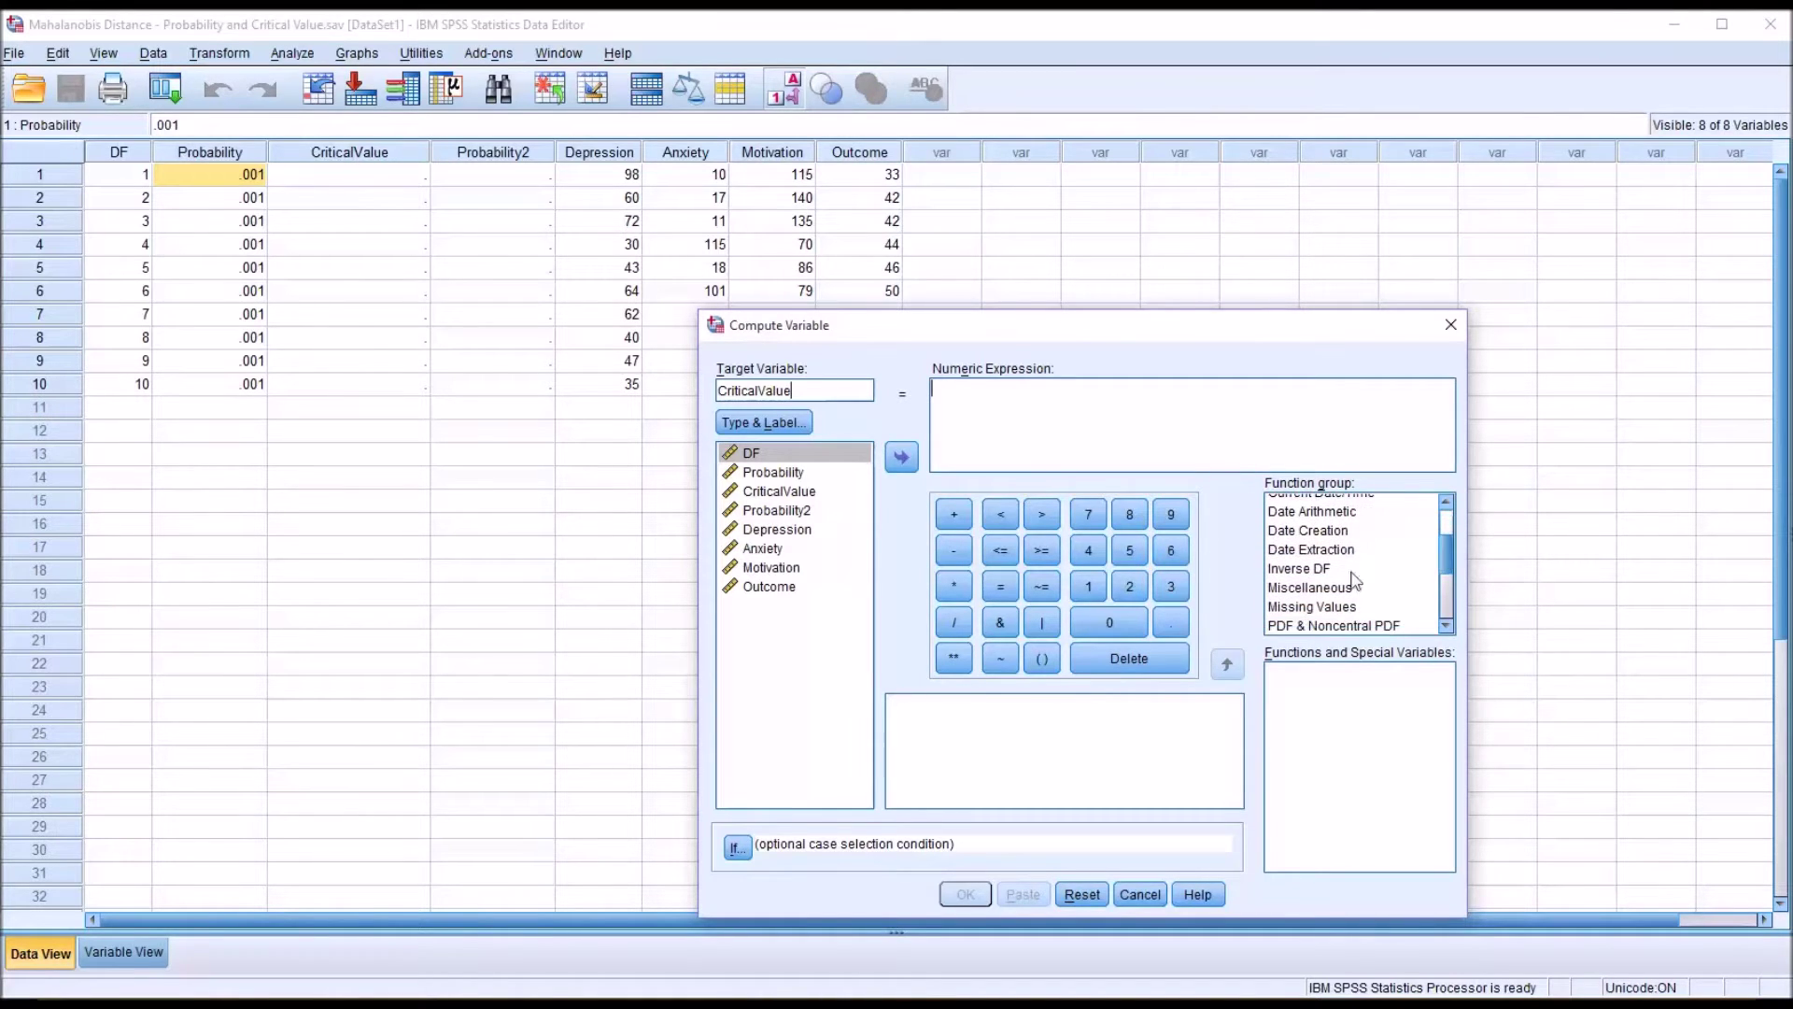
click(1300, 572)
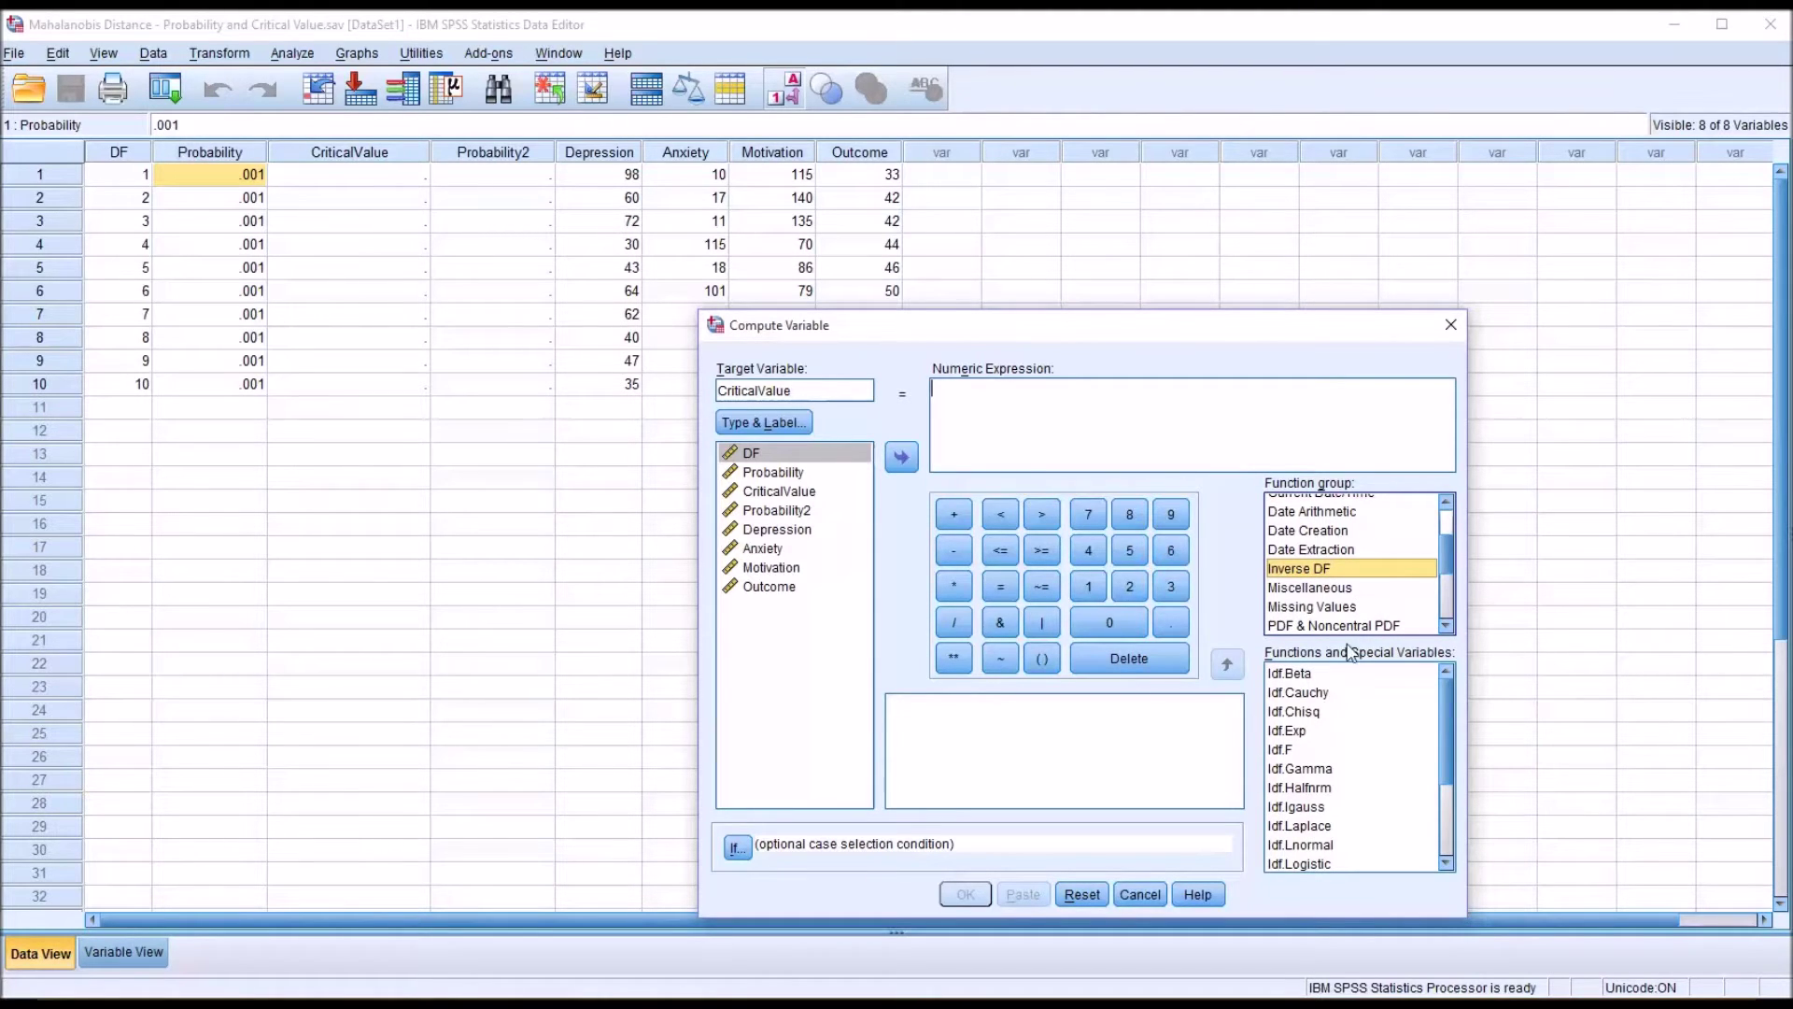
click(1352, 674)
click(1337, 711)
click(1294, 713)
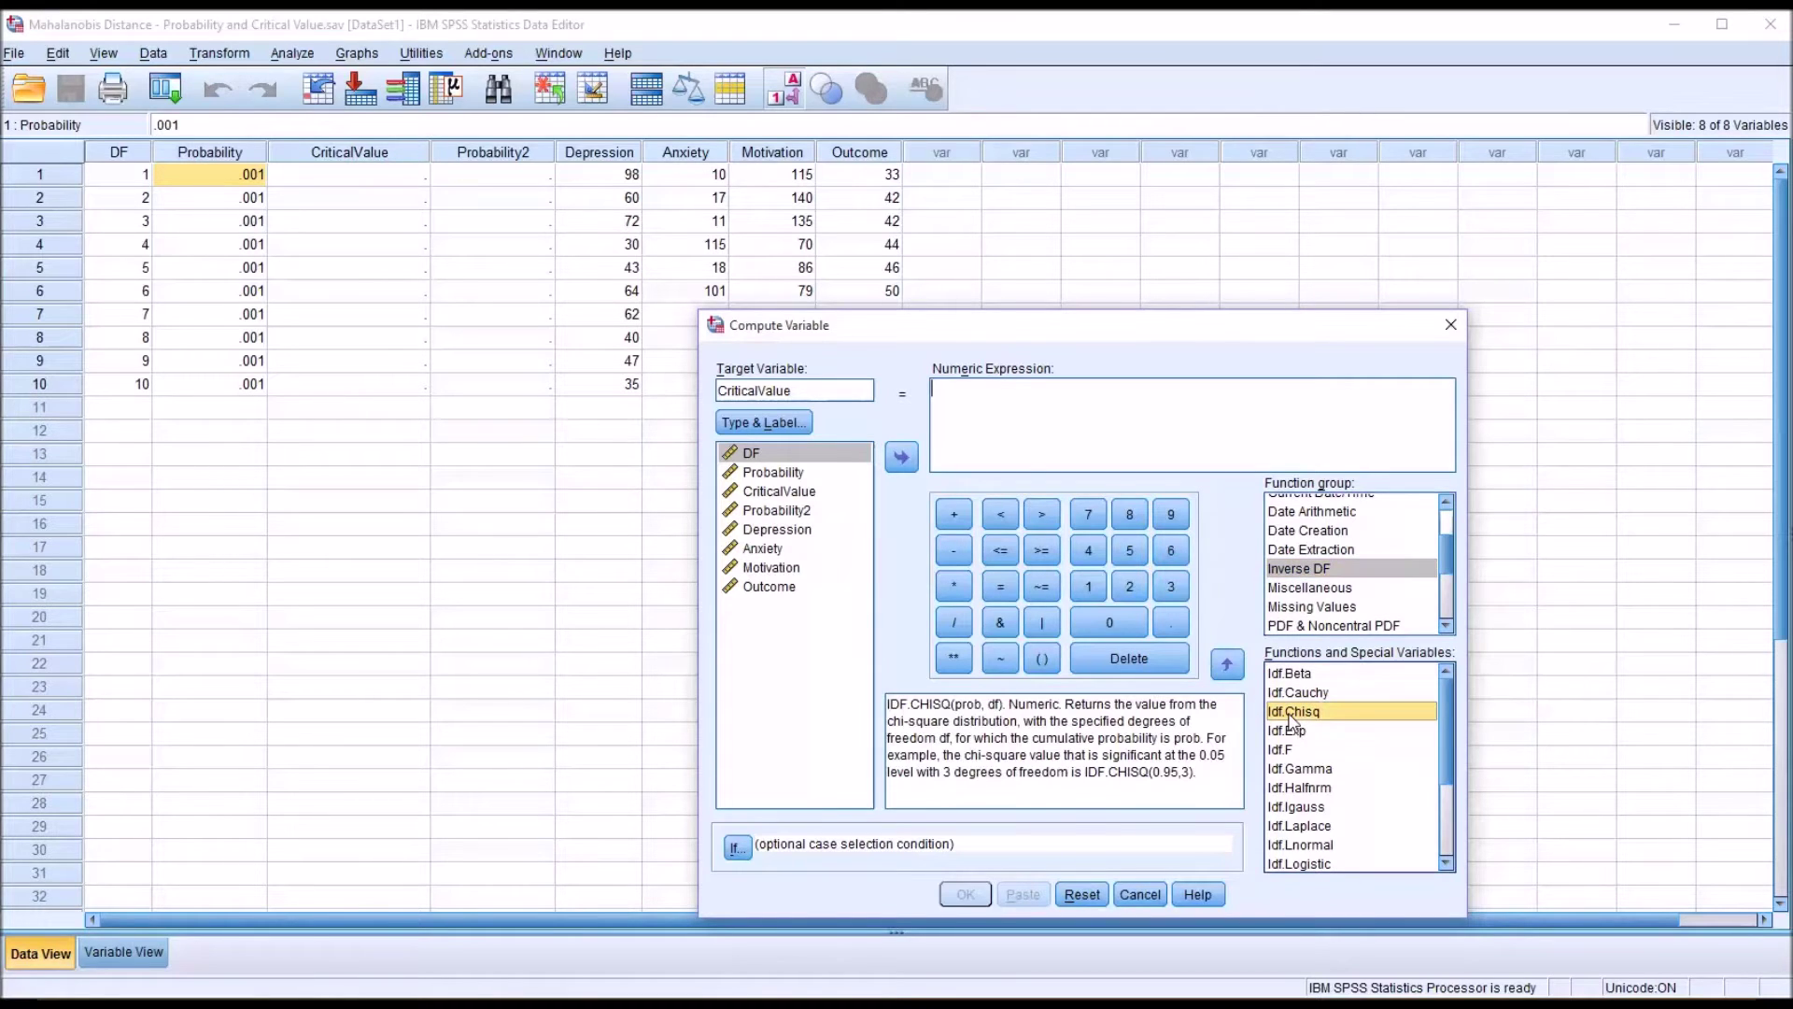
double_click(1292, 713)
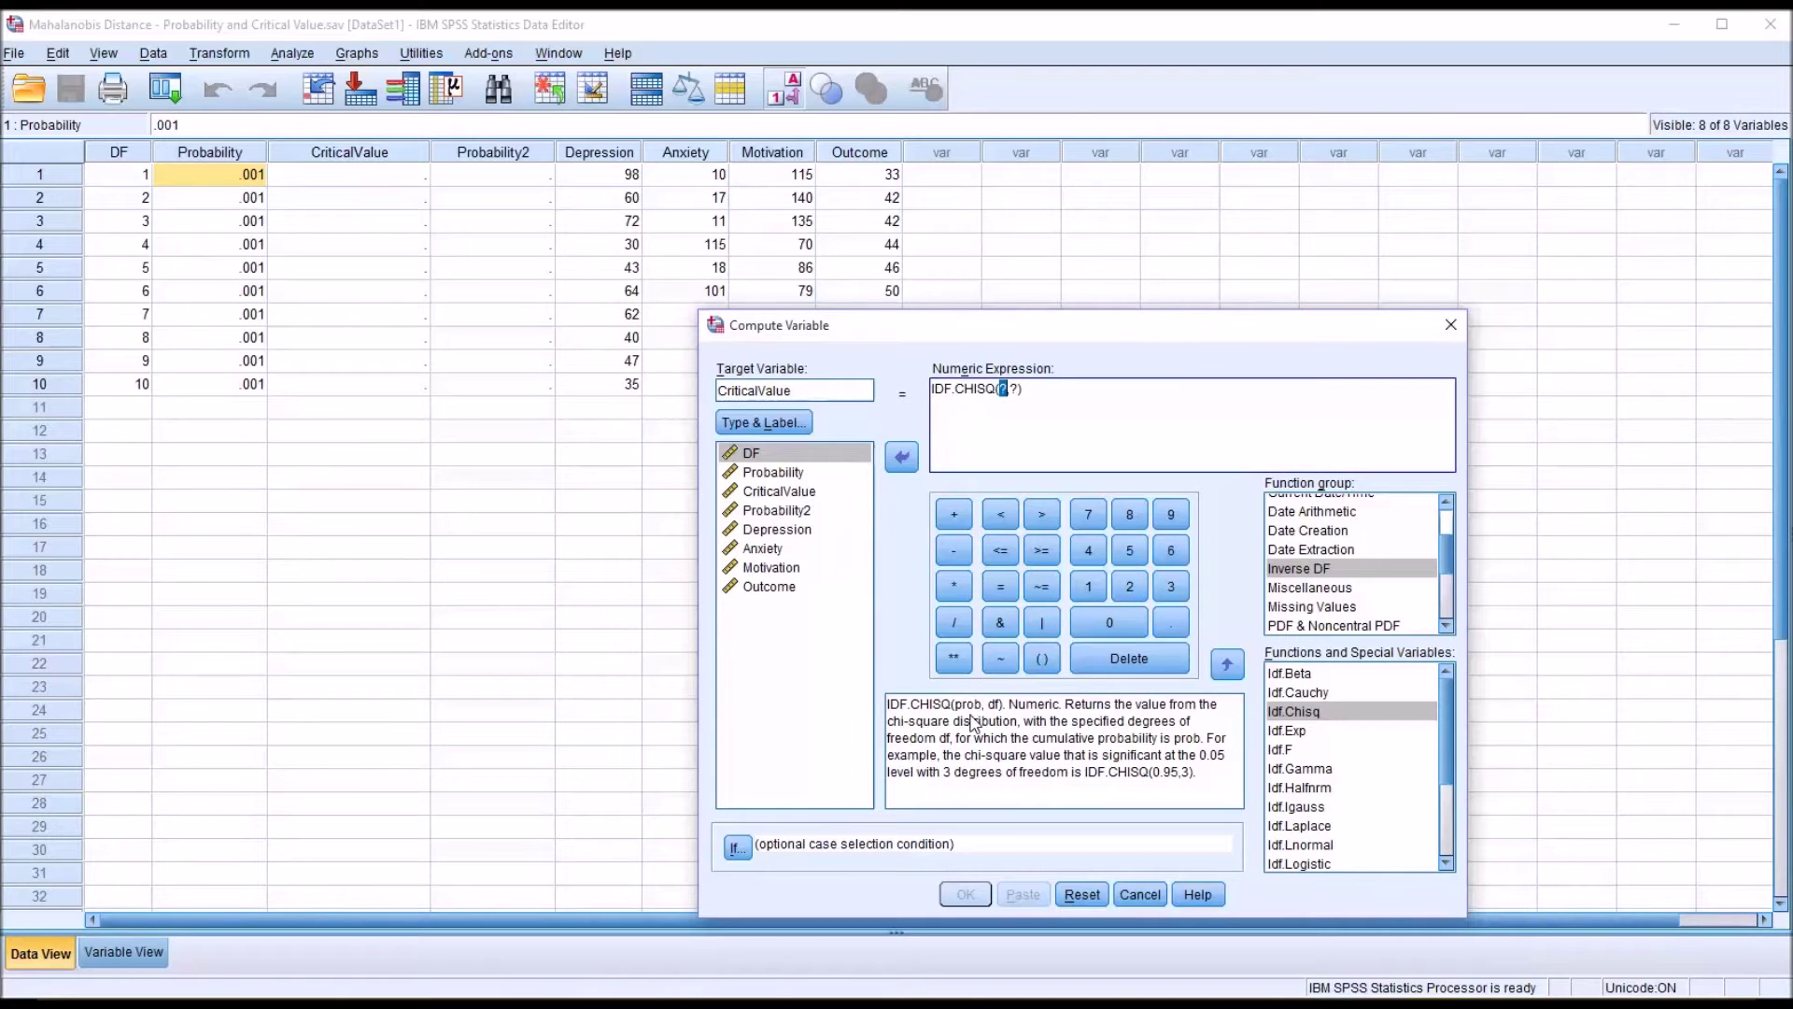
Complete the expression as IDF.CHISQ(1-Probability,DF) and run the computation, allowing the existing CriticalValue variable to change
text(1-)
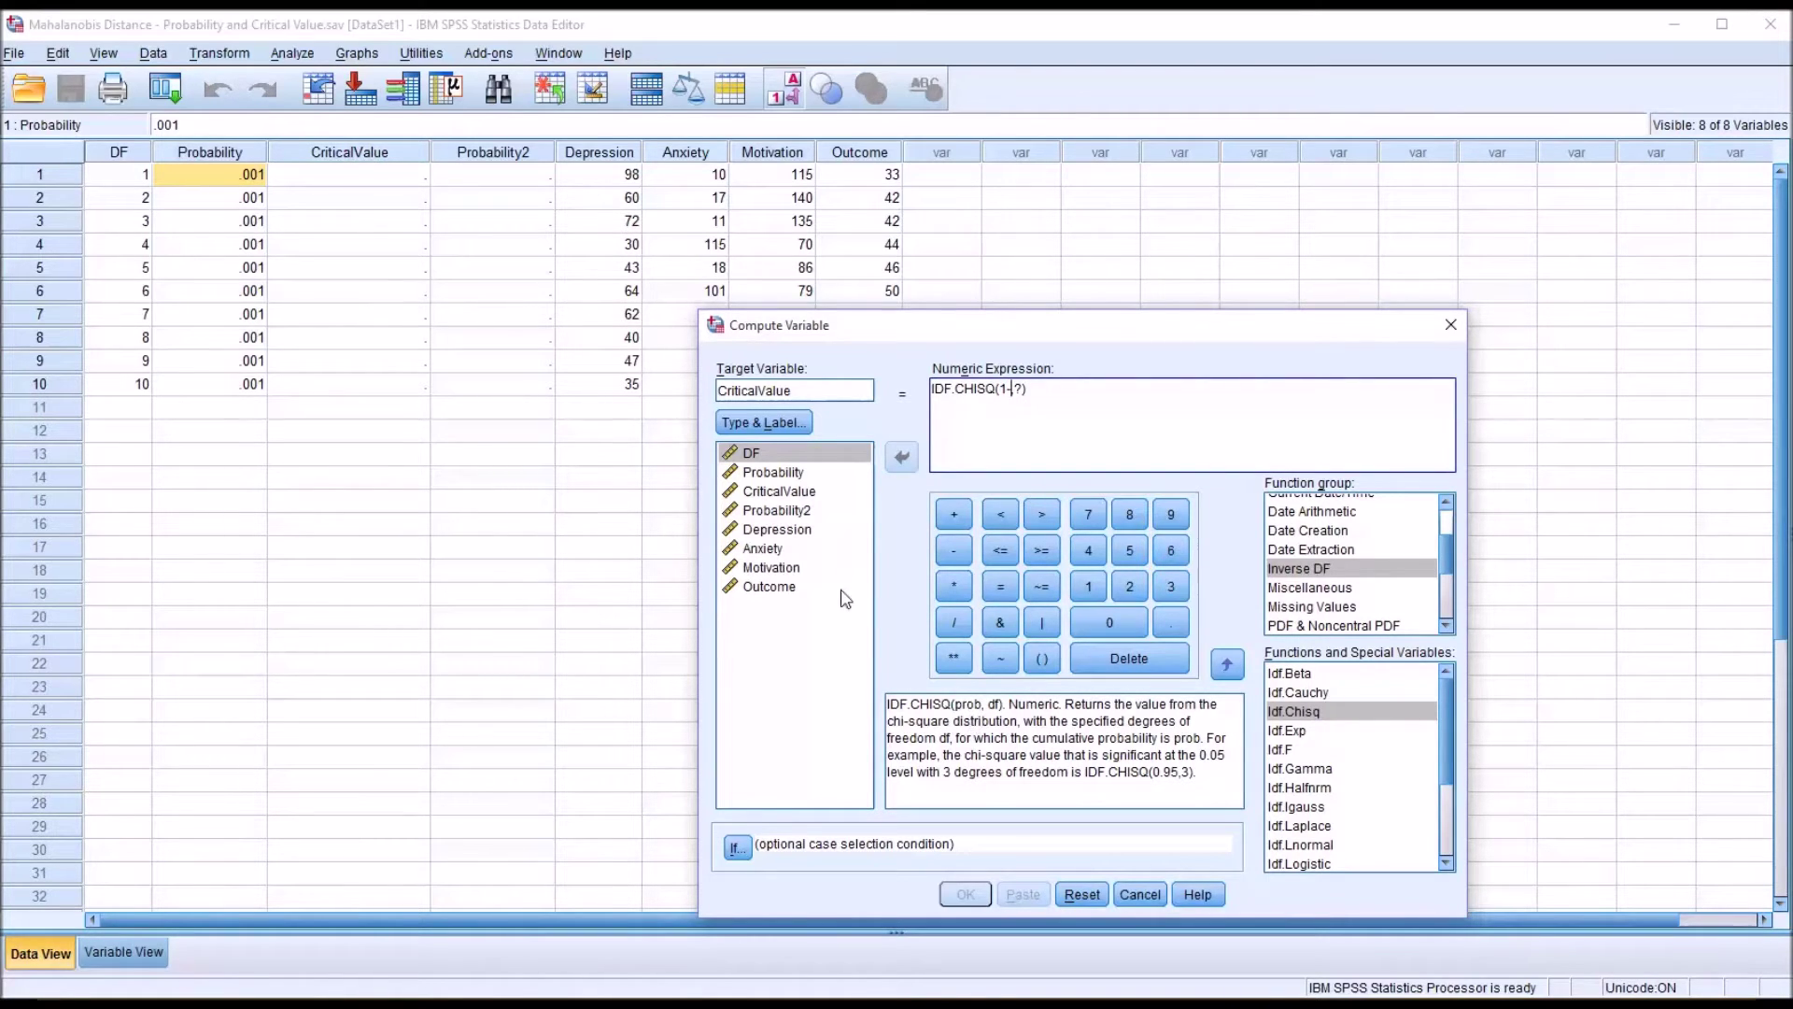
drag(770, 471, 1014, 390)
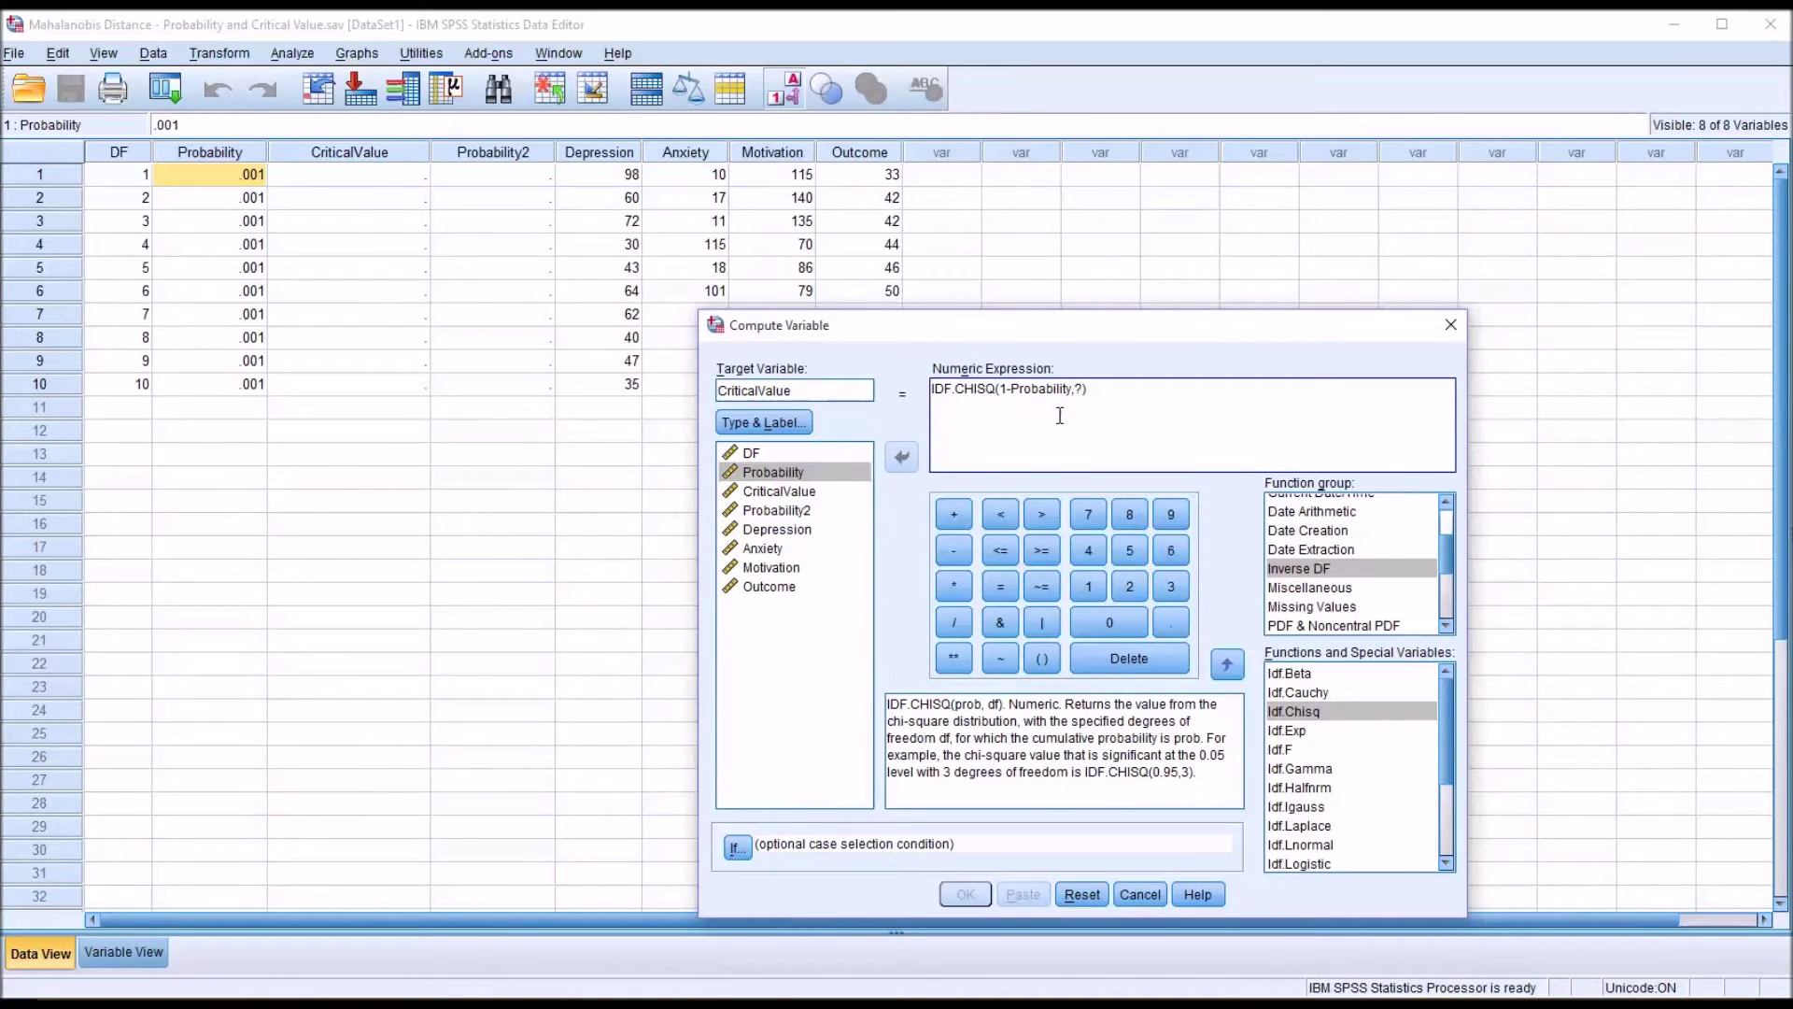
key(Delete)
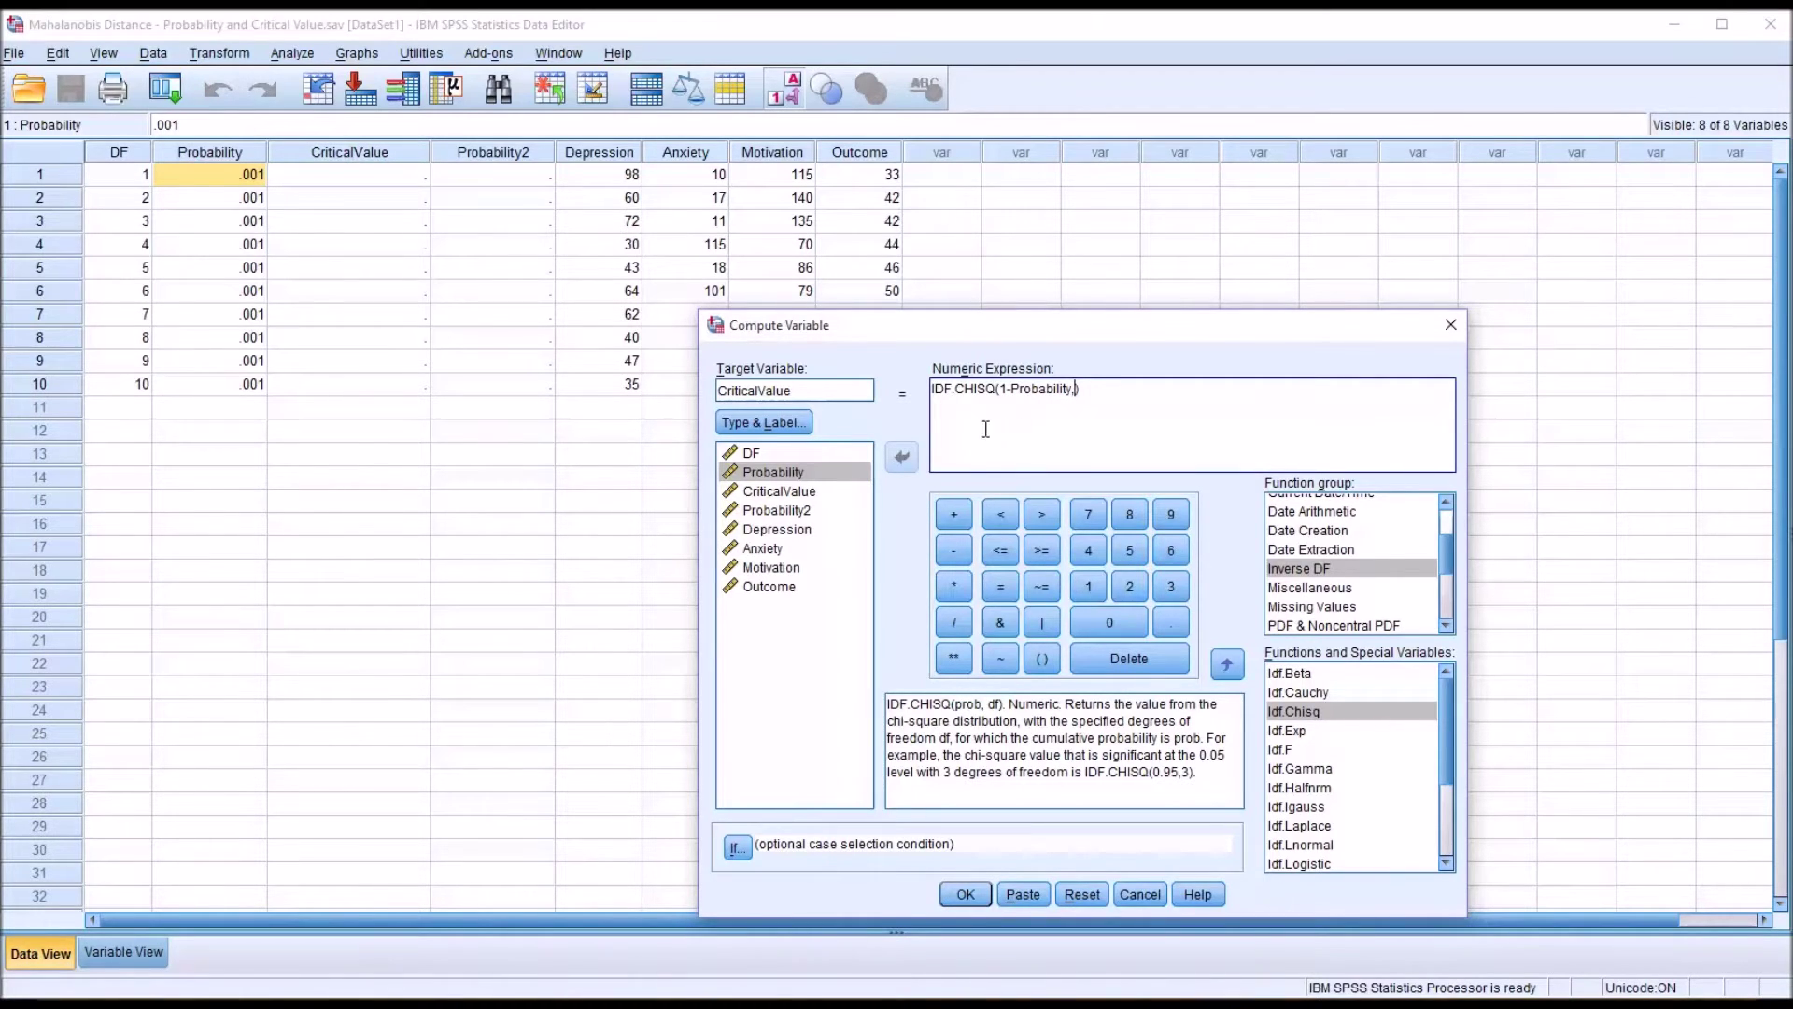
drag(752, 453, 1079, 401)
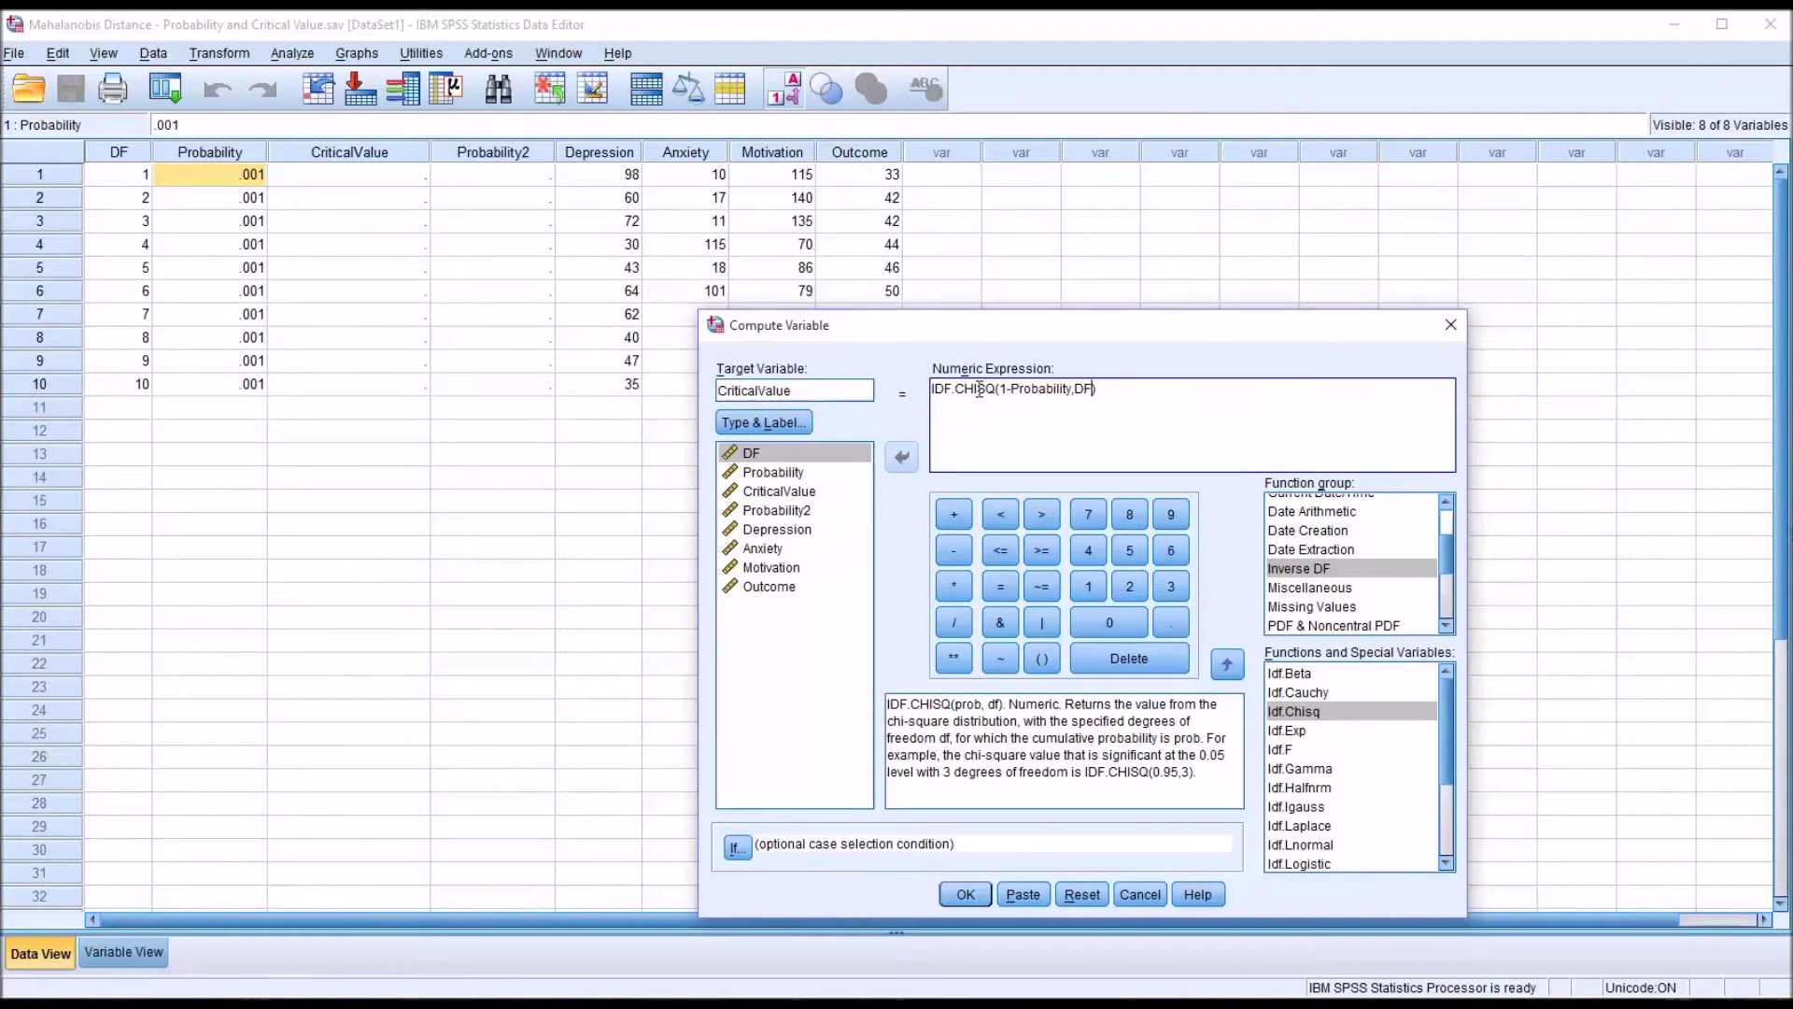
click(962, 894)
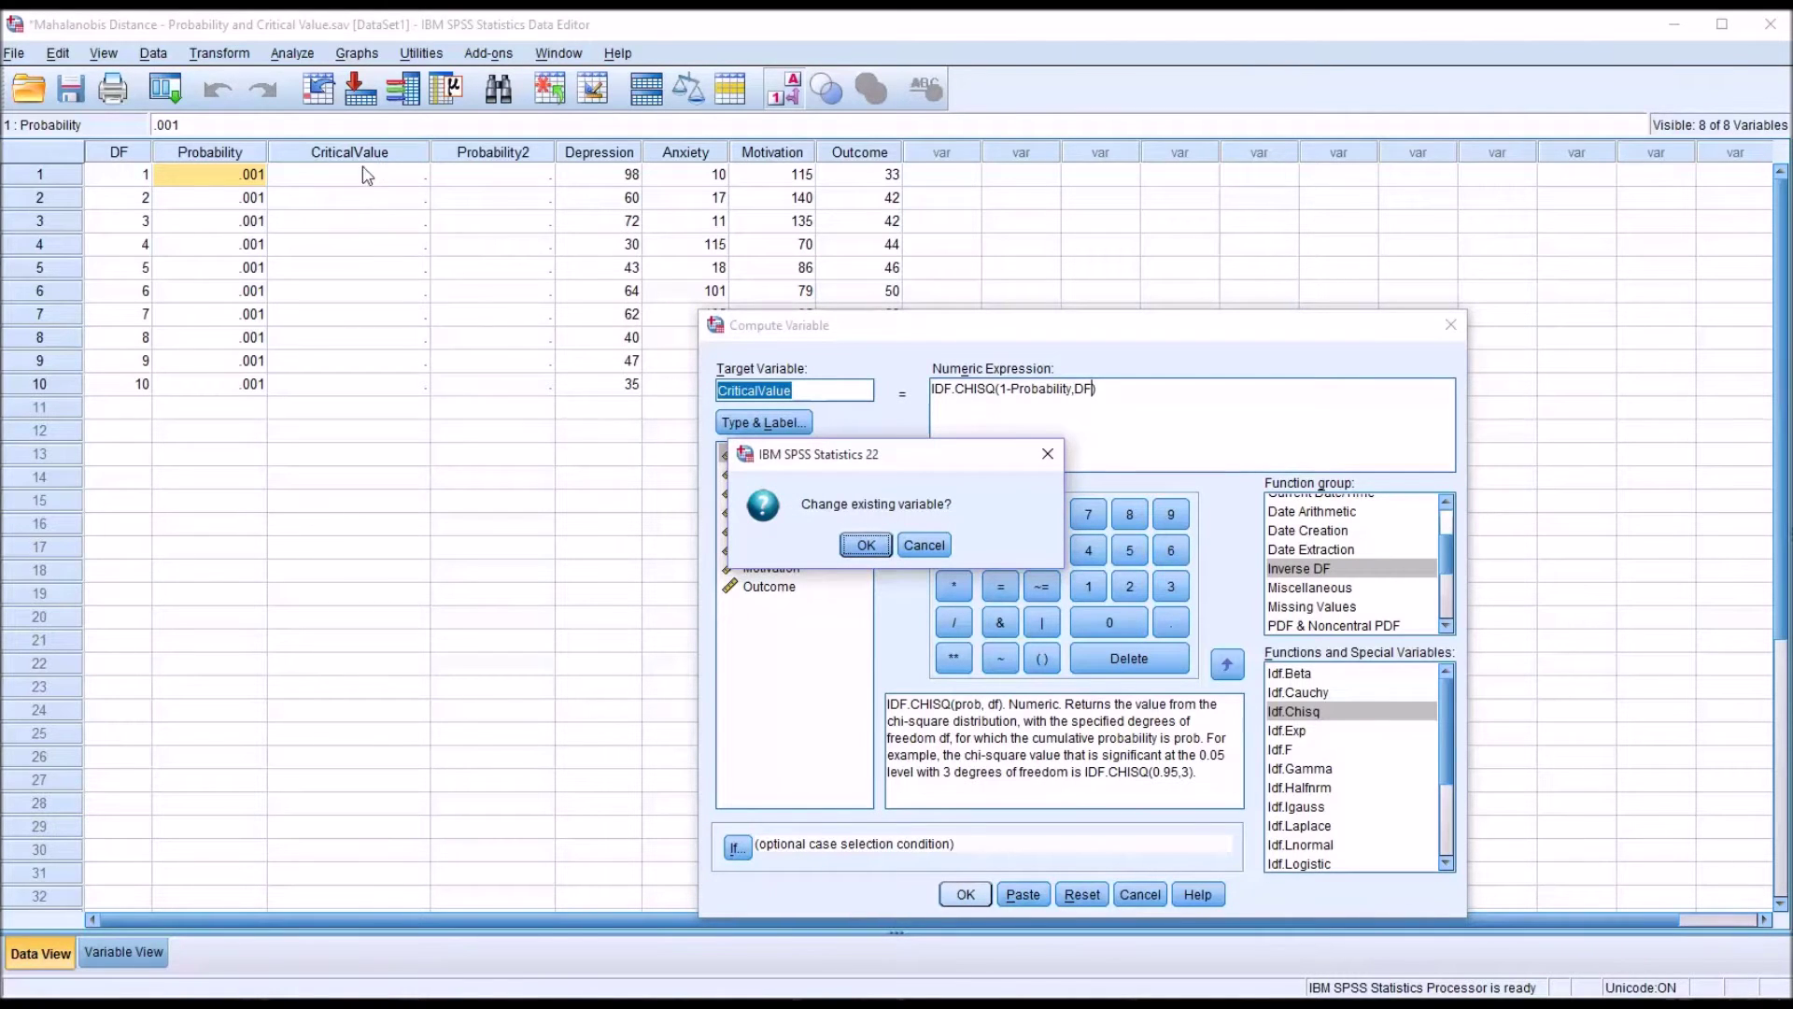
click(865, 545)
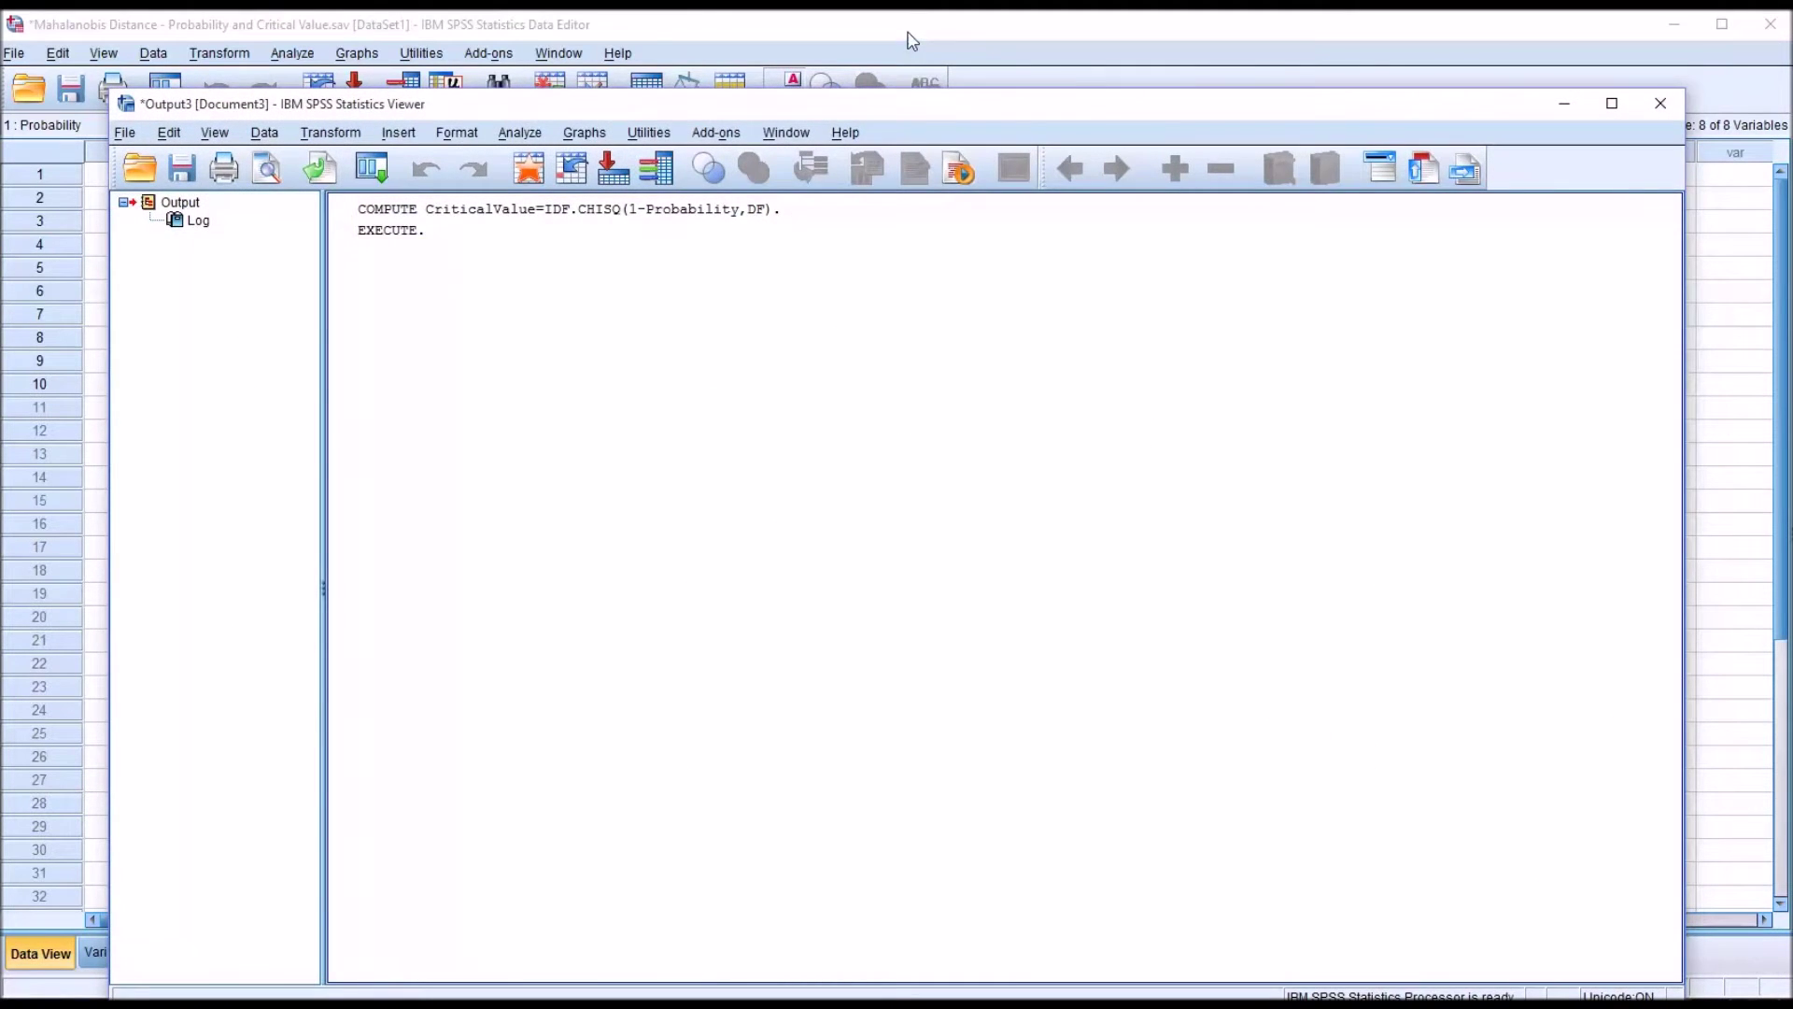
Return to the Data Editor and check the computed CriticalValue entries against DF 1 and 2
click(912, 40)
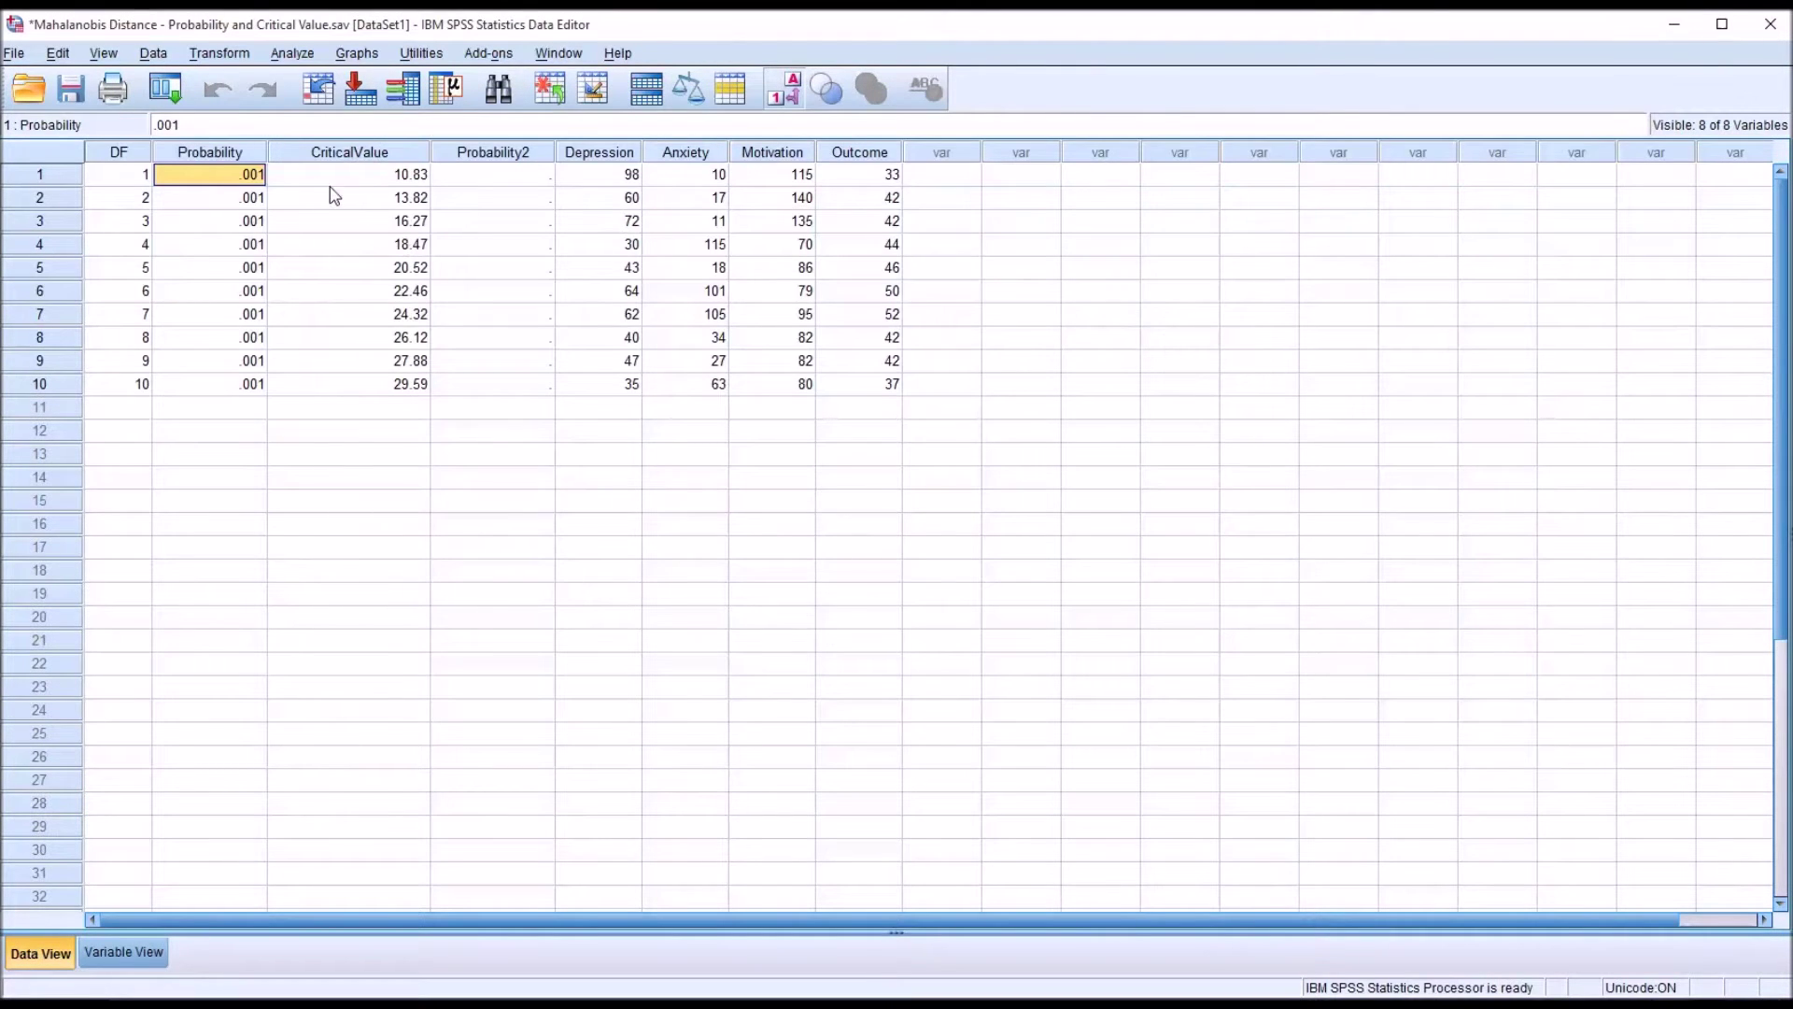
click(339, 177)
click(320, 200)
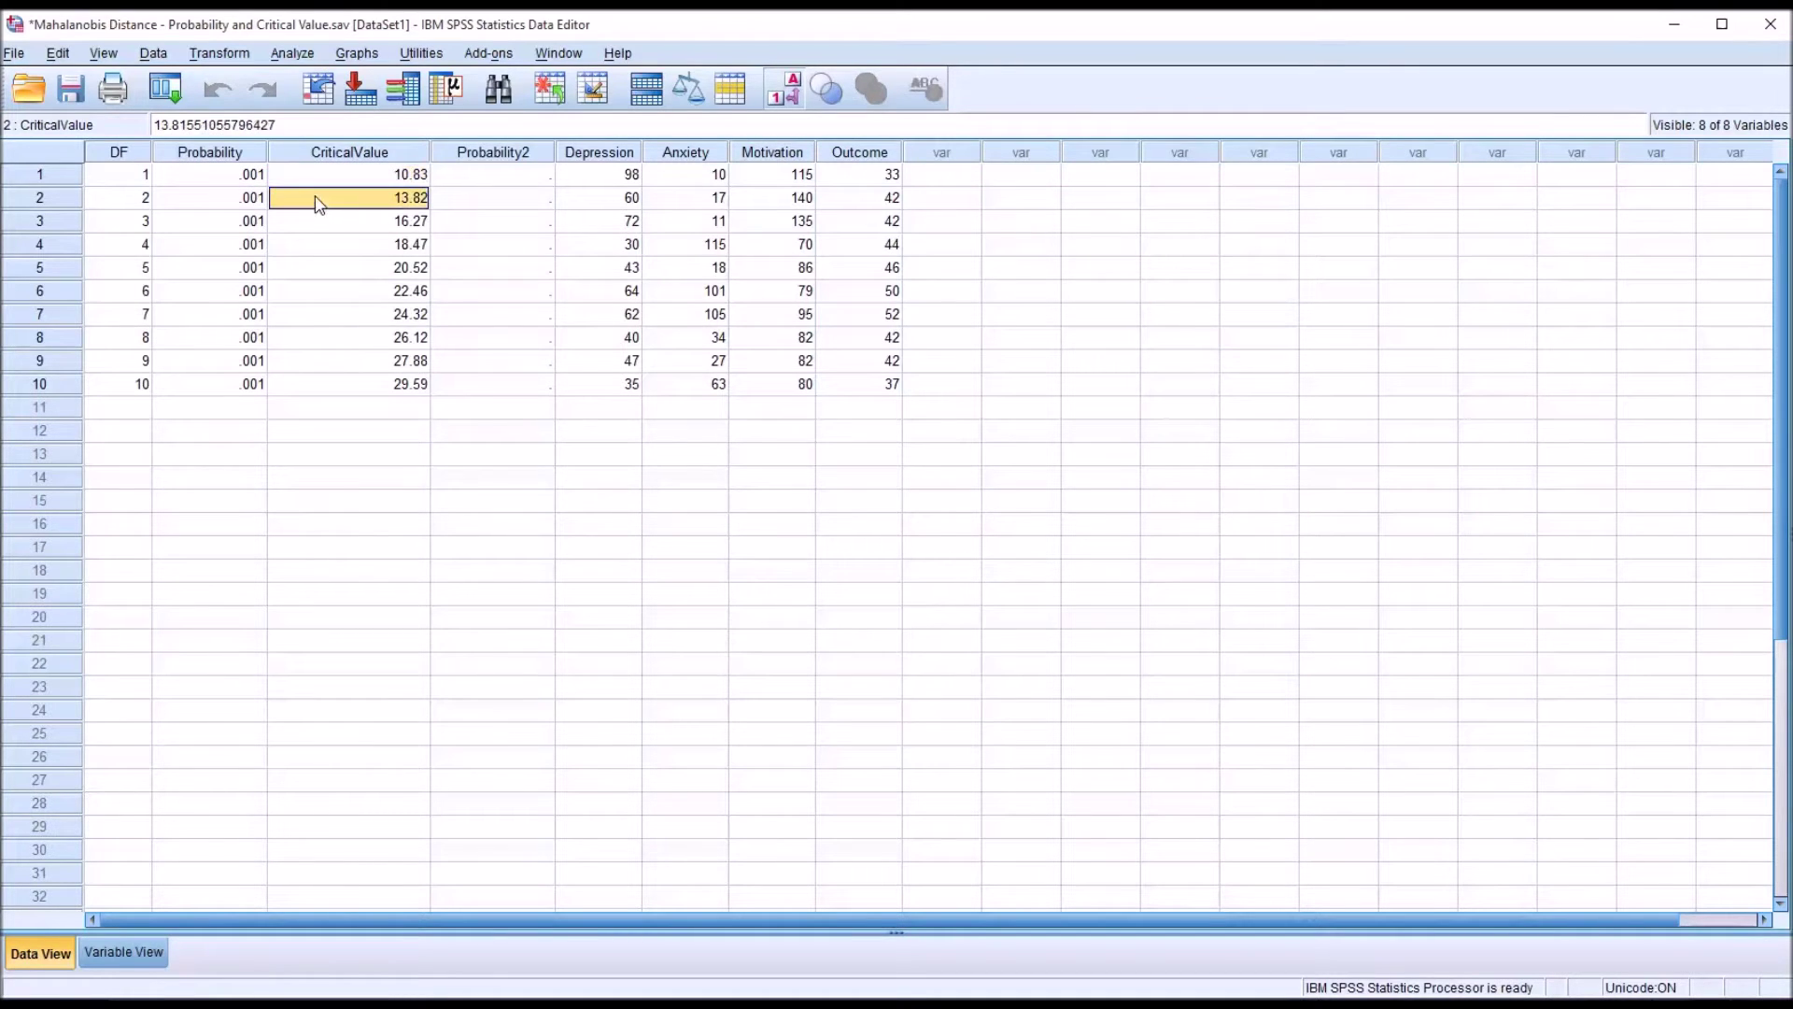
click(114, 180)
click(121, 200)
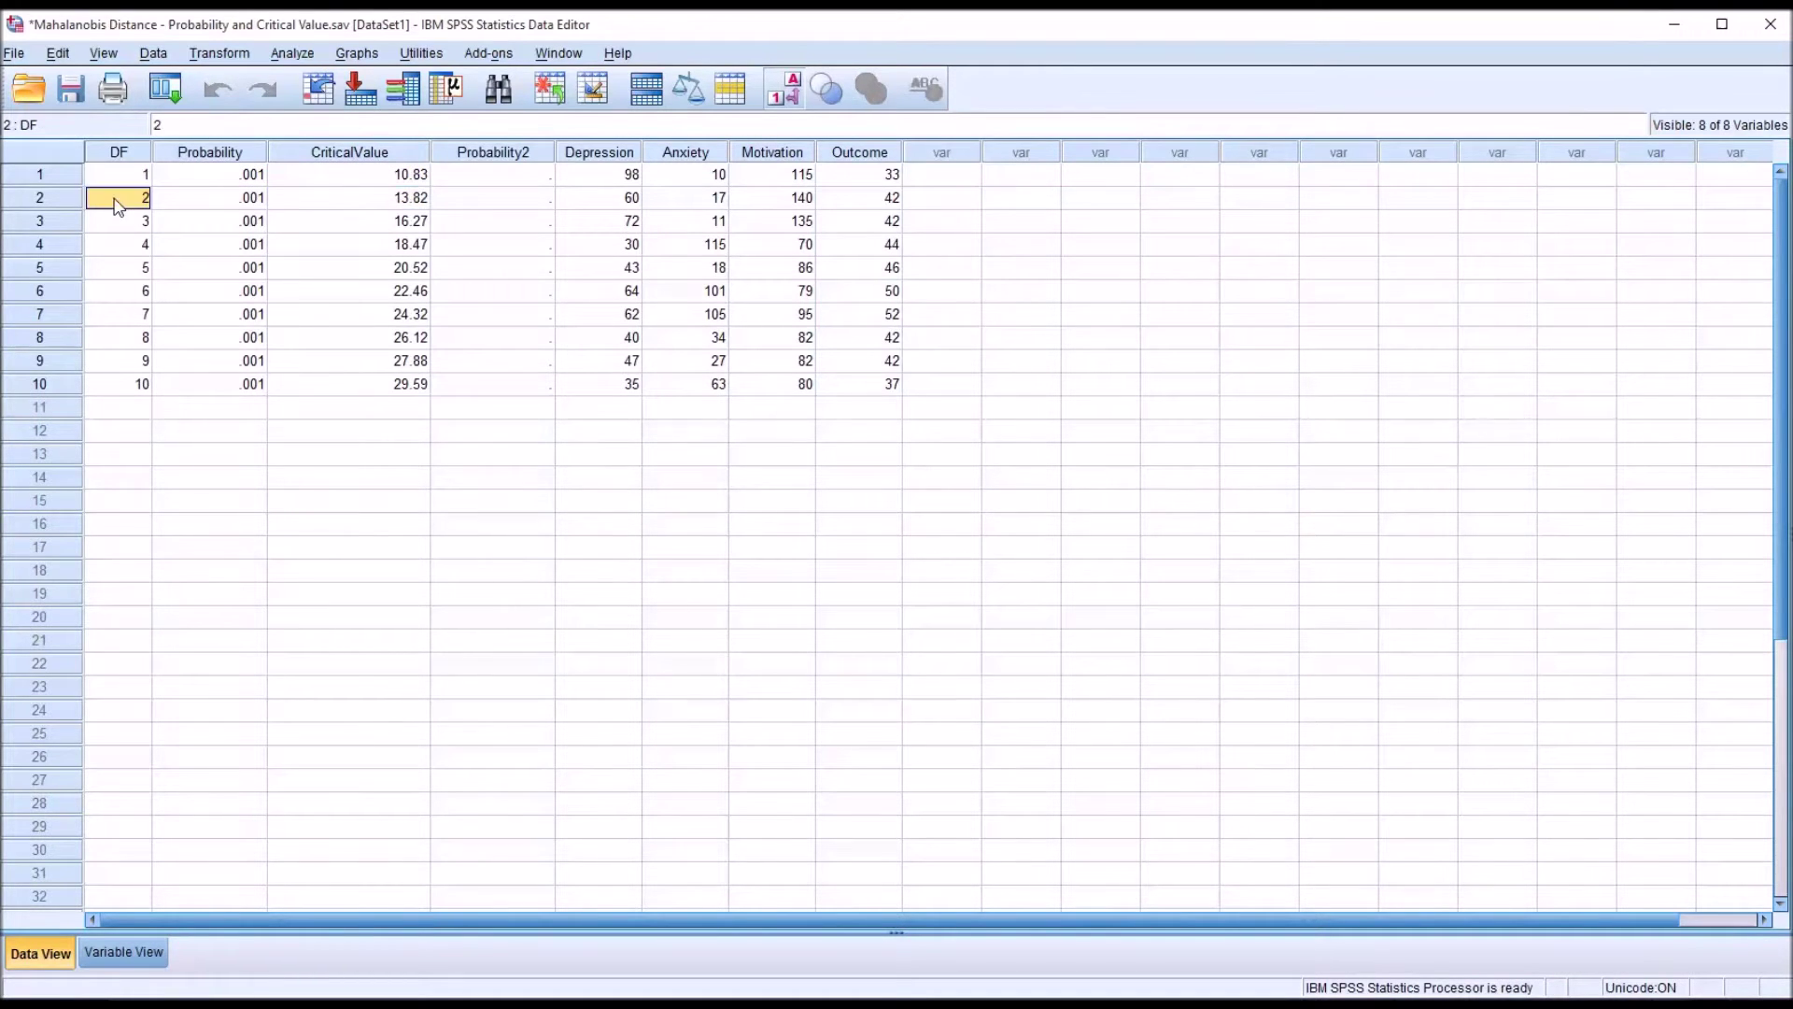
Check the computed CriticalValue entries for DF 1 and DF 5
click(339, 183)
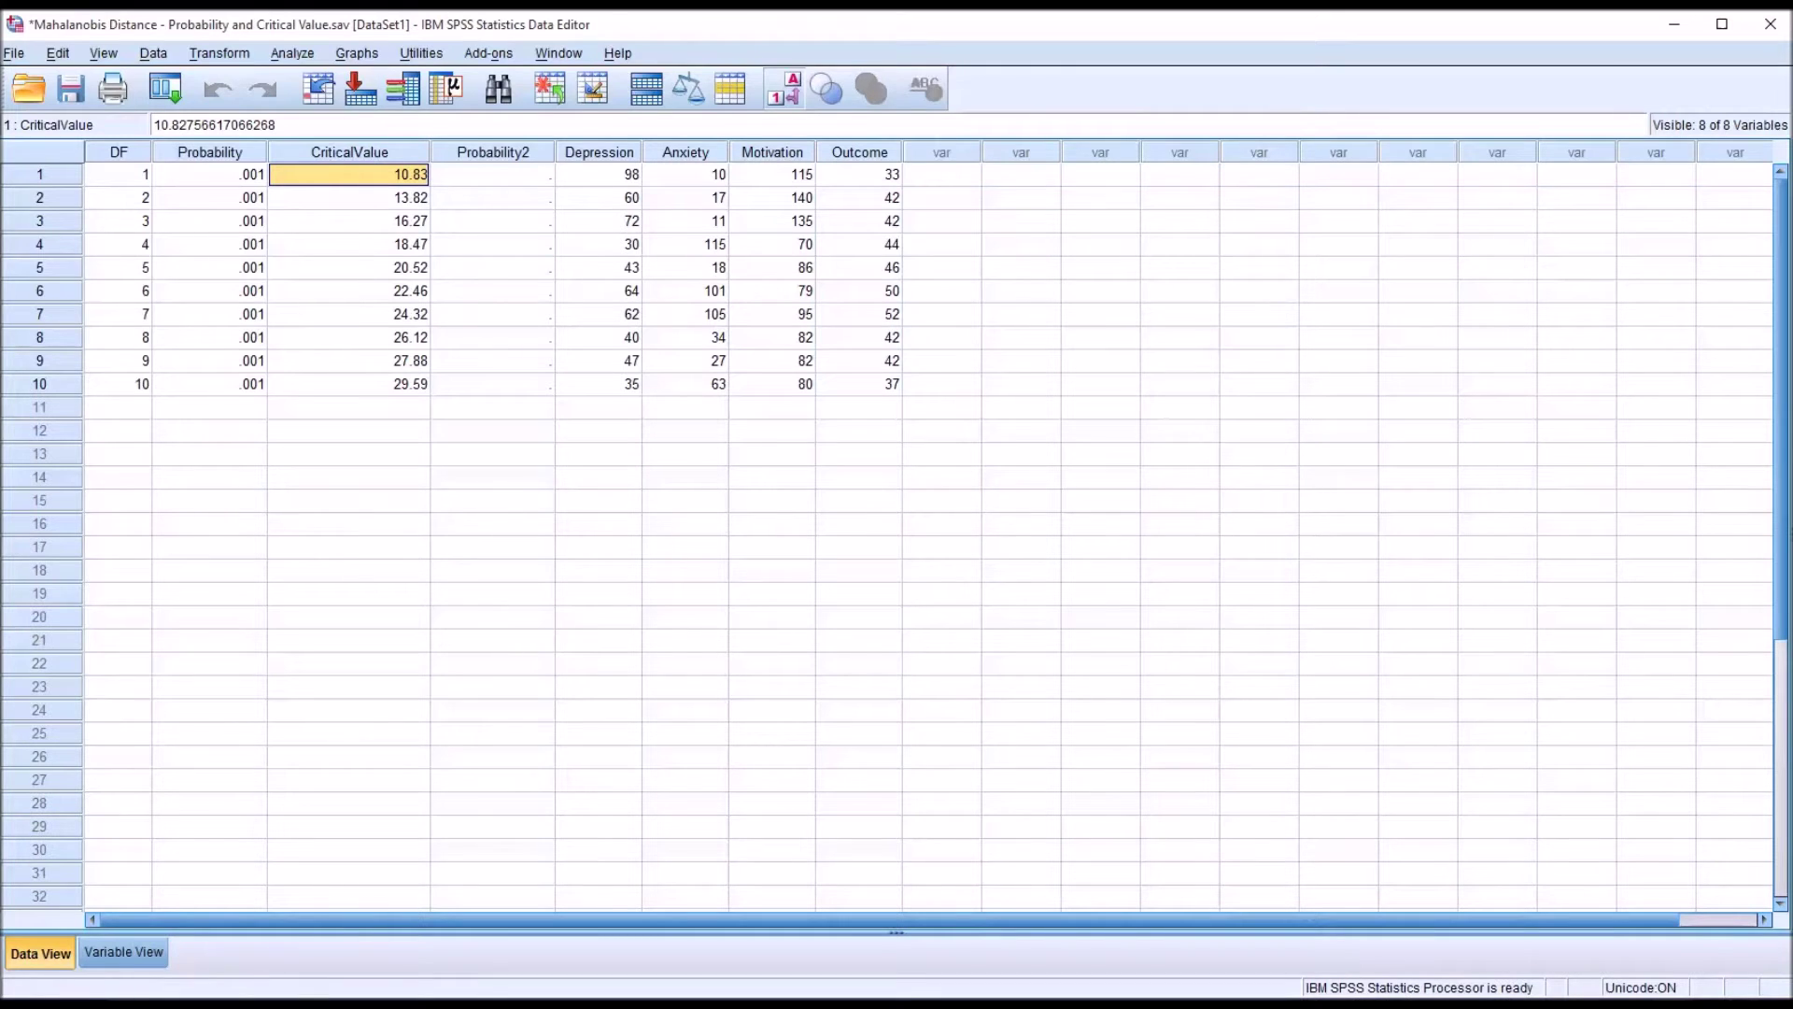
click(325, 274)
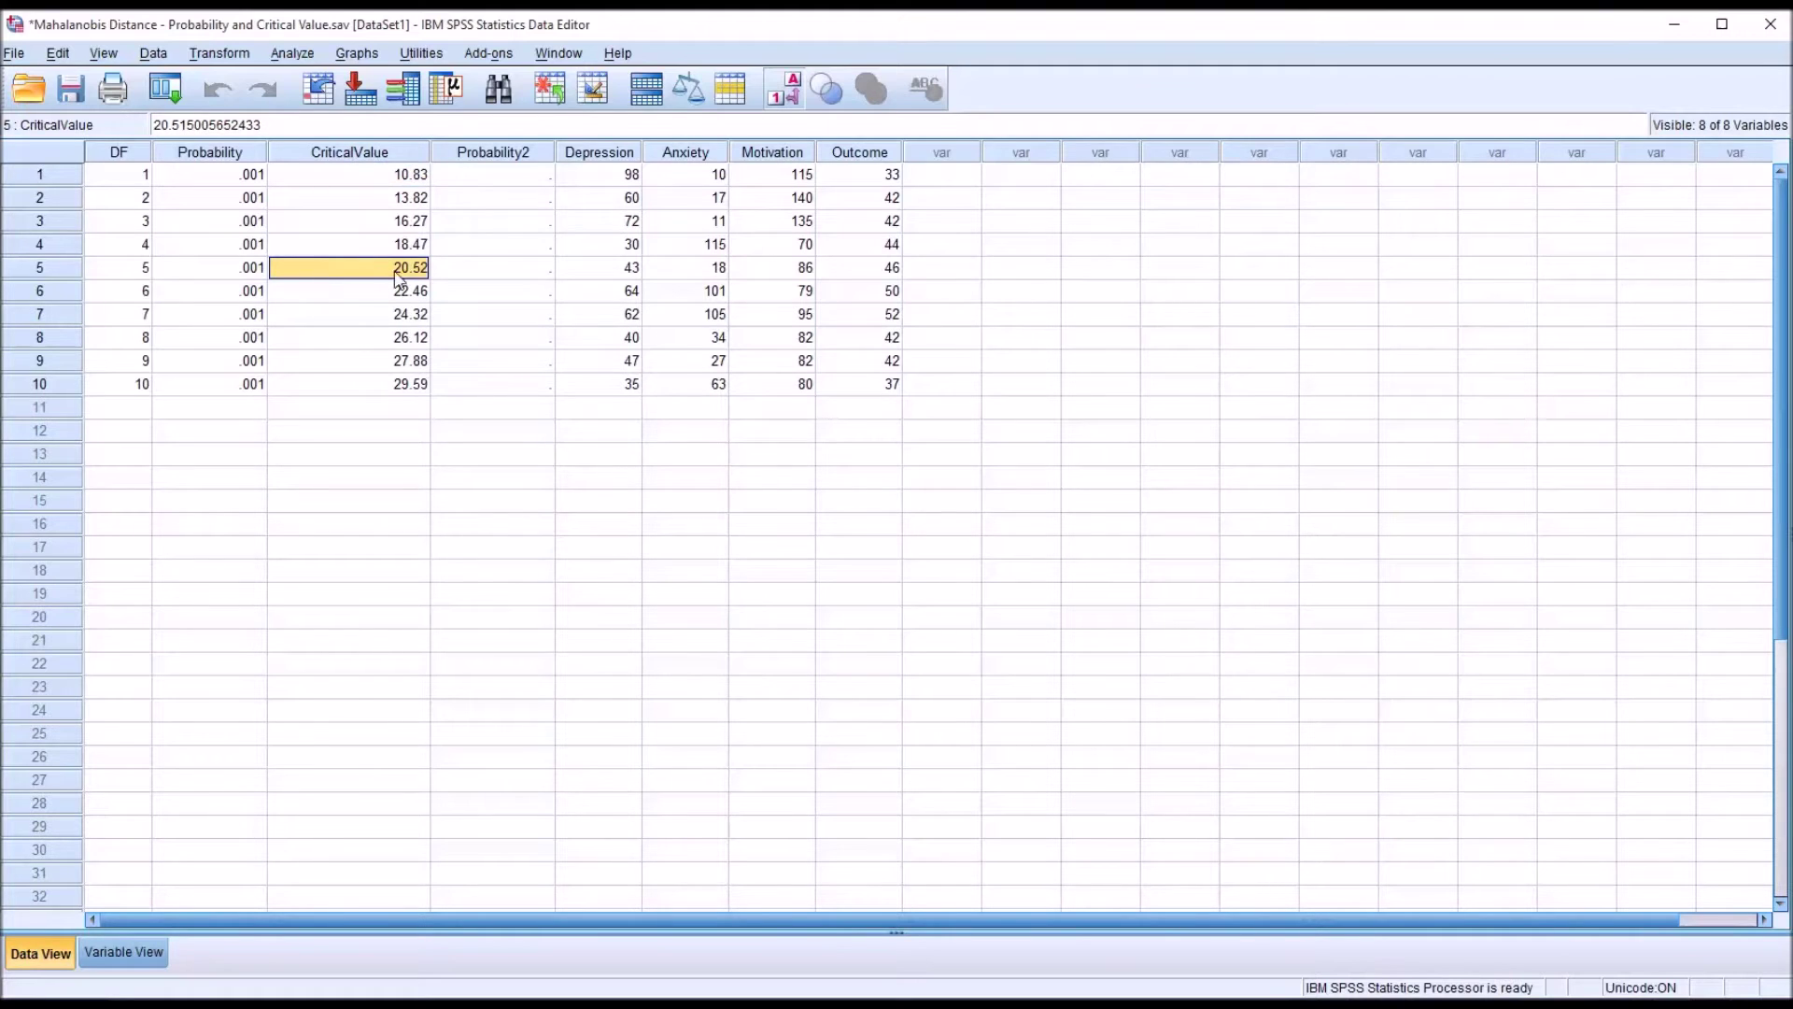
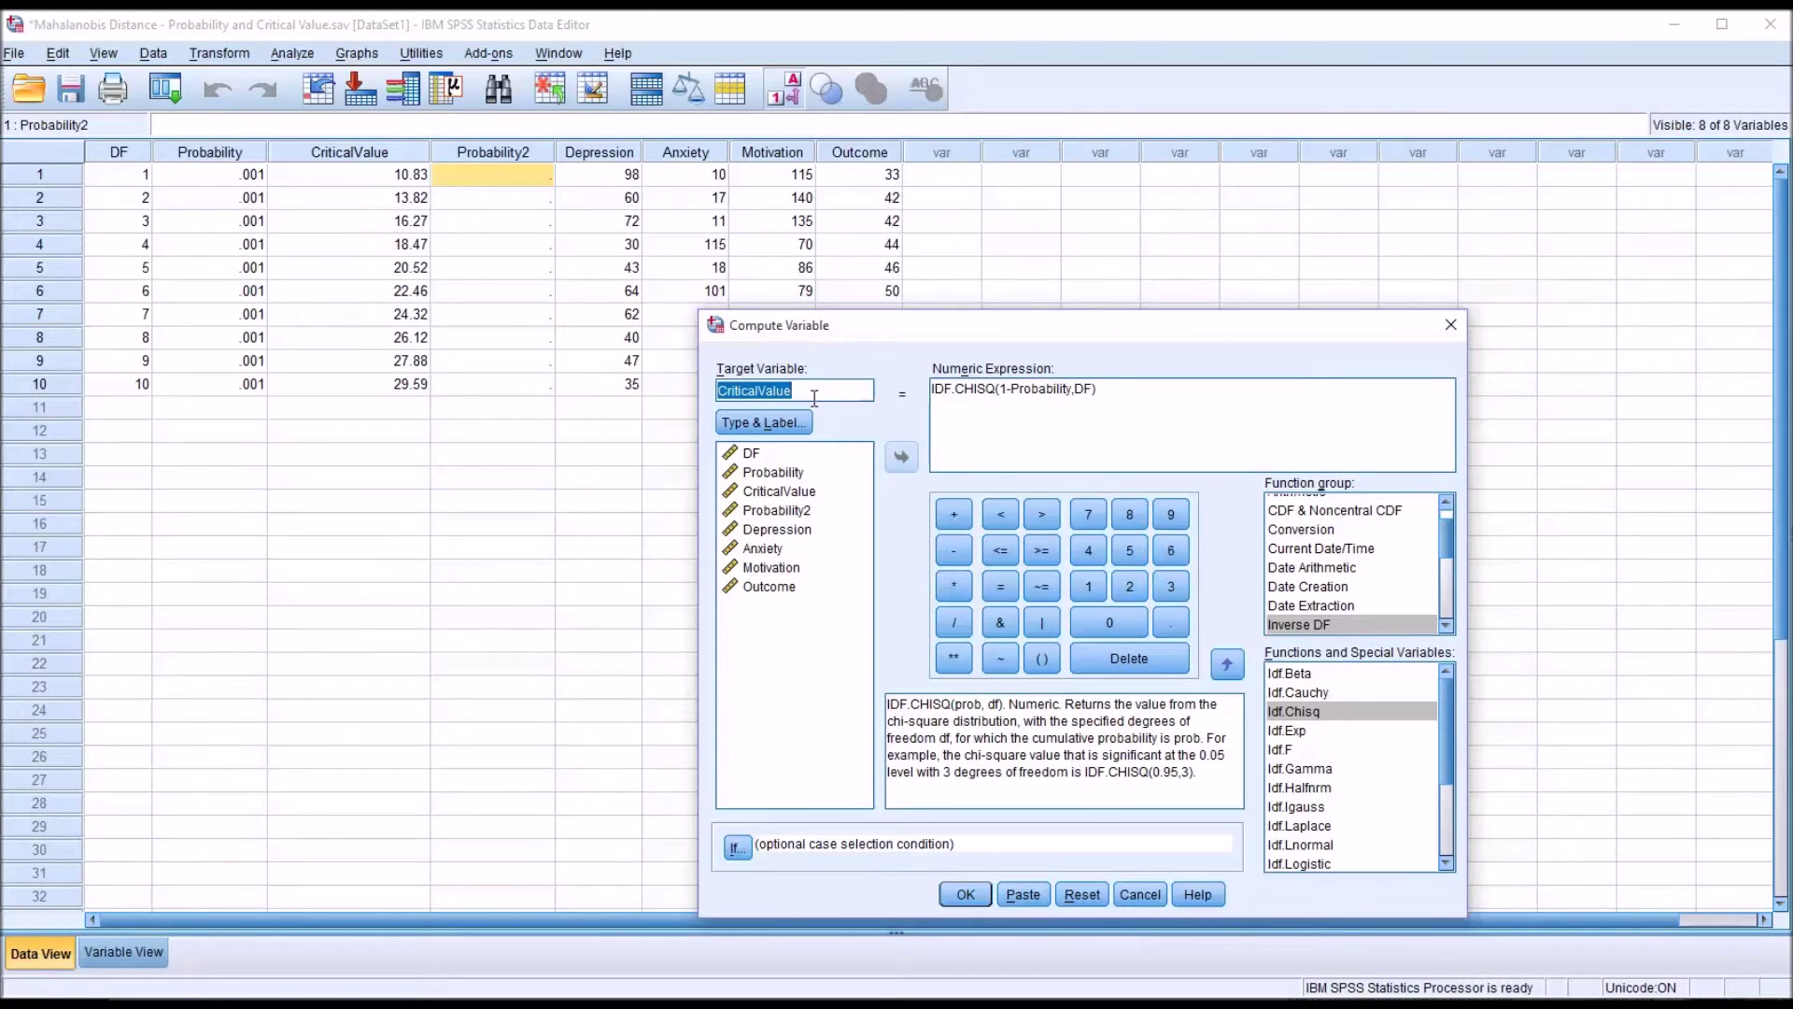
Set the Compute Variable target to Probability2 and replace the old numeric expression with a new one starting with 1-
text(robability2)
click(1118, 402)
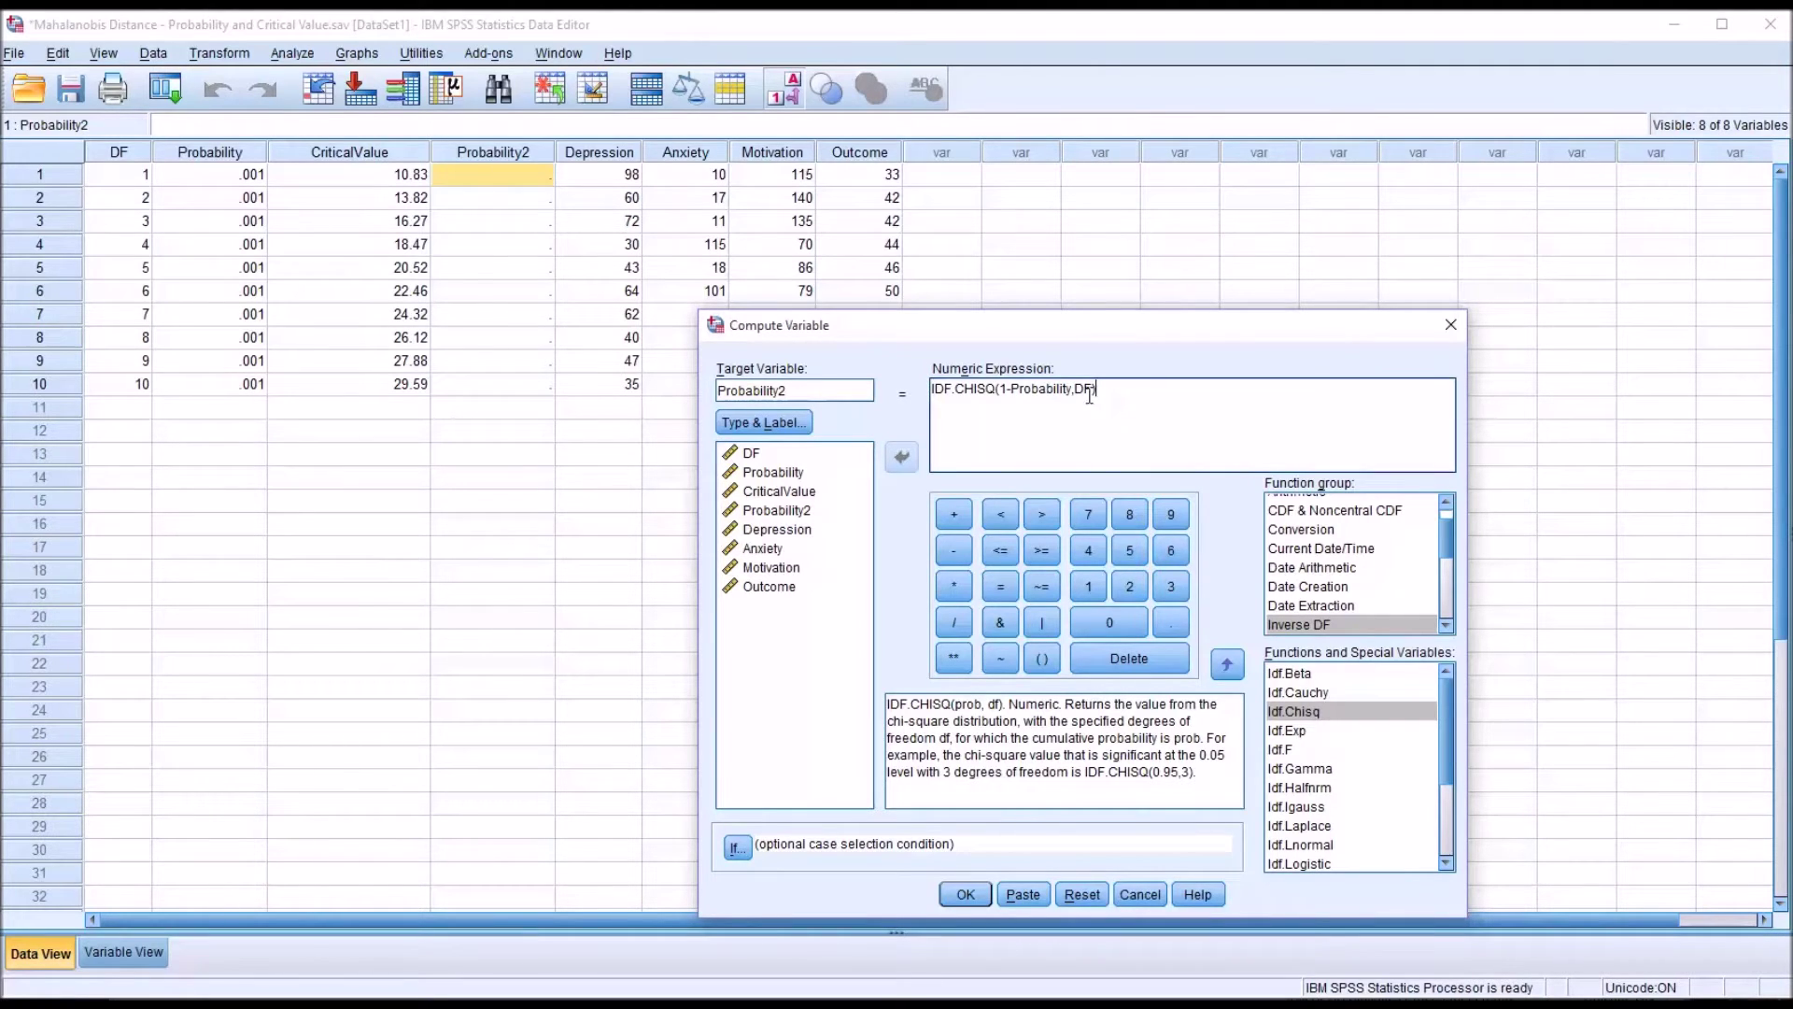
drag(1118, 403, 920, 400)
key(Delete)
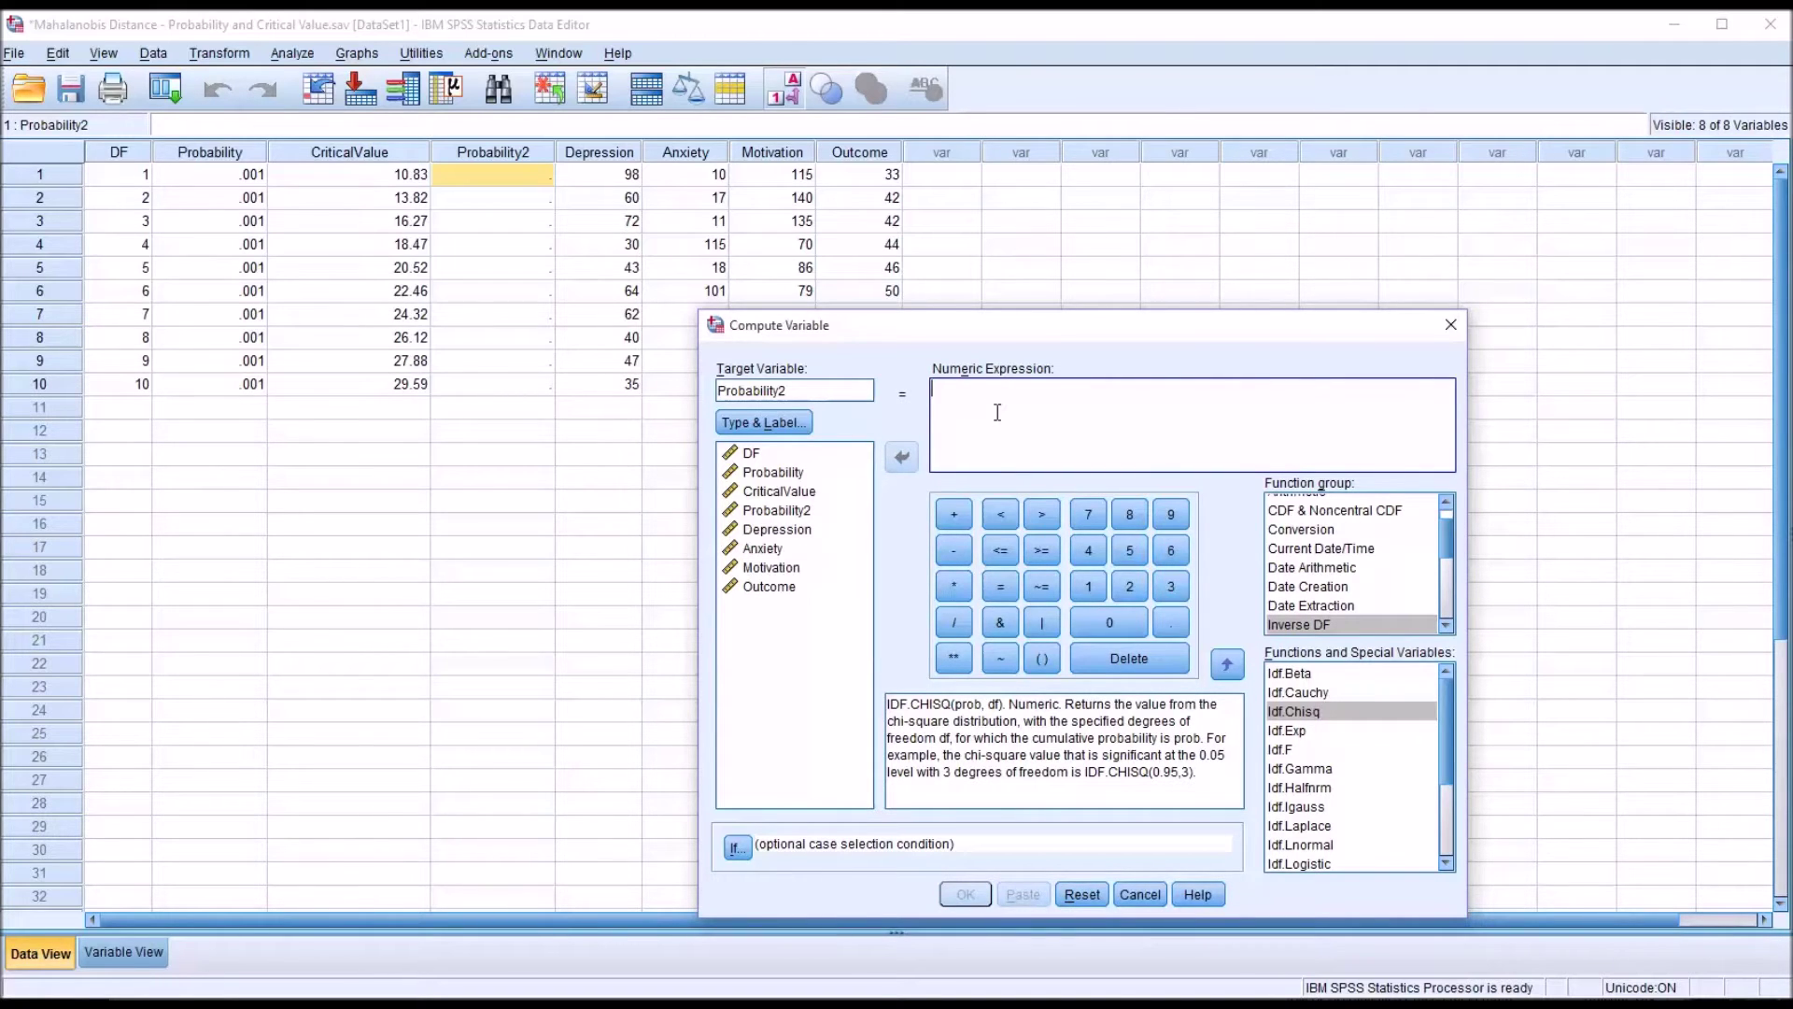
text(1-)
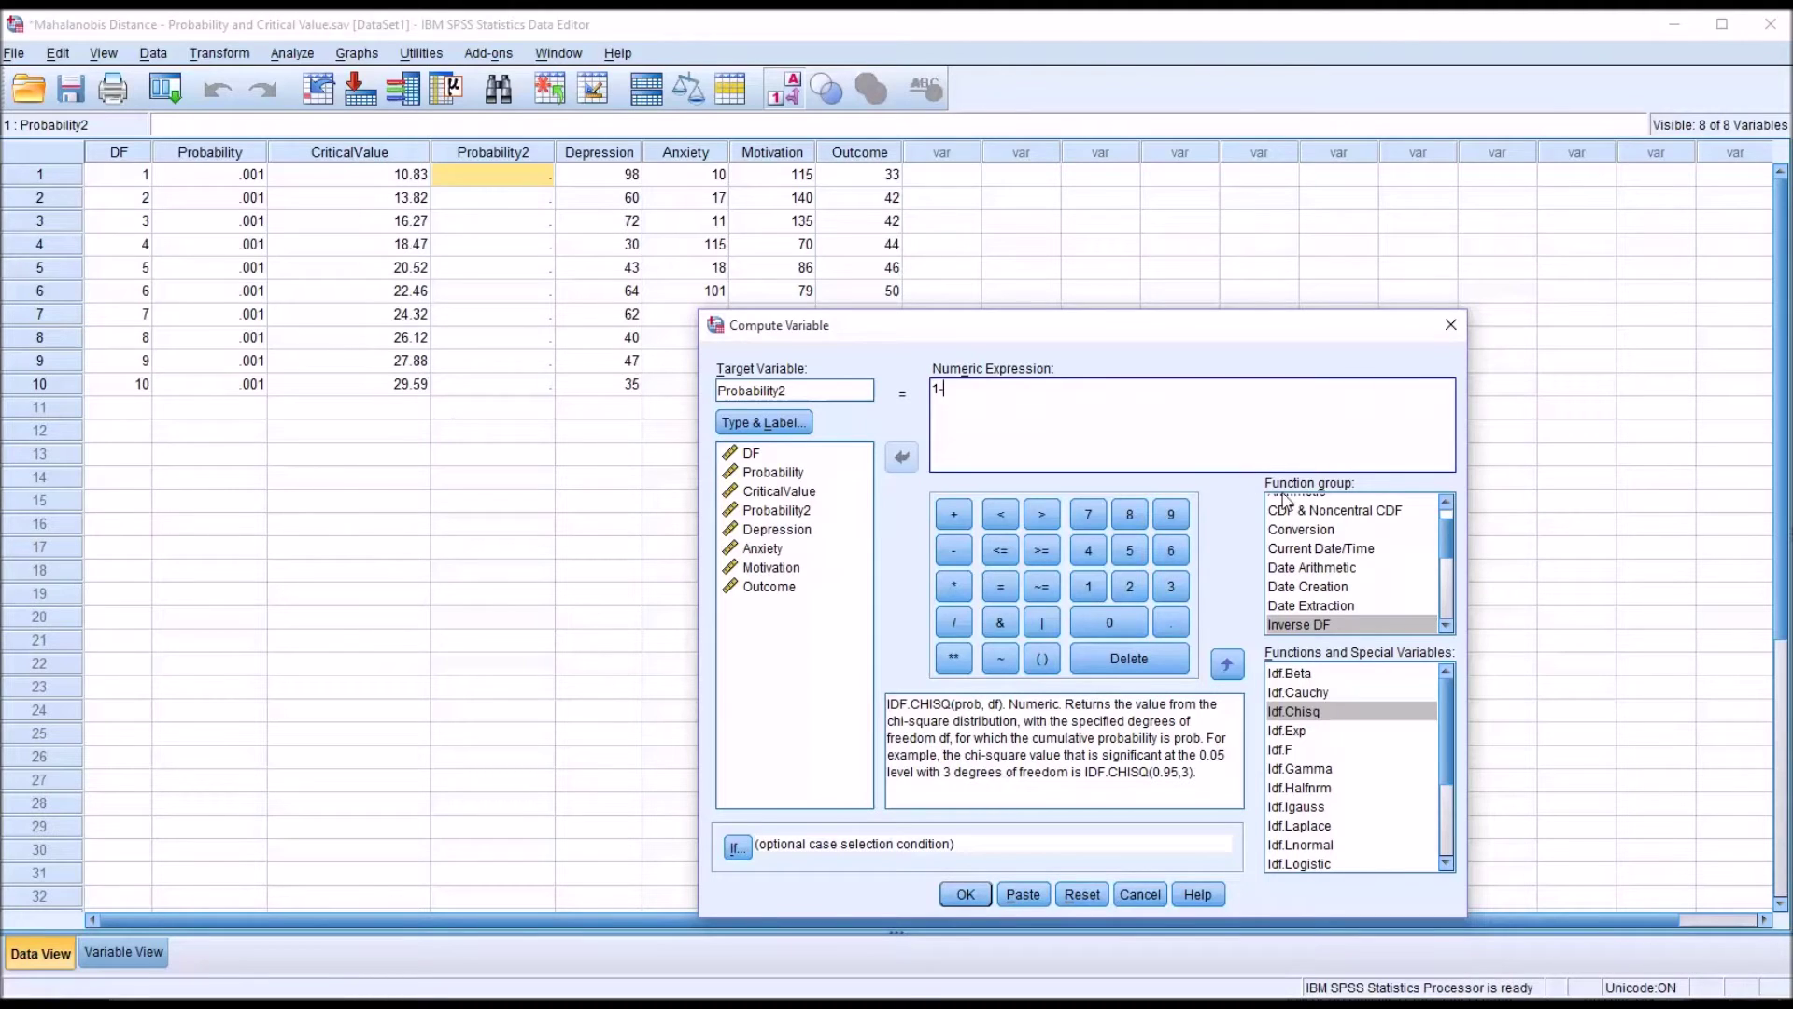
Insert the Cdf.Chisq function from the CDF & Noncentral CDF function group after 1- in the numeric expression
click(1318, 516)
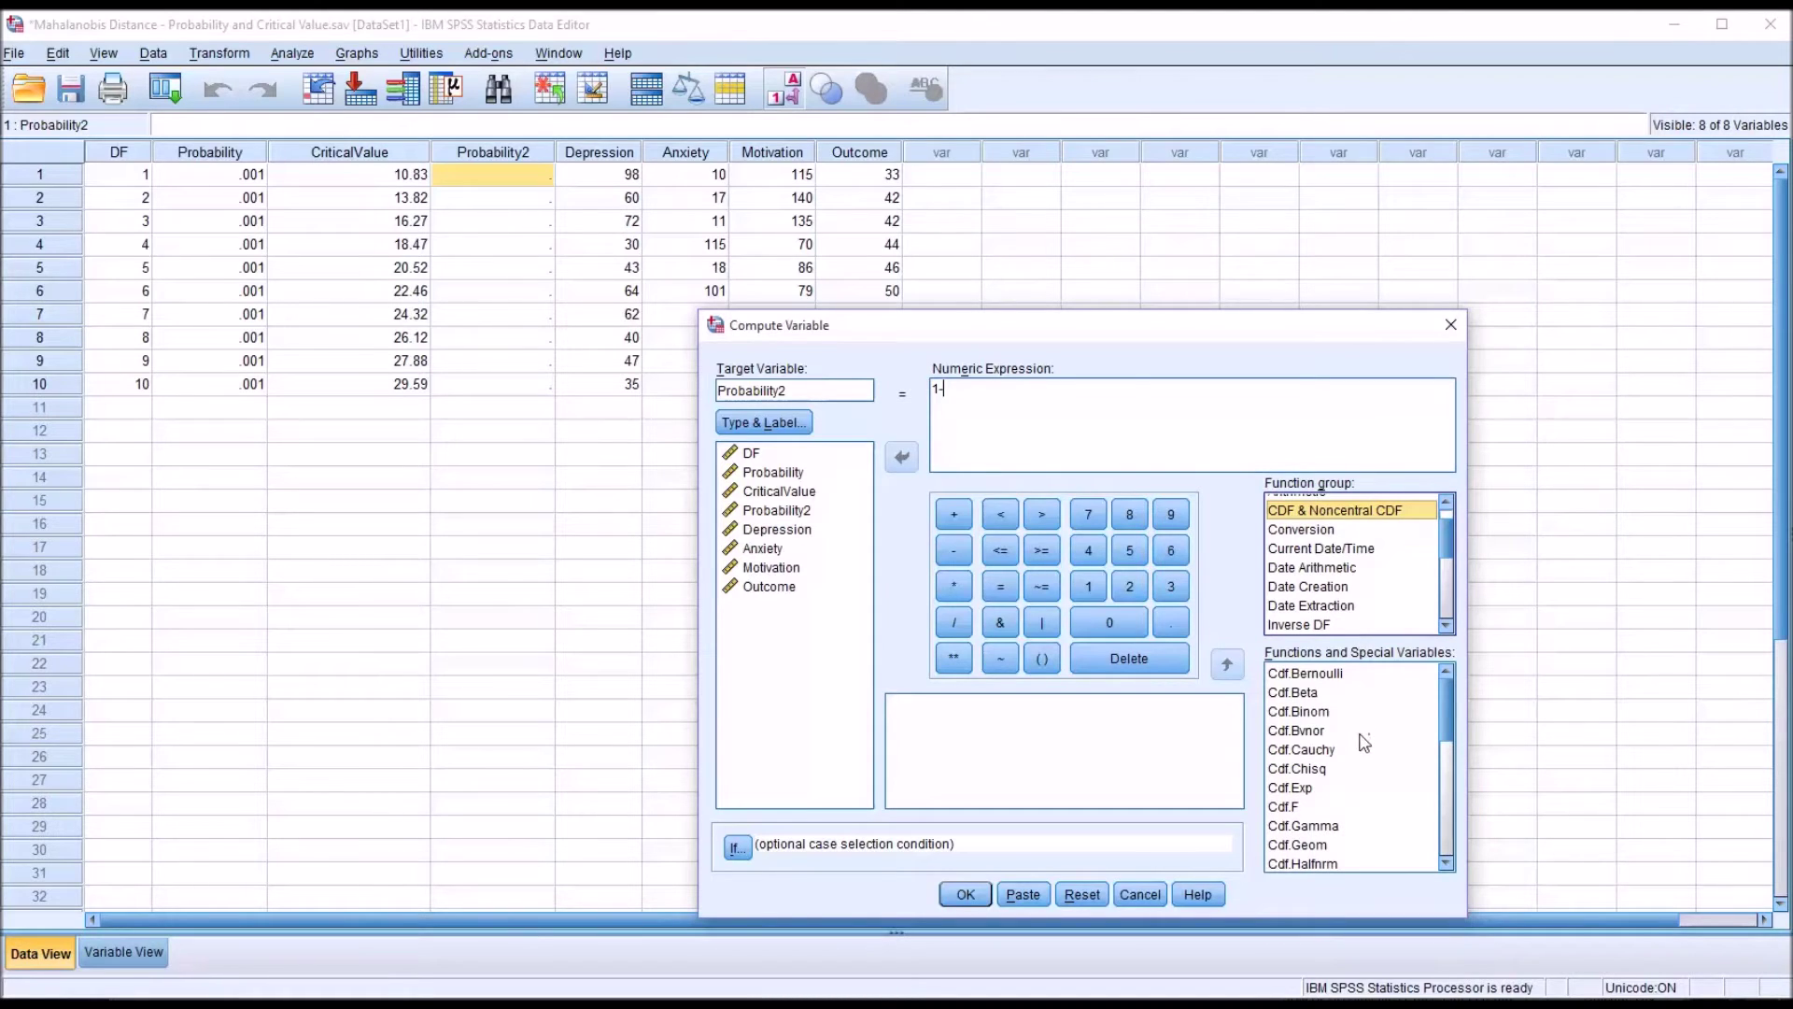
click(1303, 770)
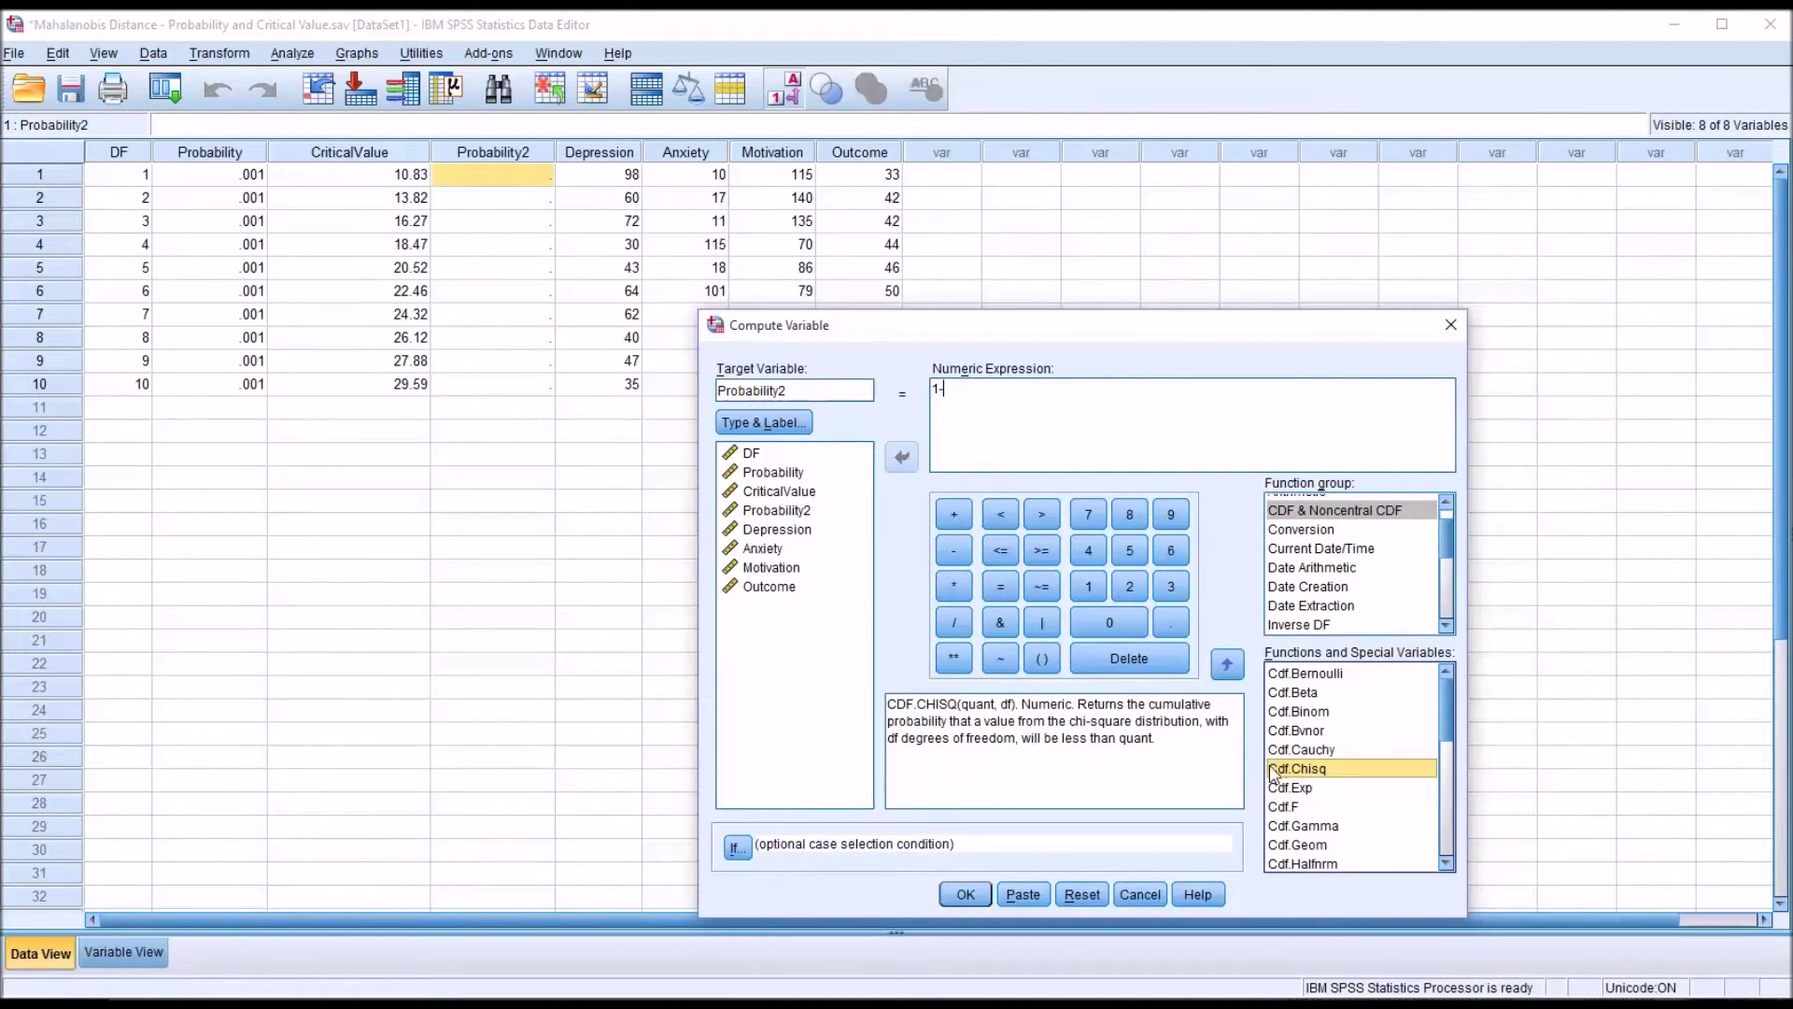
double_click(1276, 773)
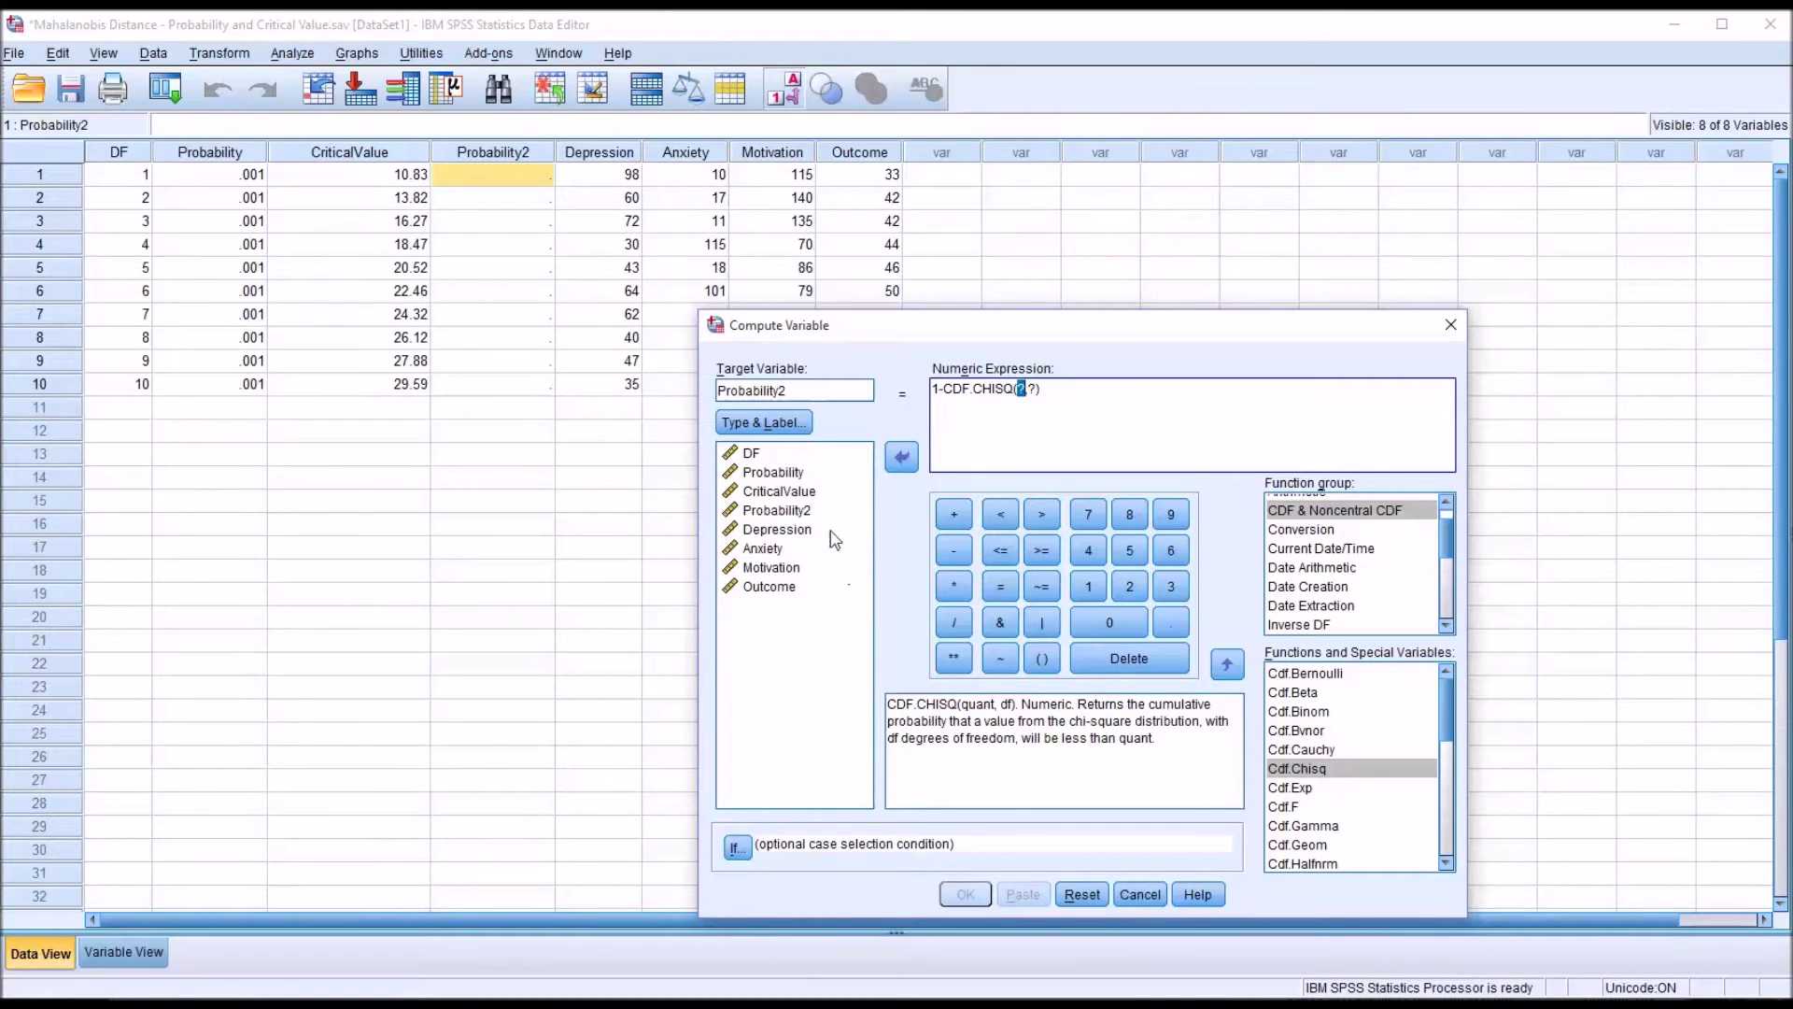
Complete the expression as 1-CDF.CHISQ(CriticalValue,DF) and run the computation, allowing the existing Probability2 variable to change
drag(763, 492, 1030, 409)
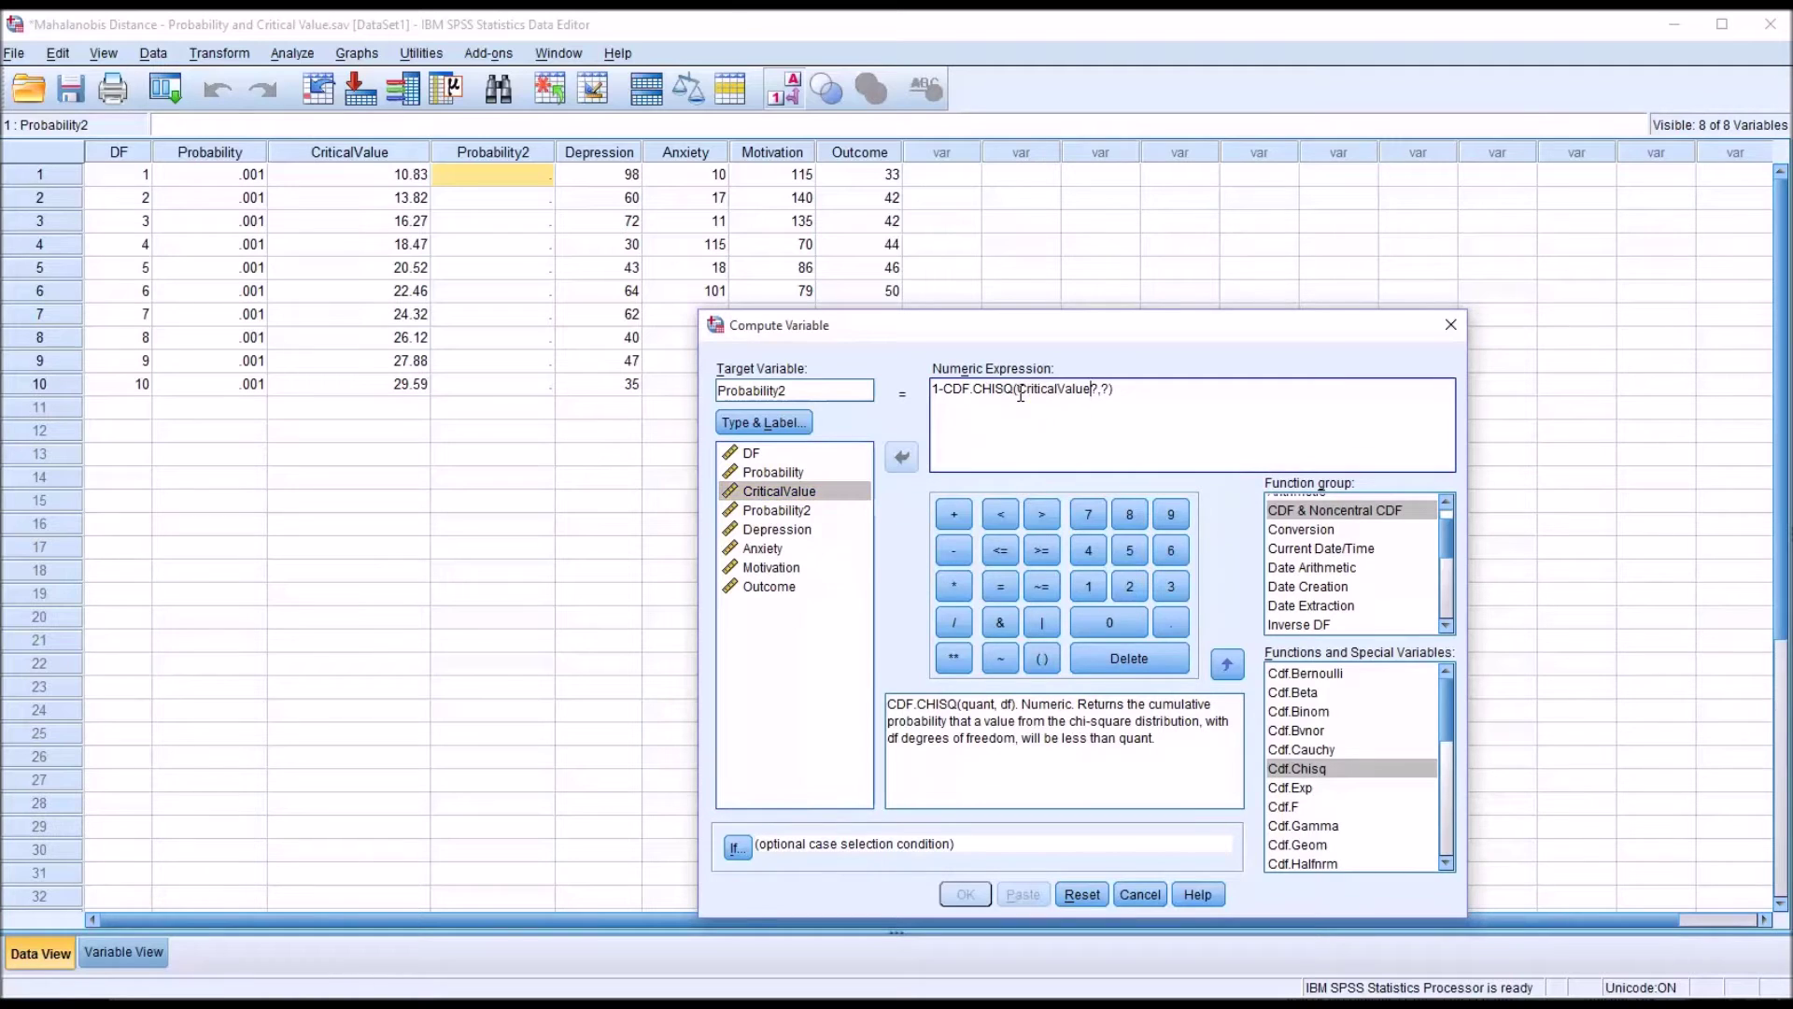
key(Delete)
drag(749, 453, 1096, 396)
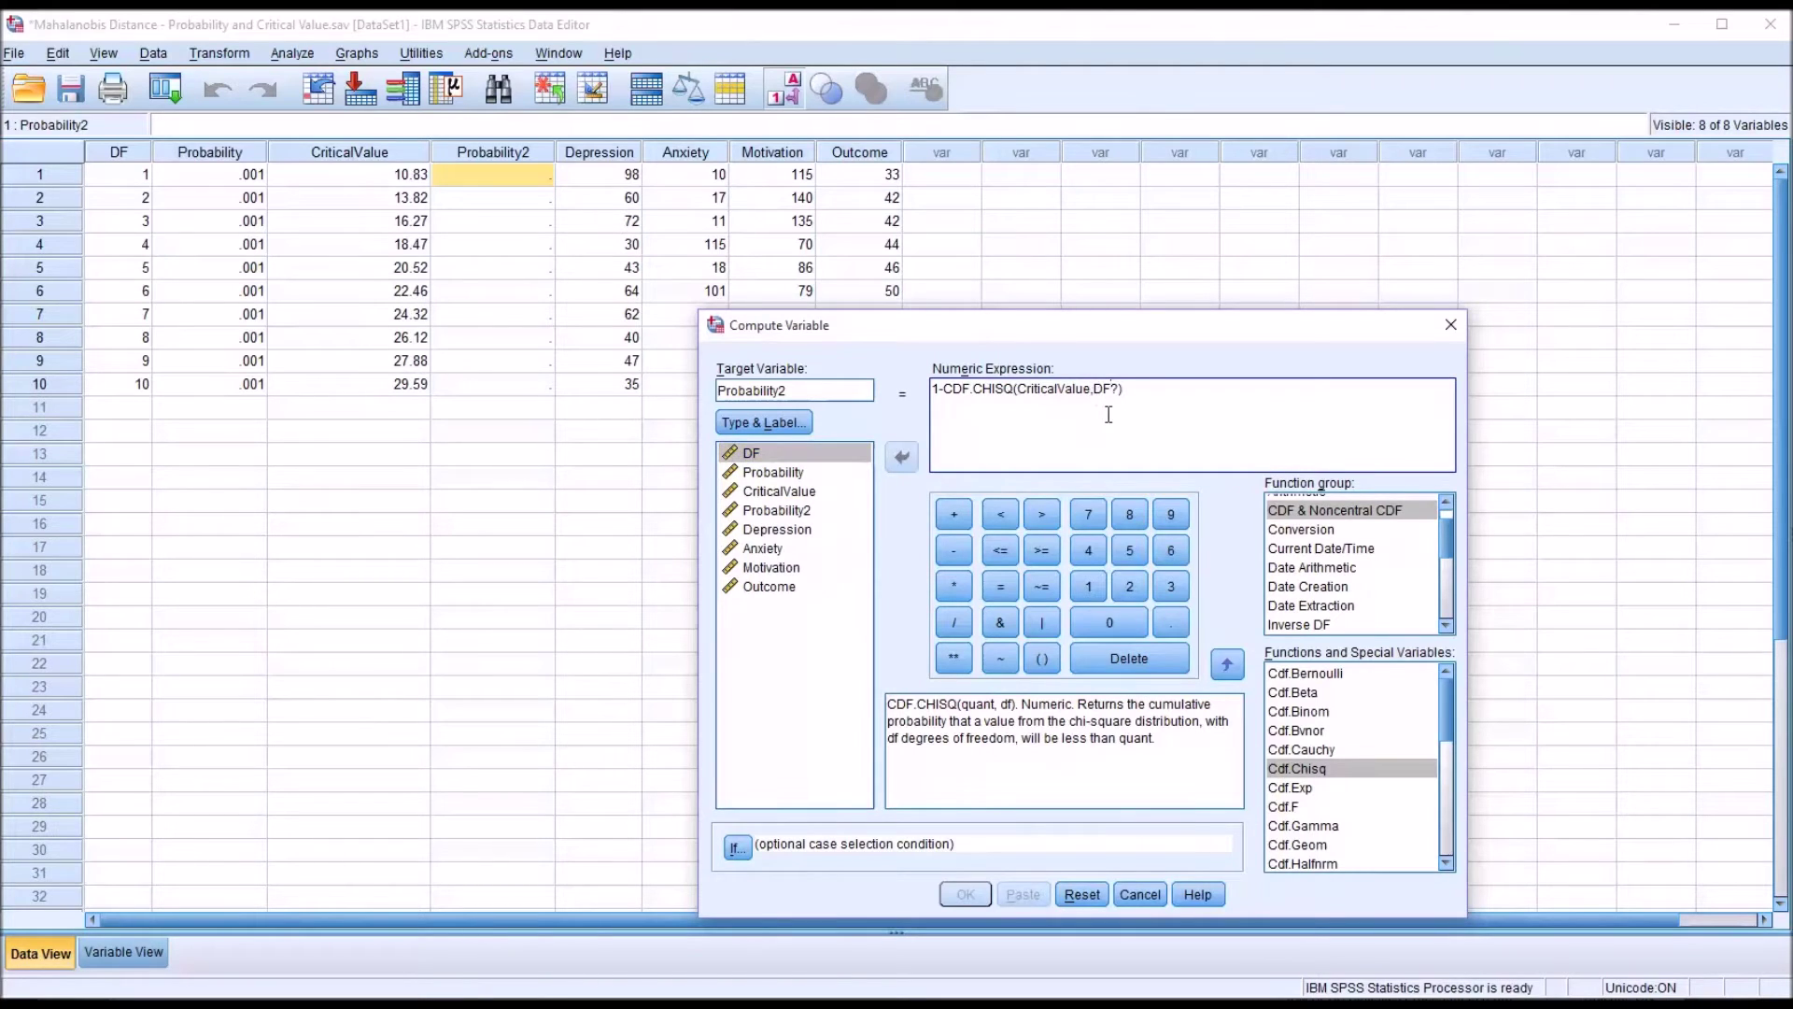
key(Delete)
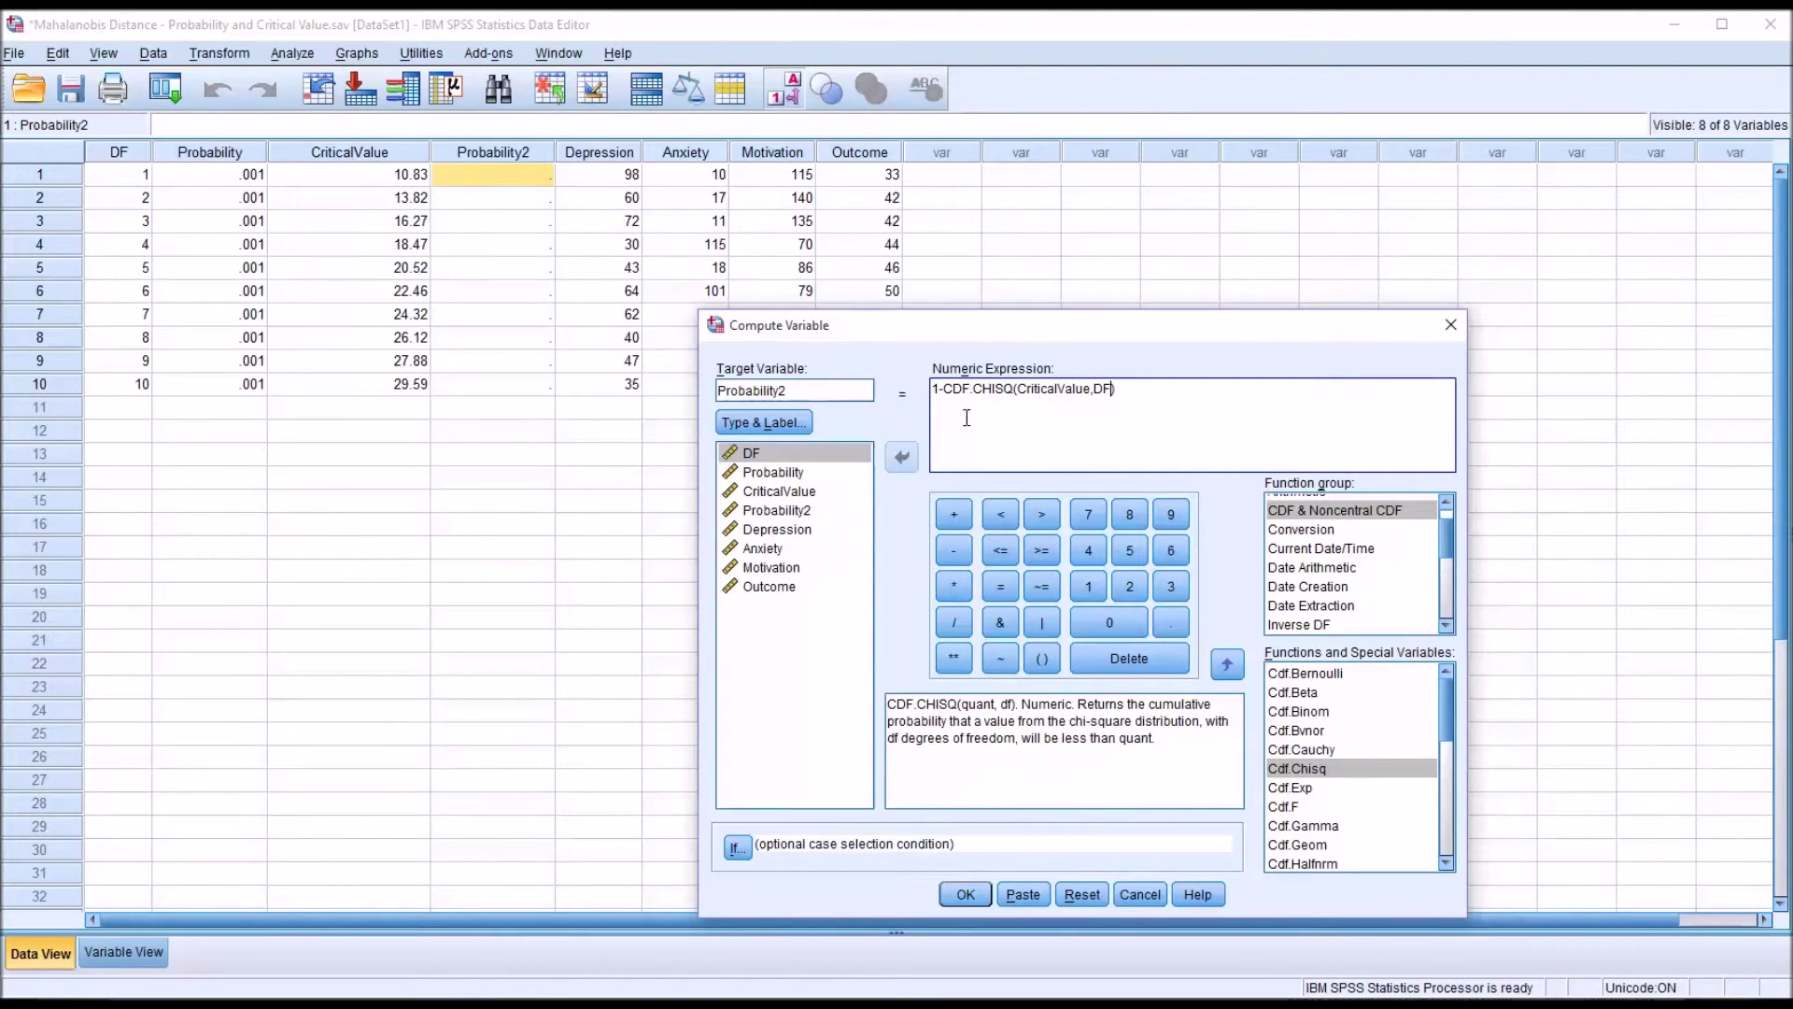
click(965, 894)
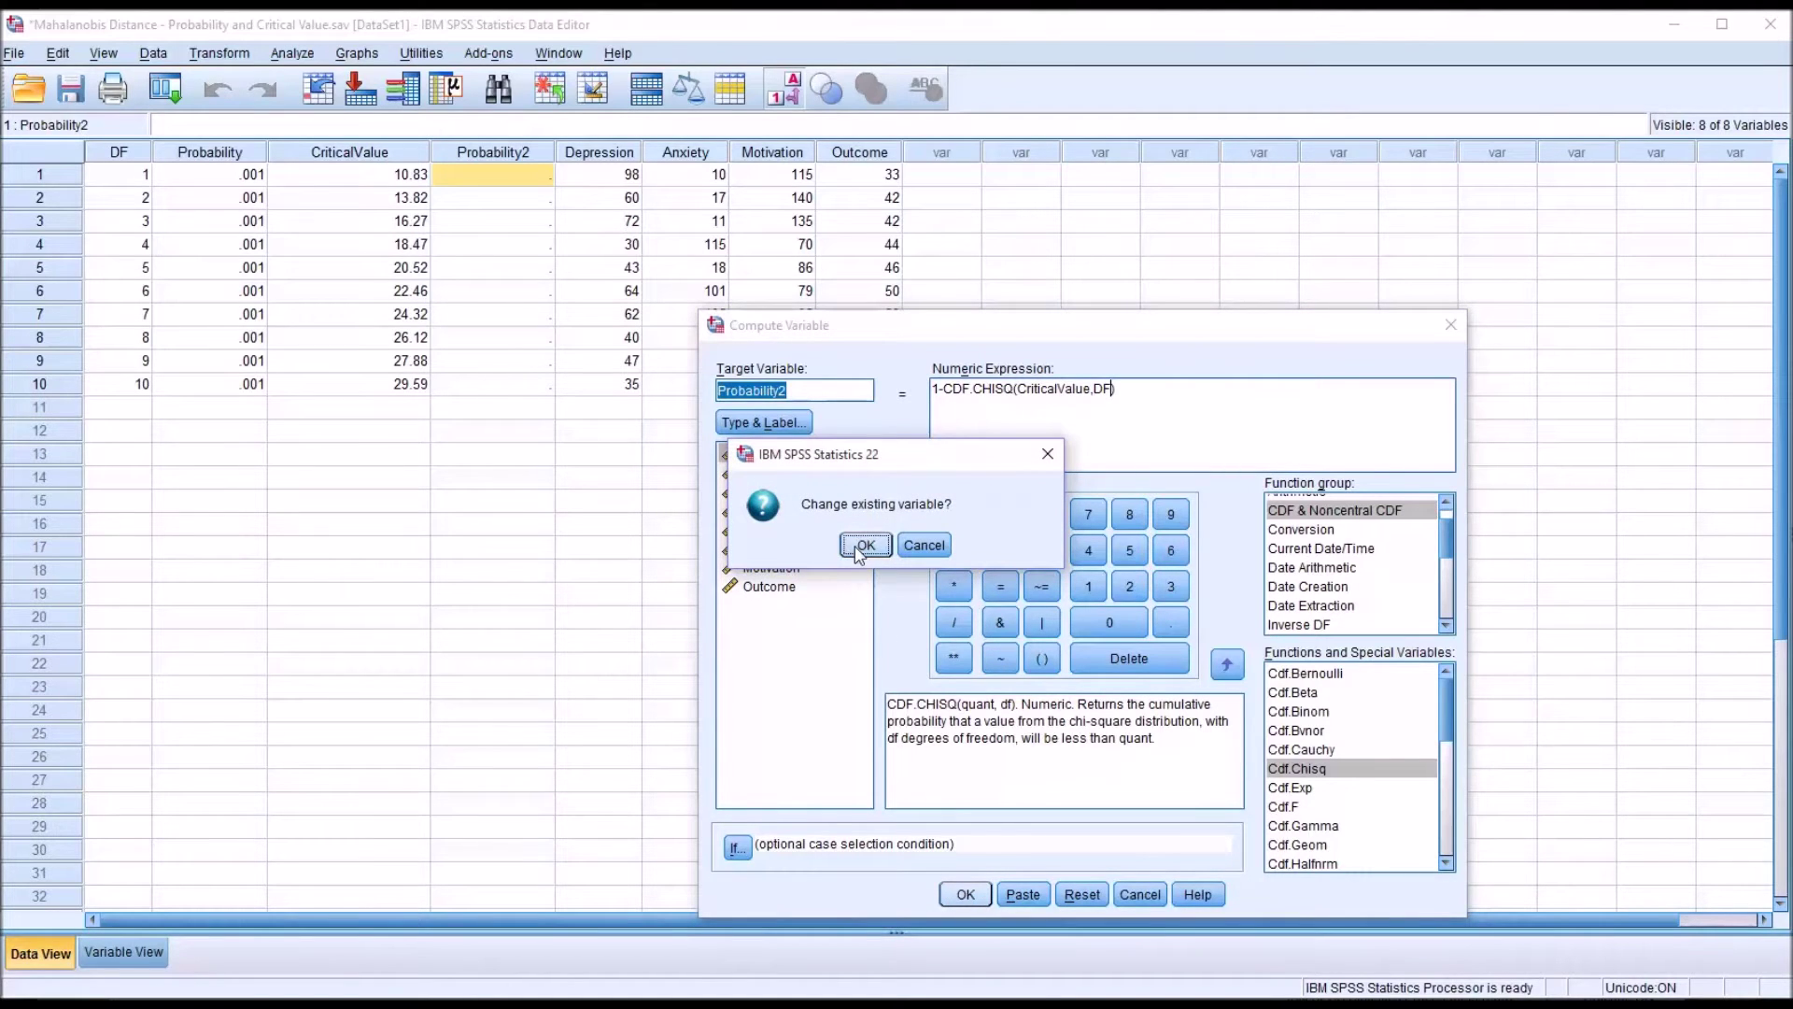
click(864, 545)
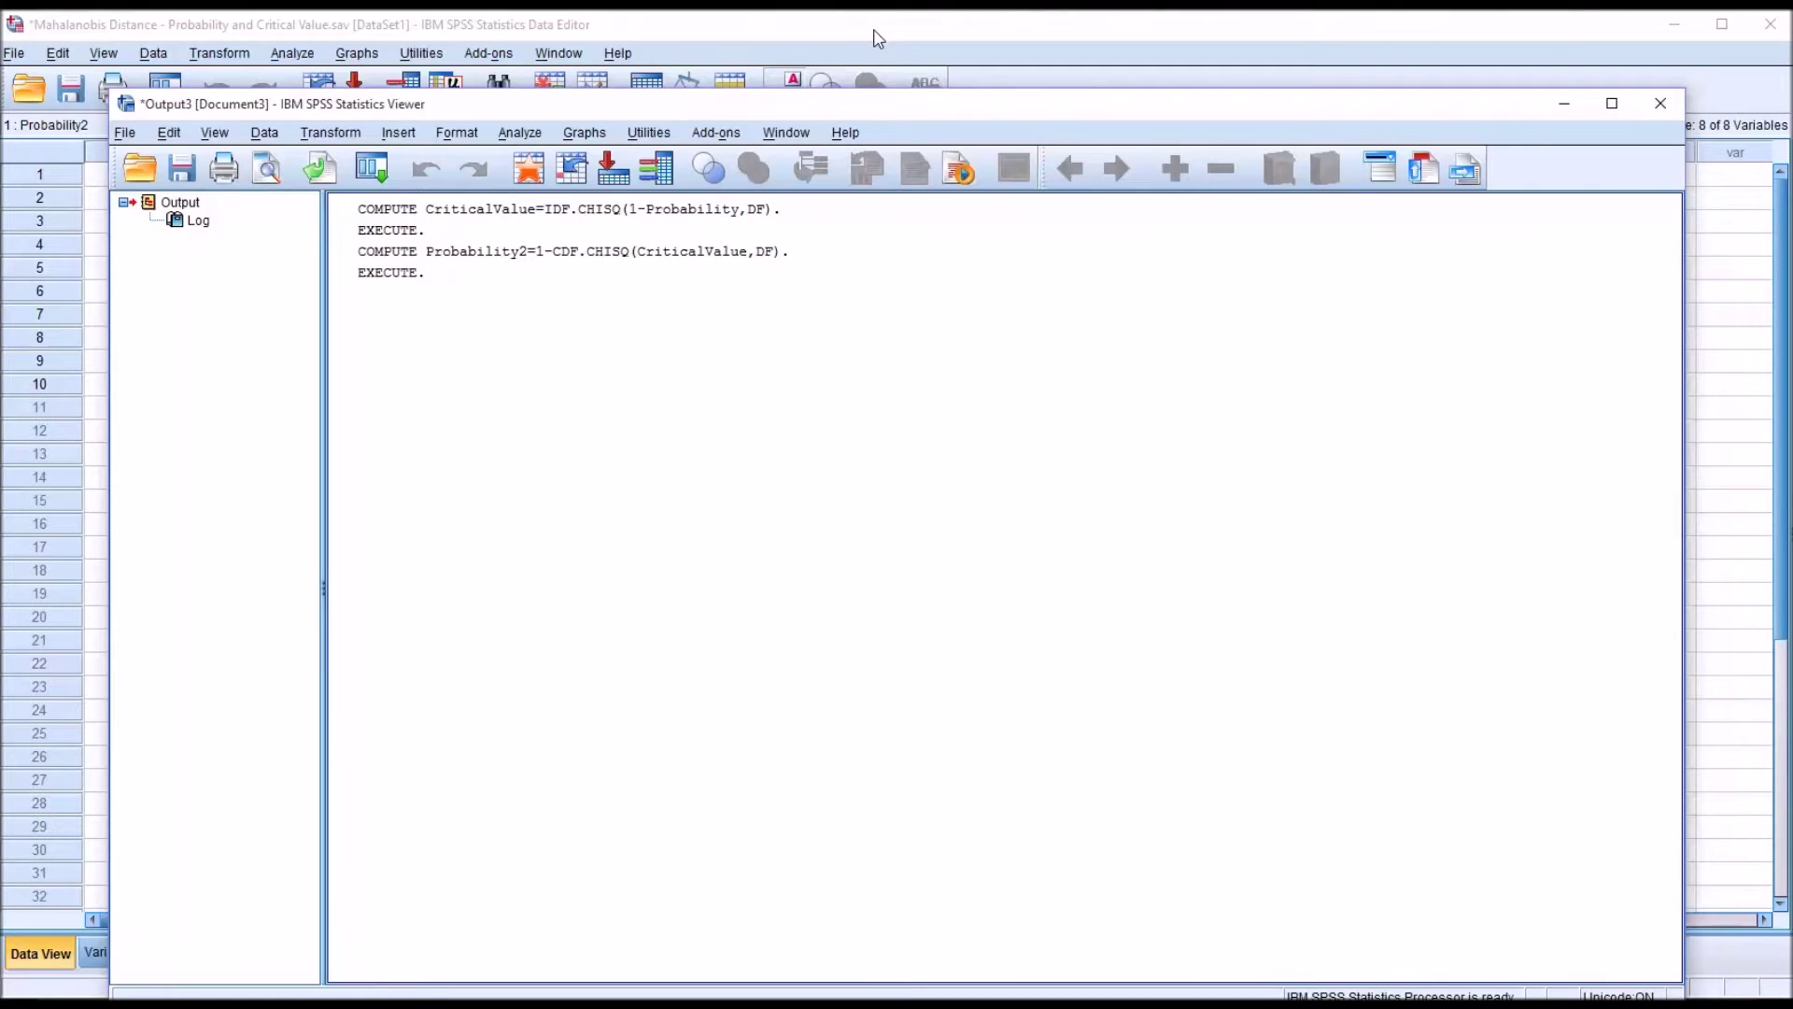
Return to the Data Editor and compare the first case's Probability, CriticalValue and Probability2 entries
click(878, 37)
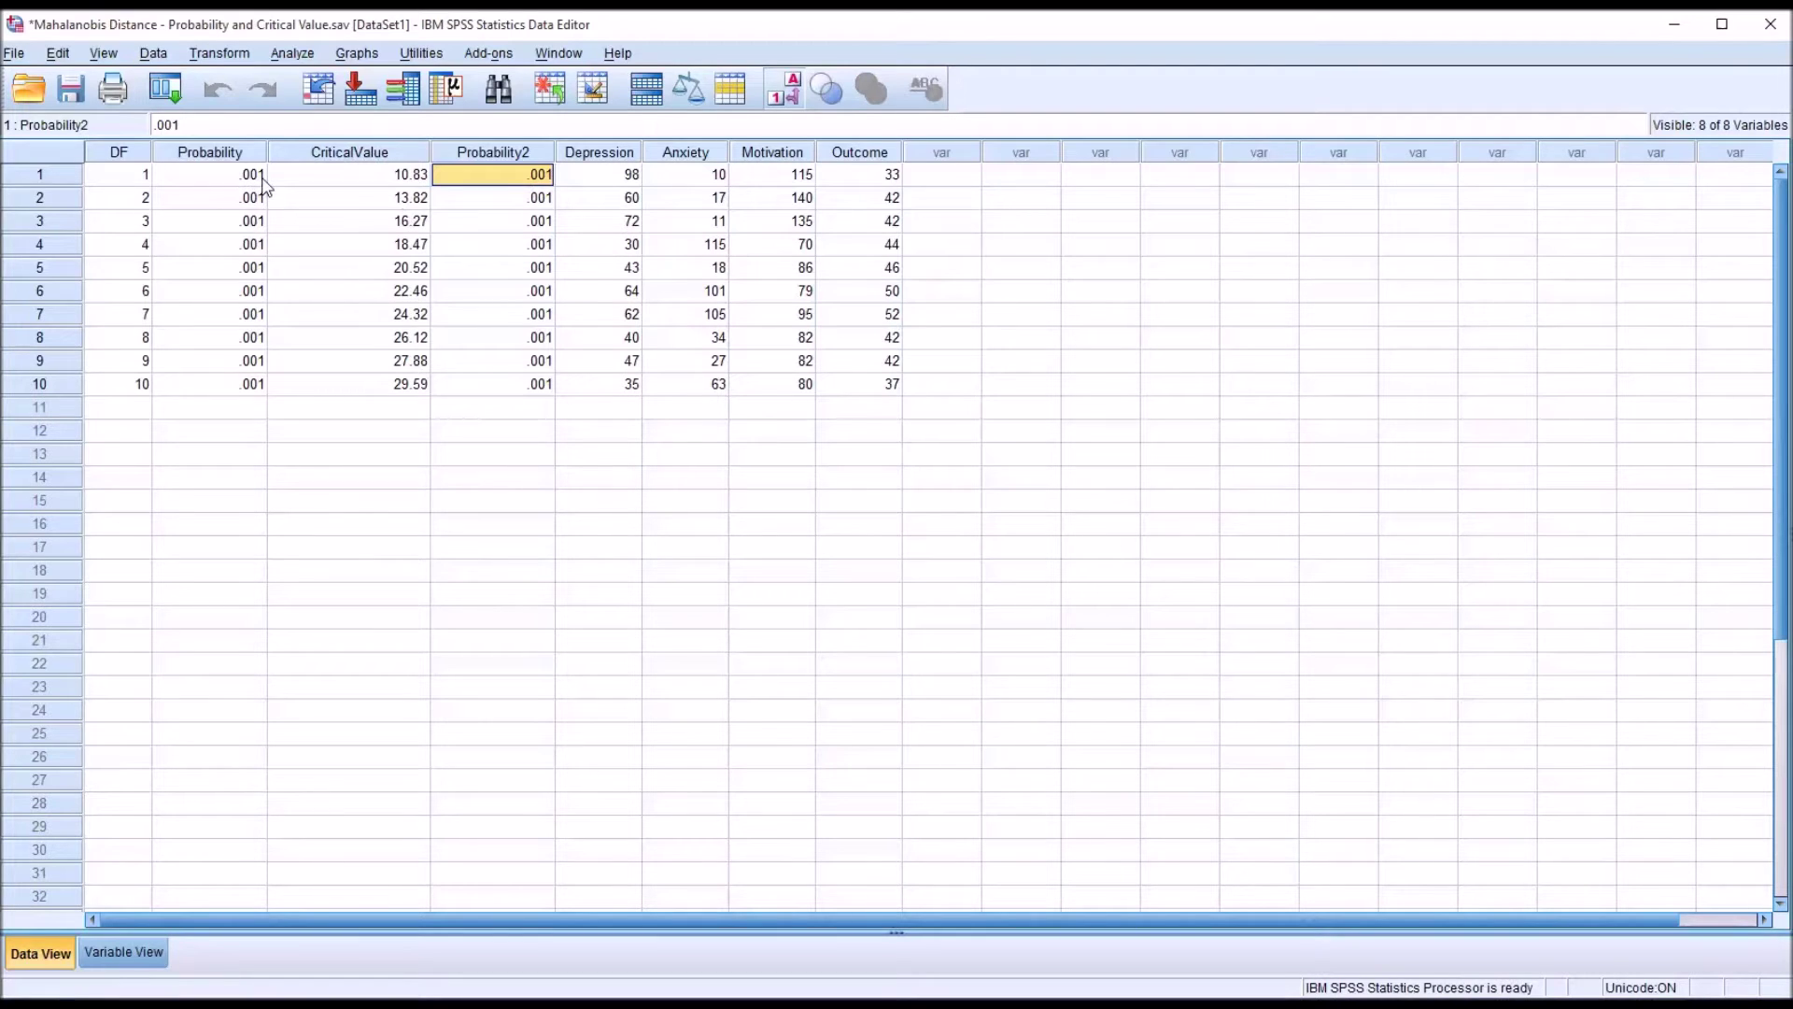
click(229, 176)
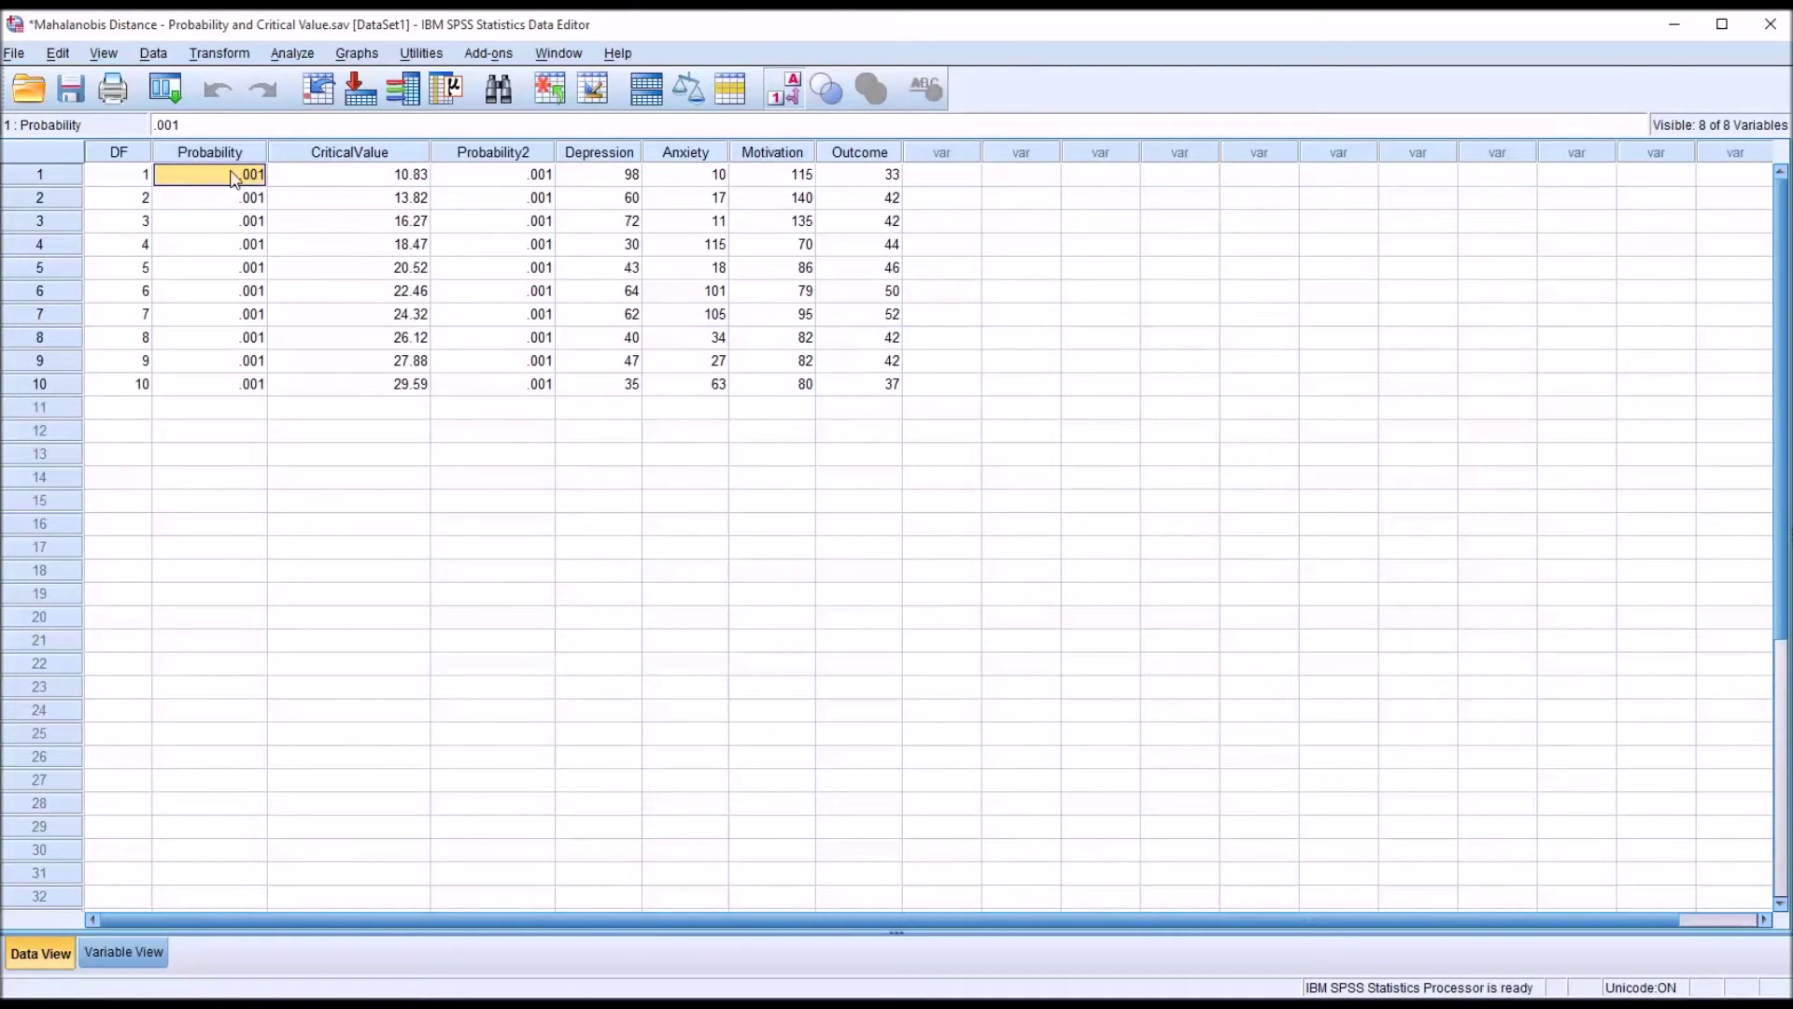
click(311, 177)
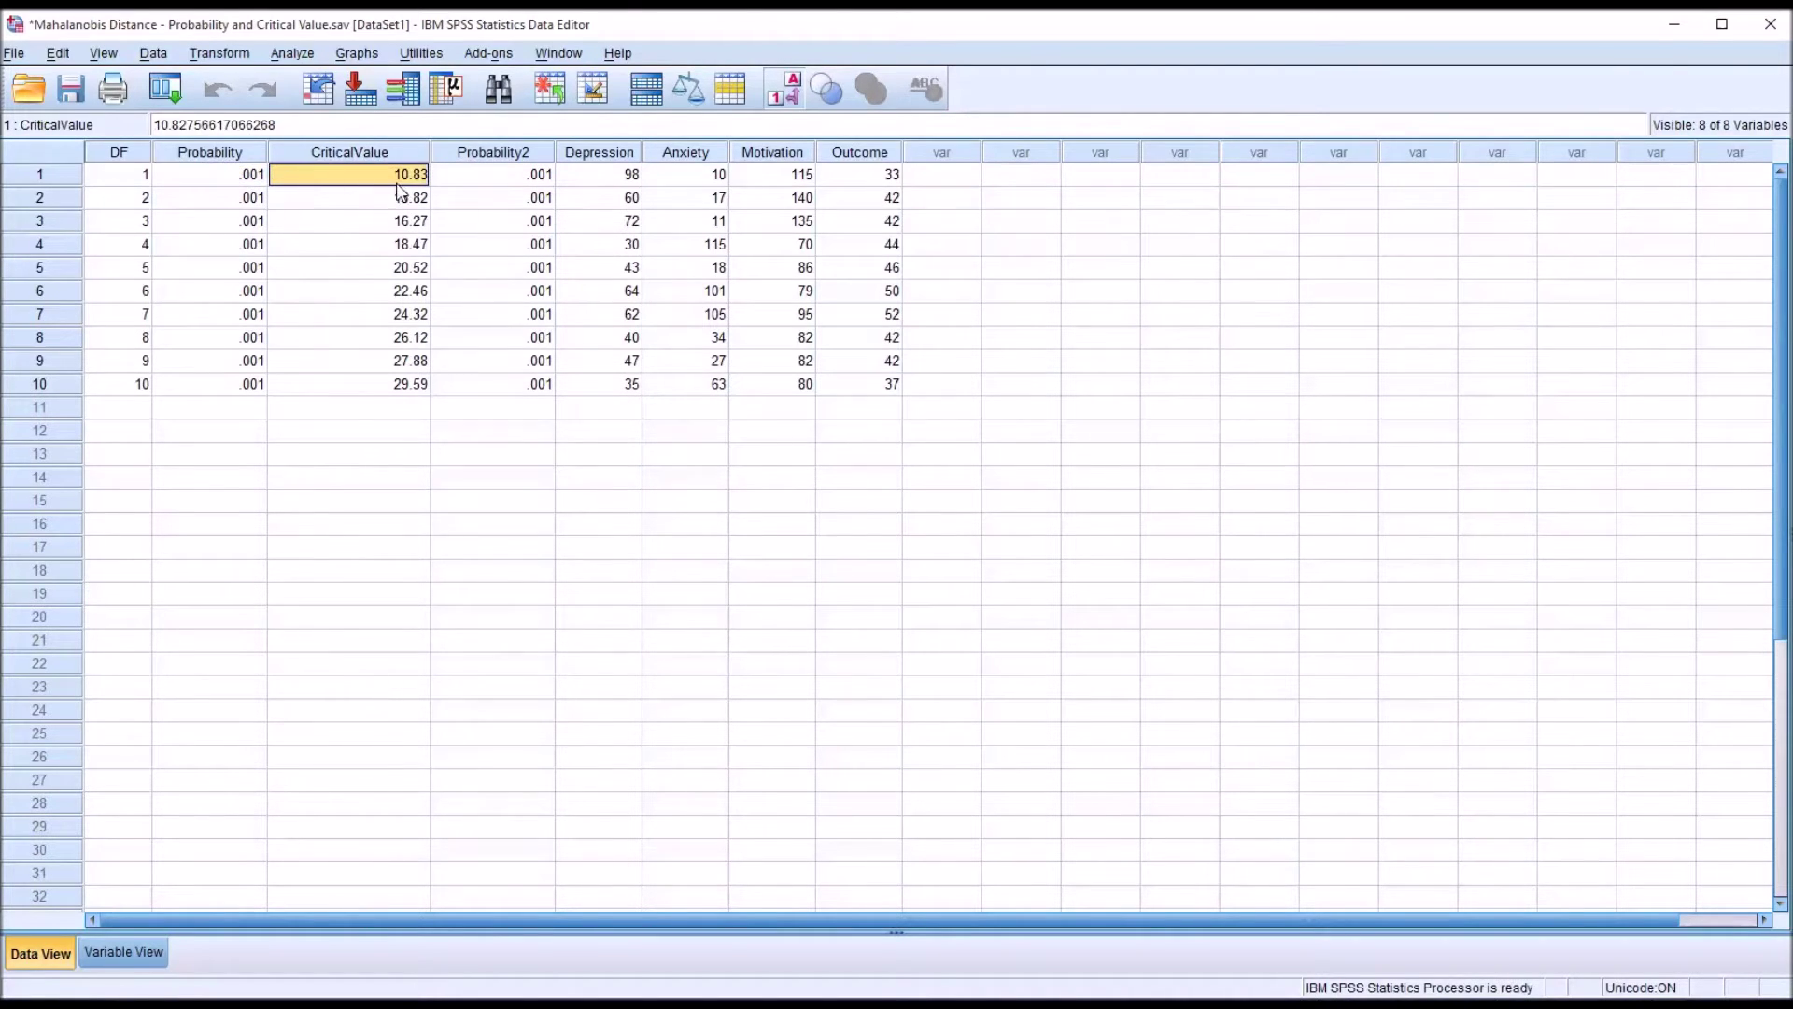
click(452, 176)
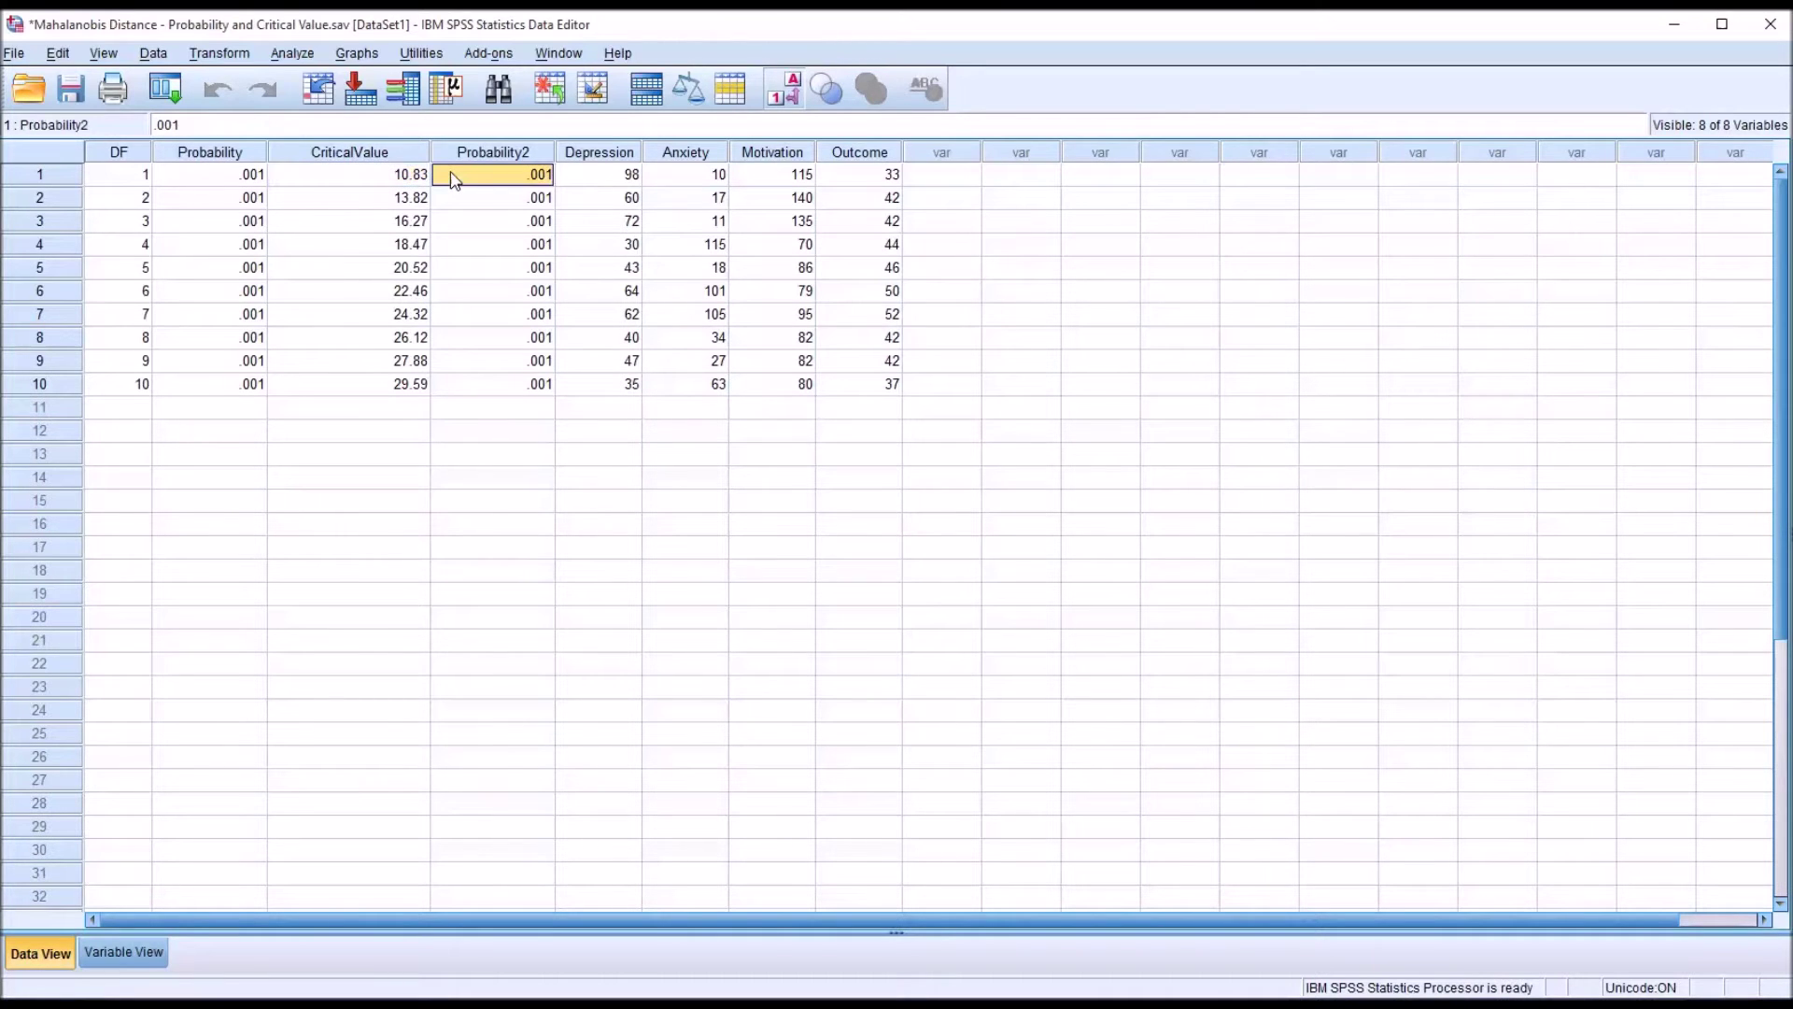
Review the Probability2 expression in Compute Variable and close the dialog without running it
click(231, 53)
click(240, 84)
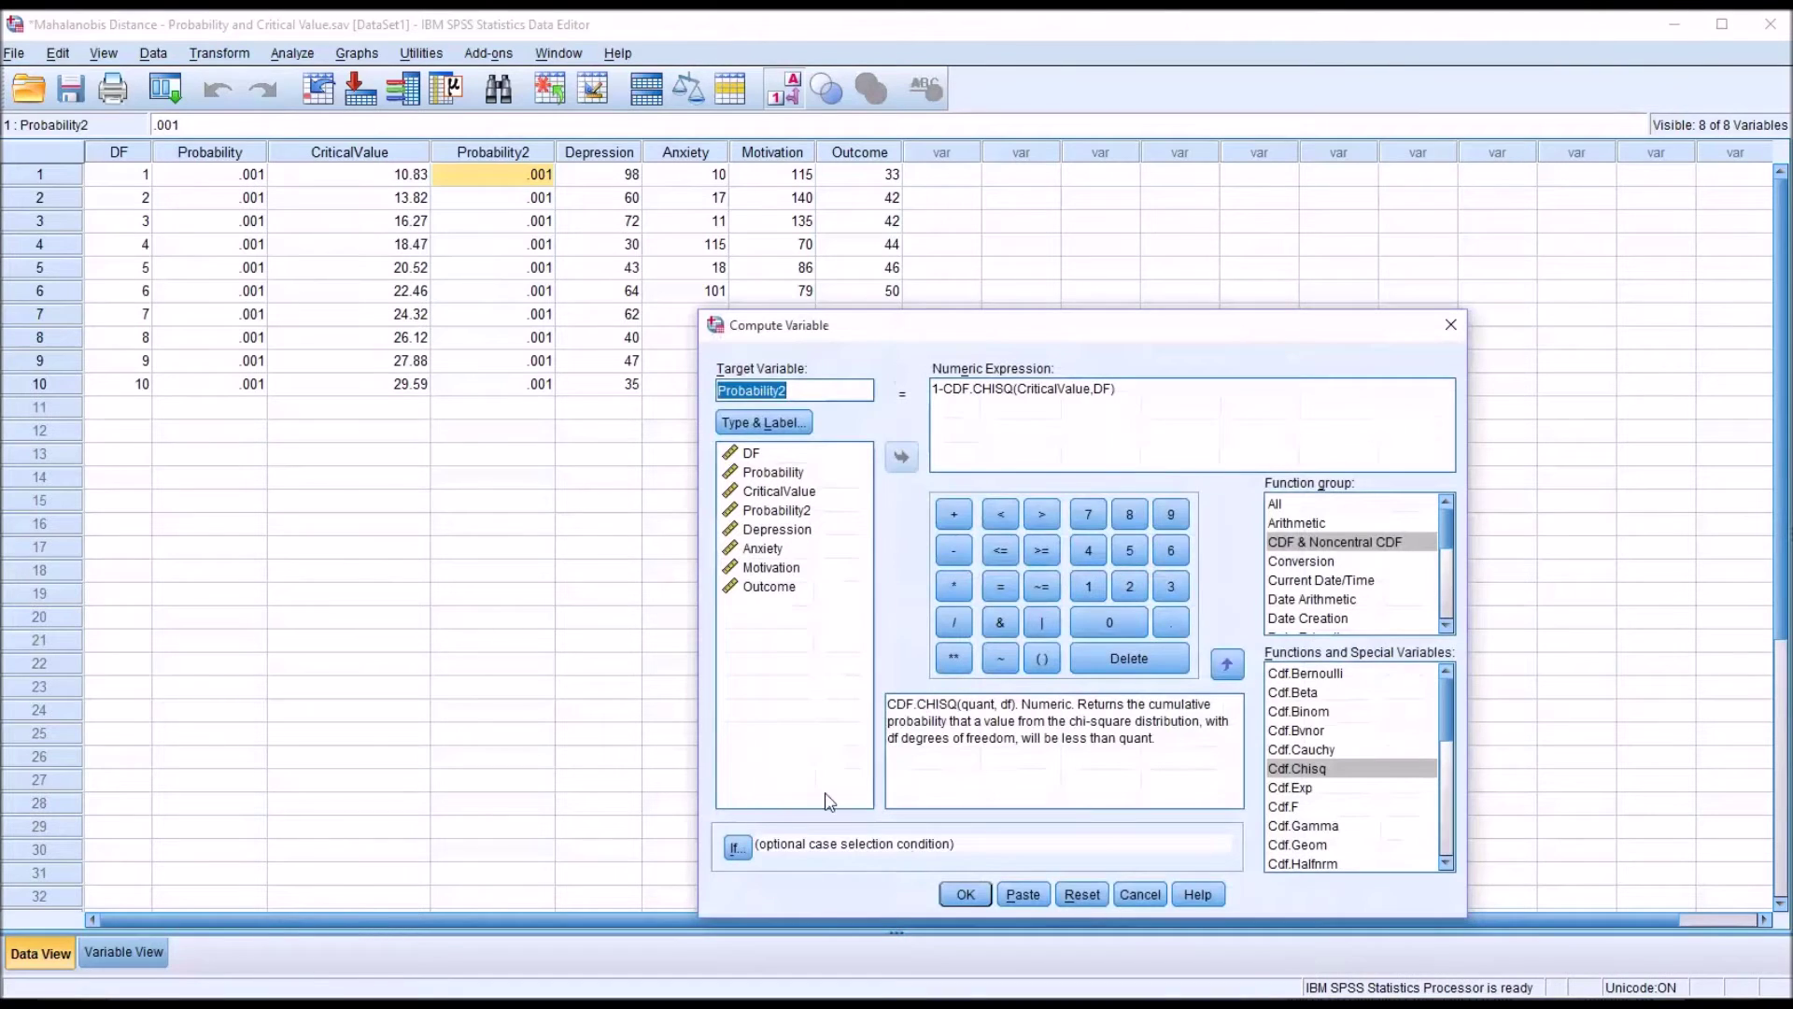
click(1449, 323)
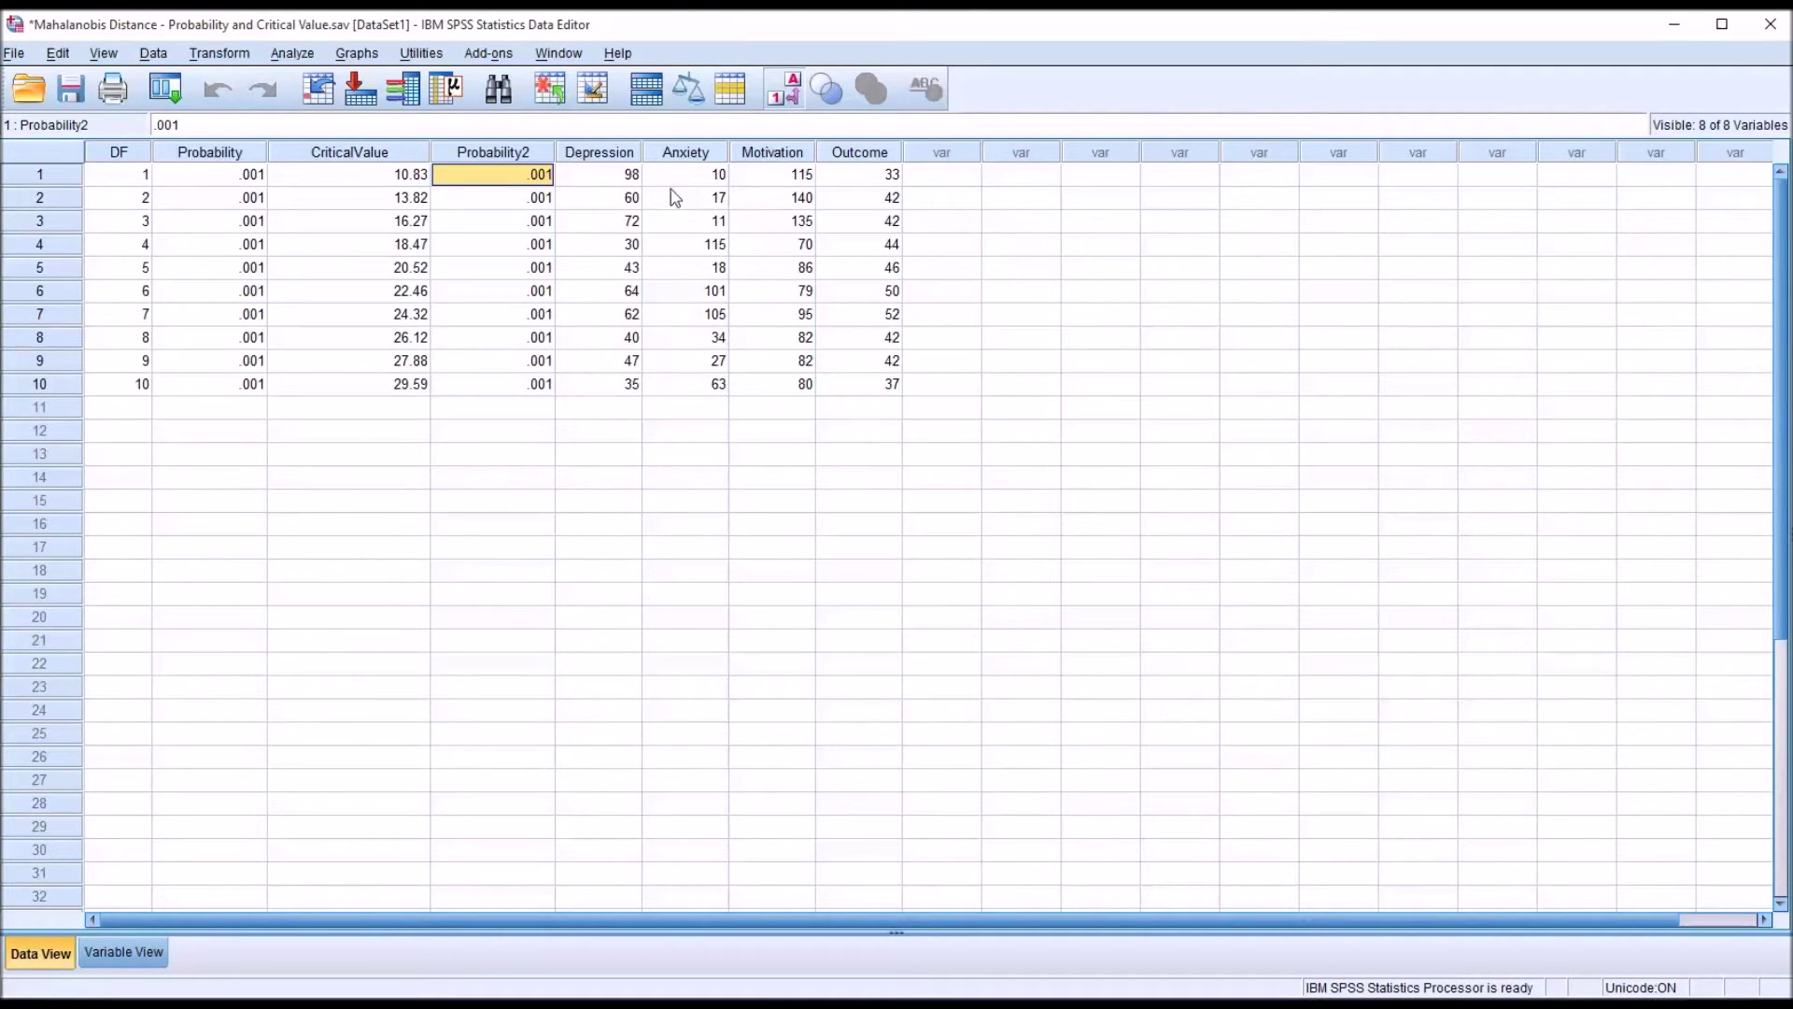
Examine the Depression, Anxiety and Motivation columns that serve as predictors
click(607, 154)
click(663, 154)
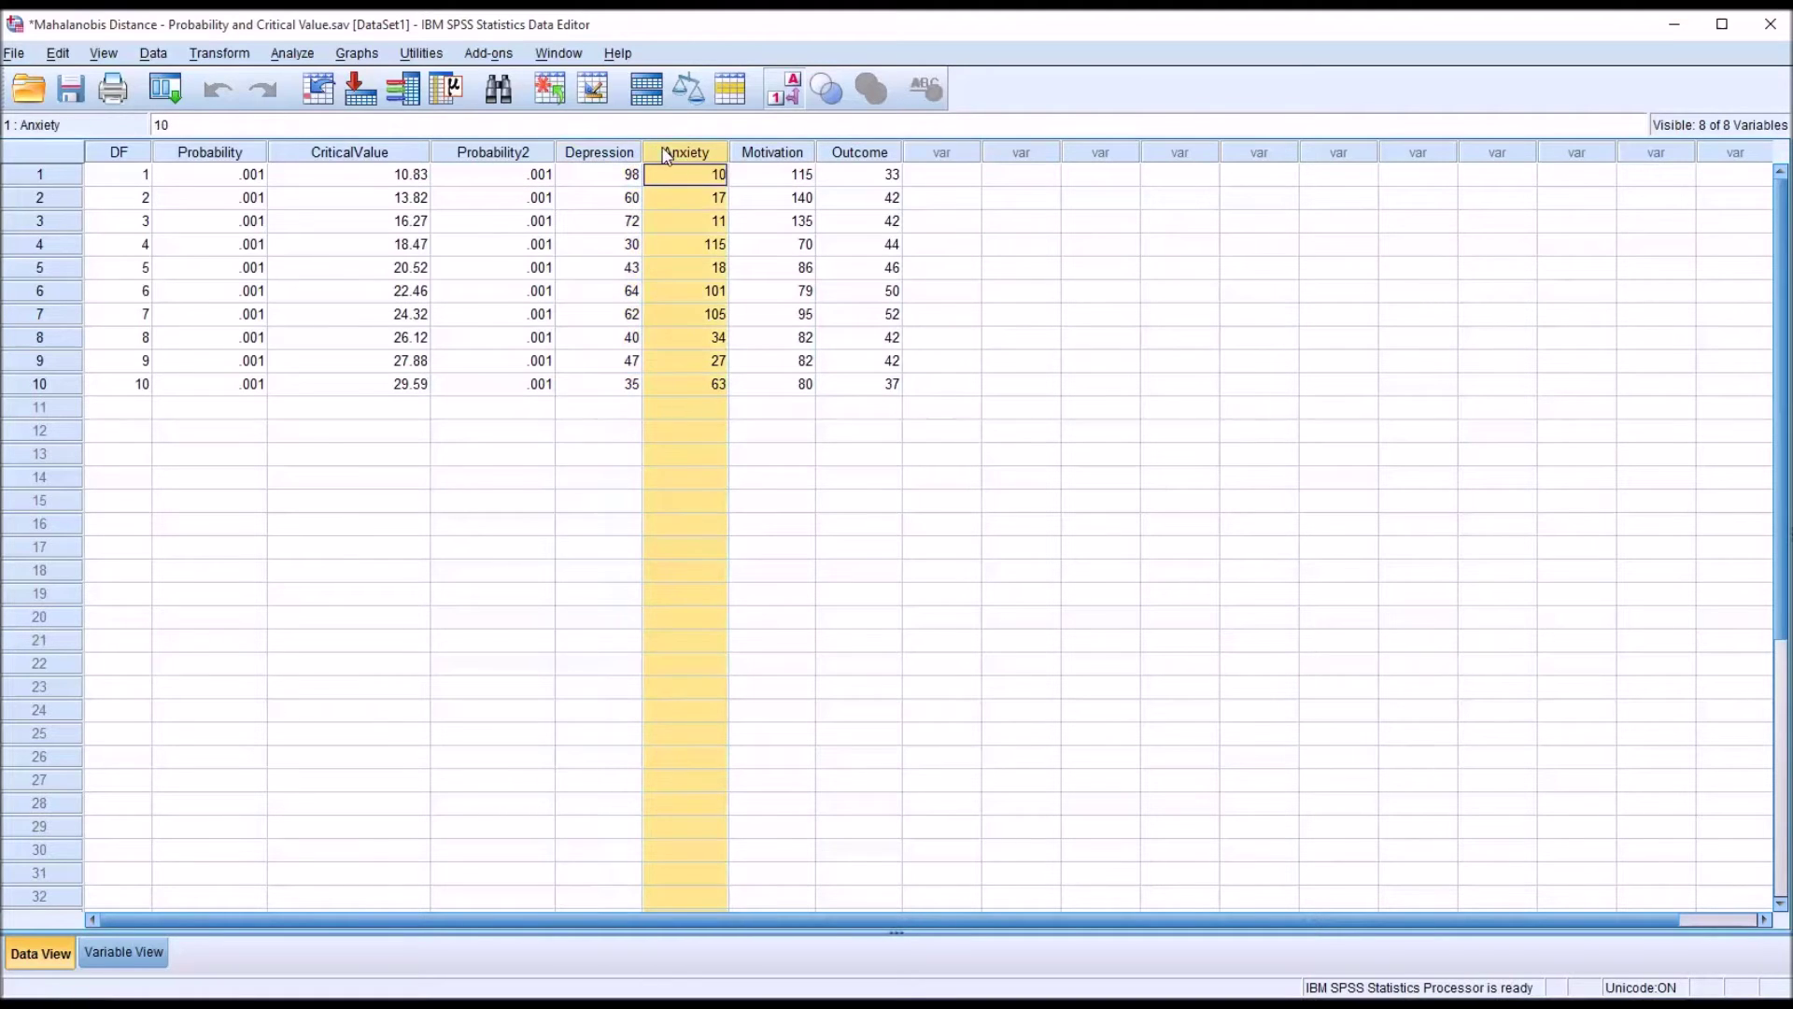
click(752, 154)
click(624, 180)
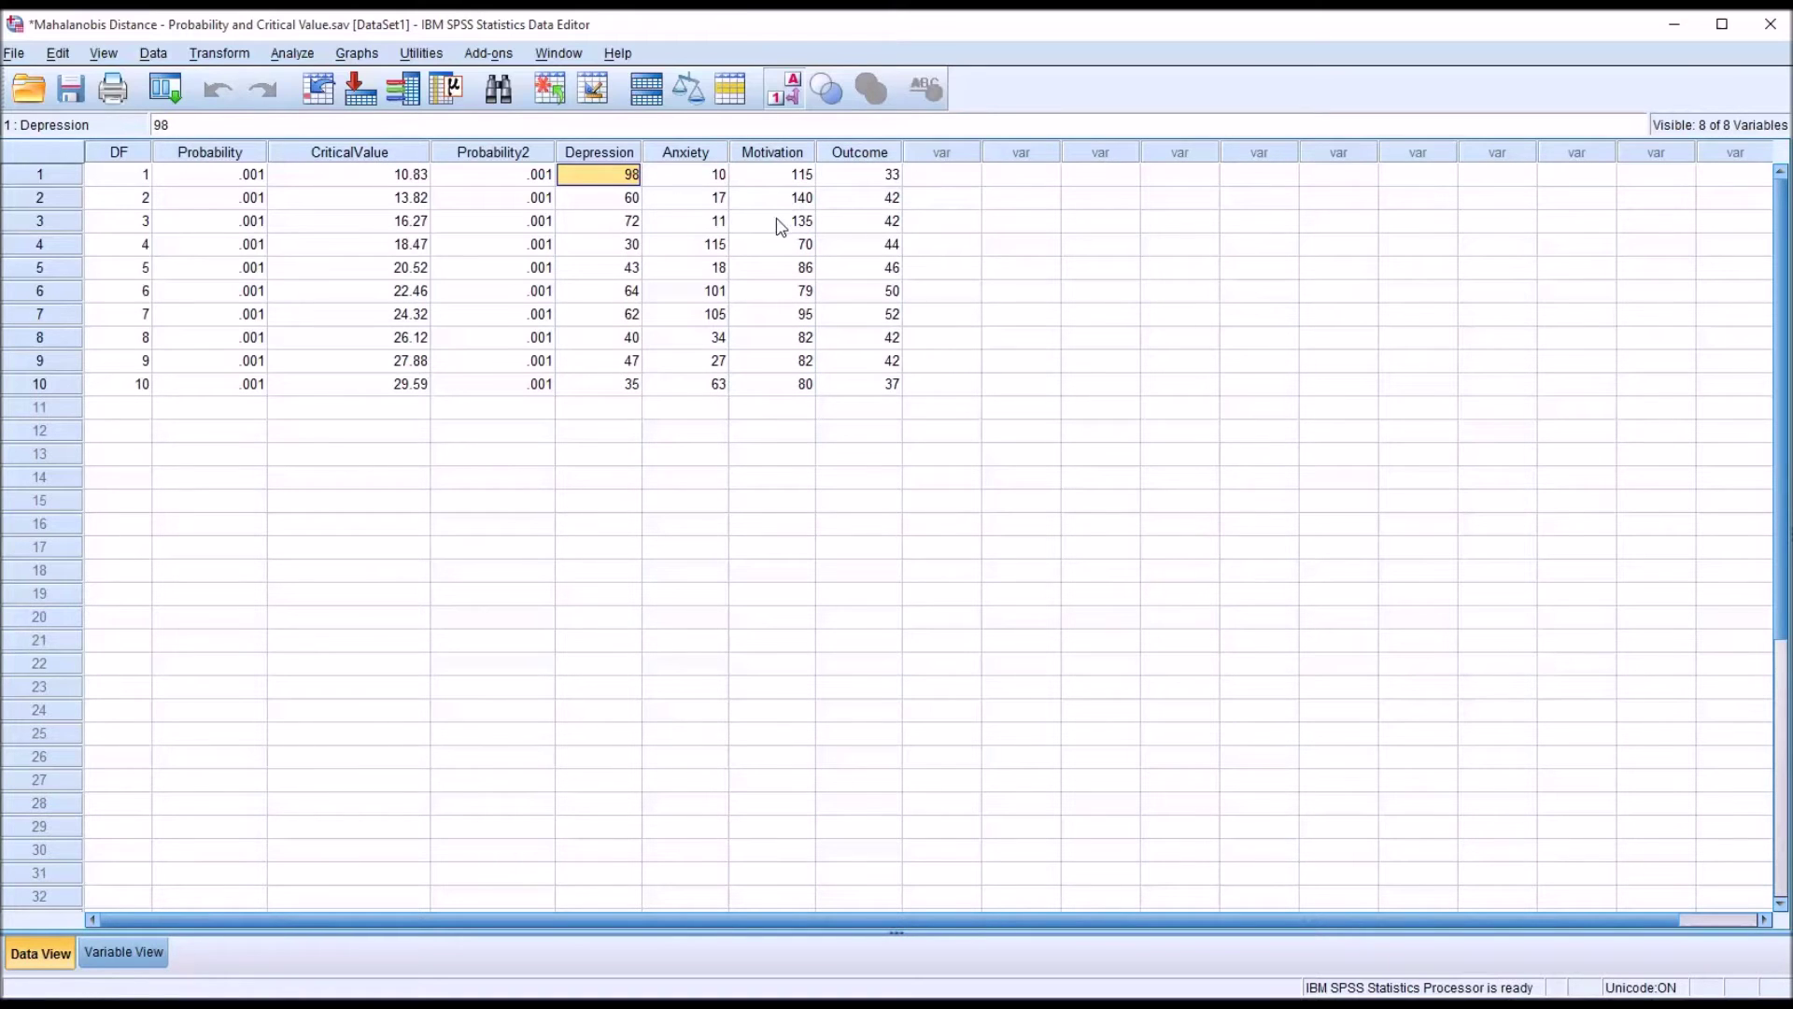
Set up a linear regression with Outcome as the dependent variable and Depression, Anxiety and Motivation as independents
click(290, 56)
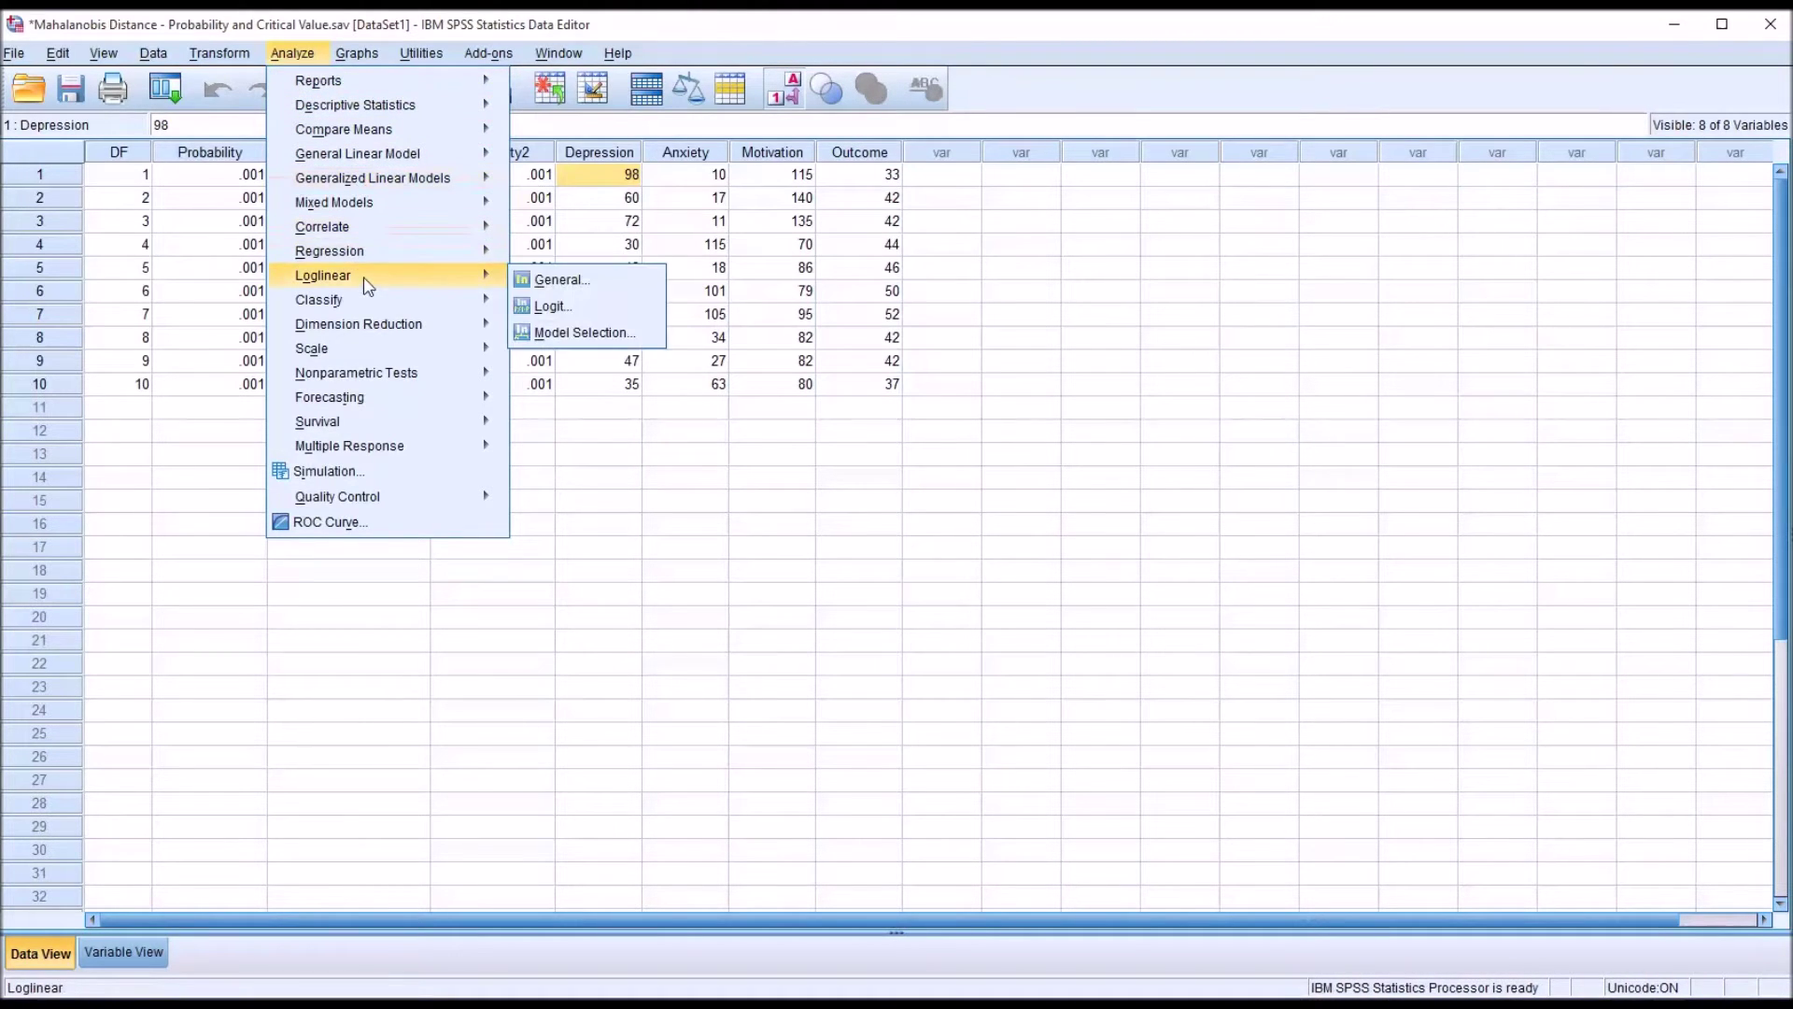
mouse_move(396, 252)
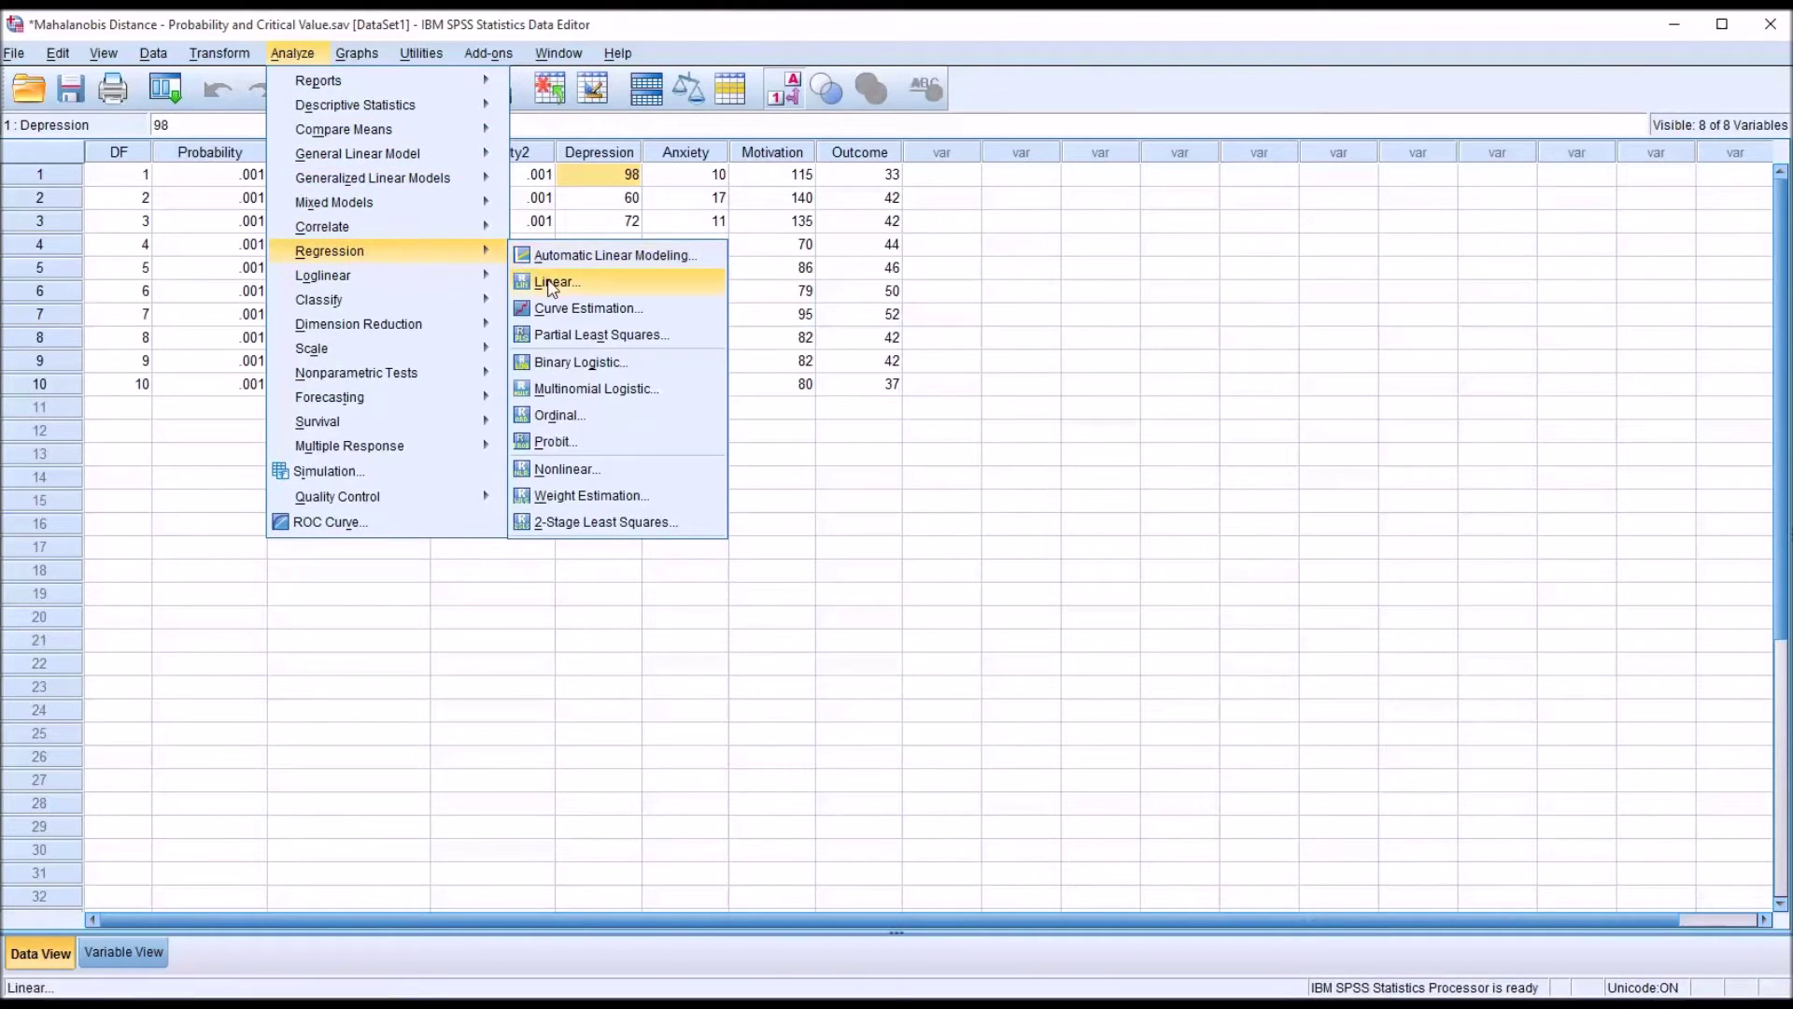
click(545, 282)
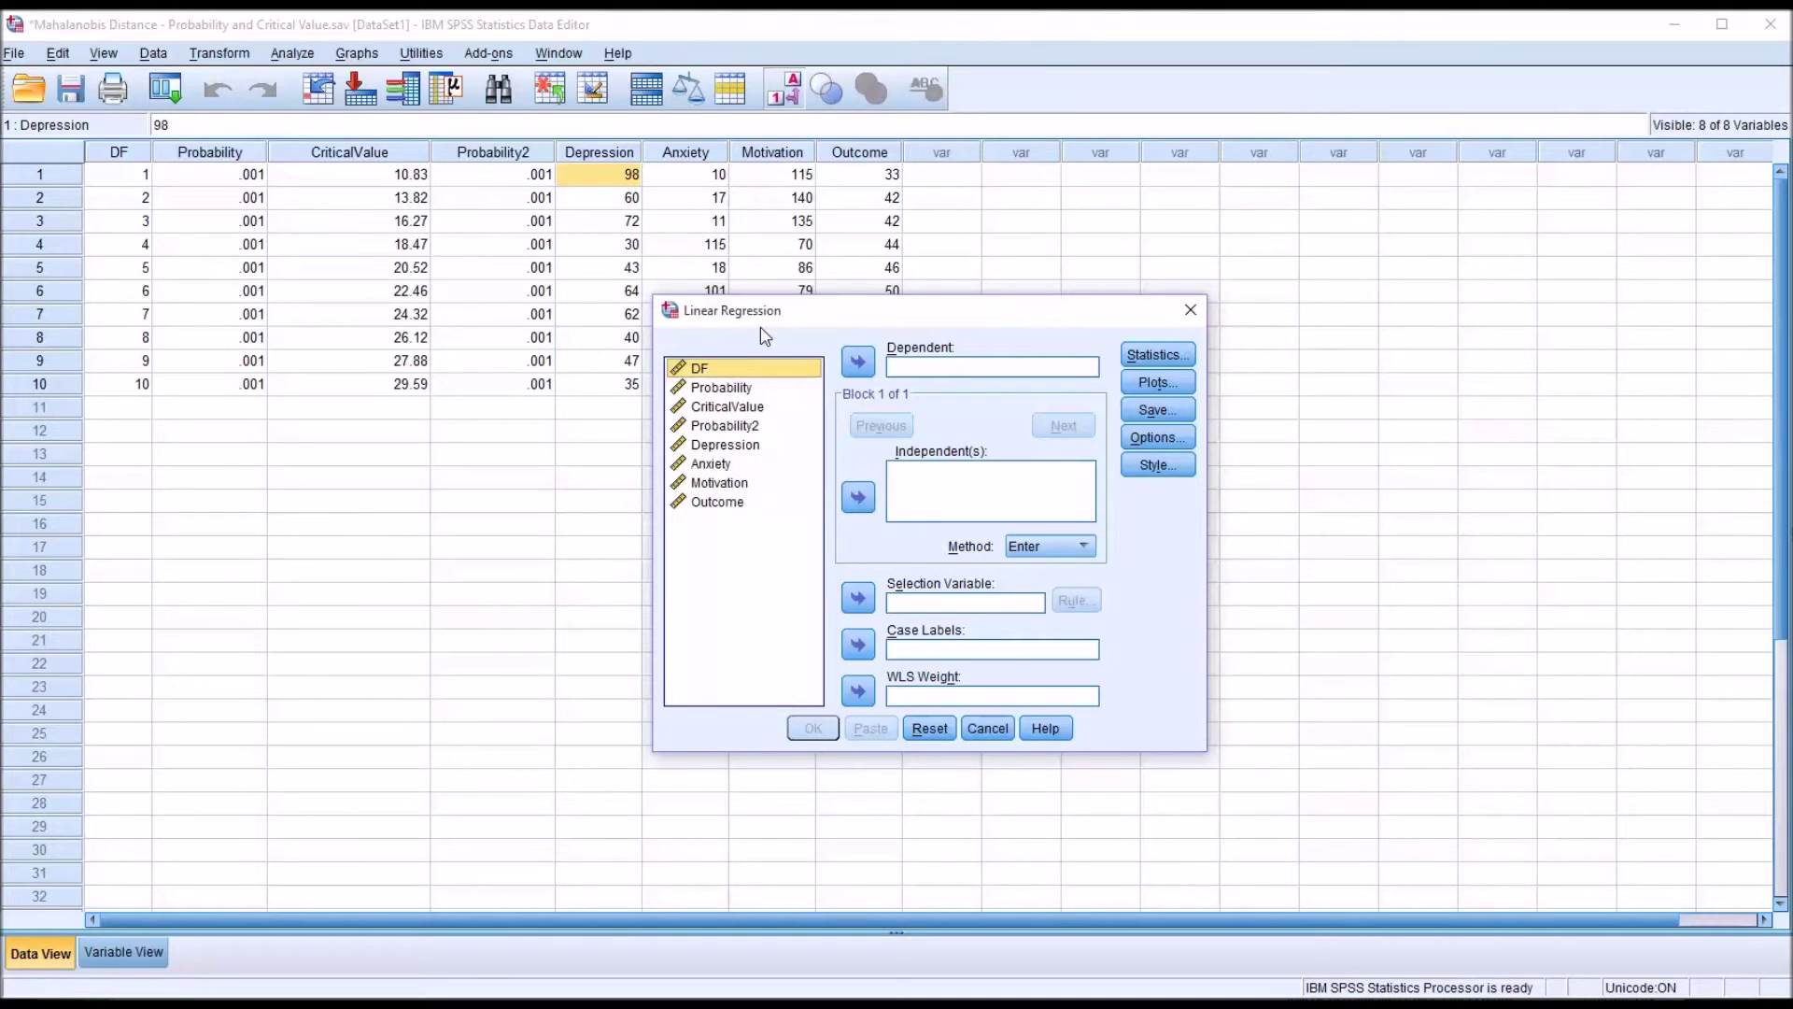
click(711, 450)
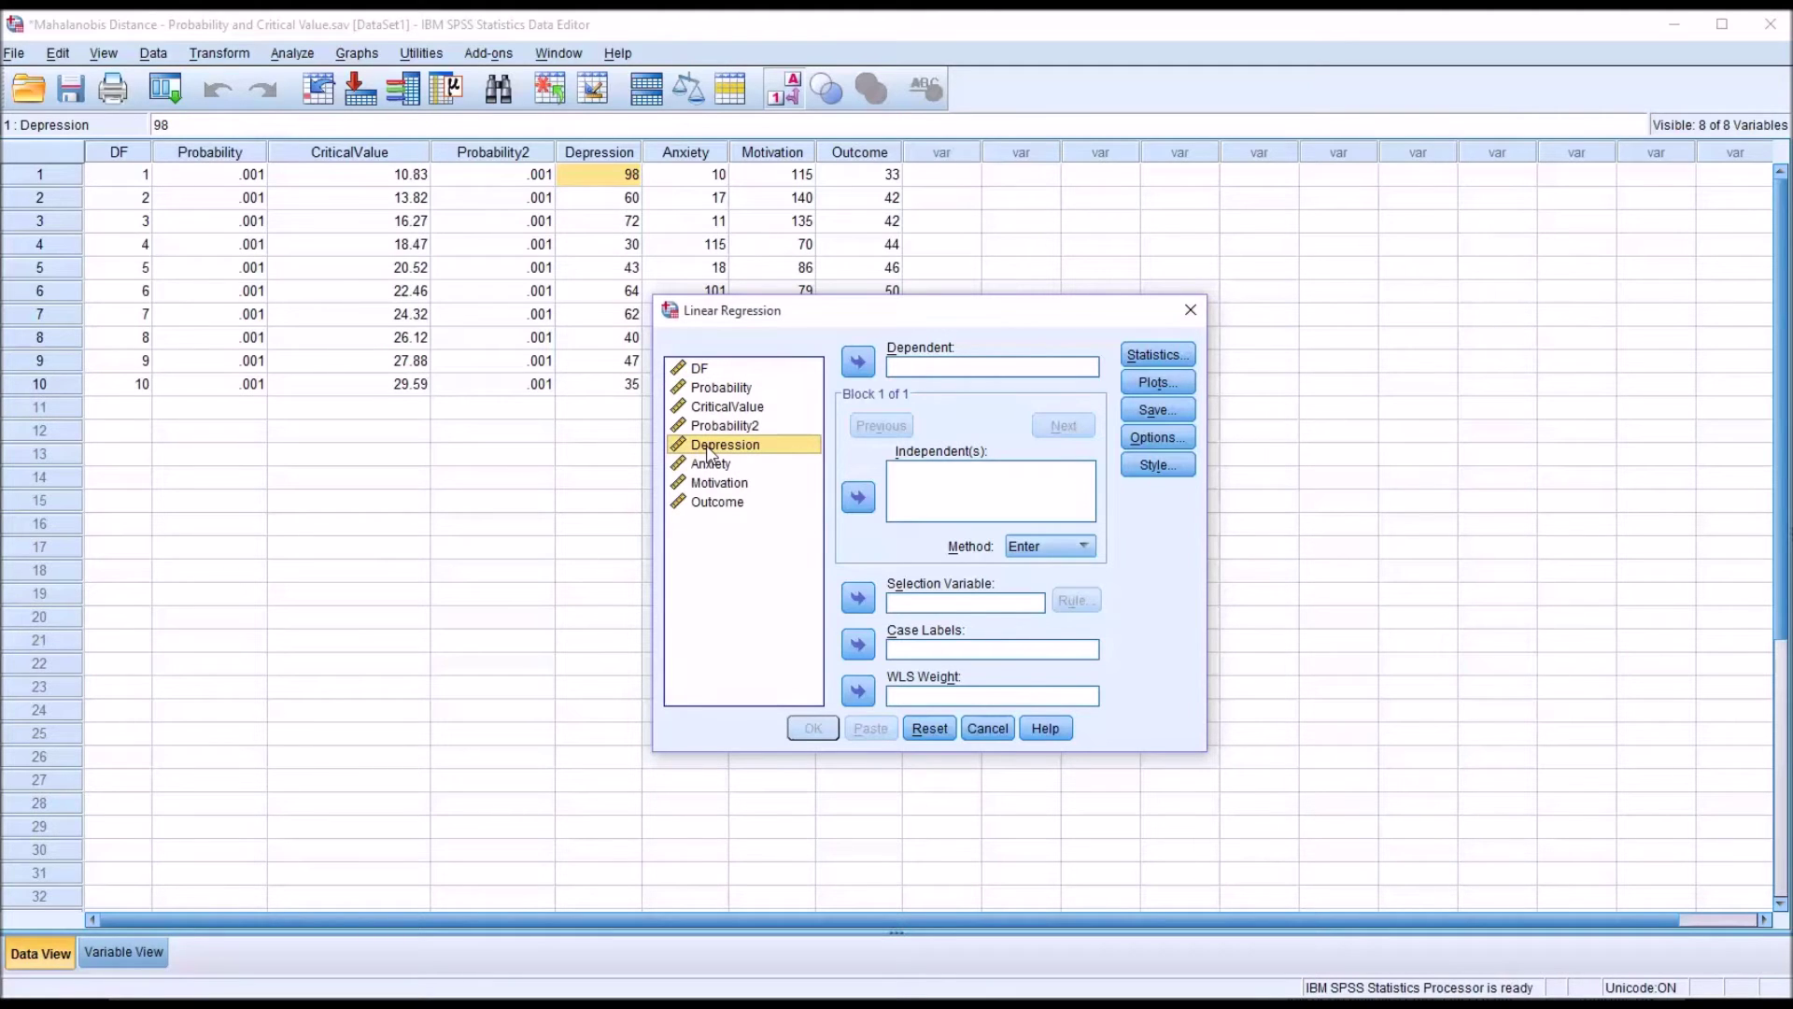
shift+click(712, 464)
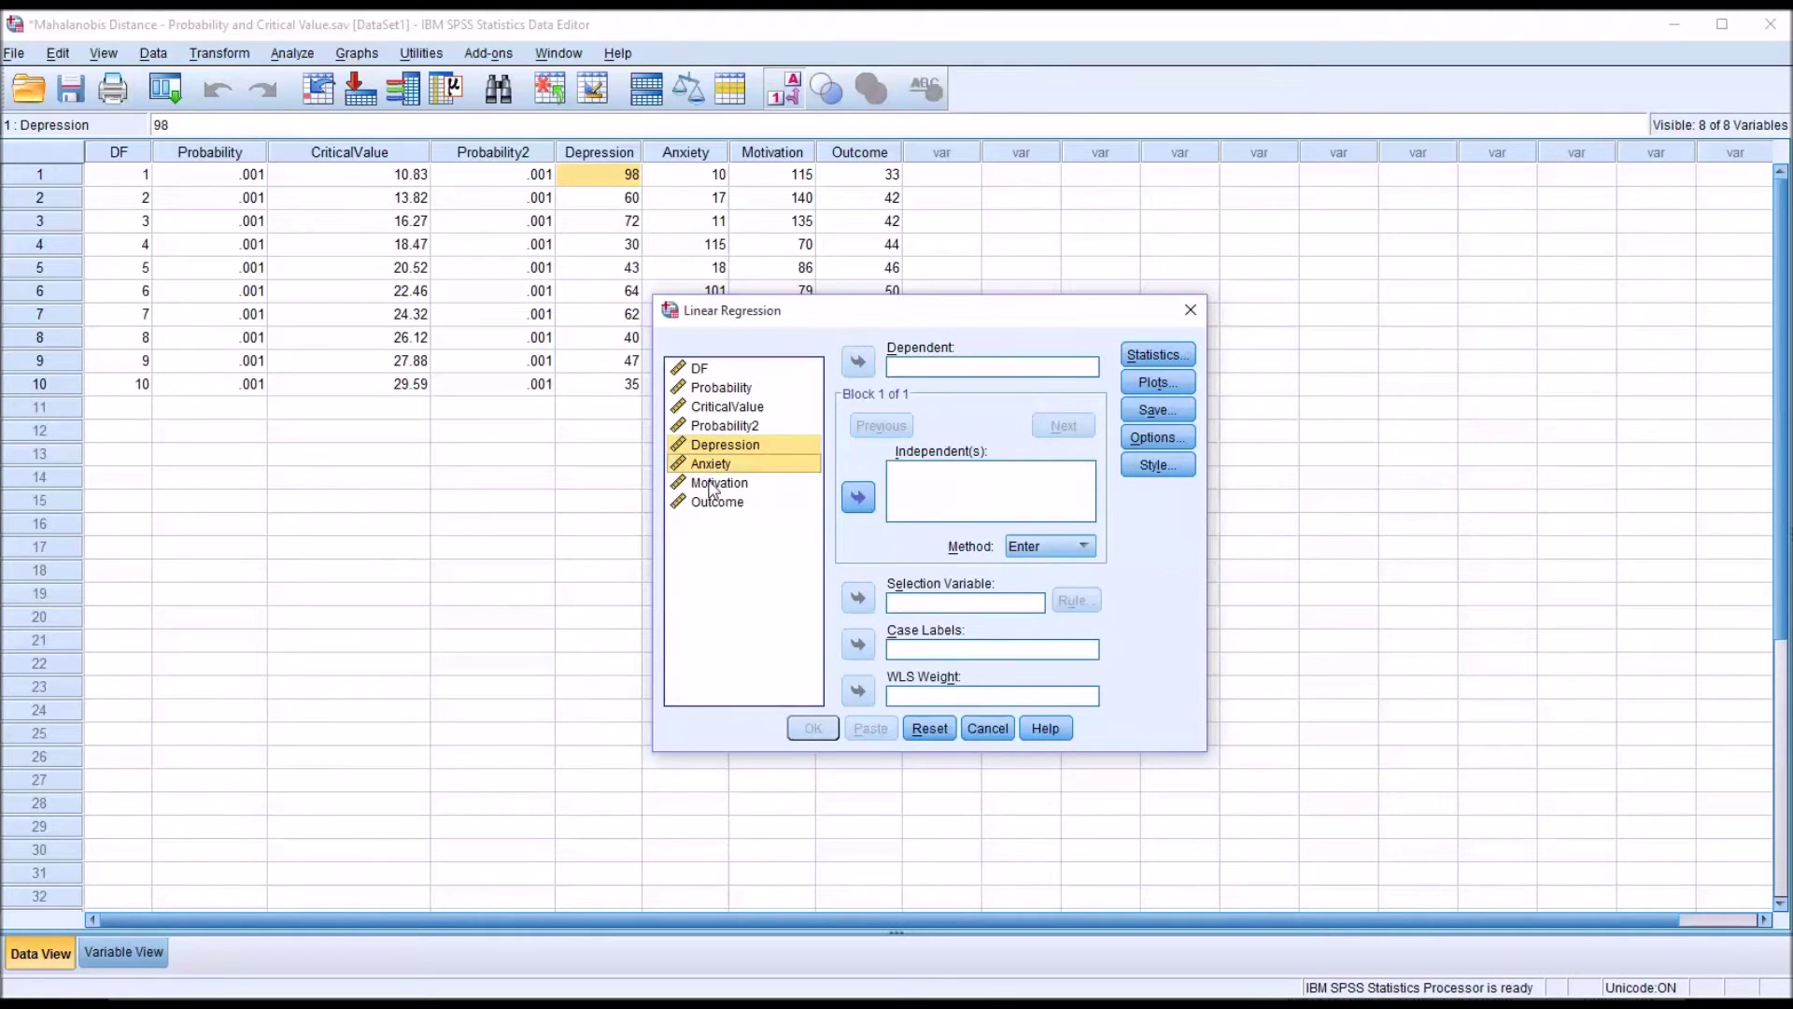
shift+click(713, 482)
click(858, 497)
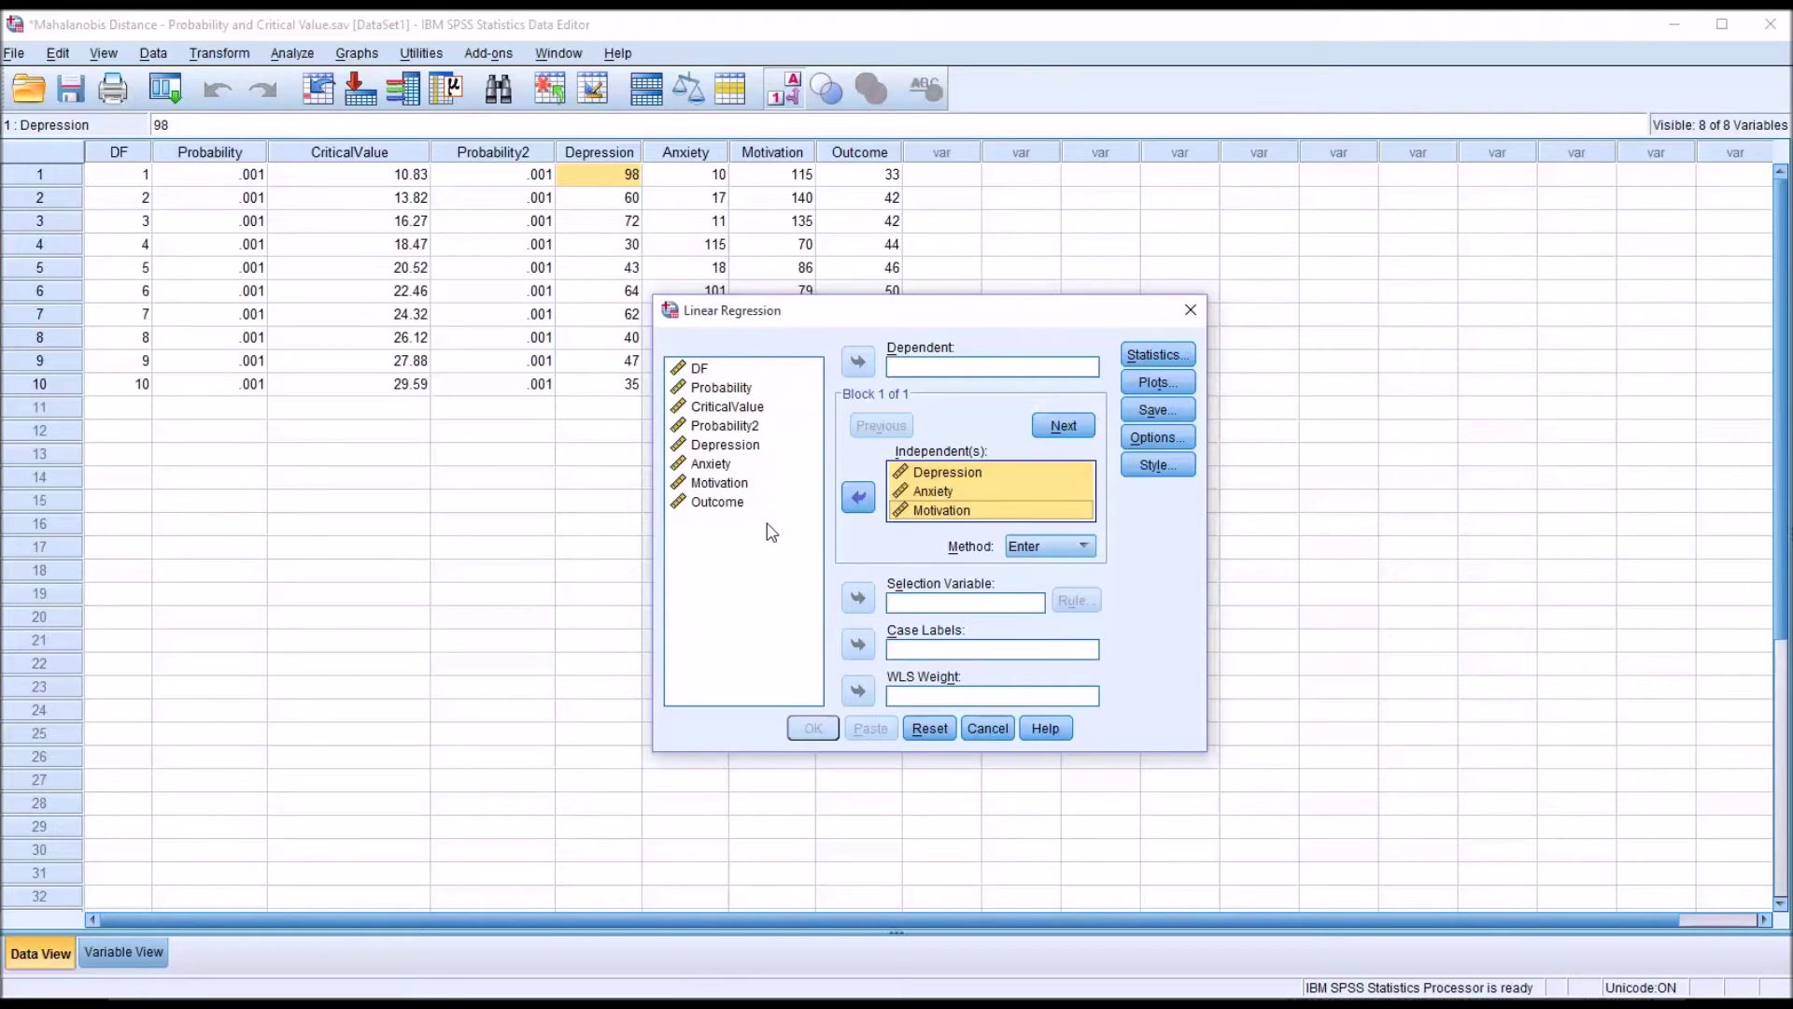
drag(716, 502, 911, 372)
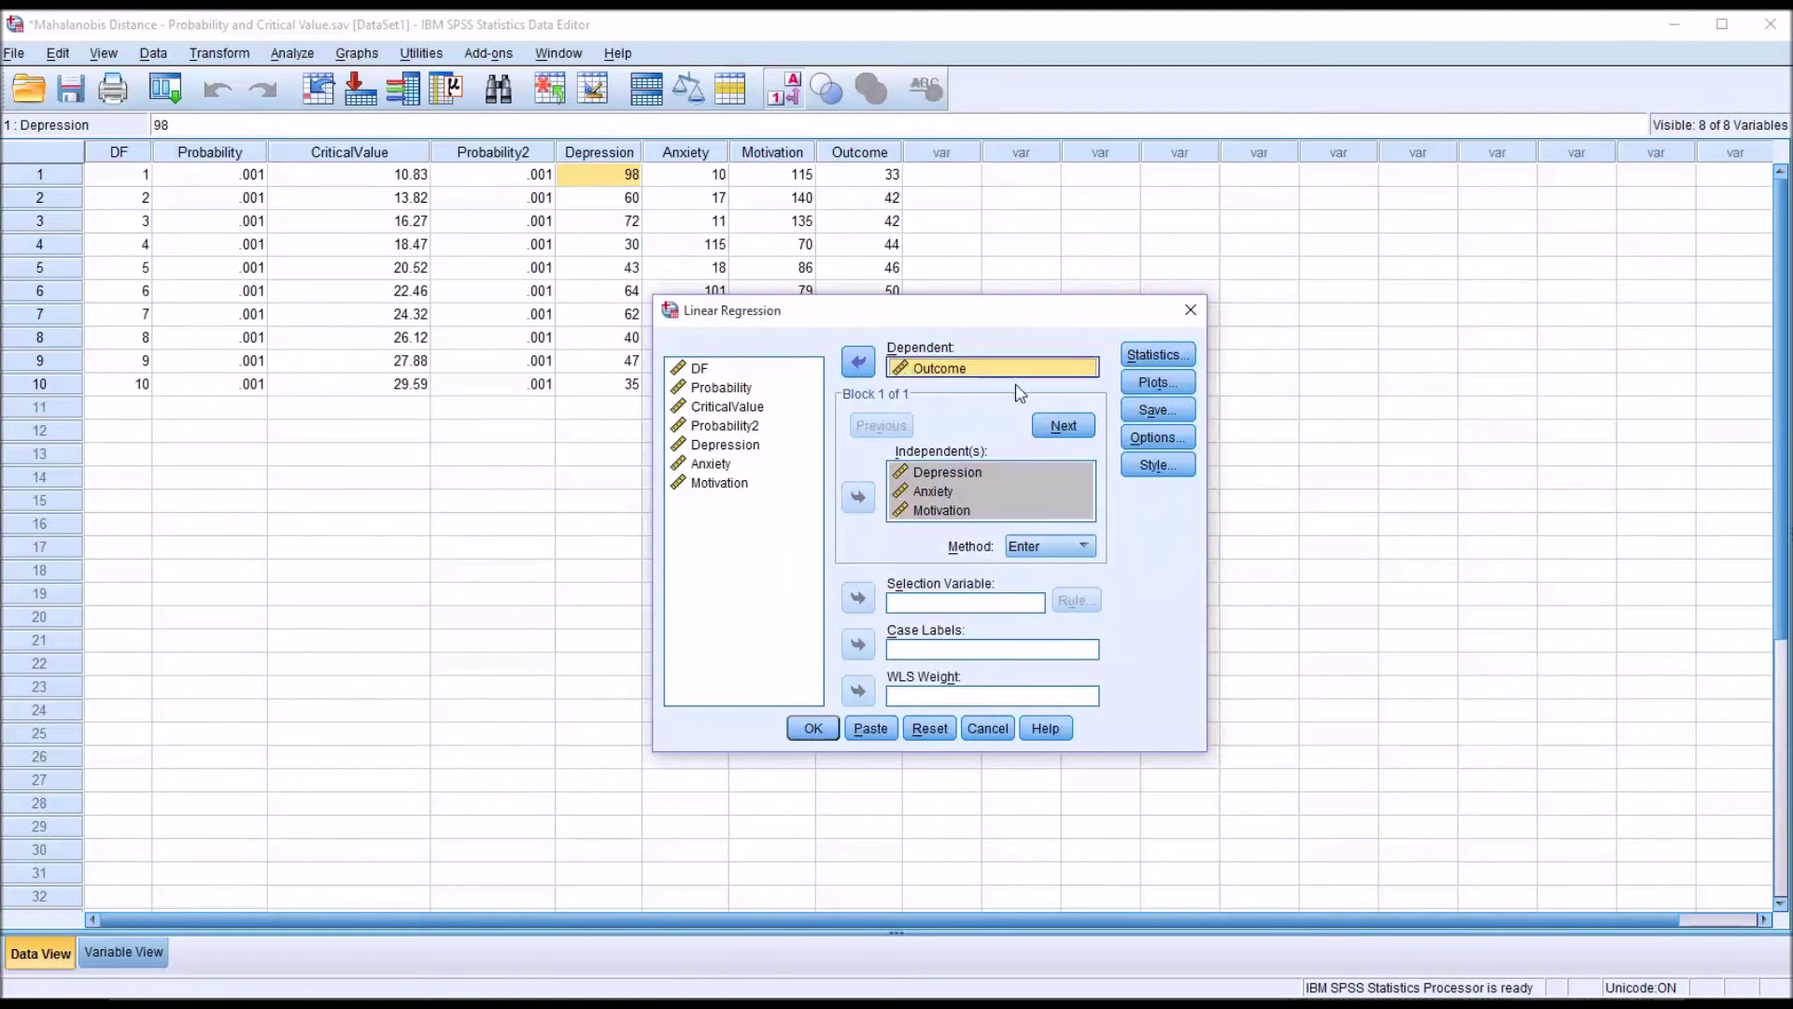
Have the regression save Mahalanobis distances as a new variable and run the analysis
click(1141, 413)
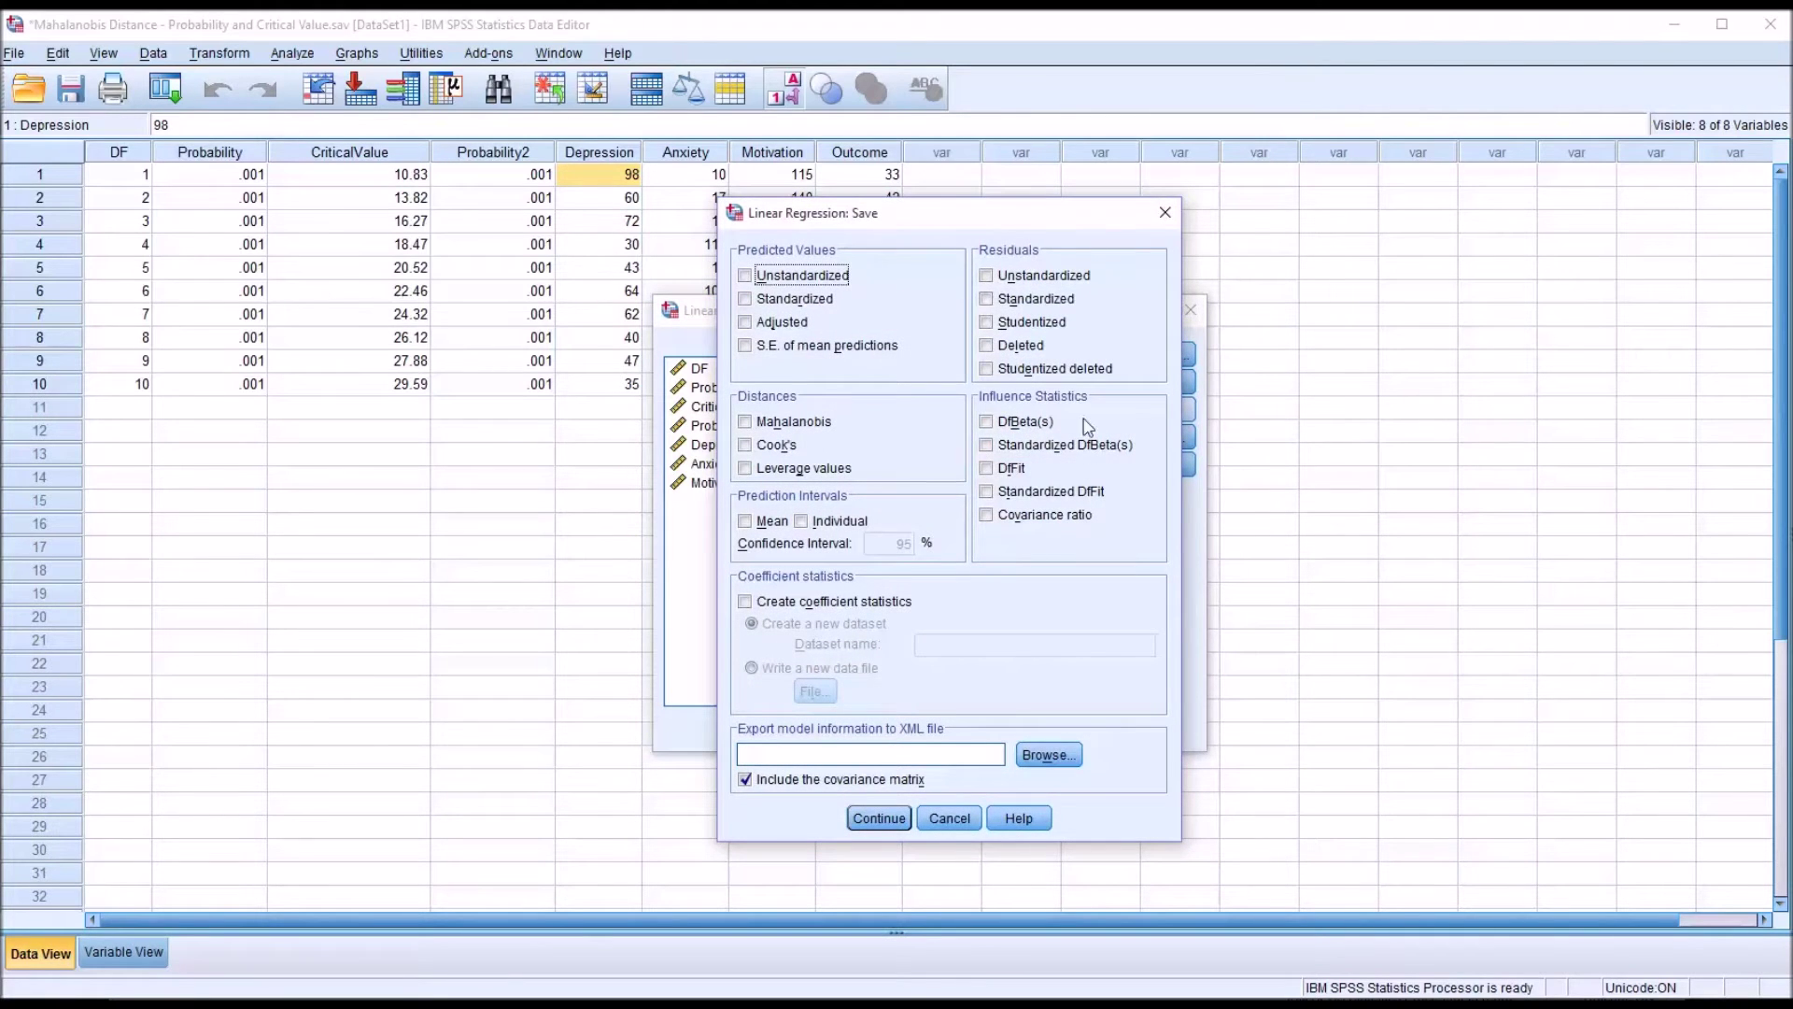
click(1164, 213)
click(1158, 412)
click(745, 422)
click(875, 821)
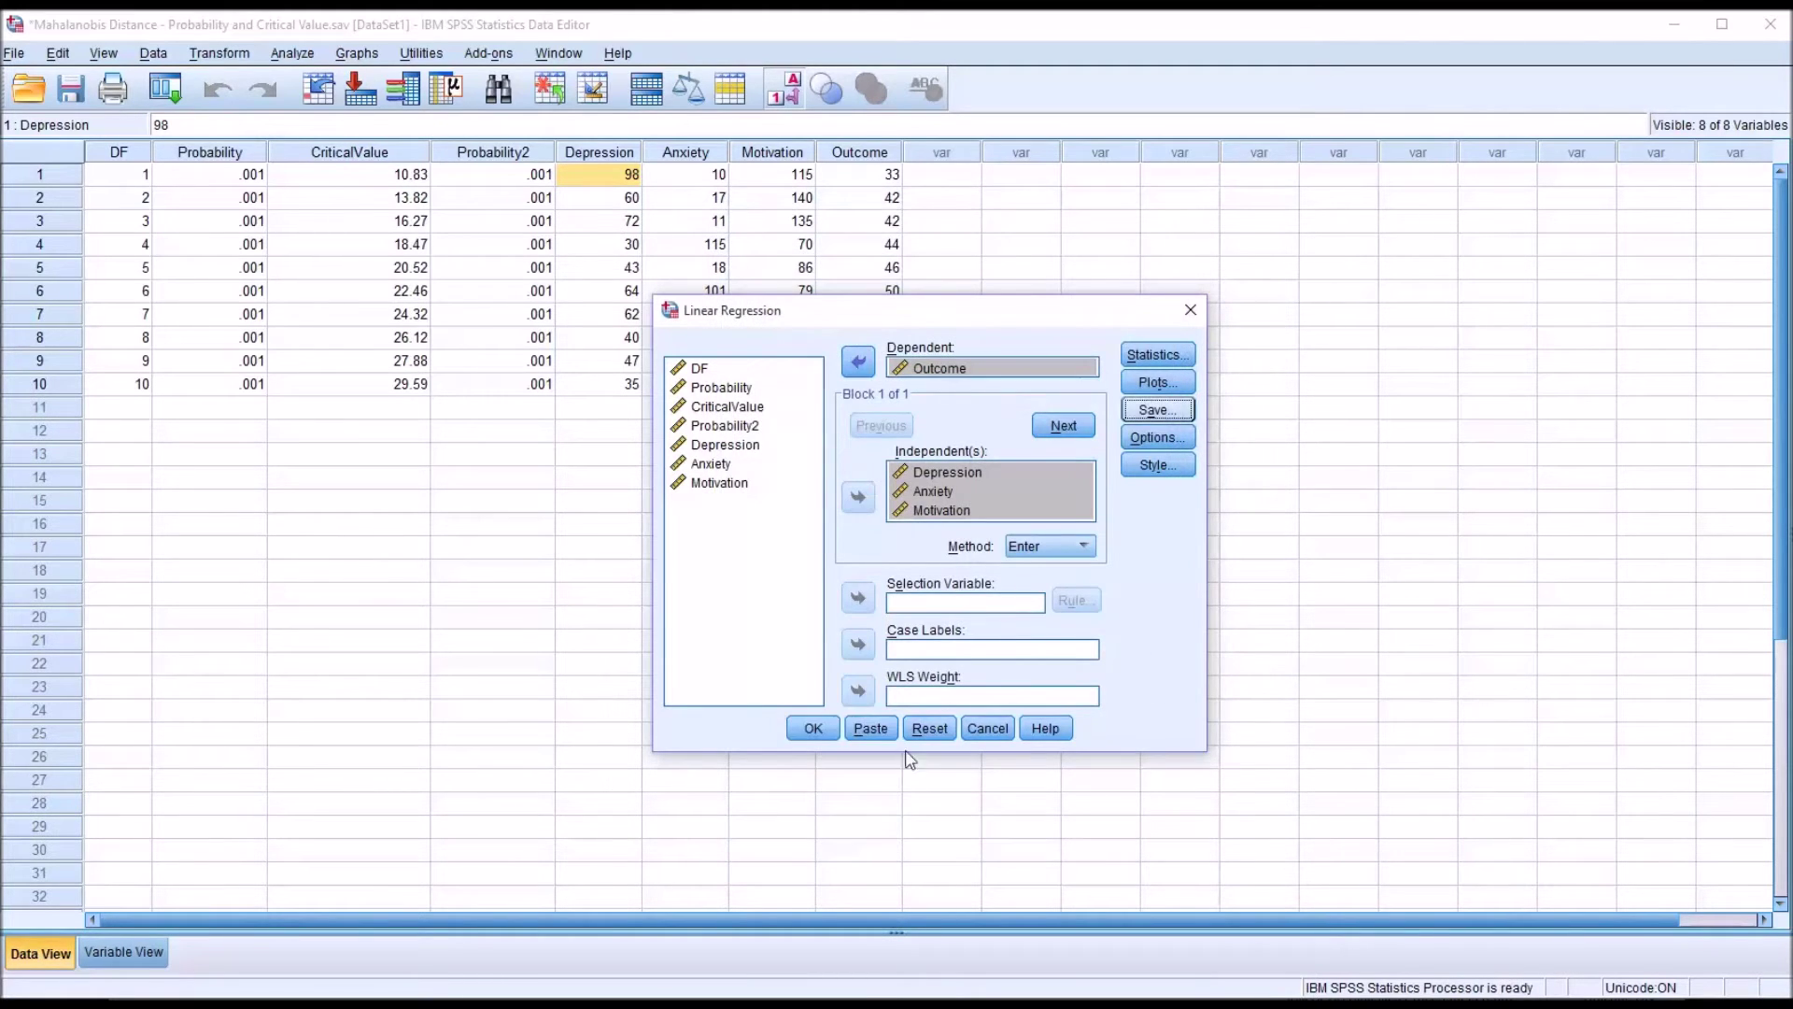
click(814, 727)
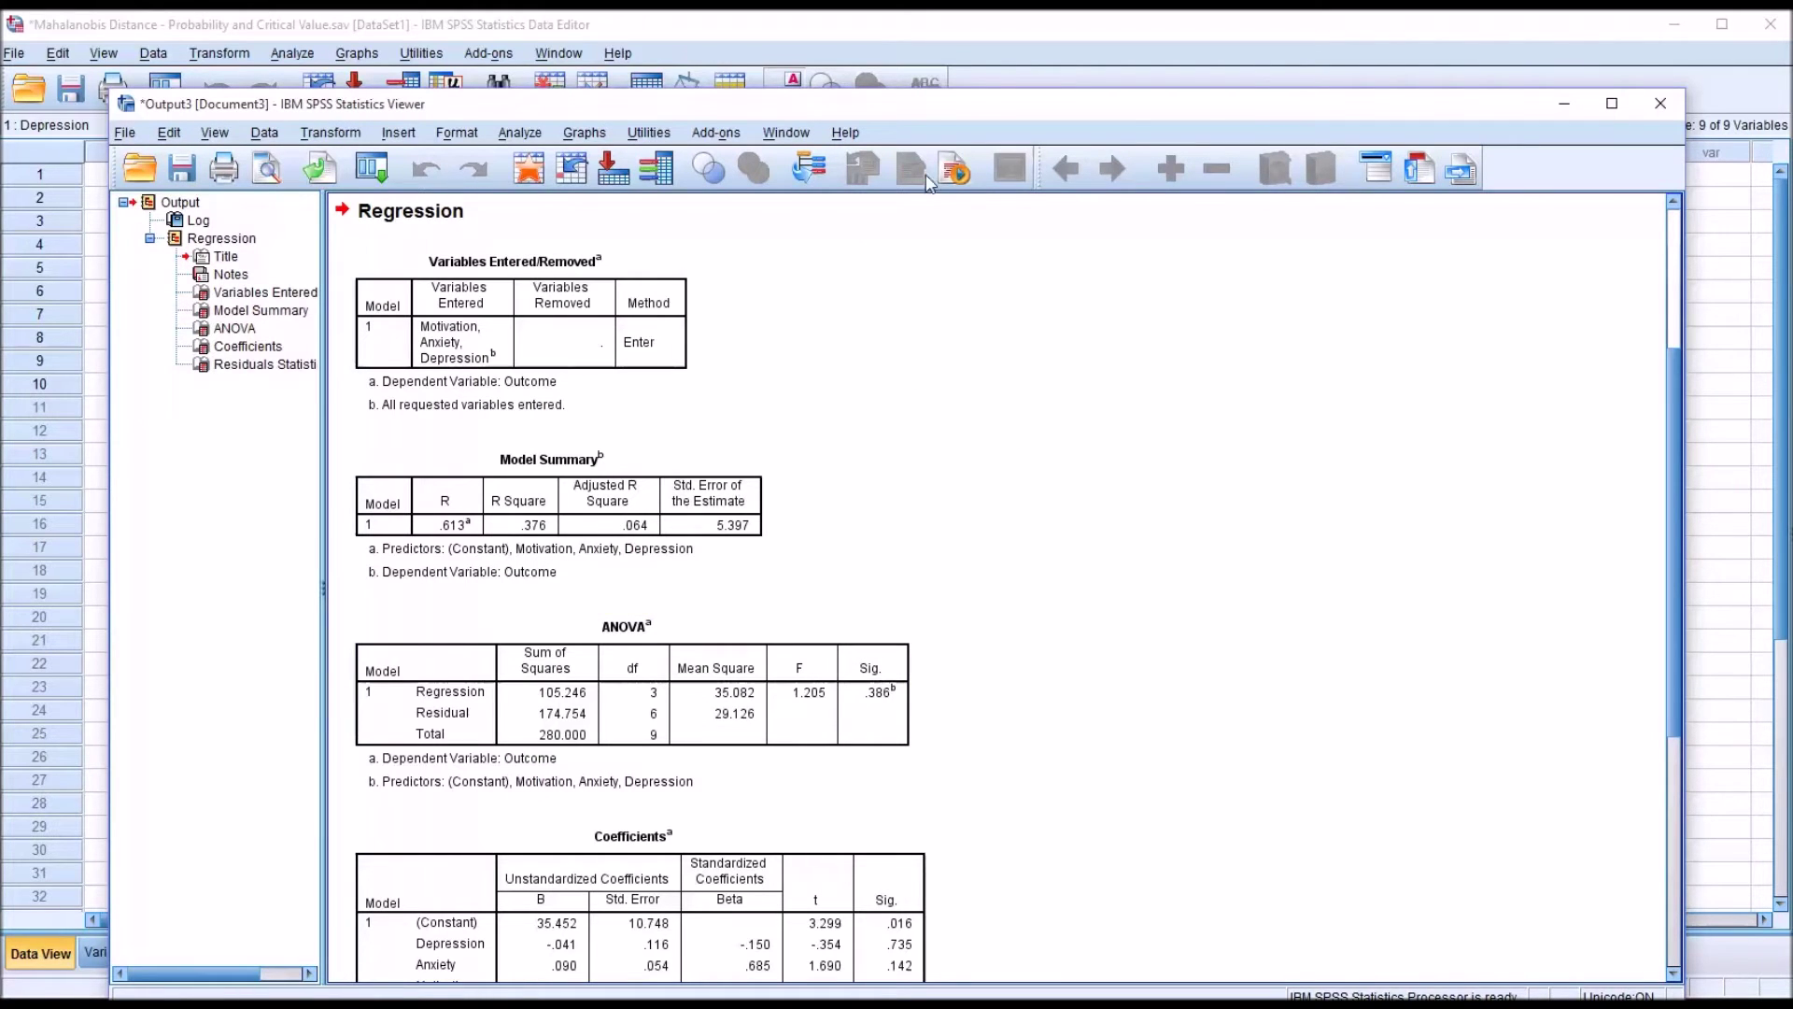
Return to the Data Editor and review the predictor values beside the saved Mahalanobis distances
click(931, 43)
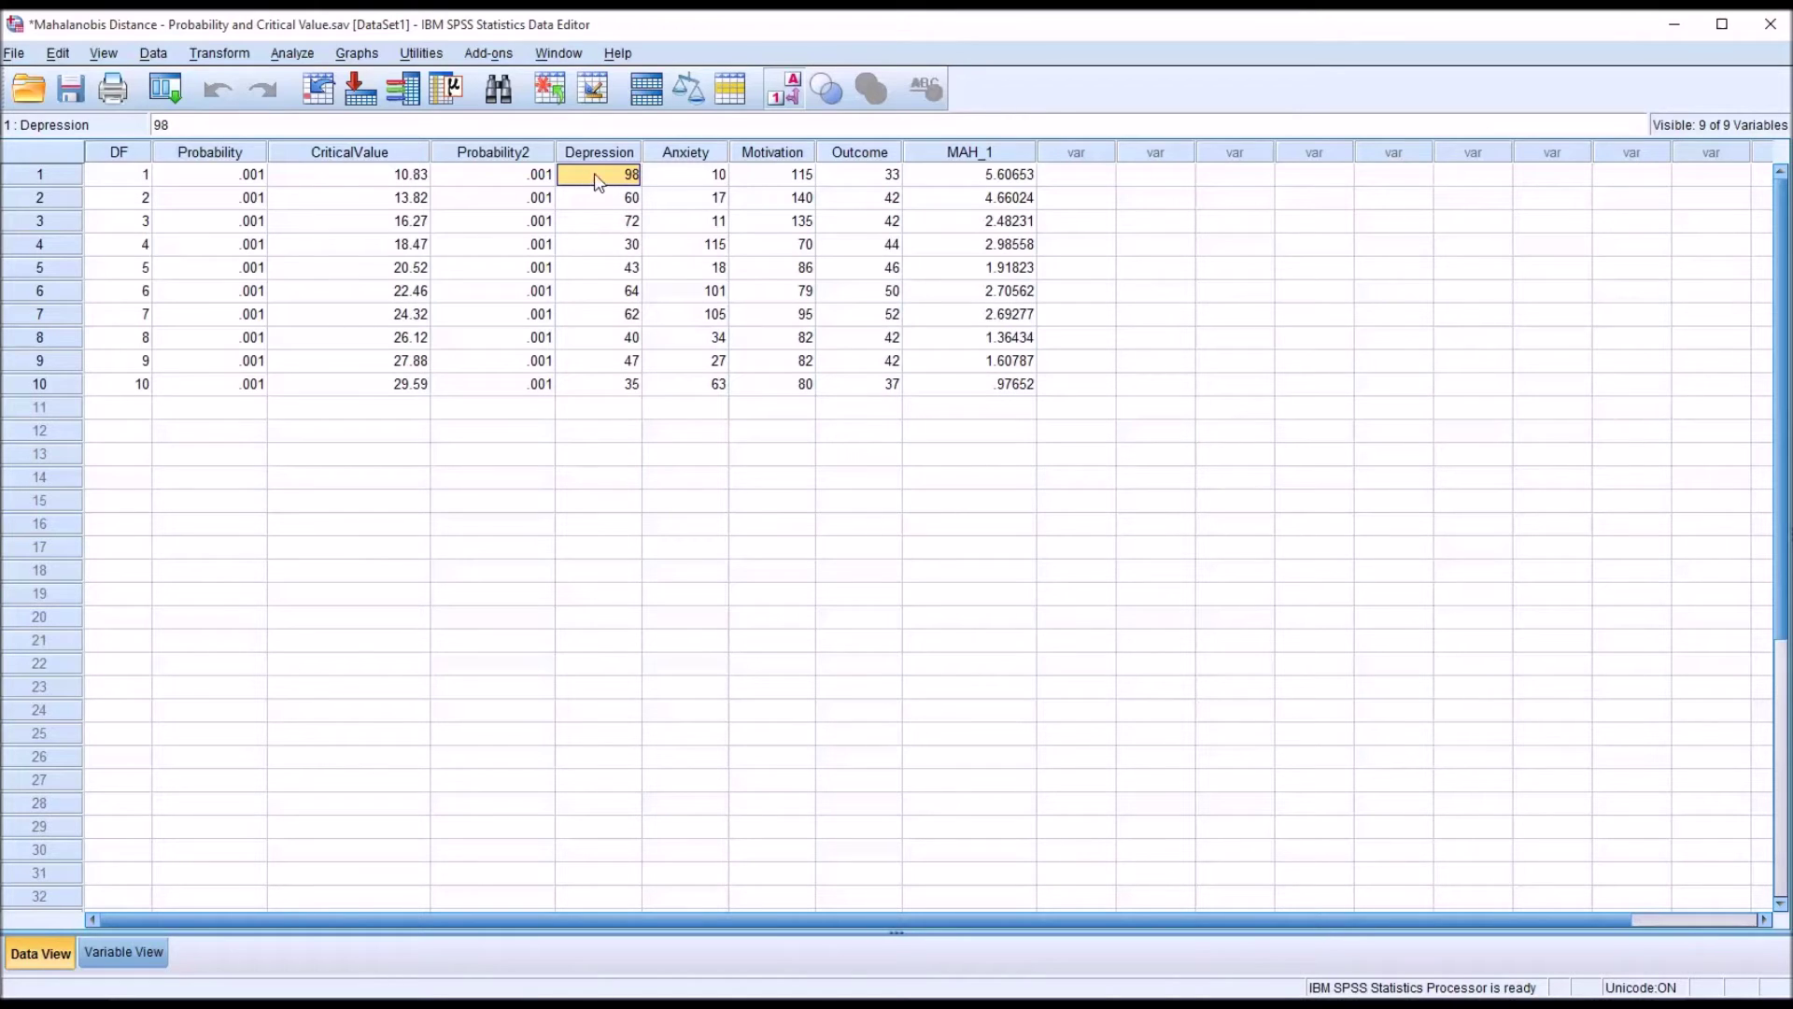
click(674, 182)
click(745, 182)
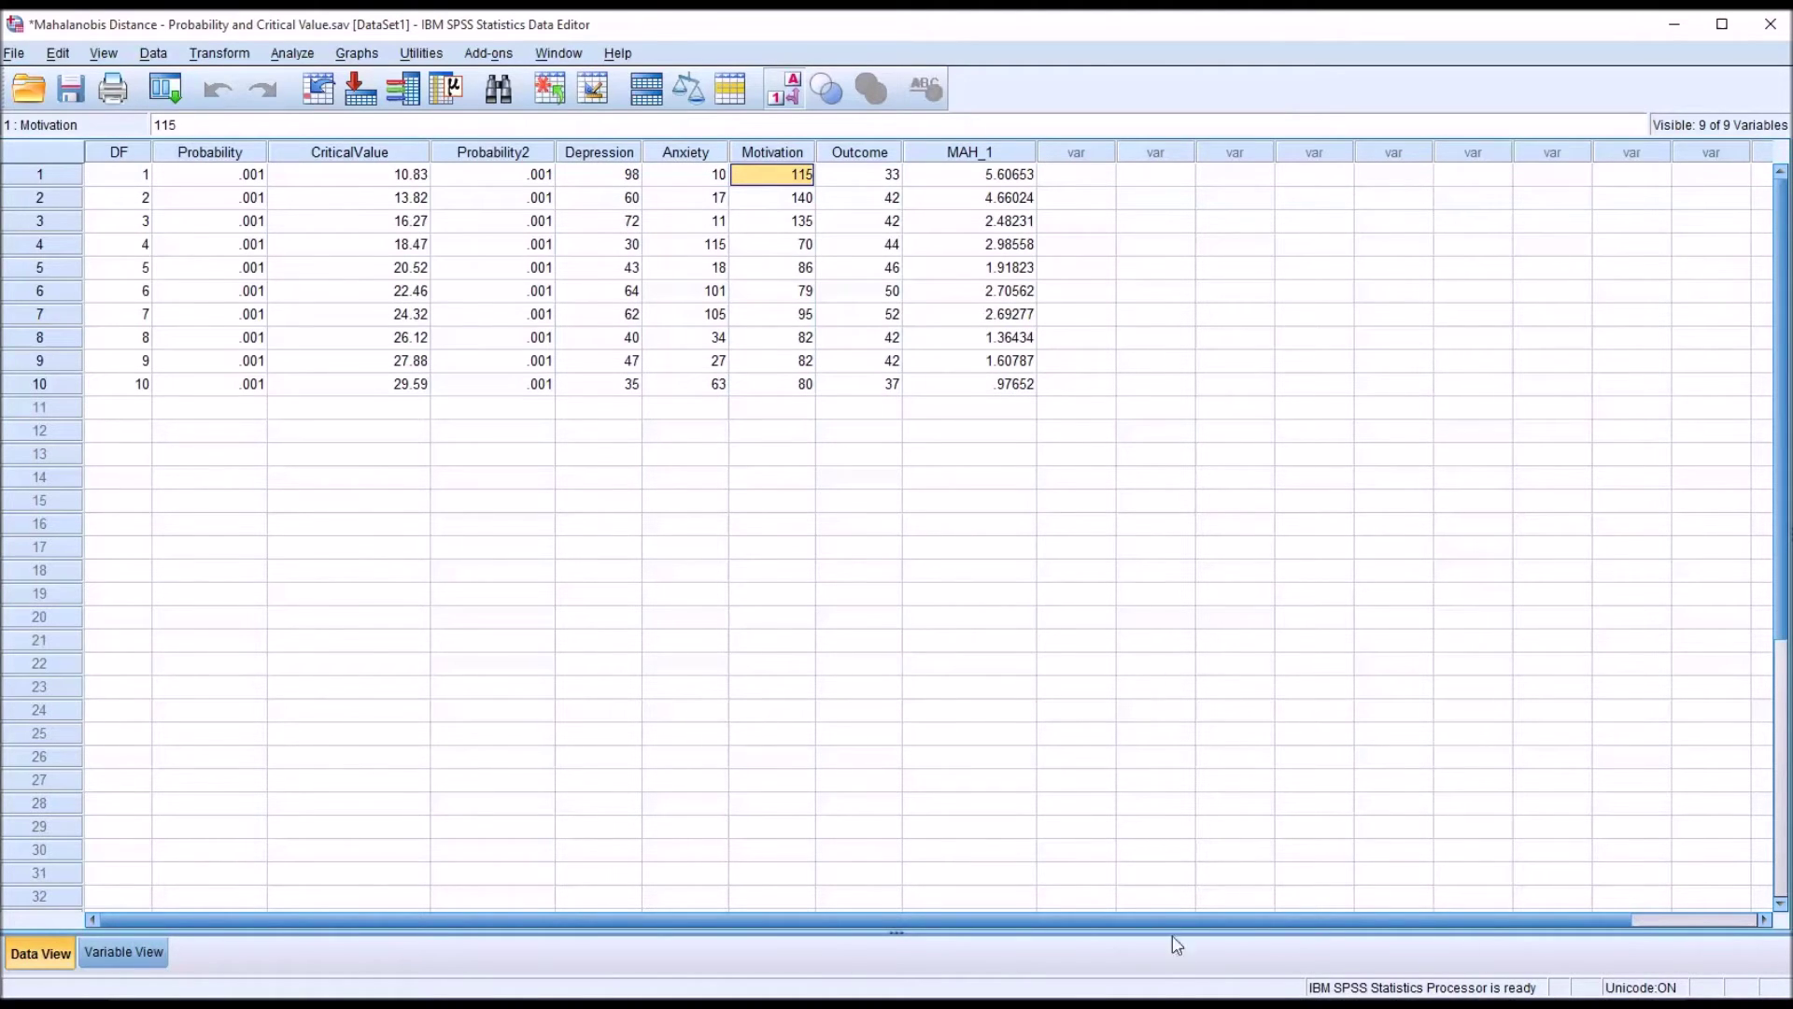
Rerun the linear regression with DF instead of Outcome as the dependent variable, keeping Depression, Anxiety and Motivation as independents
click(286, 54)
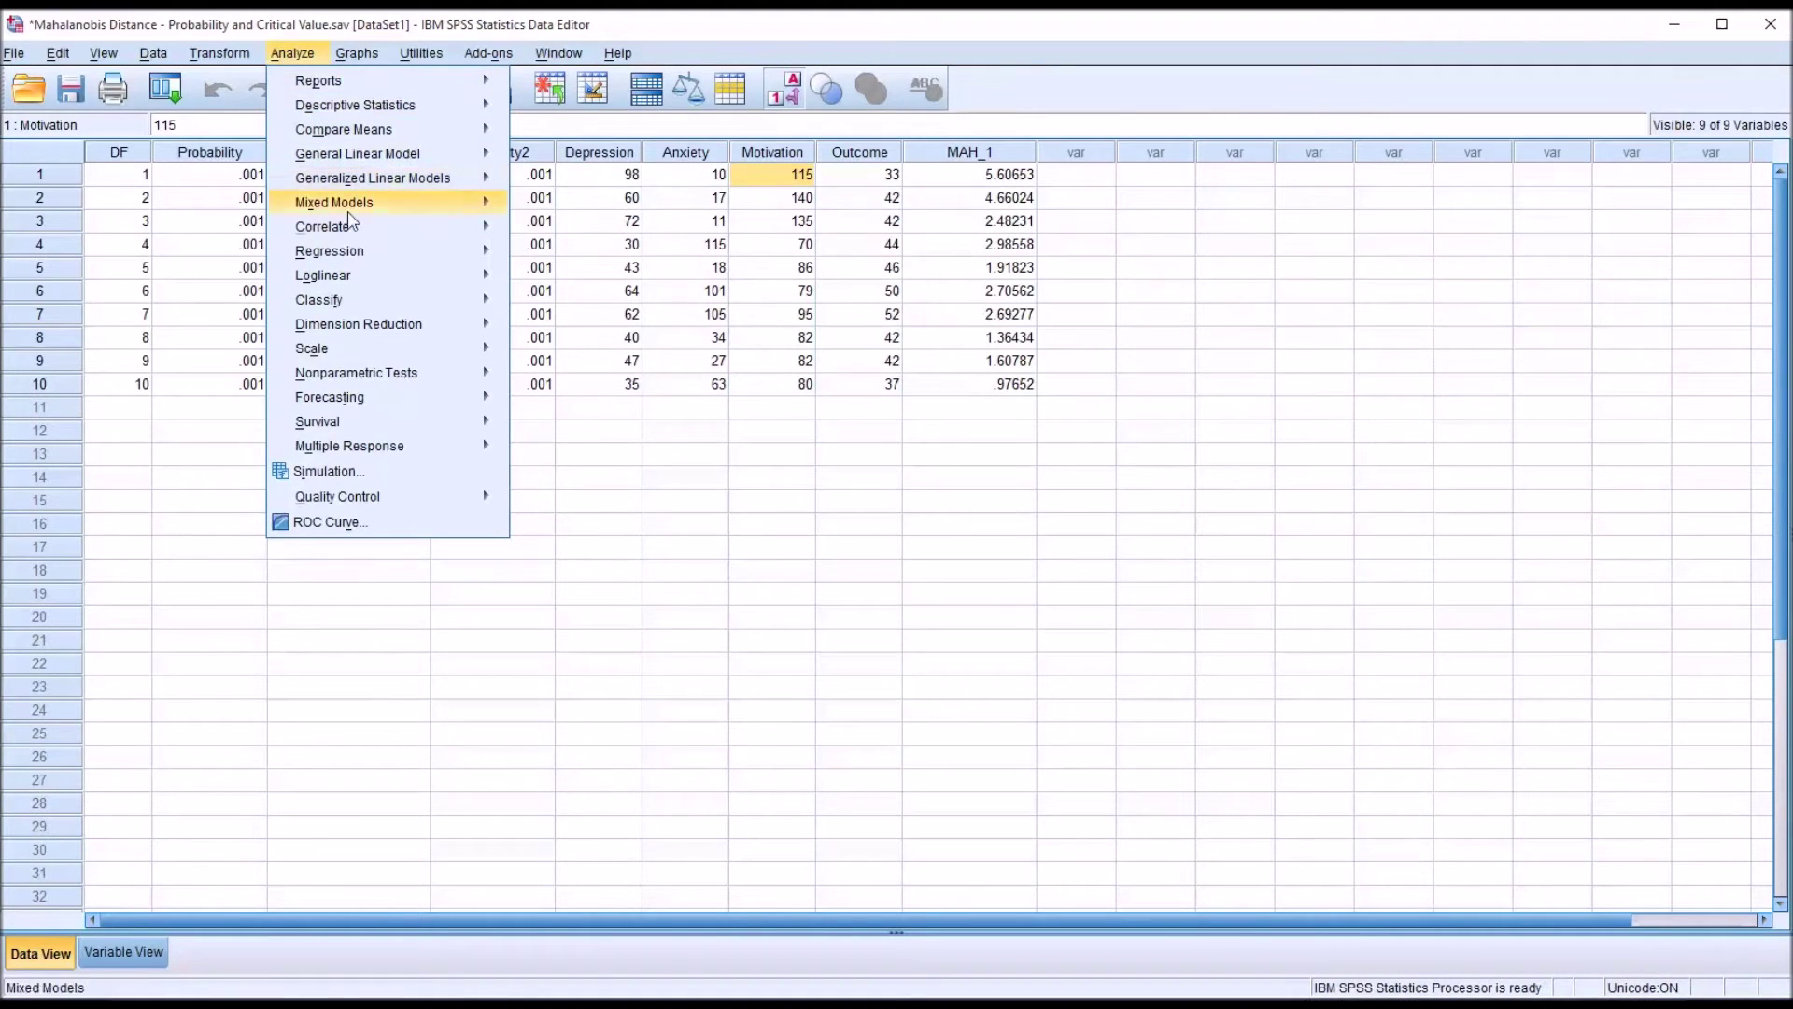
mouse_move(364, 252)
click(553, 280)
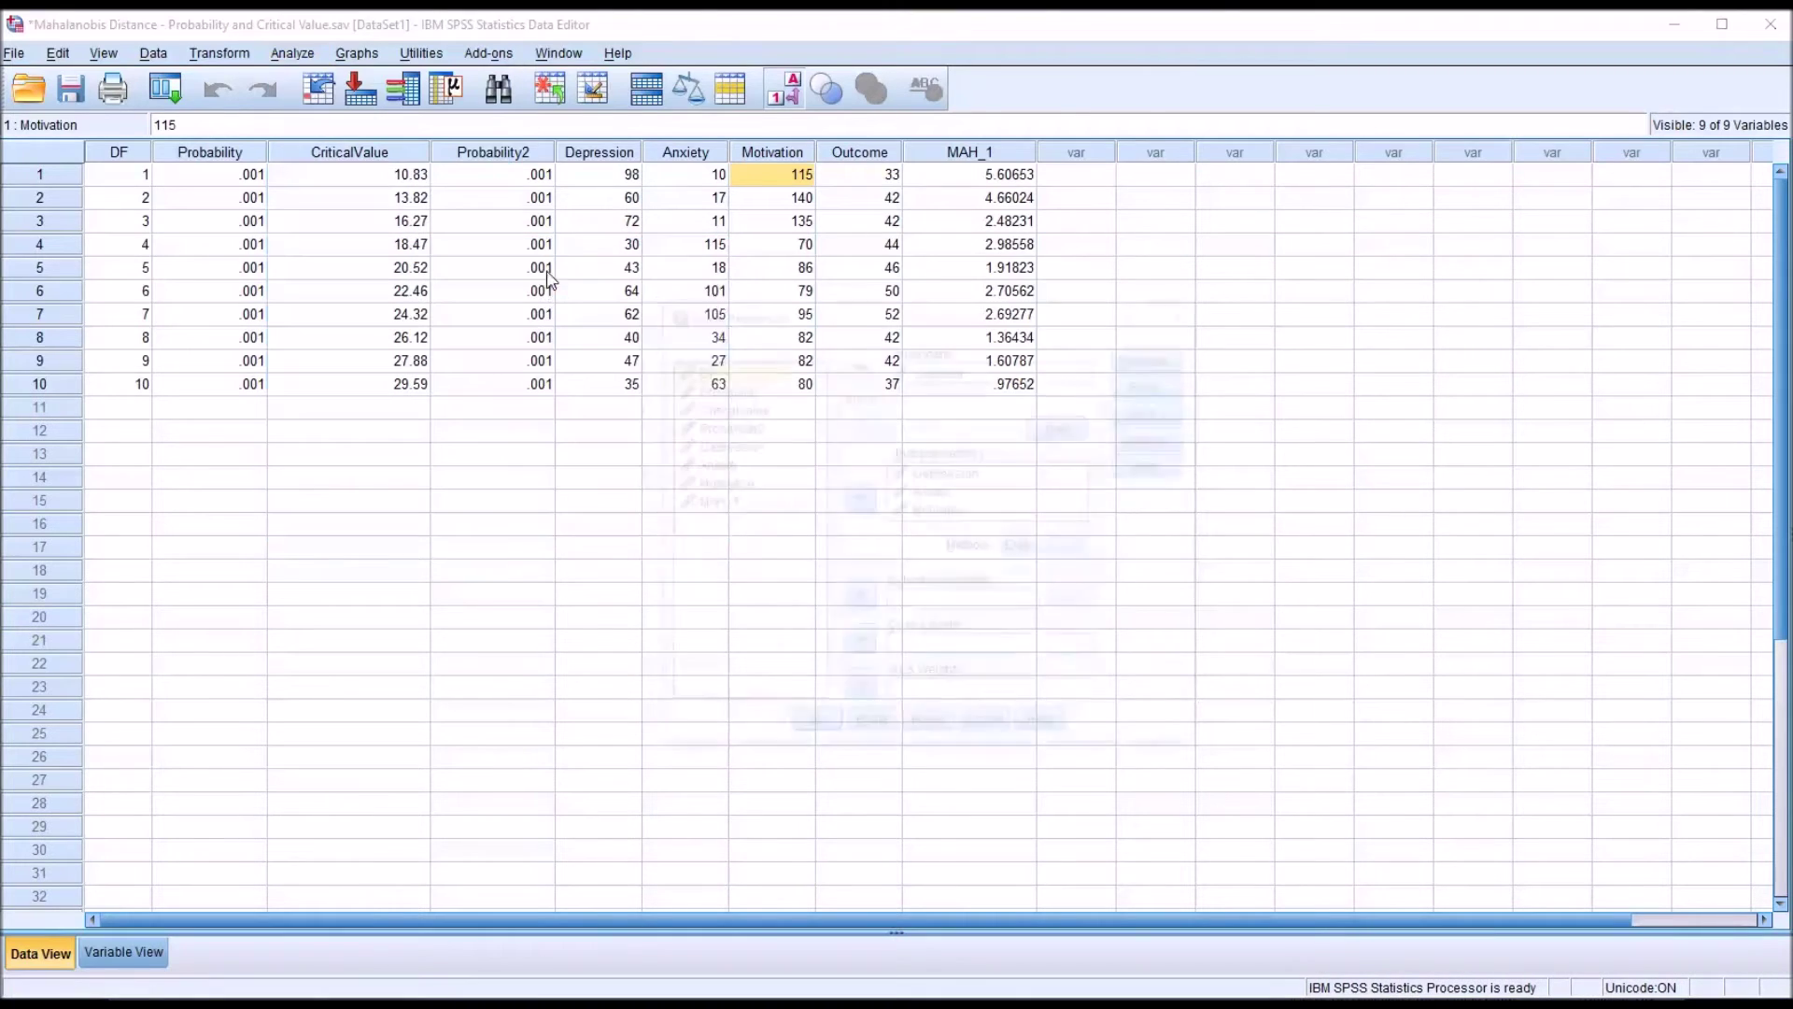
click(936, 369)
click(858, 362)
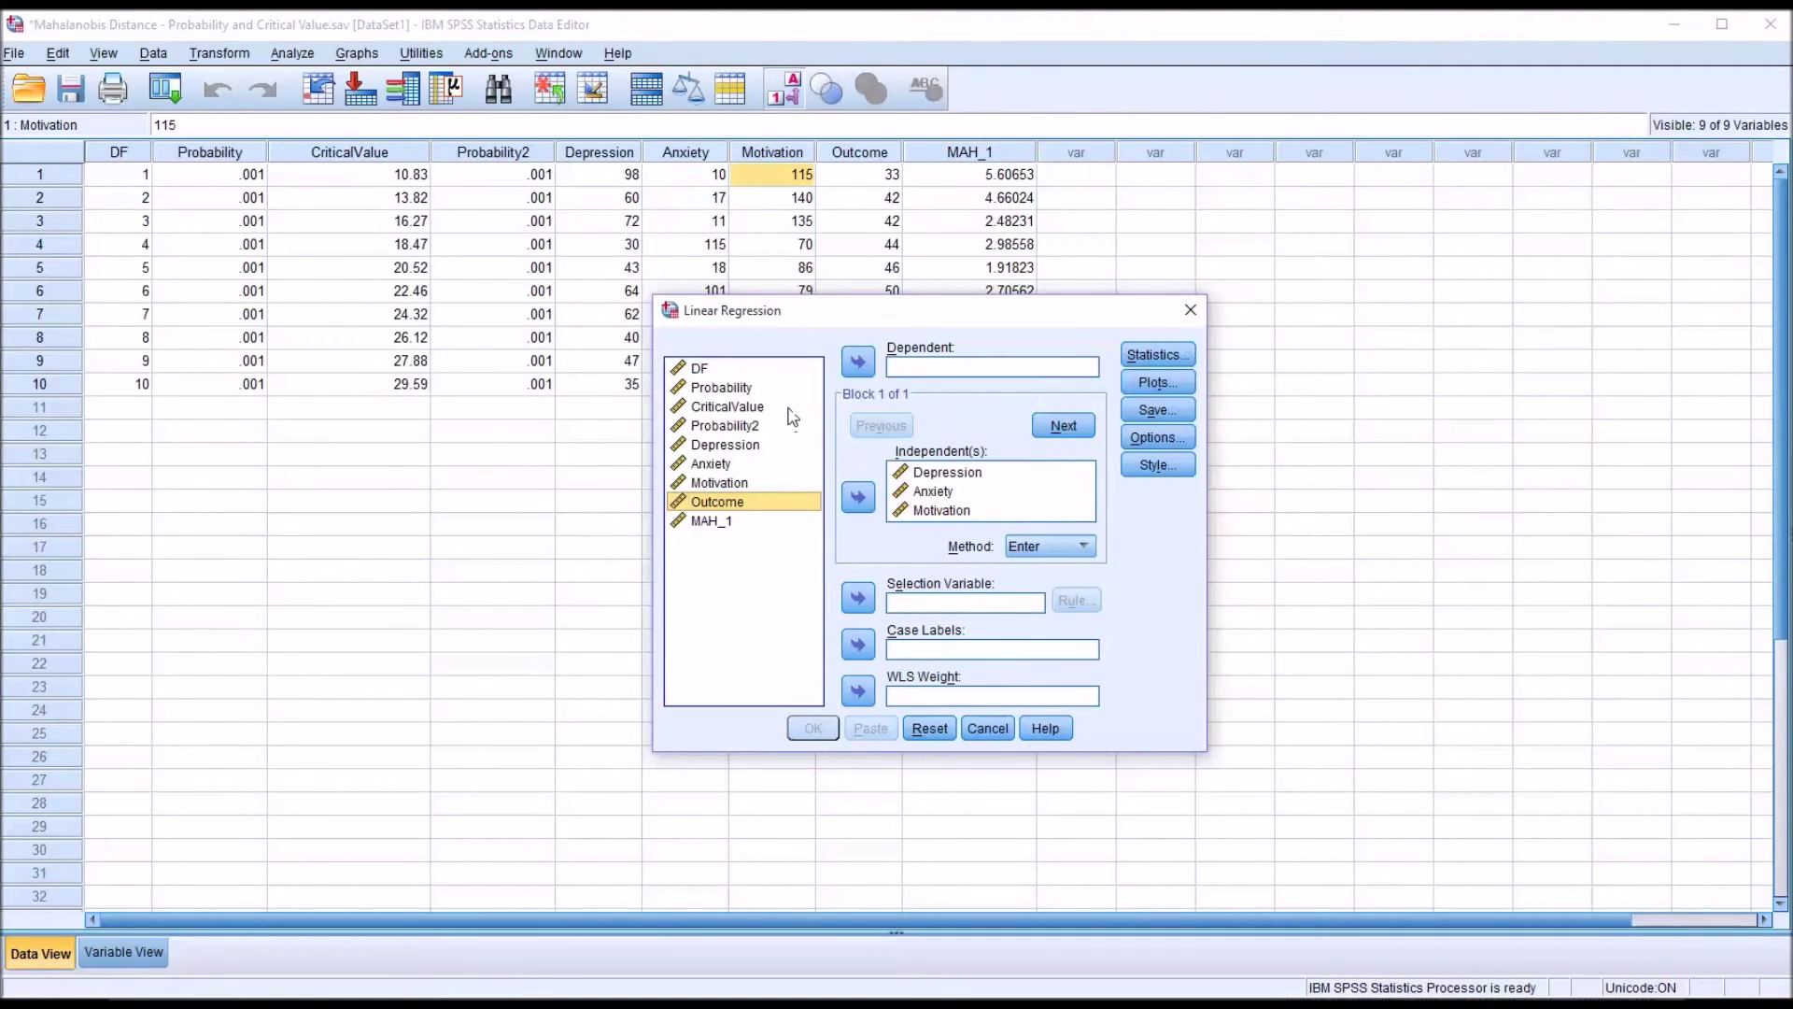
click(708, 371)
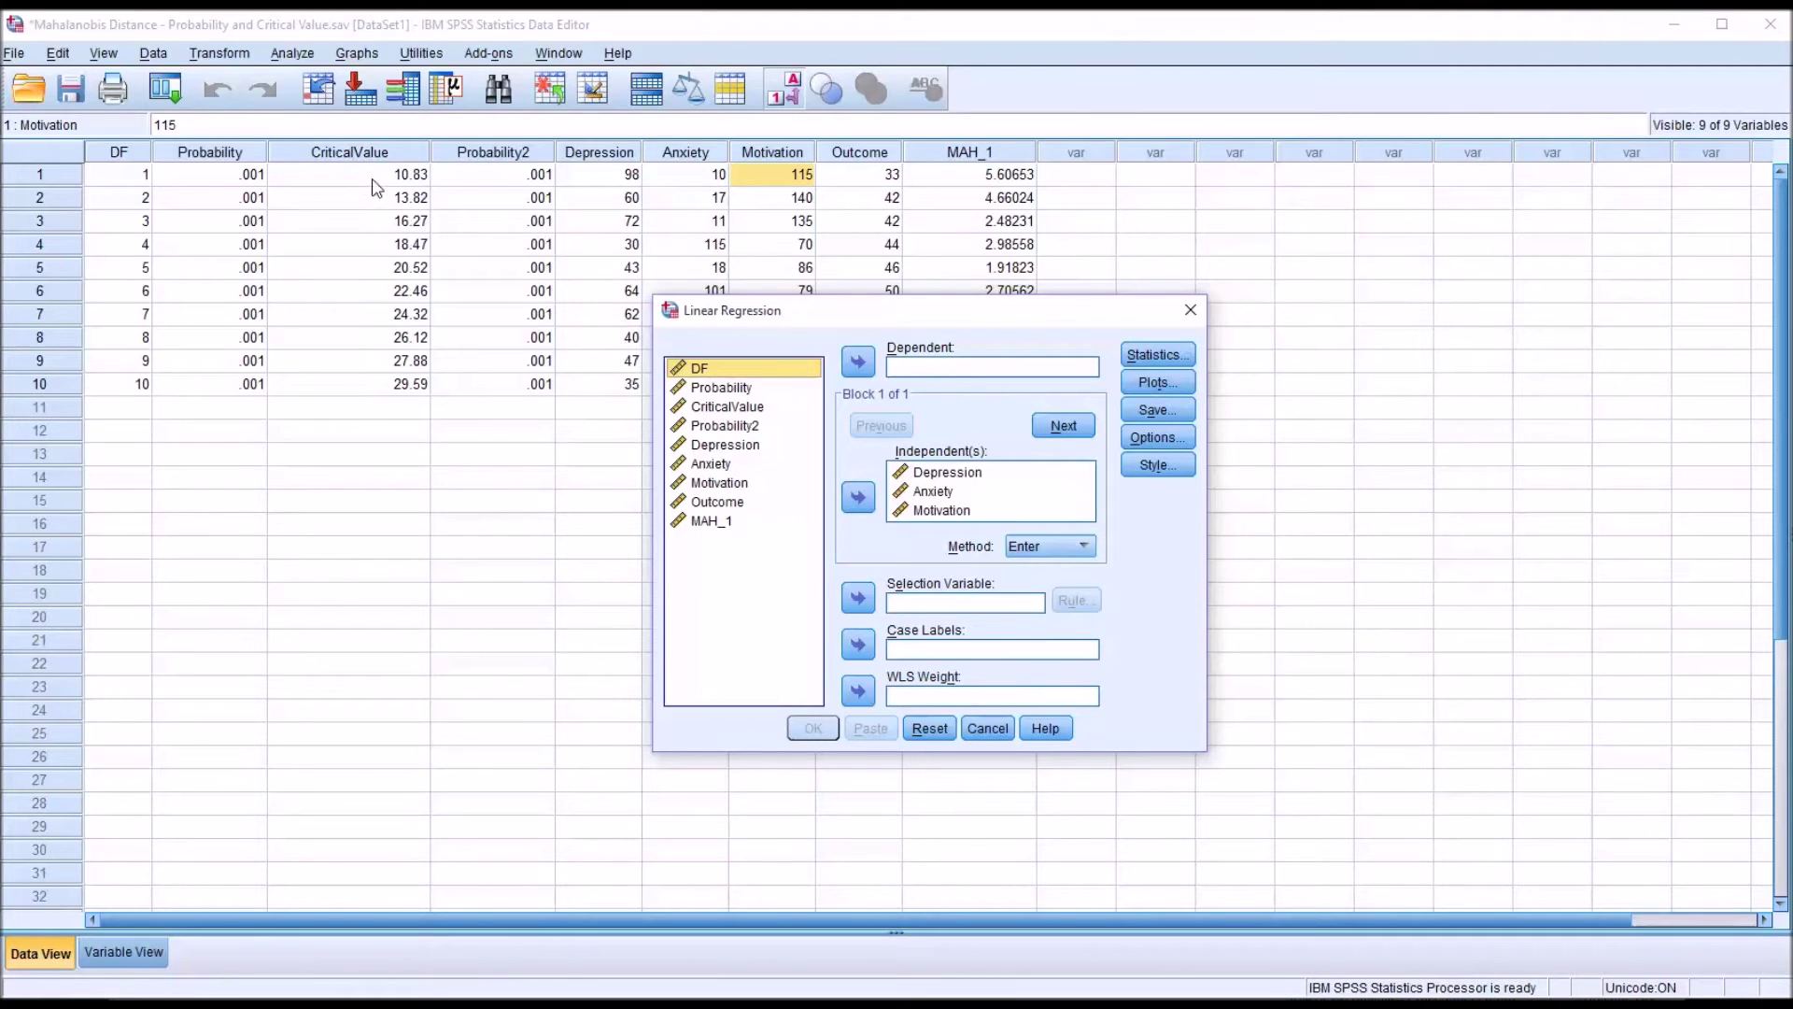
drag(699, 369, 910, 369)
click(813, 729)
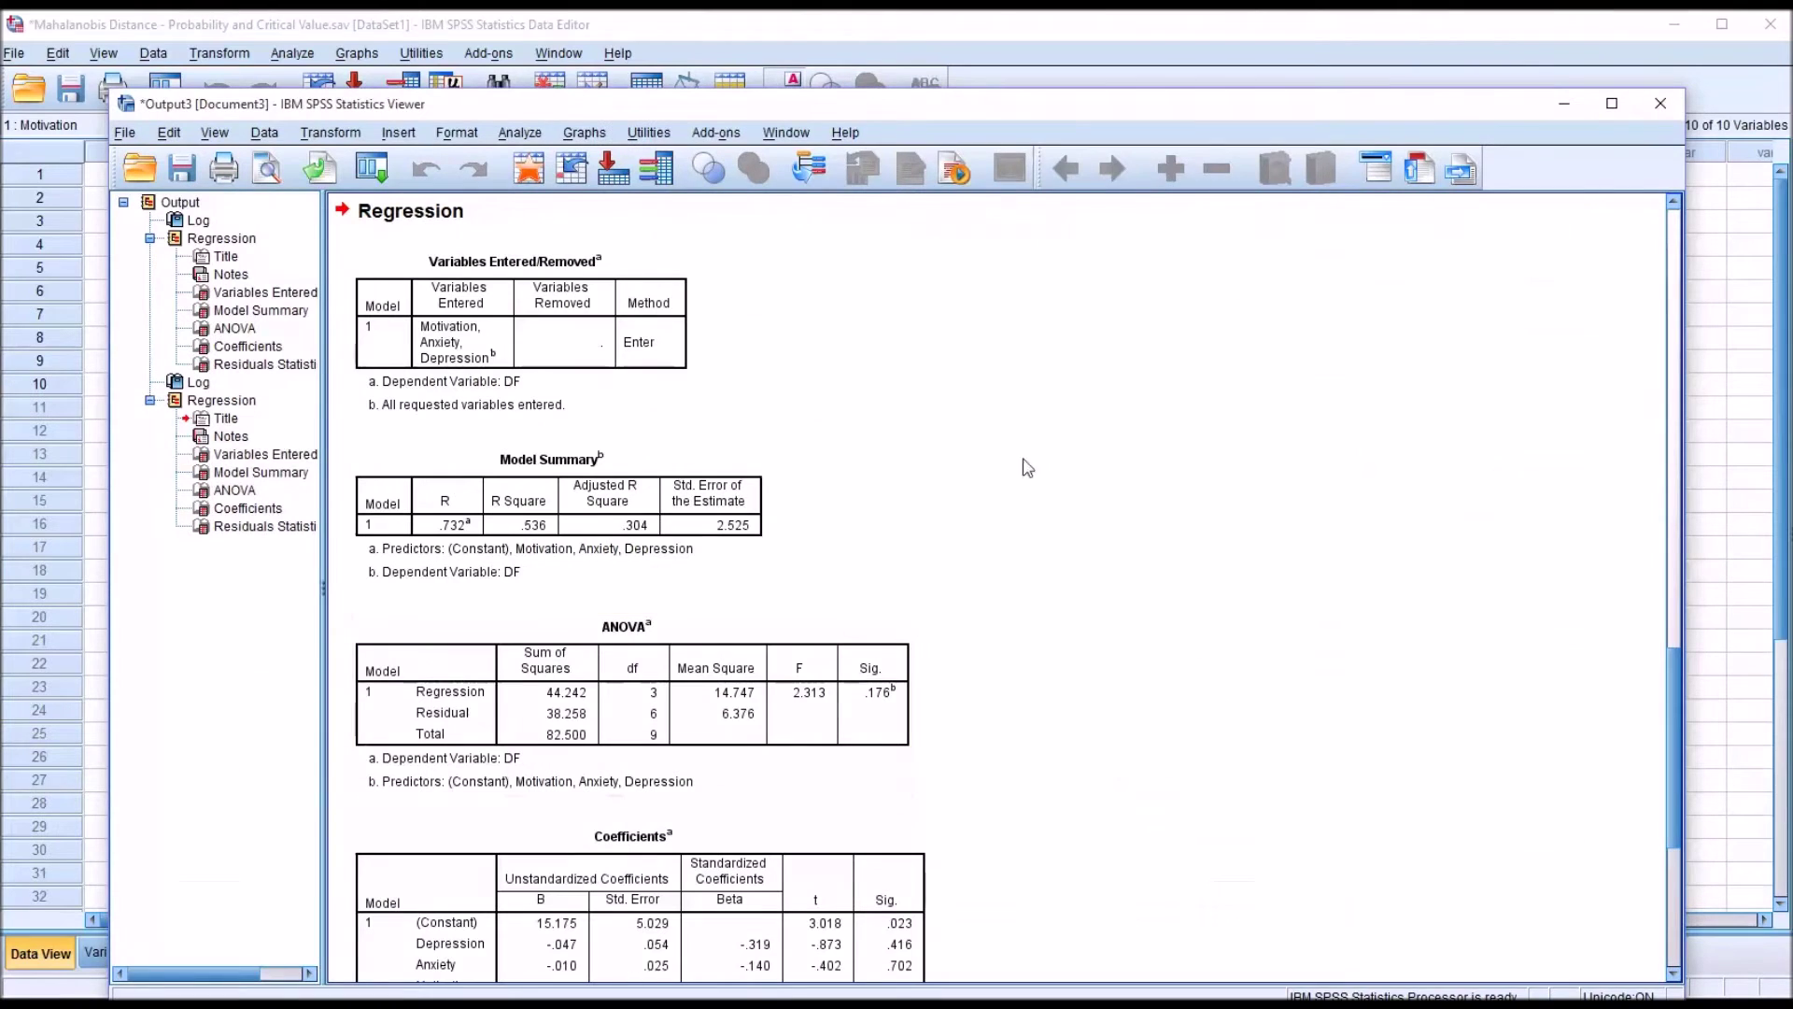
Compare the MAH_2 and MAH_1 values in the Data Editor and delete the MAH_2 variable
click(1039, 35)
drag(1066, 184, 1073, 383)
drag(960, 182, 964, 386)
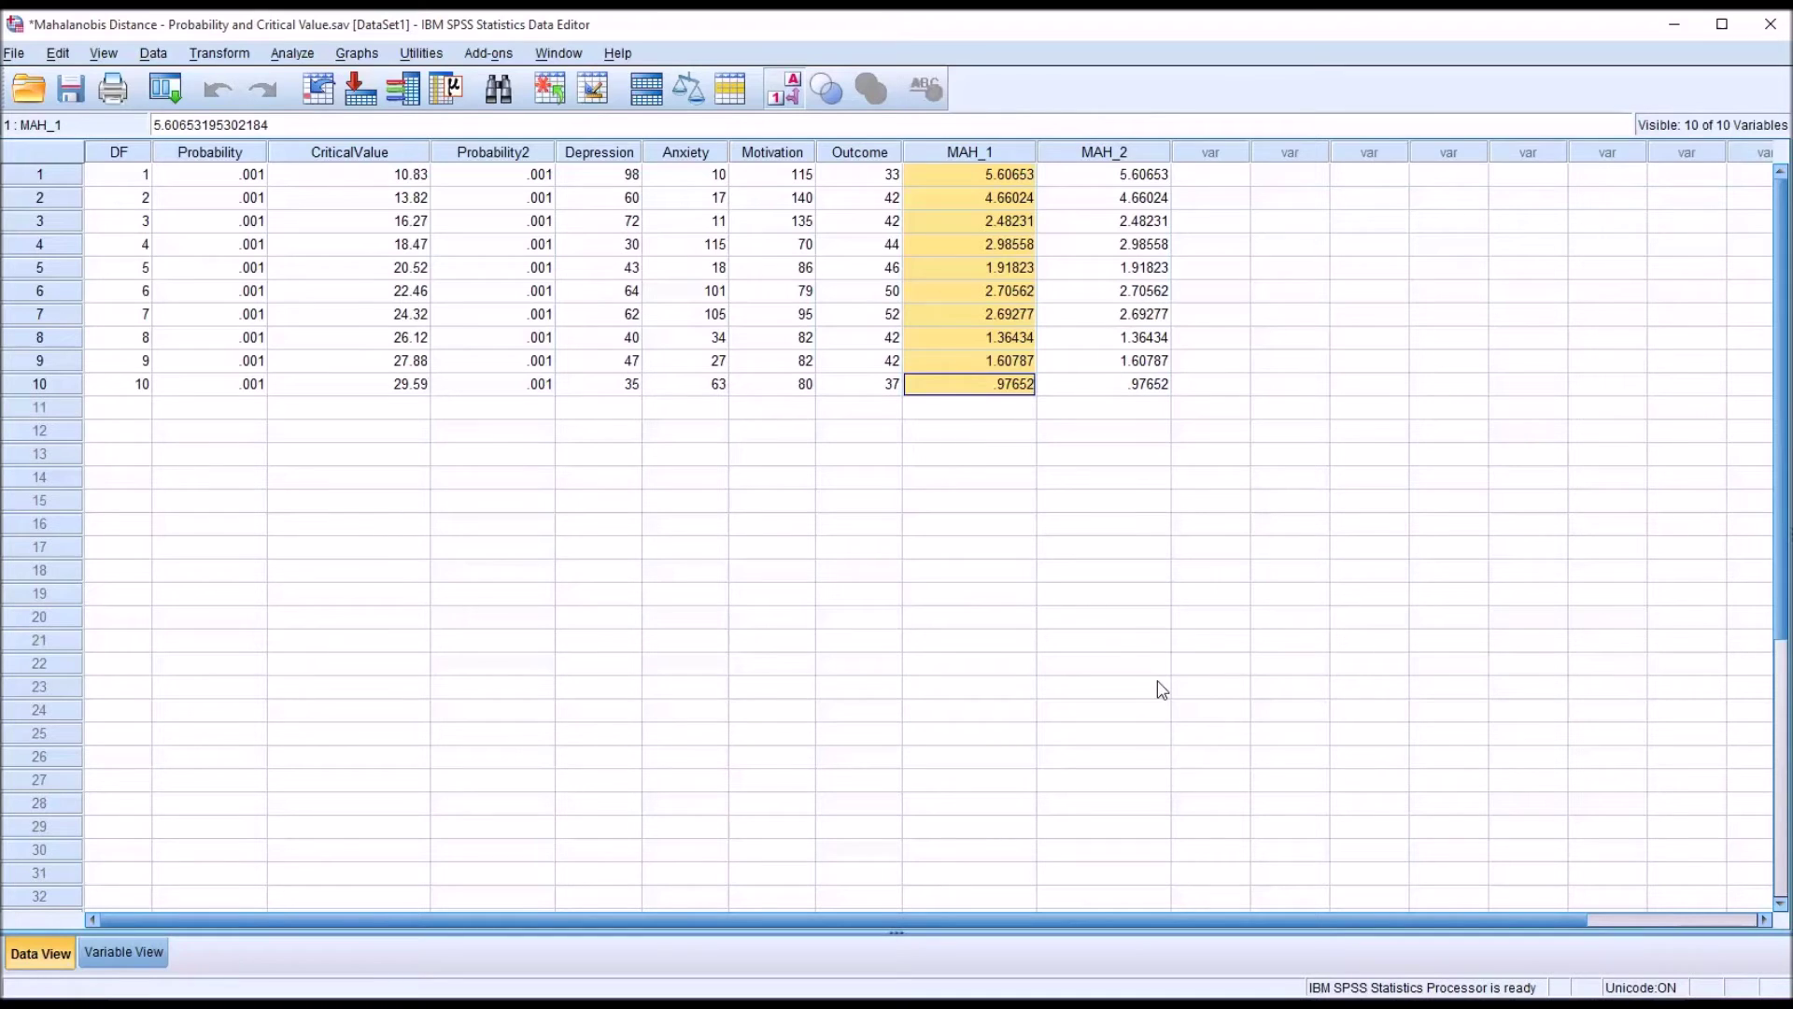
right_click(1091, 156)
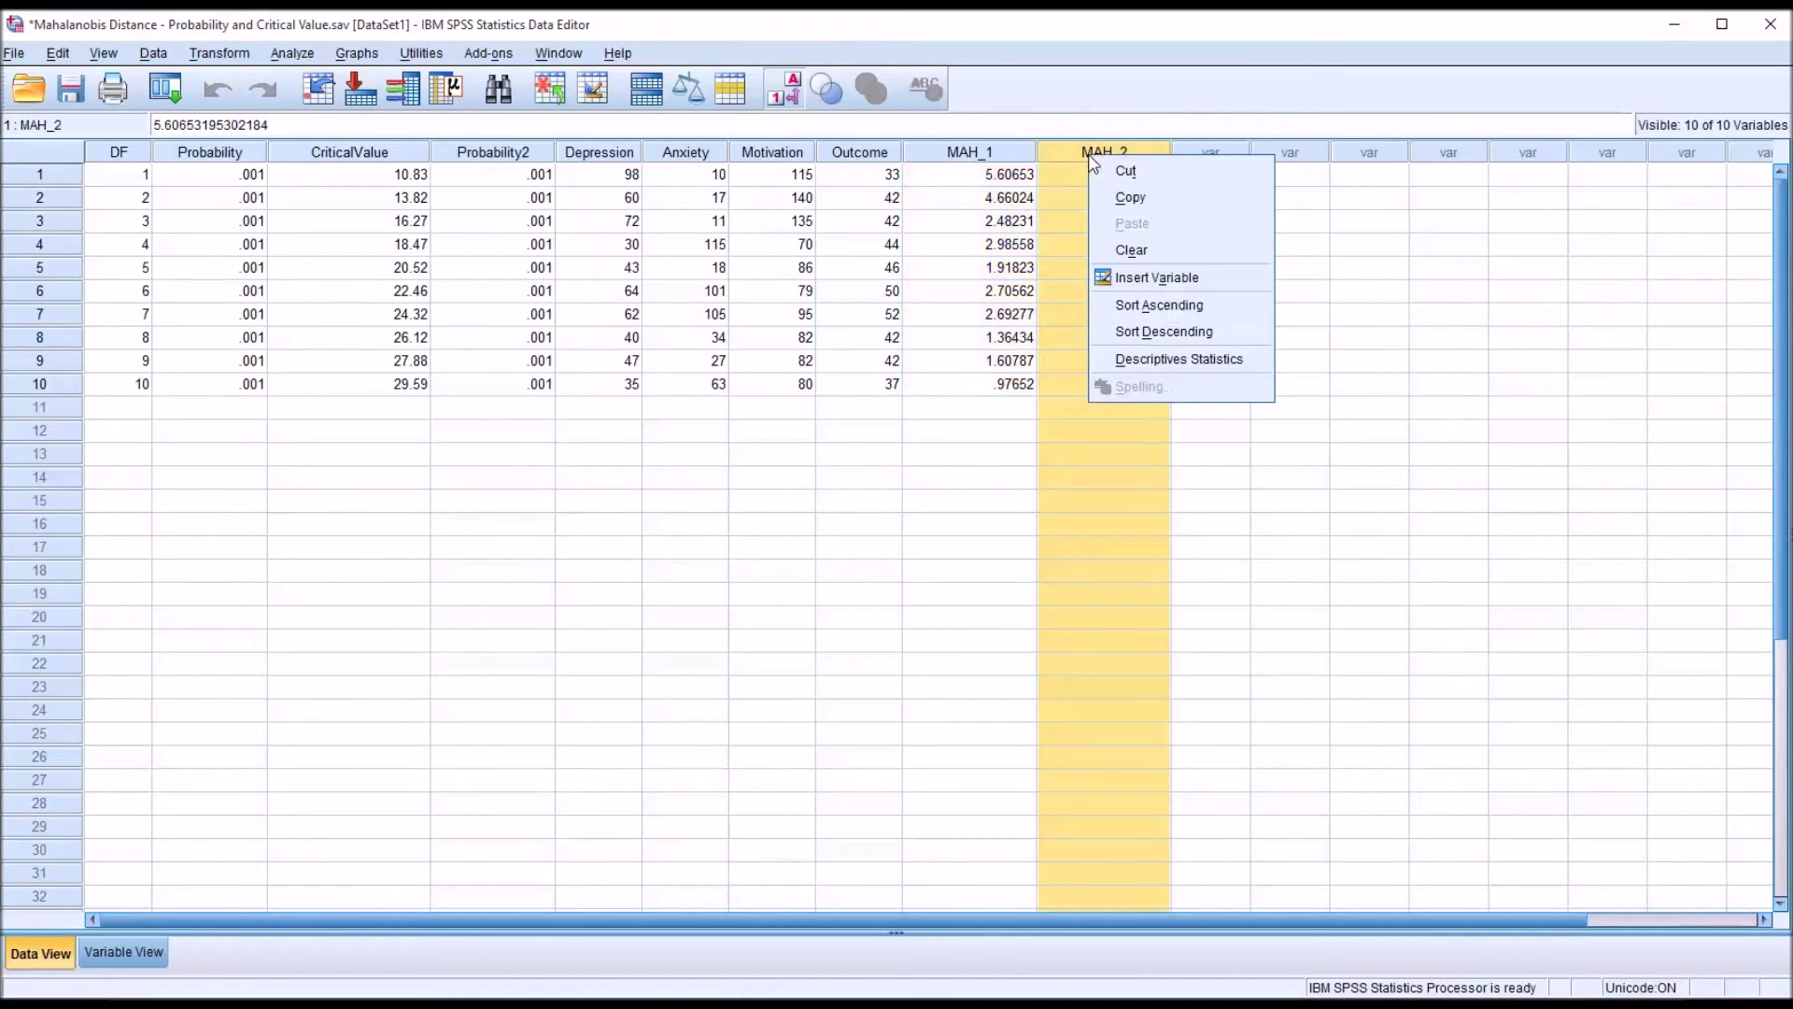
click(1128, 252)
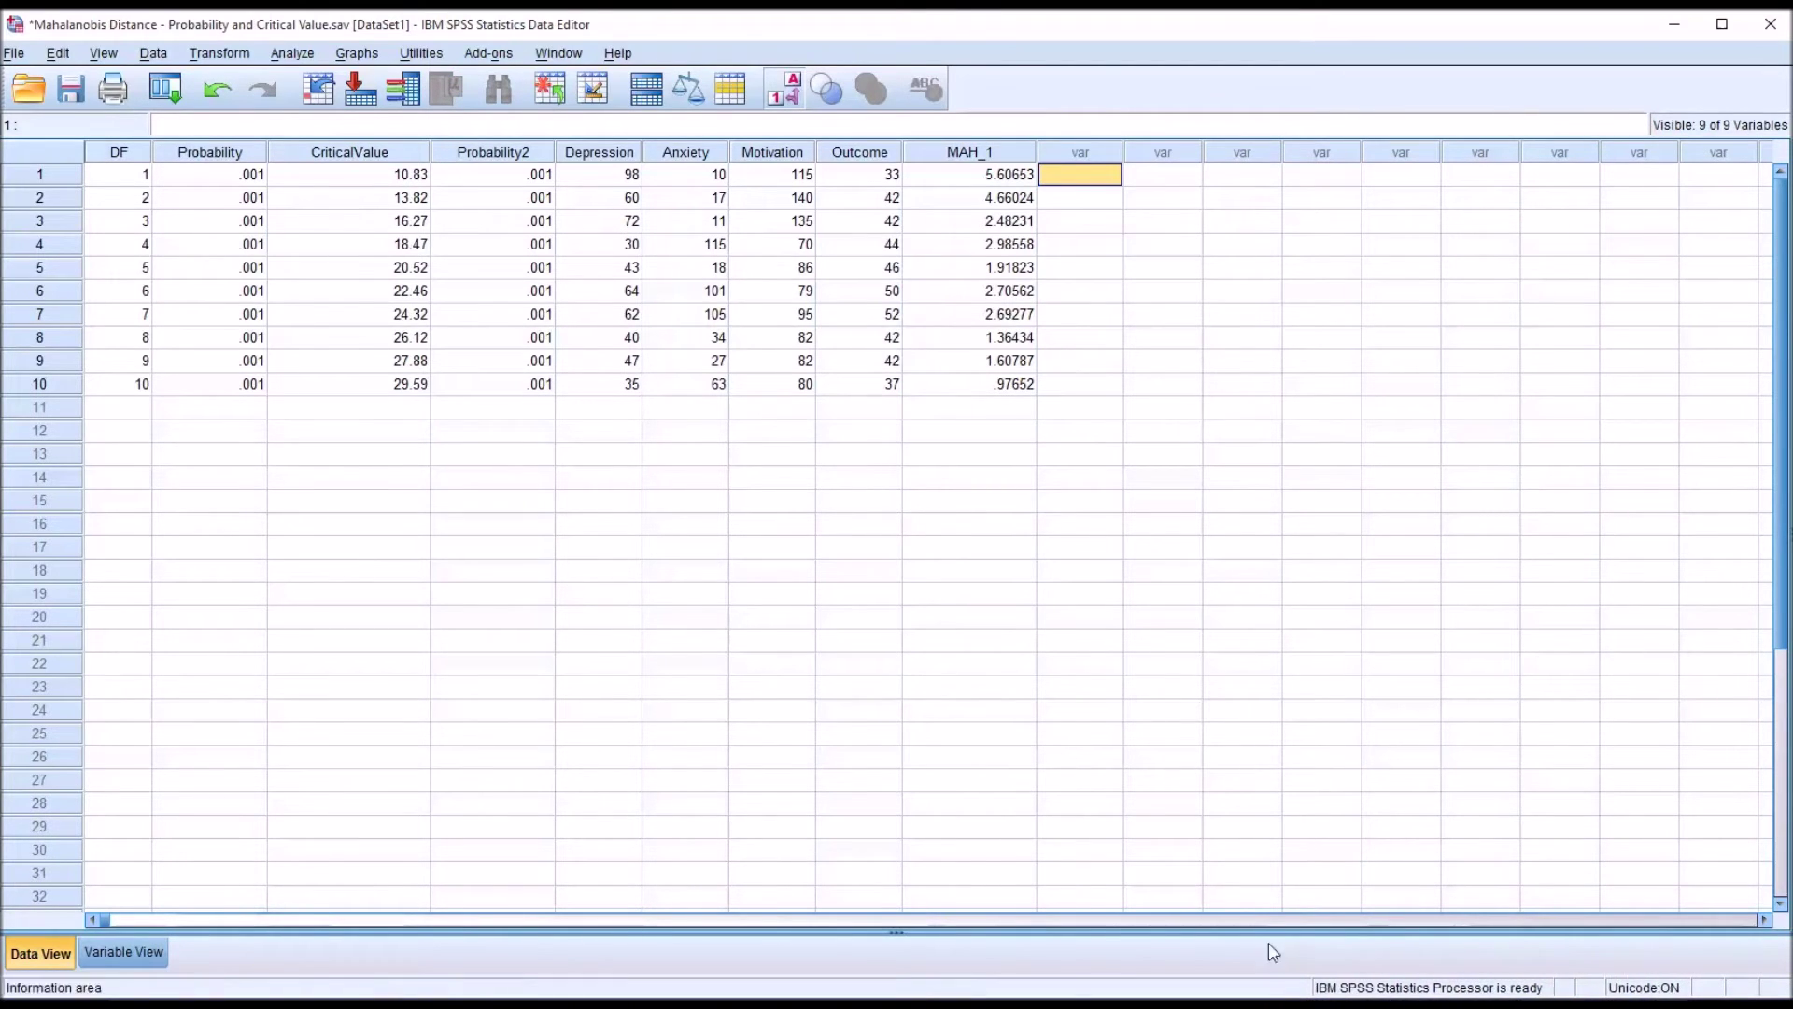
Compare the first case's Mahalanobis distance with the critical value for 3 degrees of freedom, one for each predictor column
mouse_move(945, 182)
mouse_down()
mouse_move(955, 402)
mouse_move(974, 180)
mouse_up()
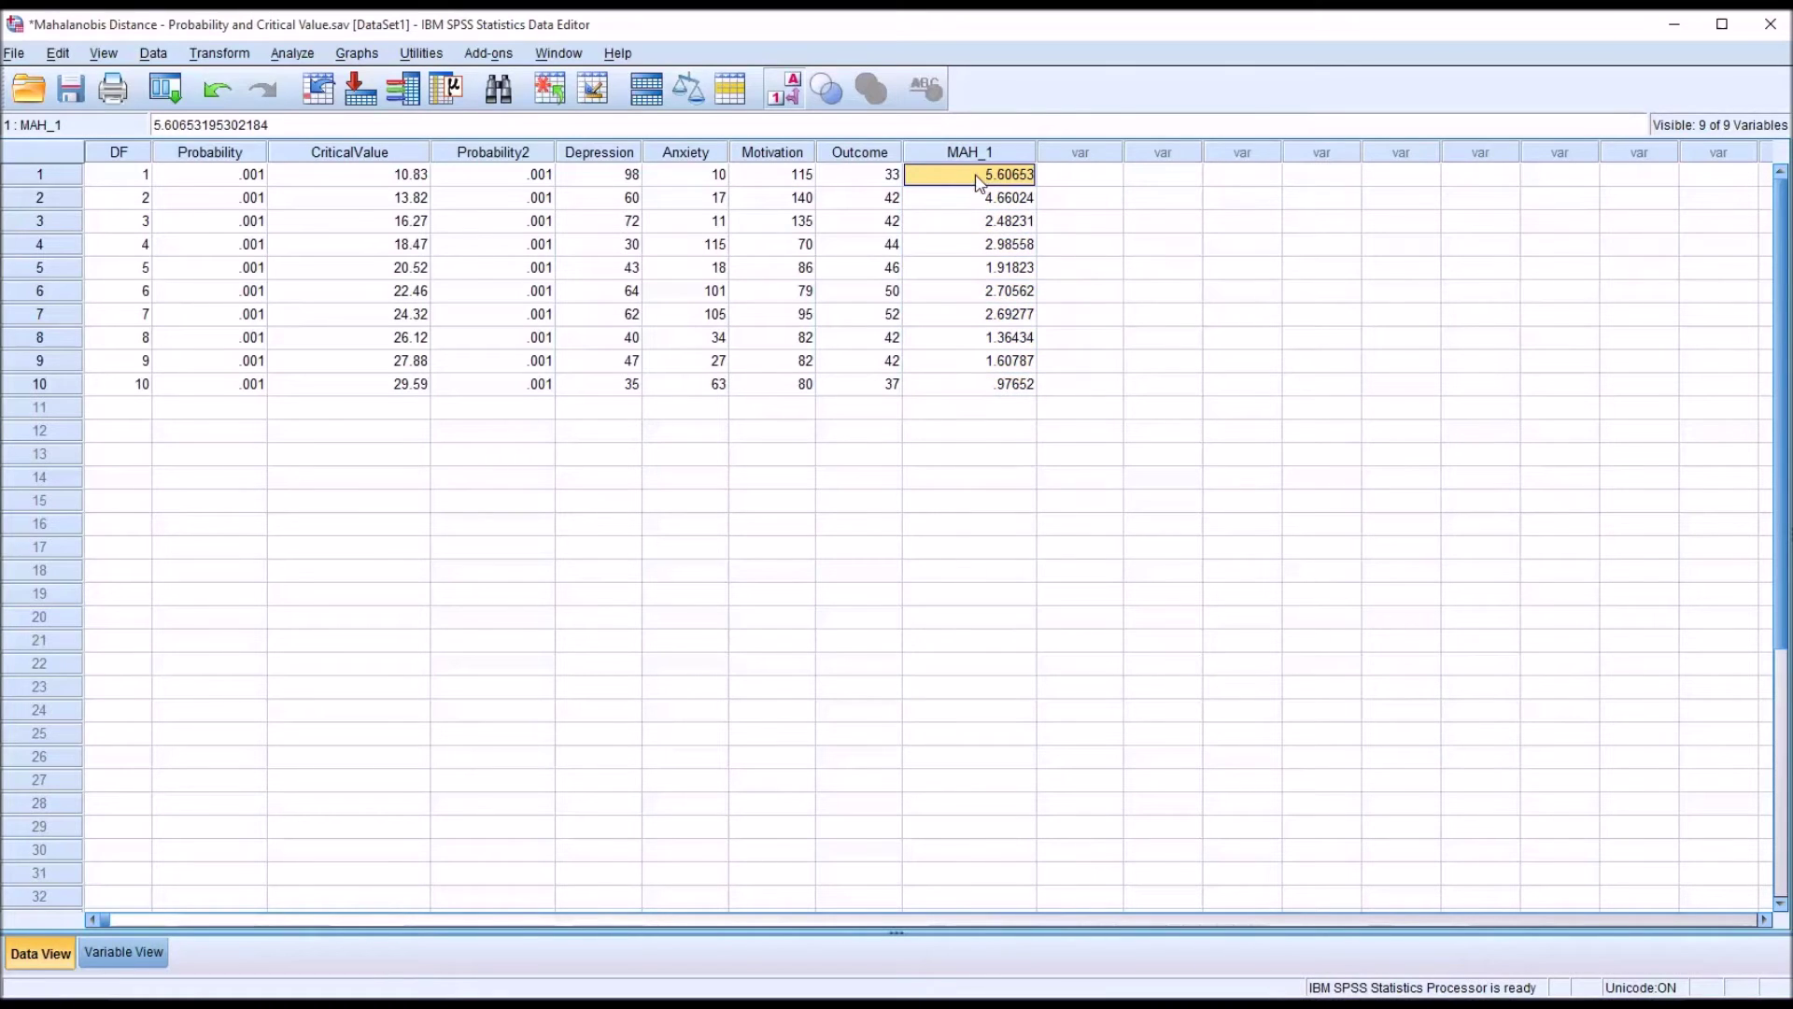
drag(630, 176, 799, 178)
click(974, 184)
click(596, 152)
click(667, 154)
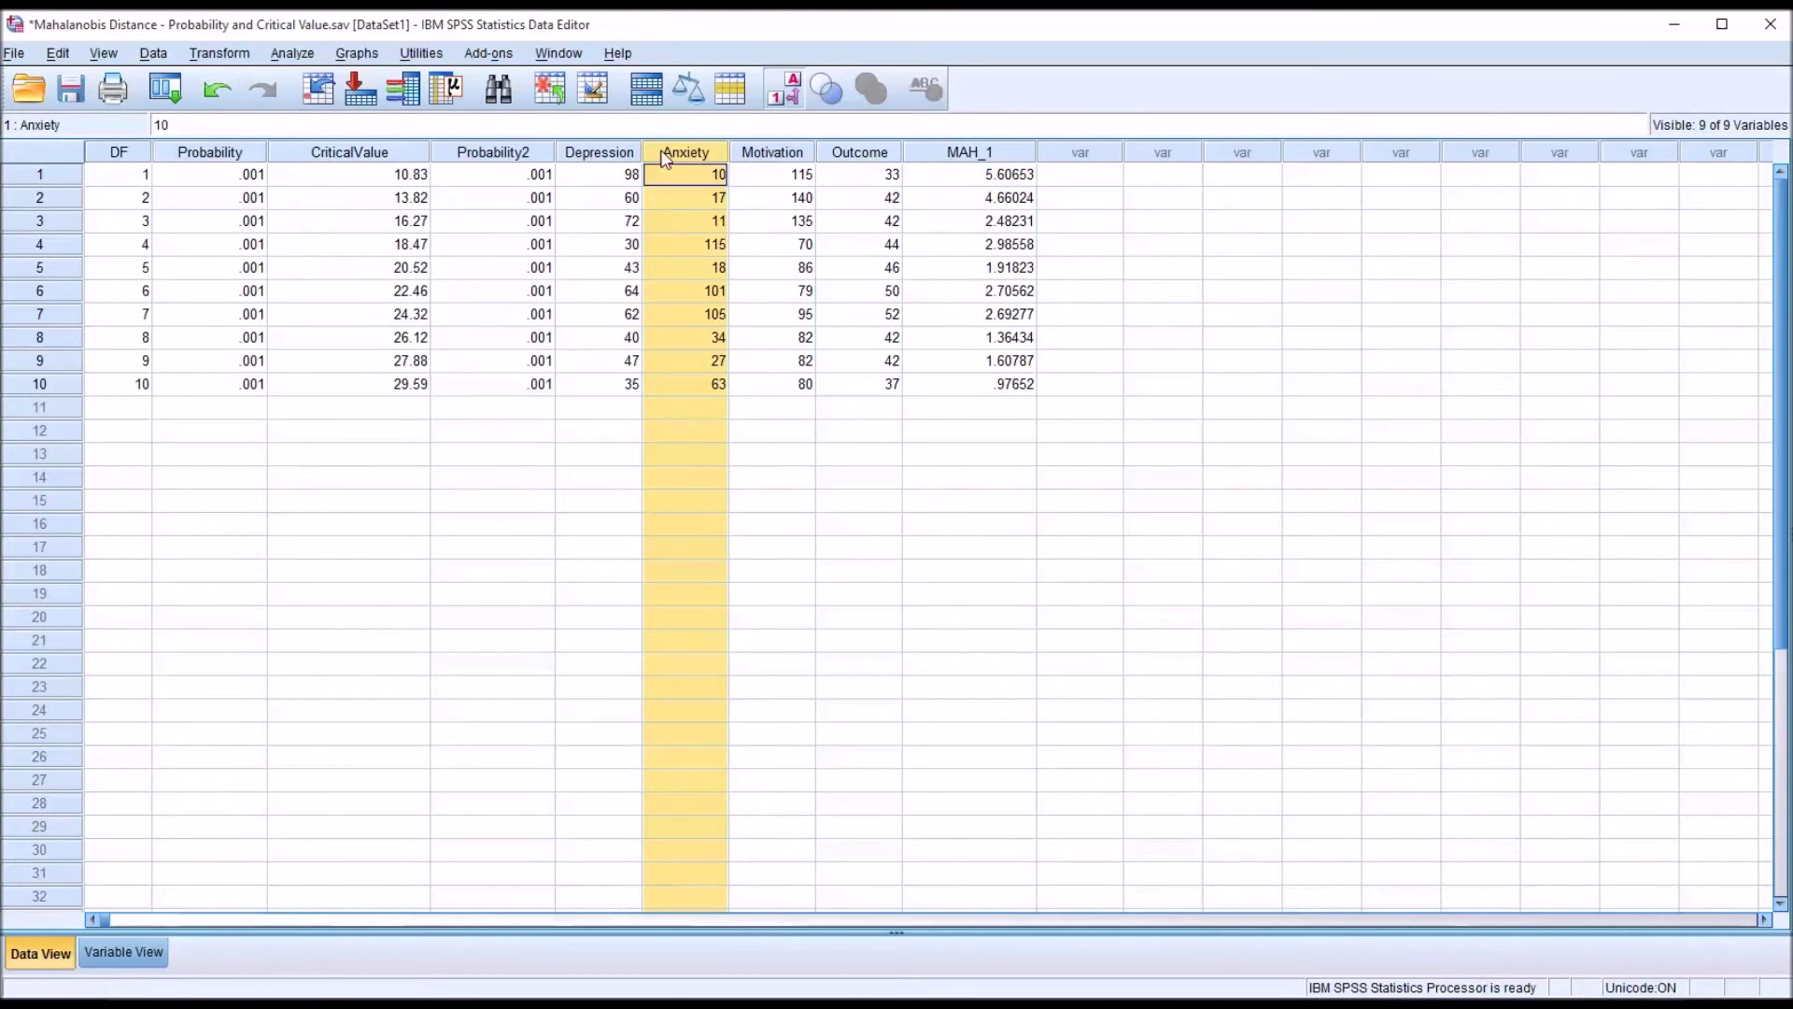
click(753, 156)
click(139, 224)
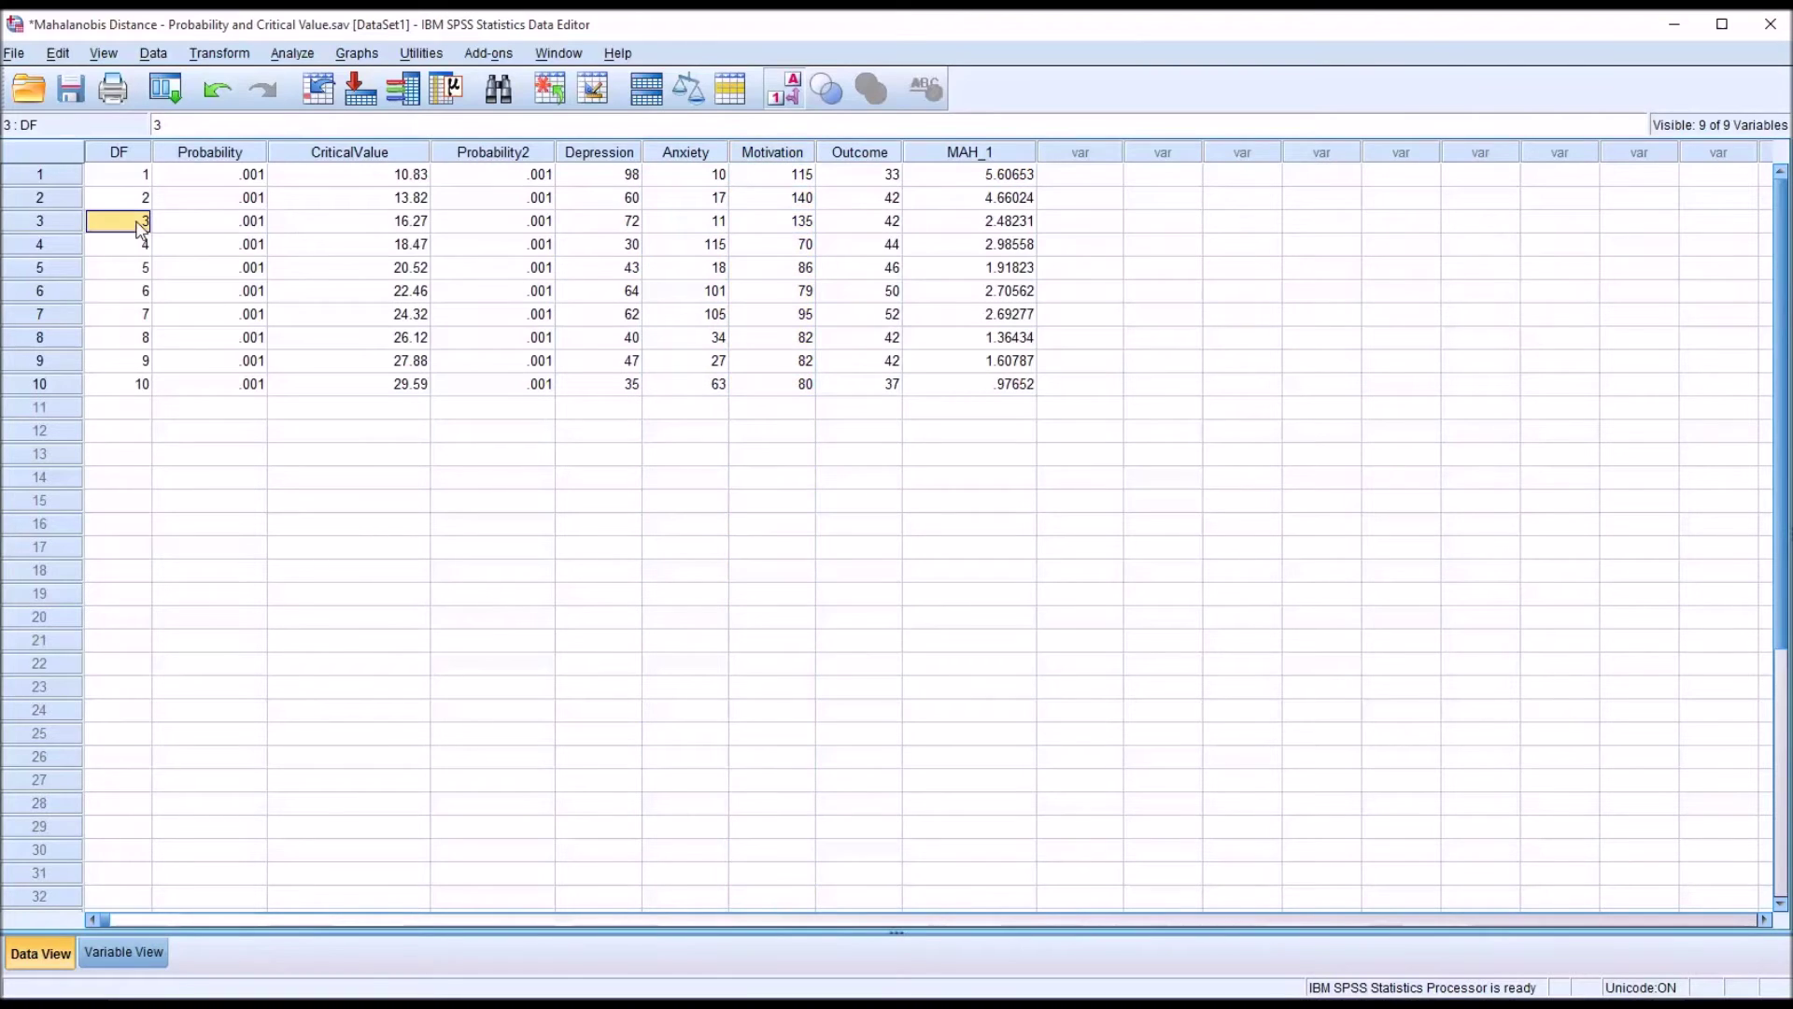
click(366, 226)
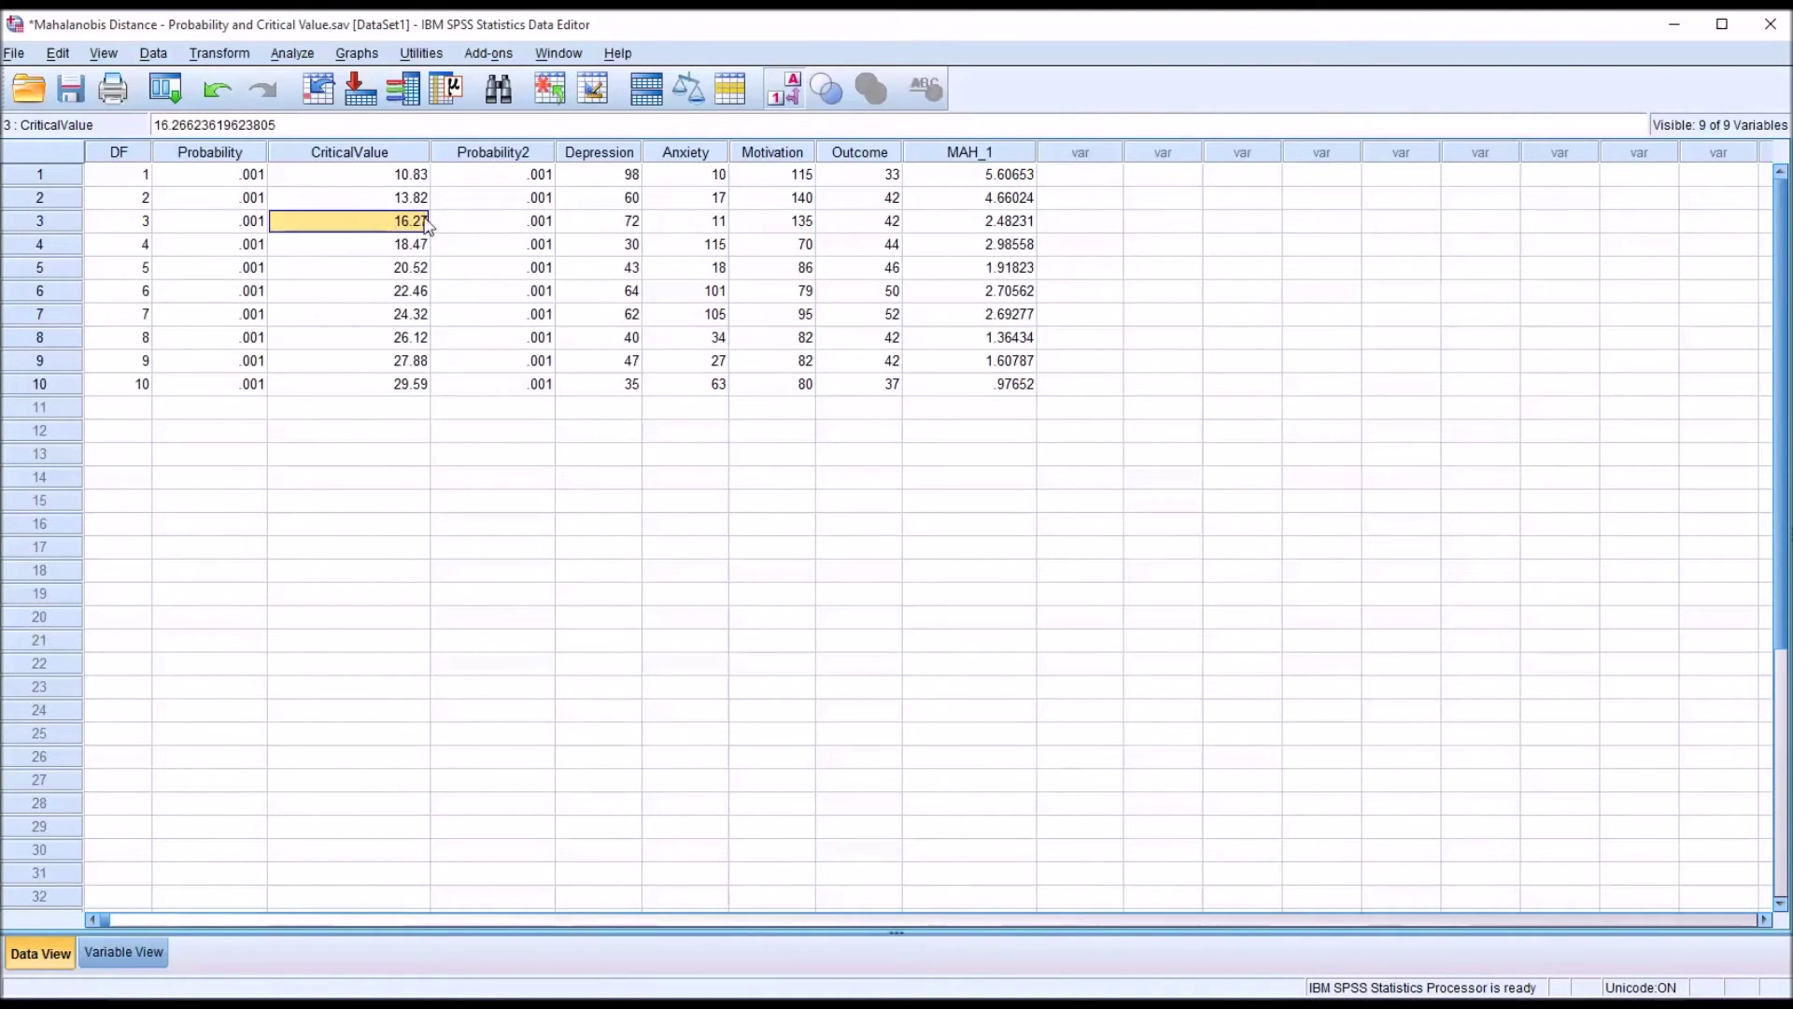
click(965, 178)
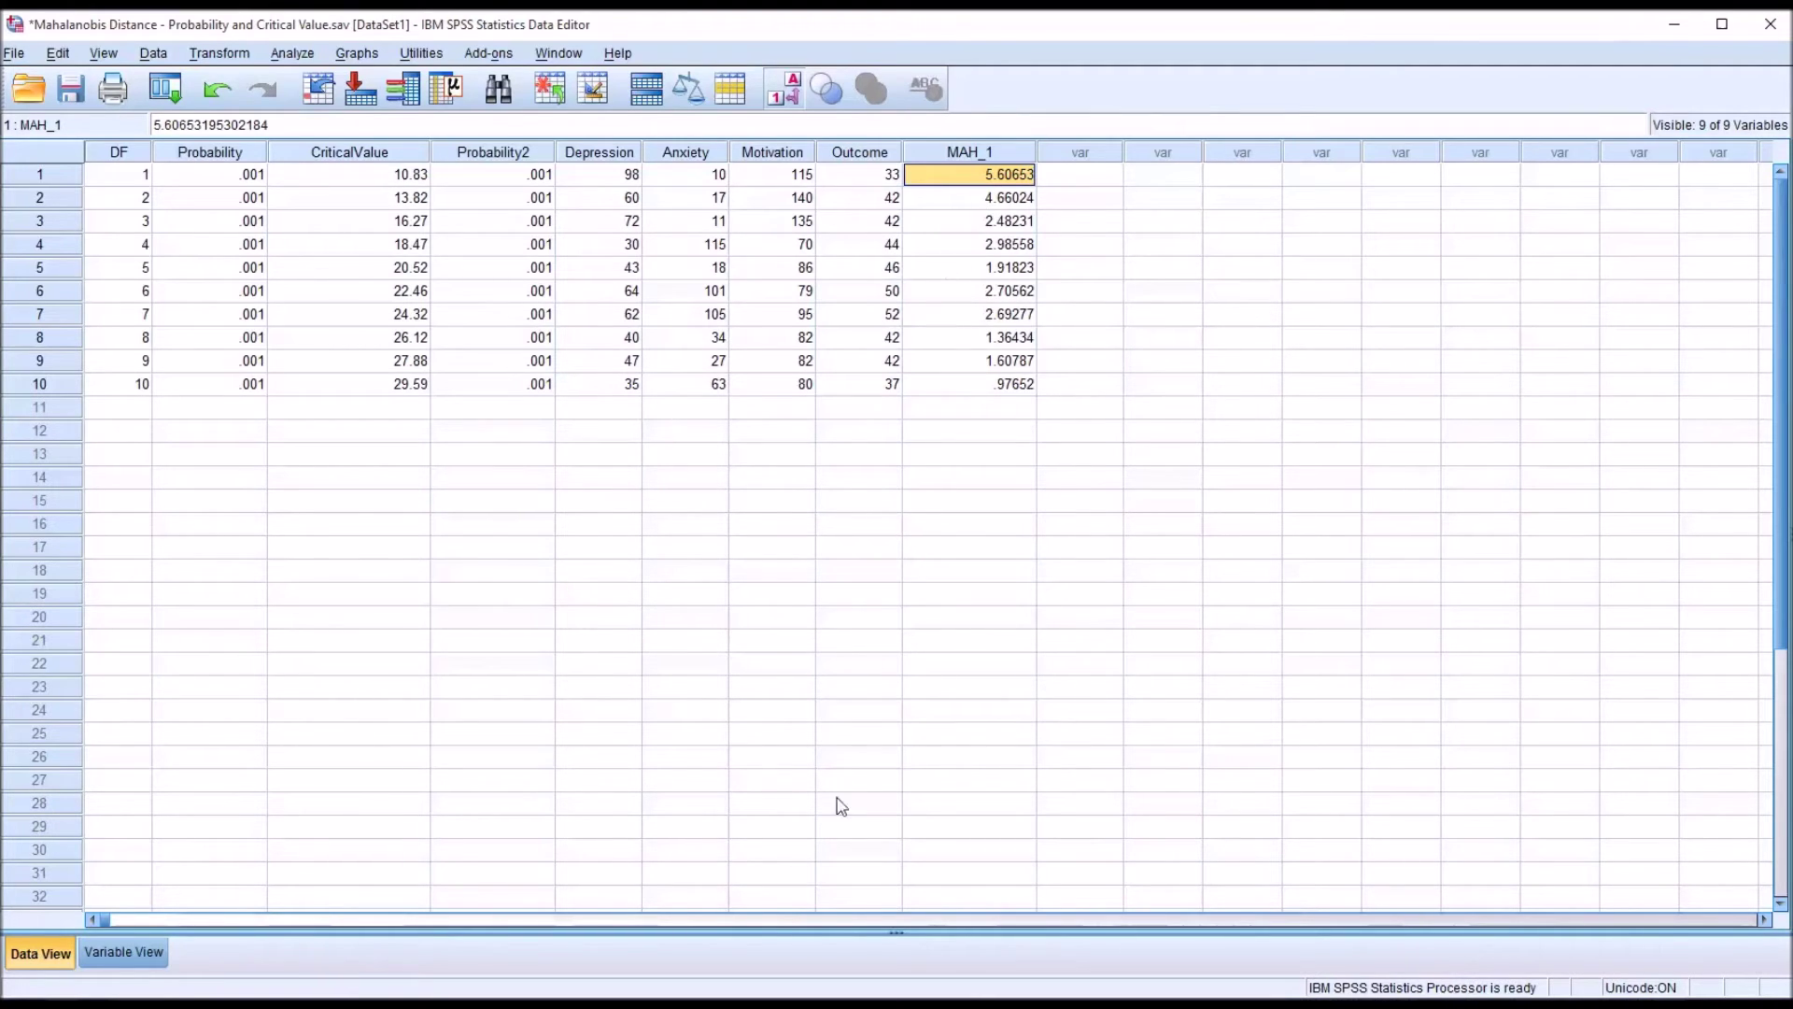
Start a variable computation with the target variable Probability_MD and 3 as the degrees of freedom in the CDF.CHISQ expression
click(222, 58)
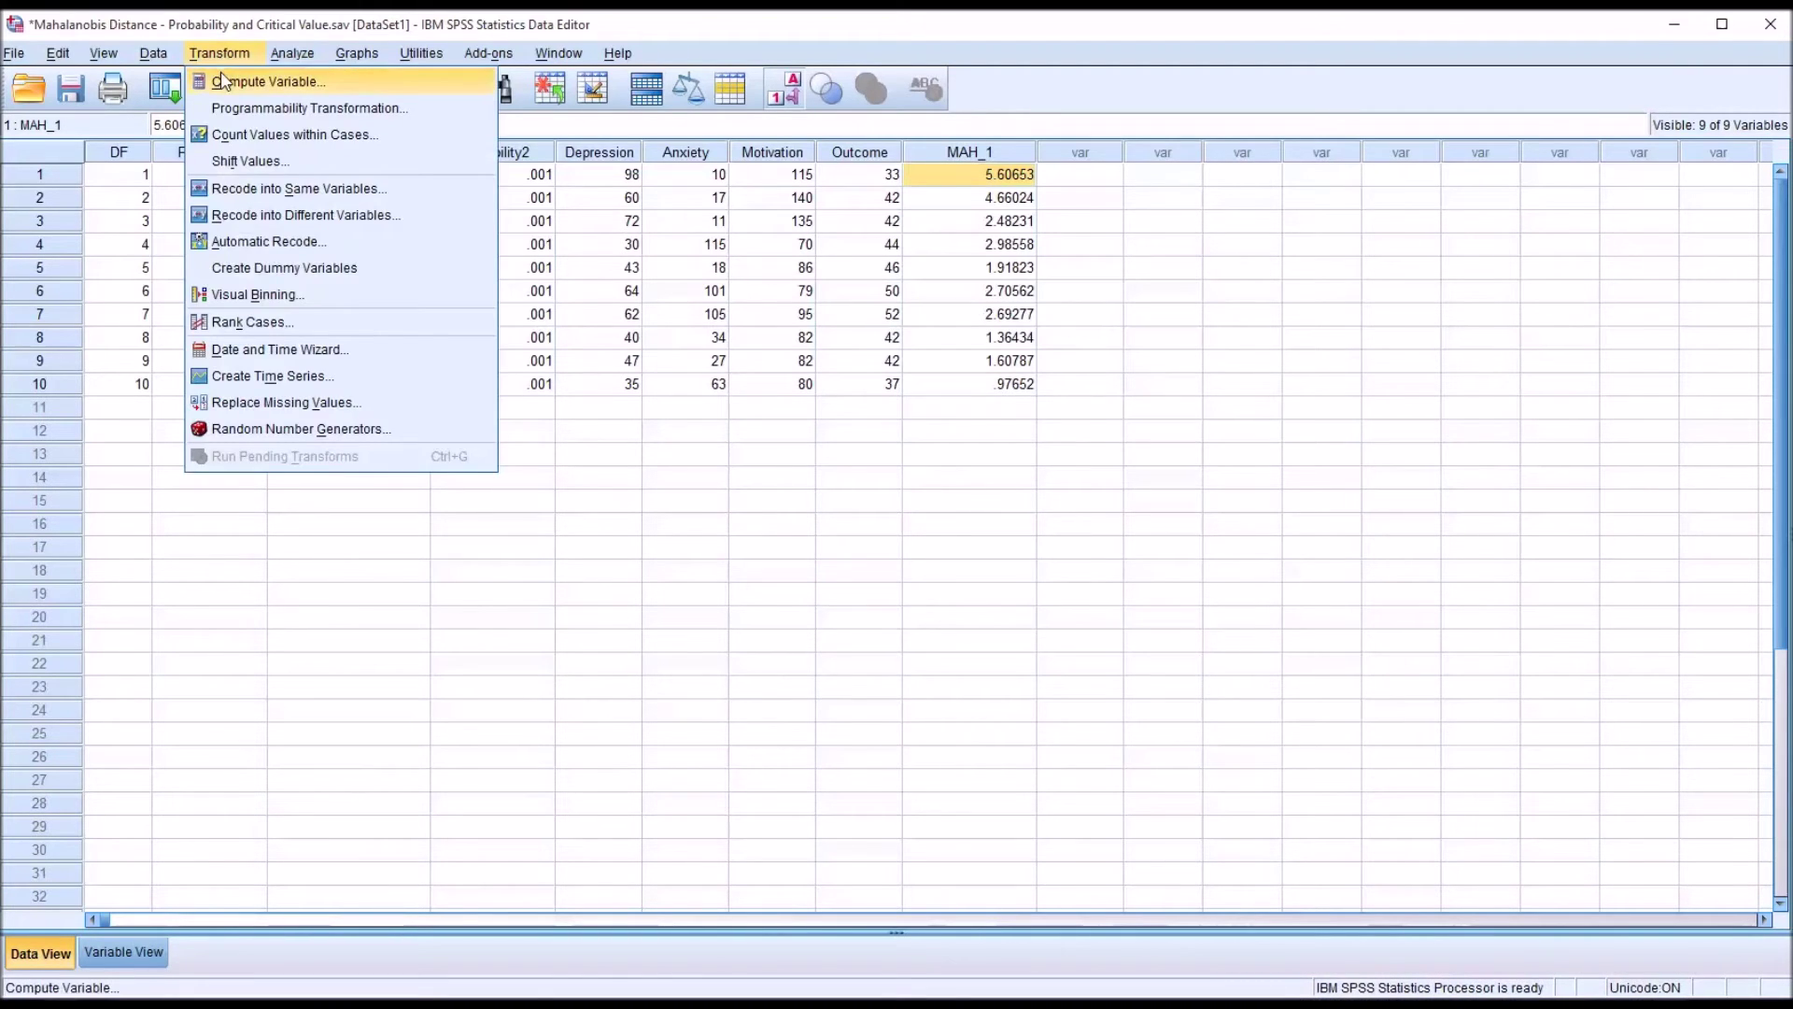
click(222, 80)
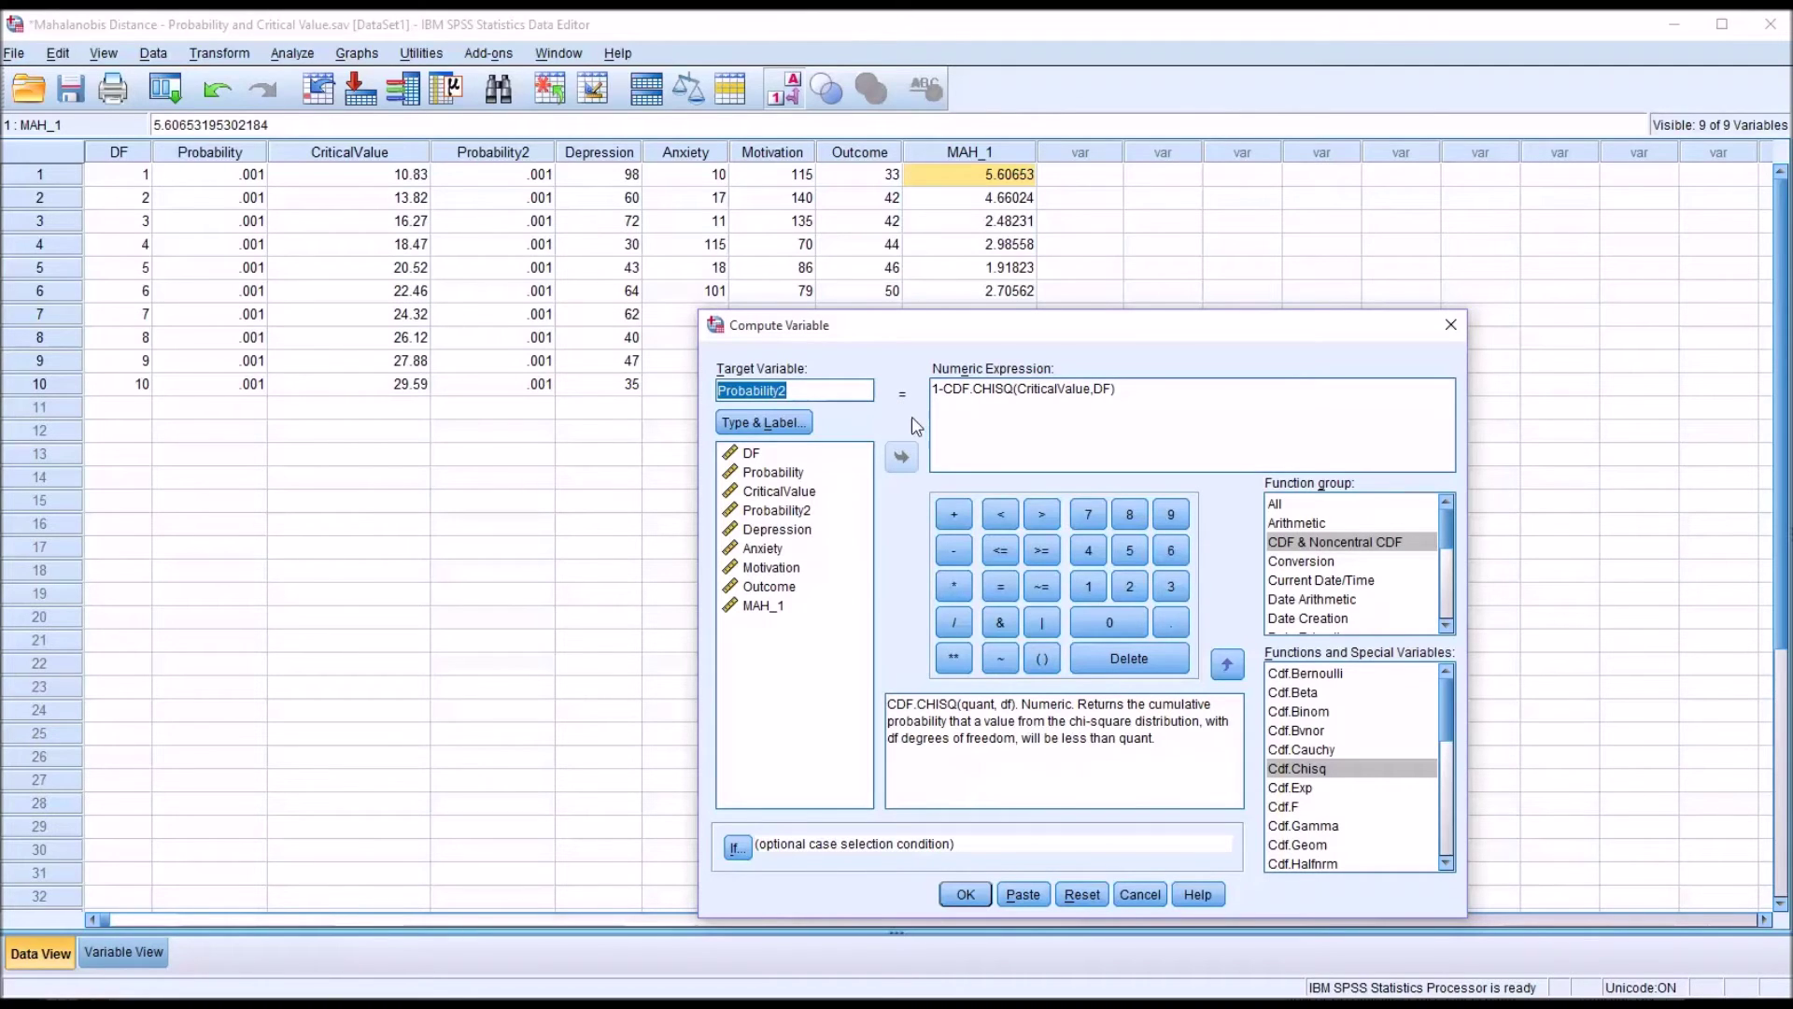
click(795, 391)
drag(1095, 391, 1102, 388)
text(3)
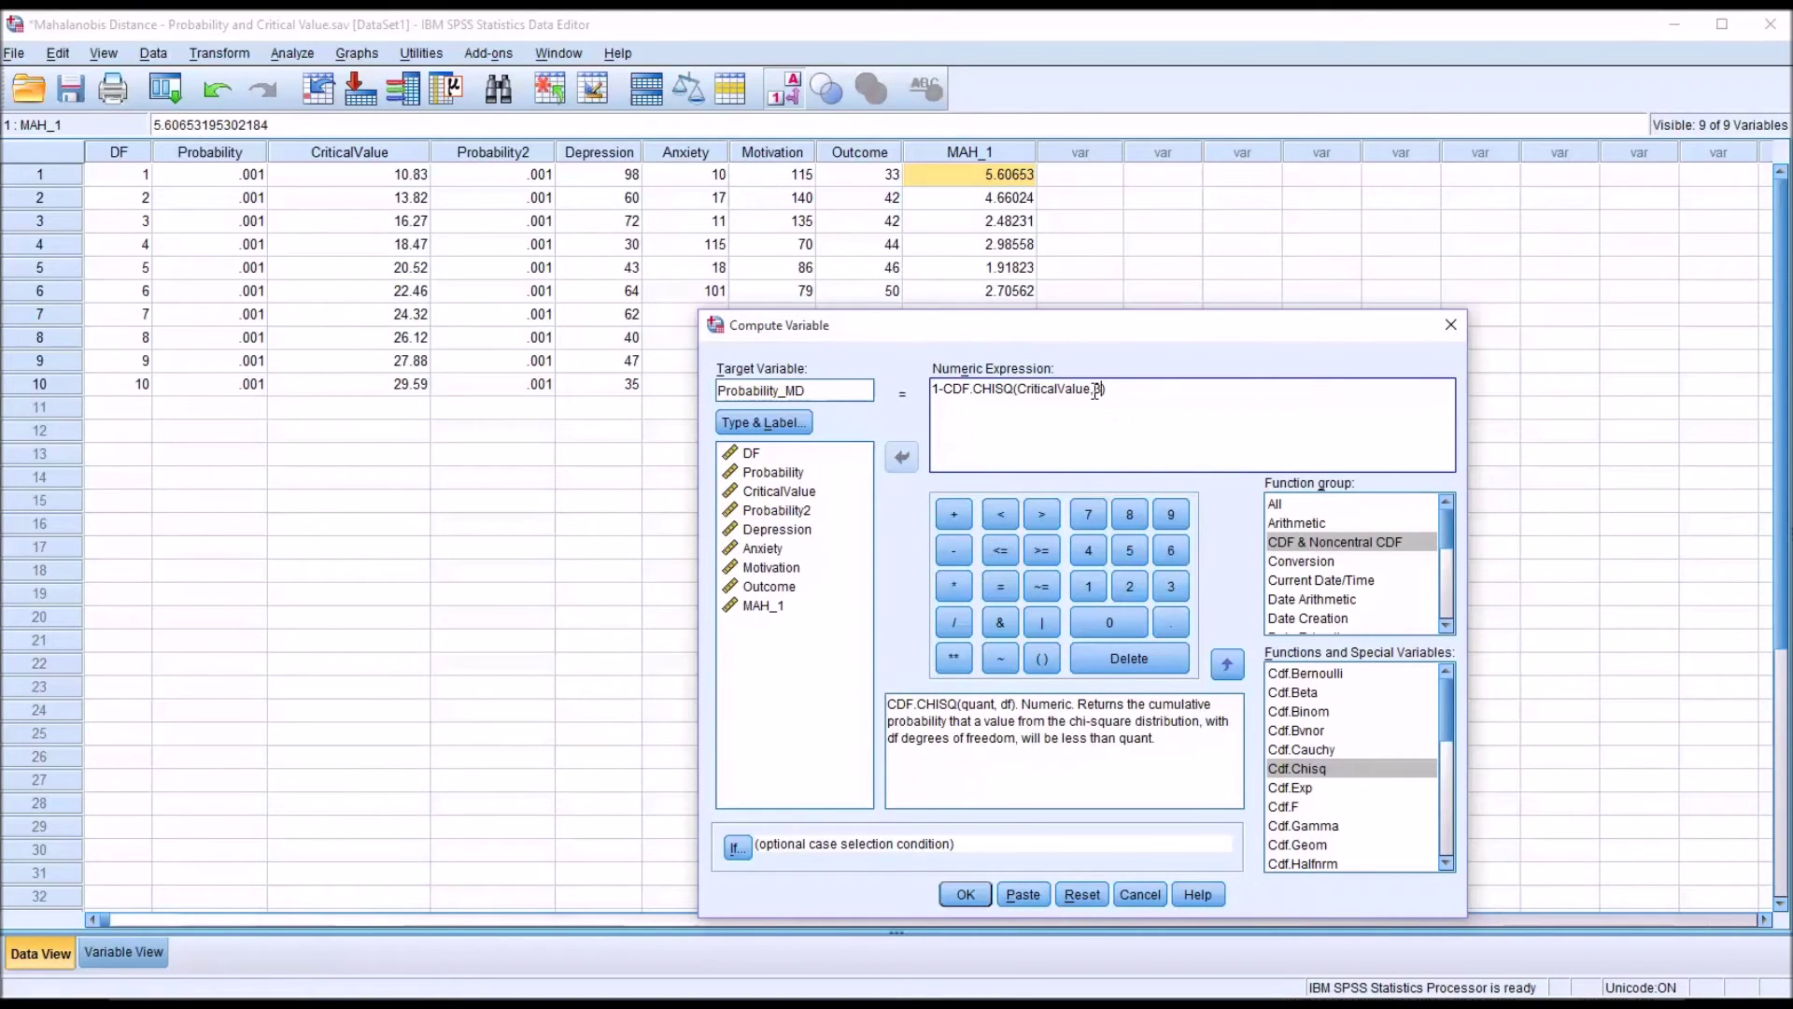
Replace CriticalValue with MAH_1 so the expression reads 1-CDF.CHISQ(MAH_1,3), and run the computation
drag(1093, 388, 1018, 394)
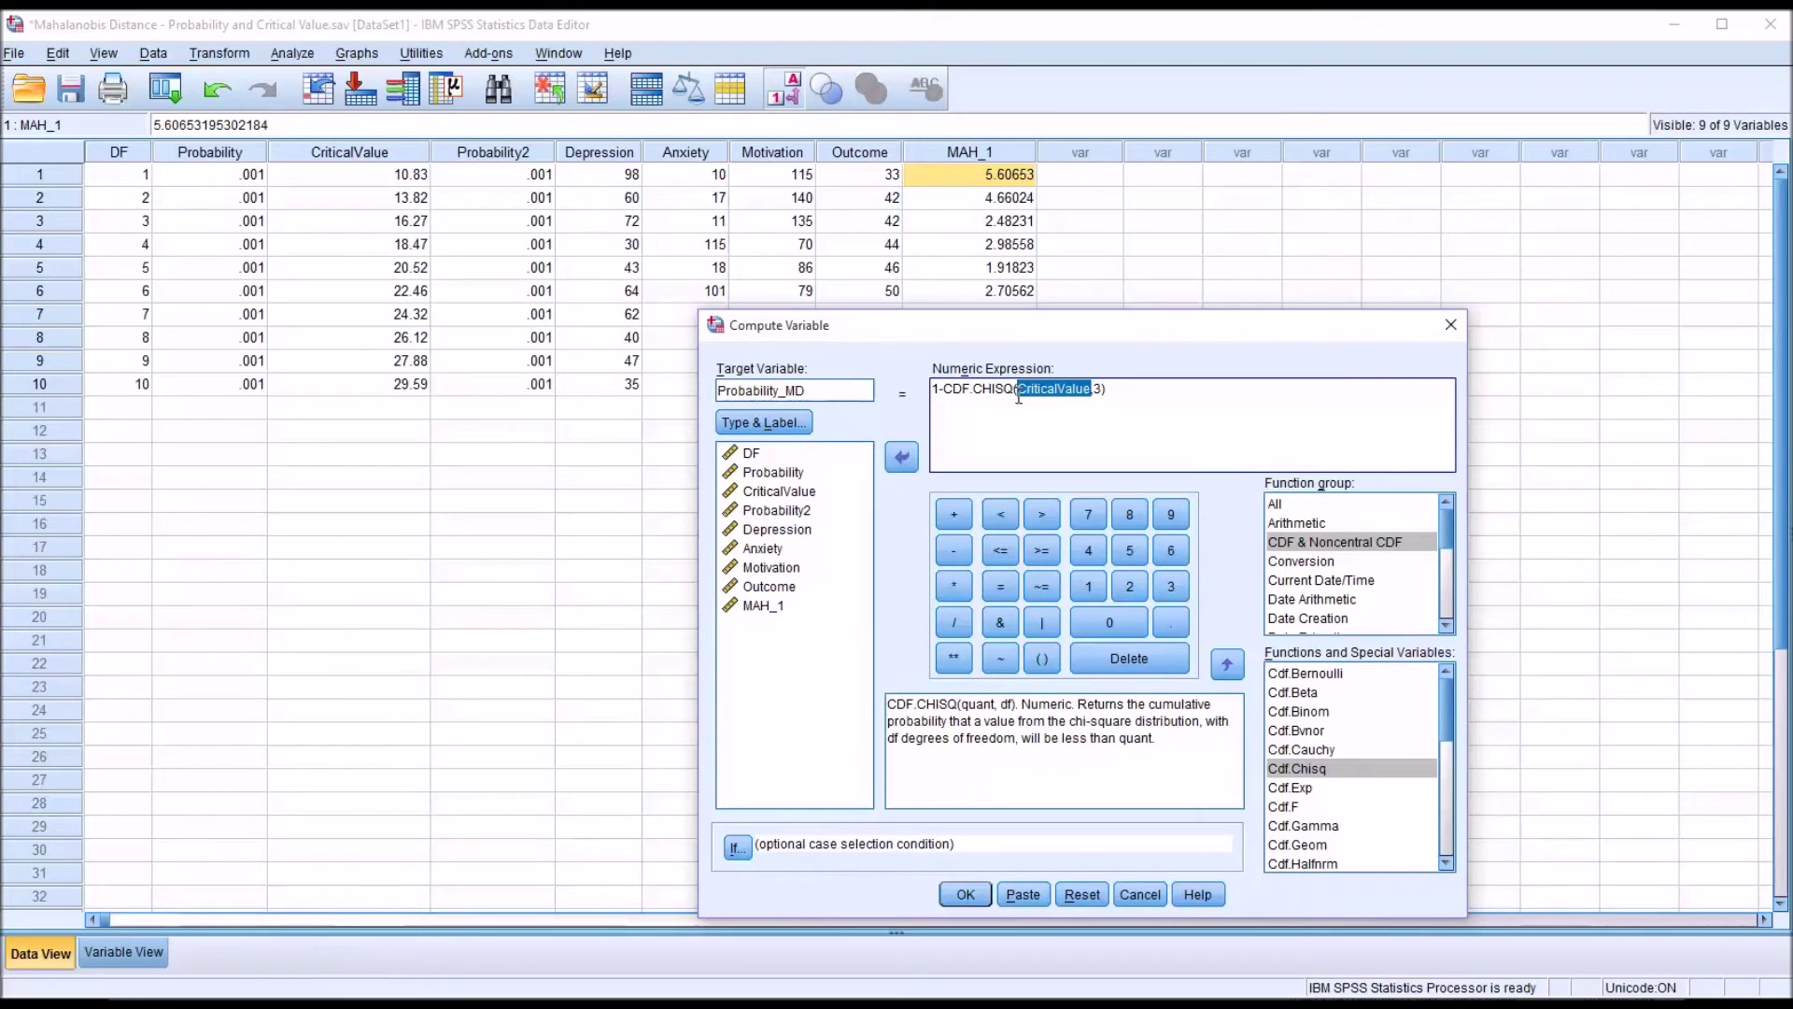
key(Delete)
text(,)
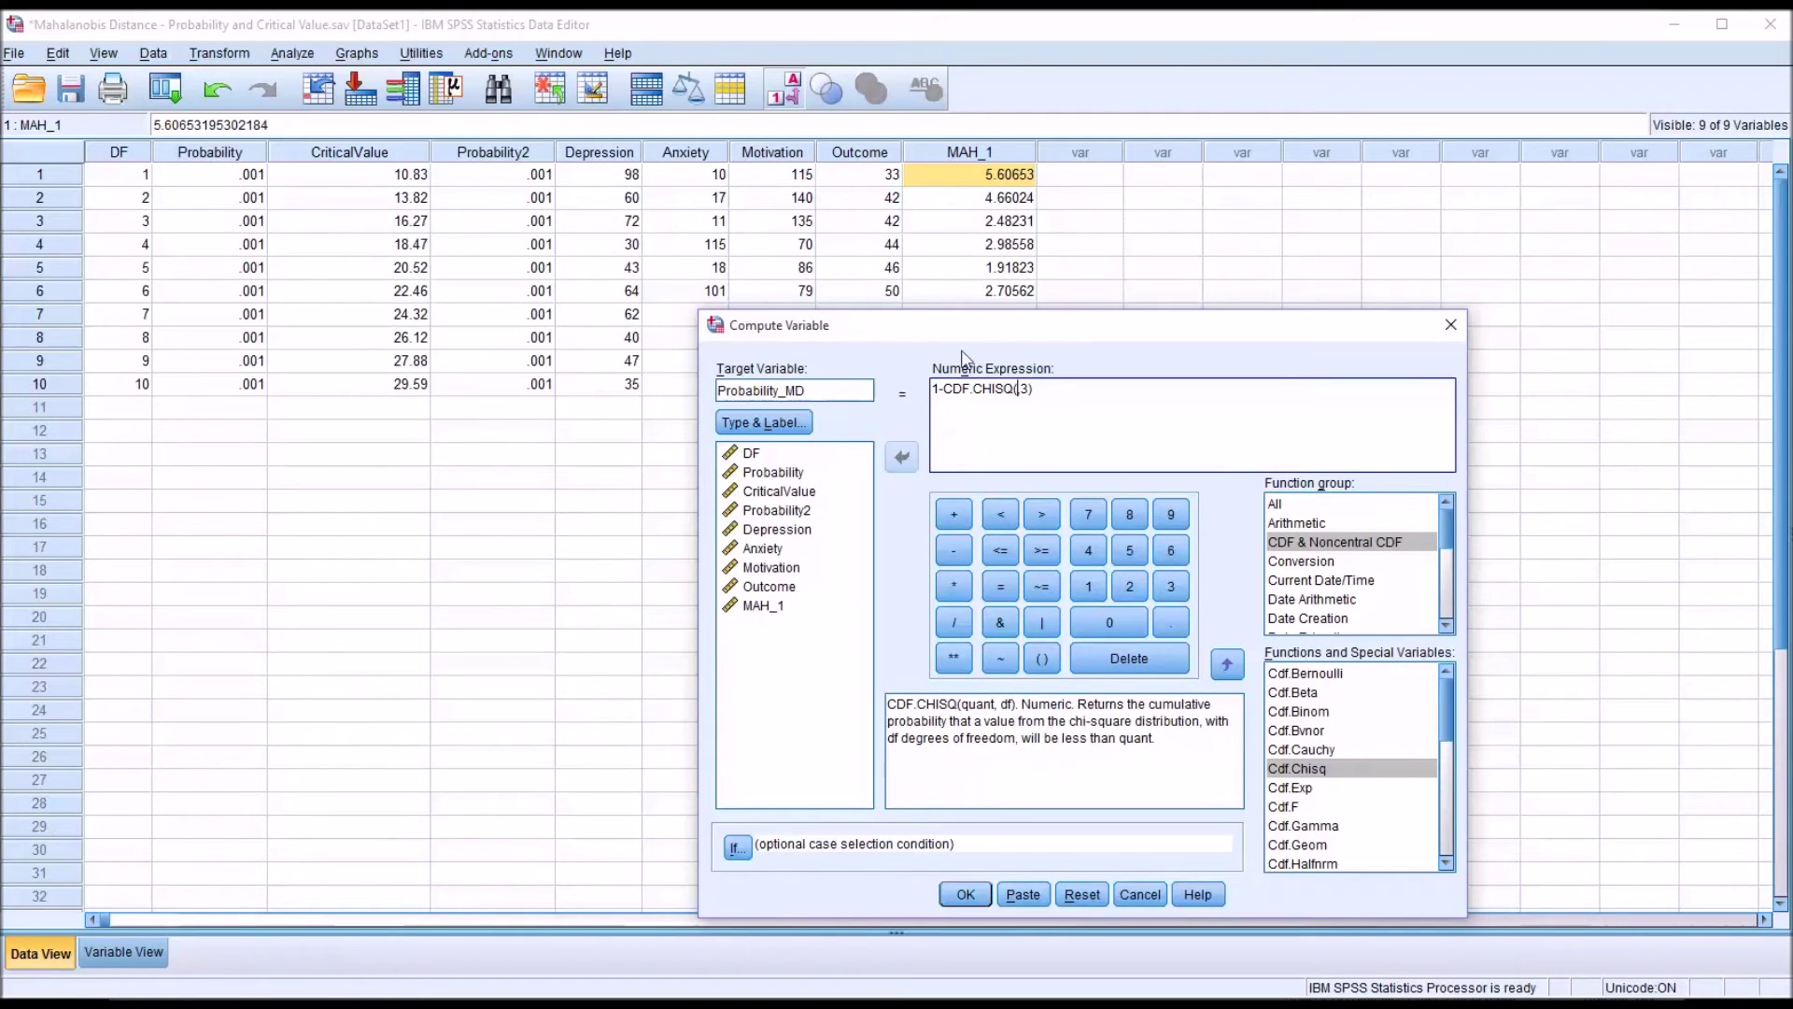
drag(771, 605, 1020, 404)
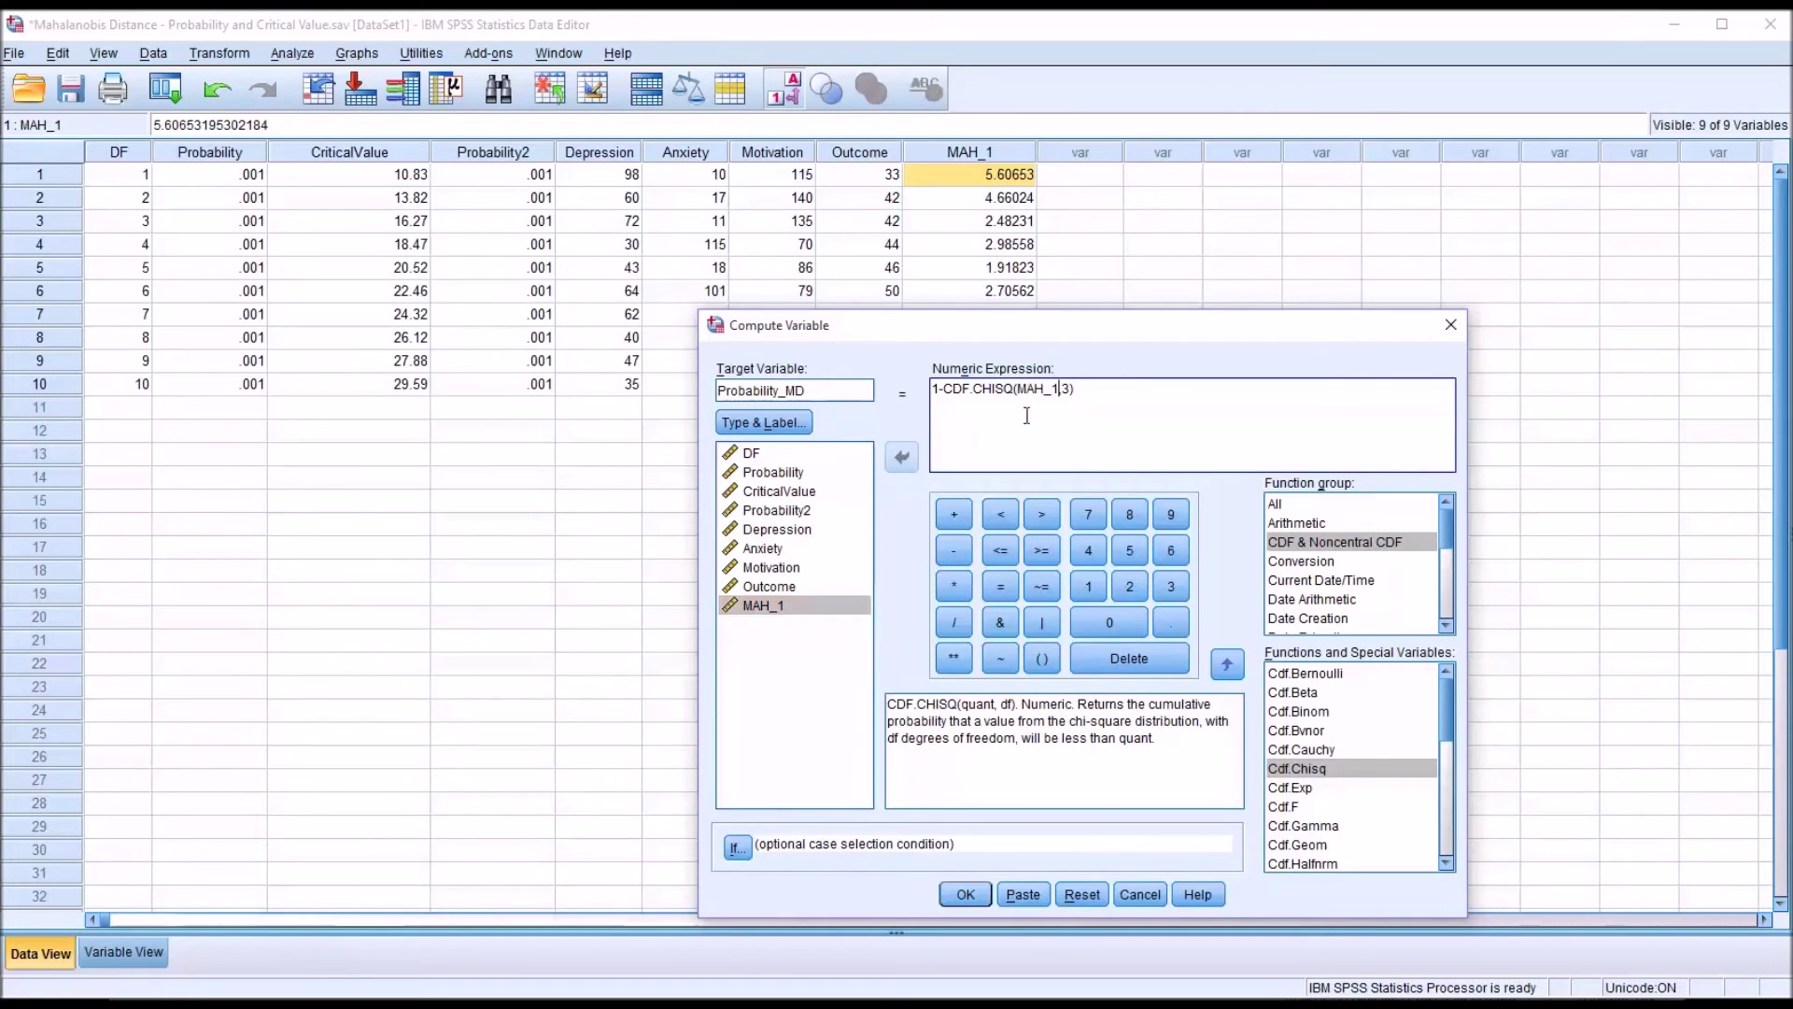
click(967, 896)
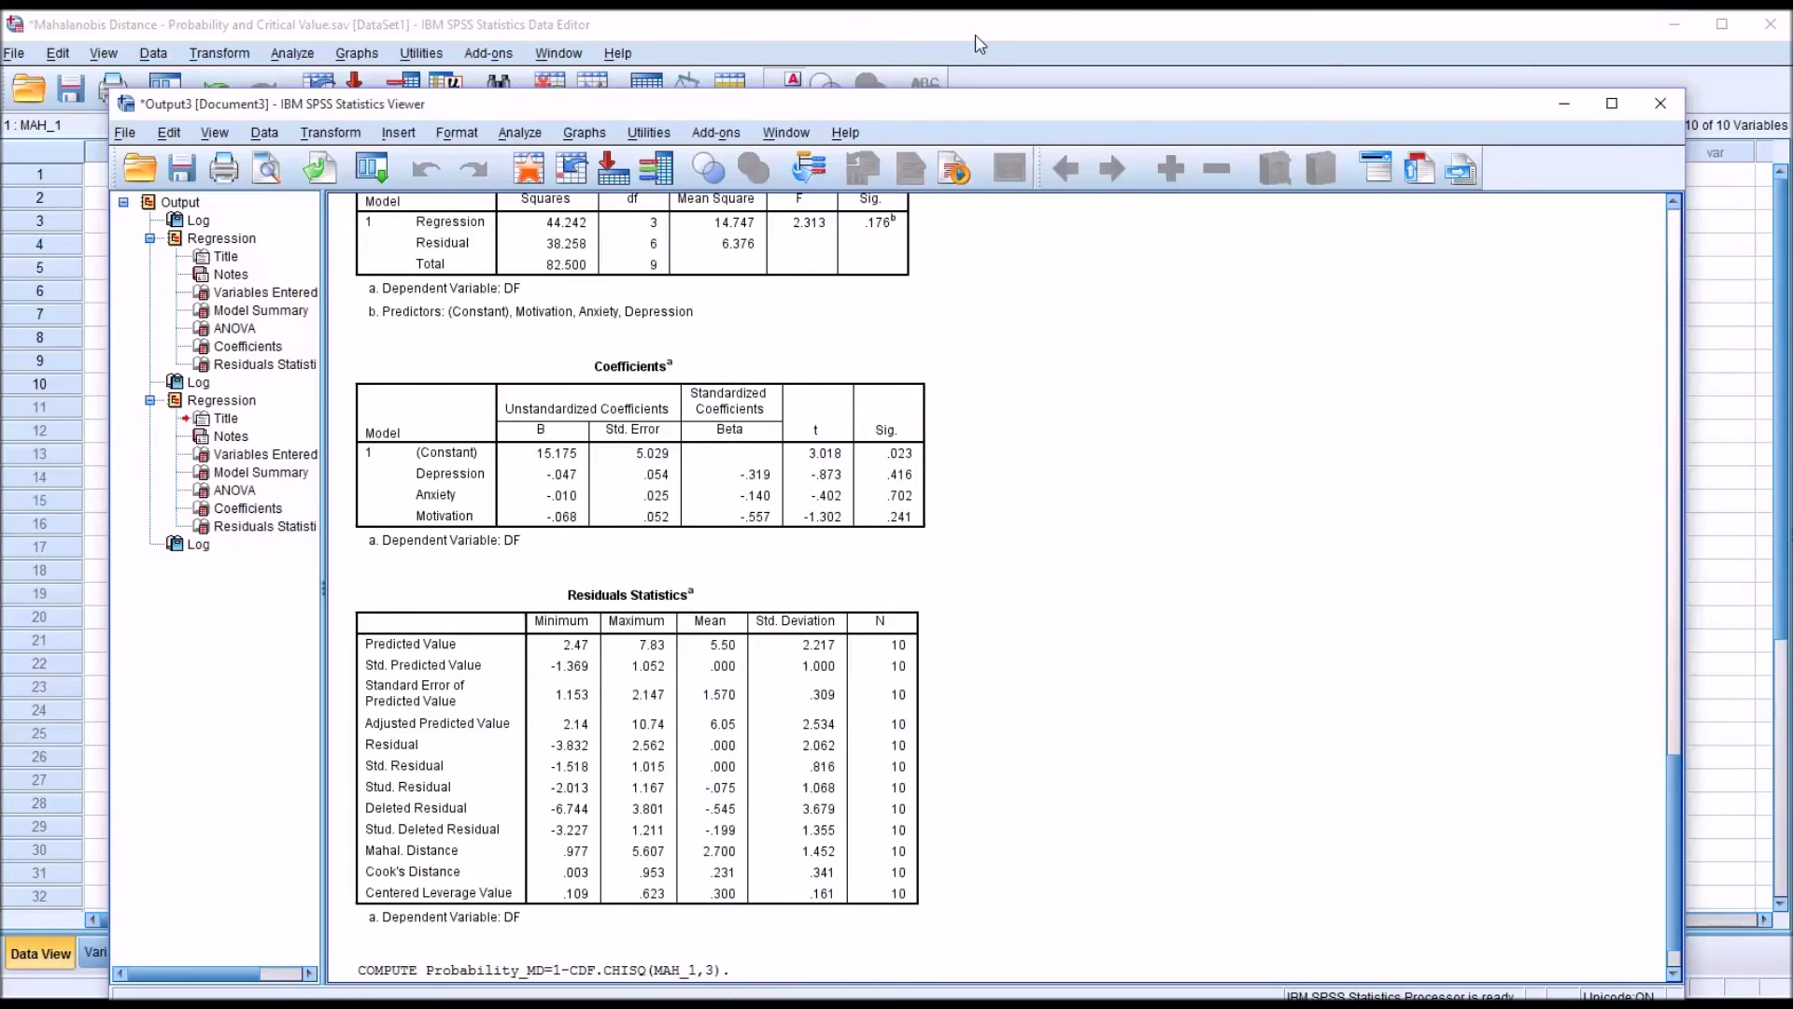
Return to the Data Editor and set the Probability_MD variable to display 6 decimals
click(978, 44)
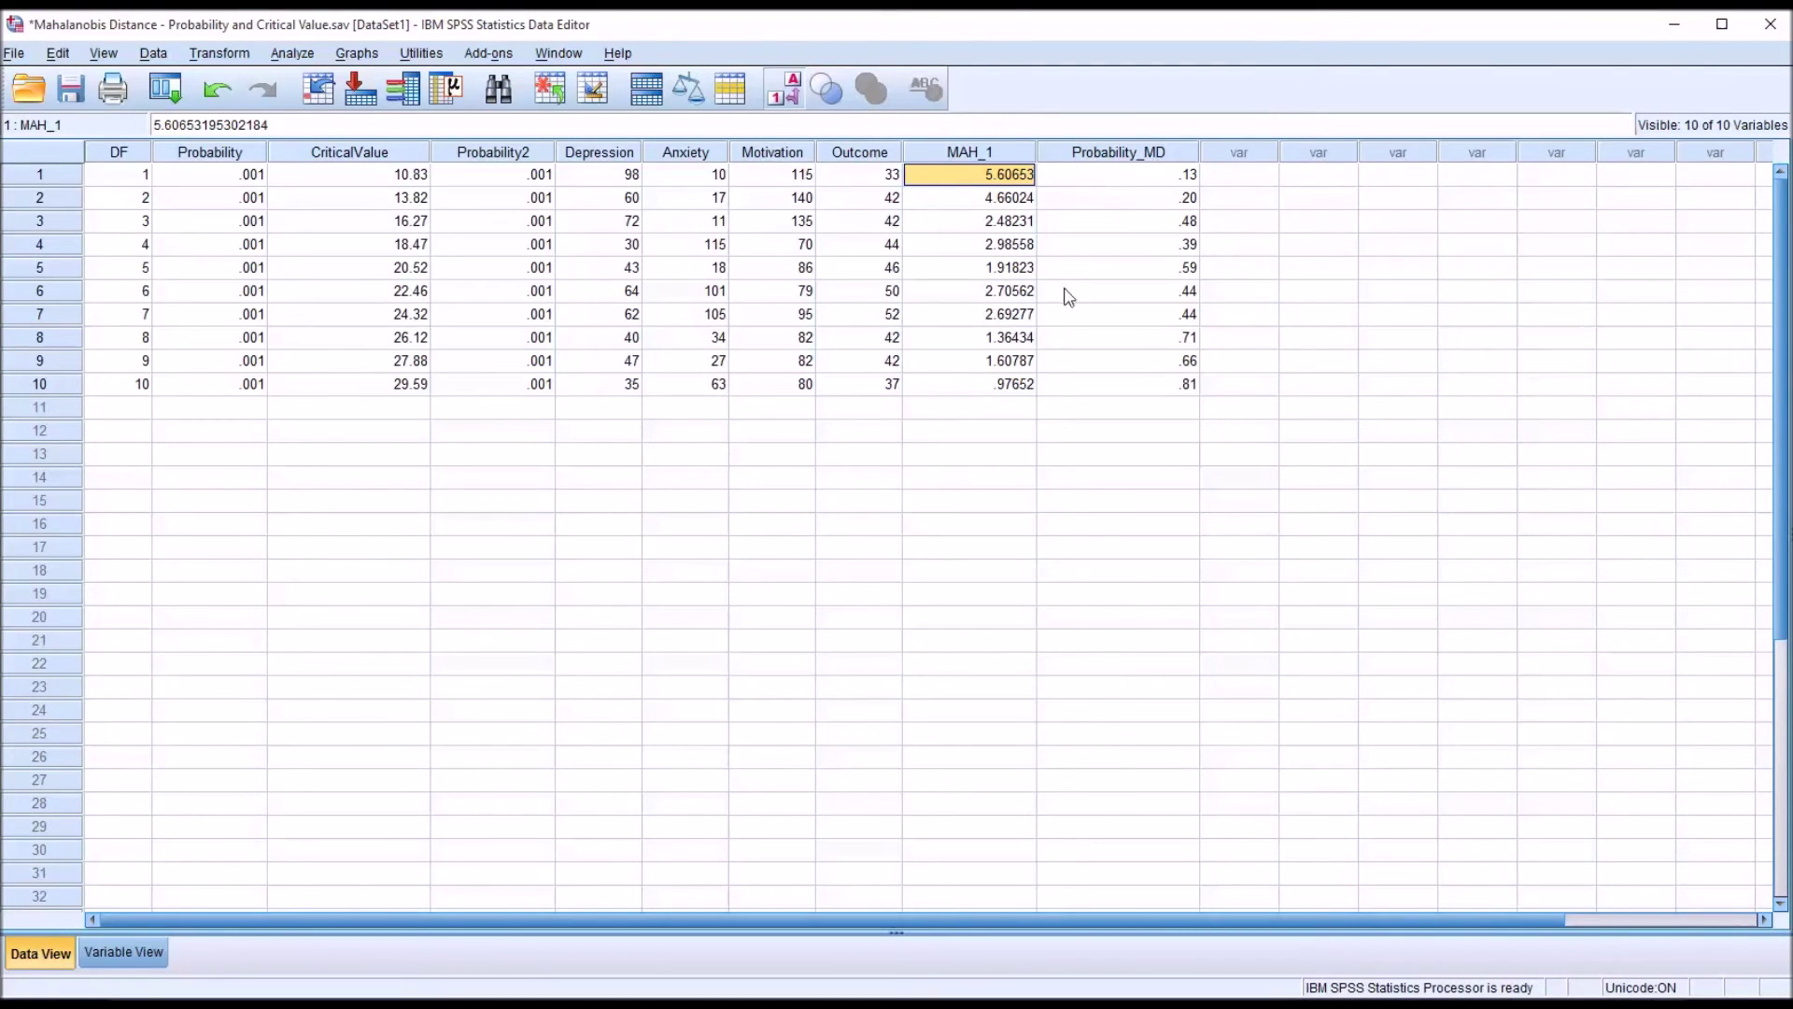
click(112, 958)
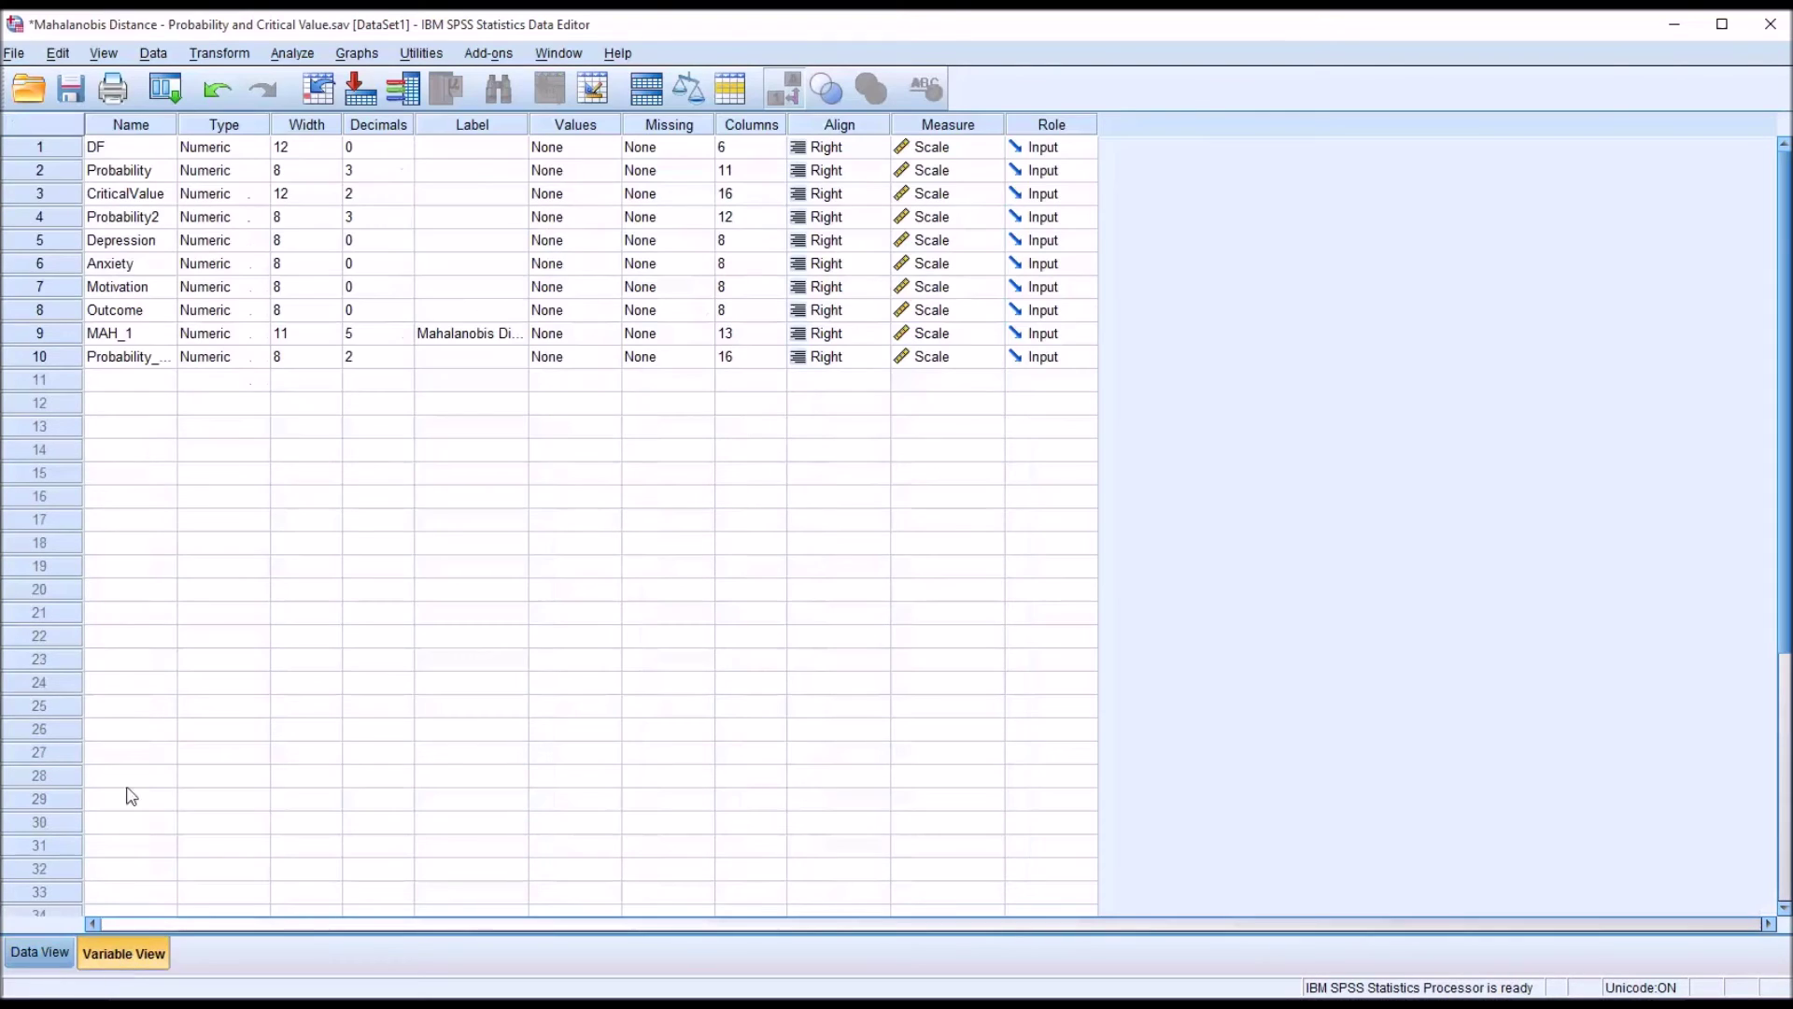
click(375, 360)
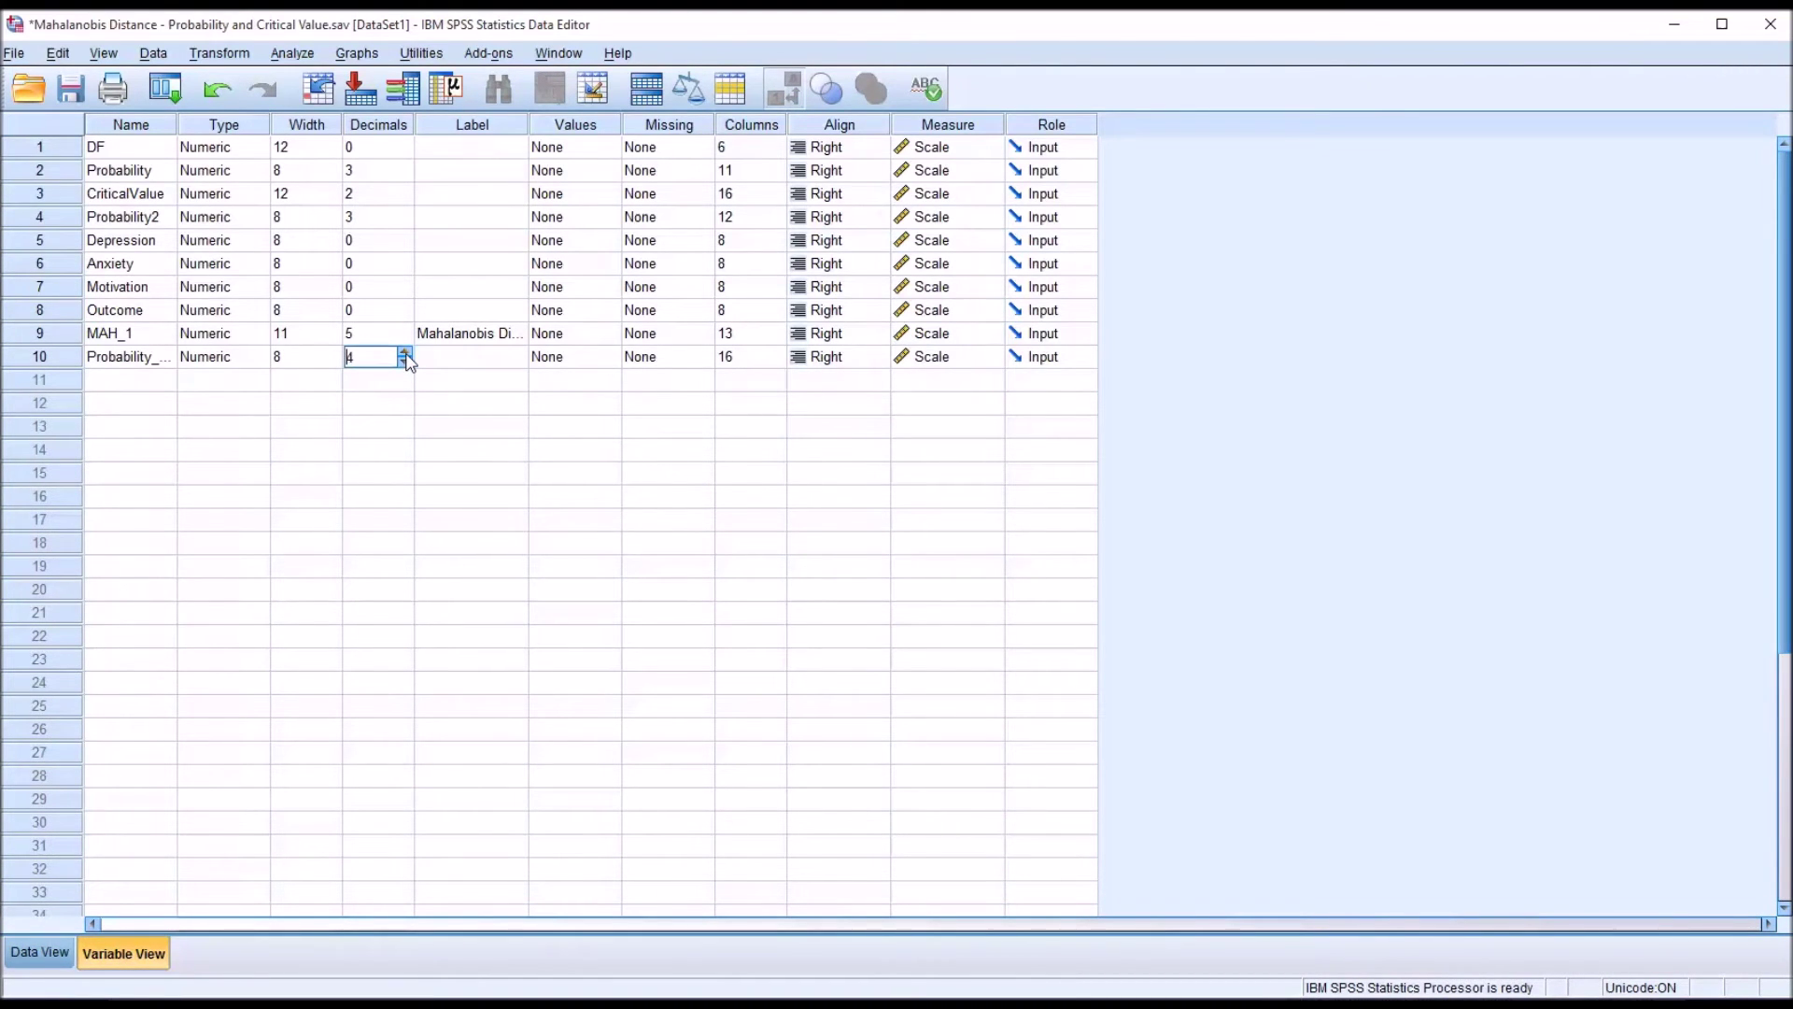
click(405, 354)
click(40, 953)
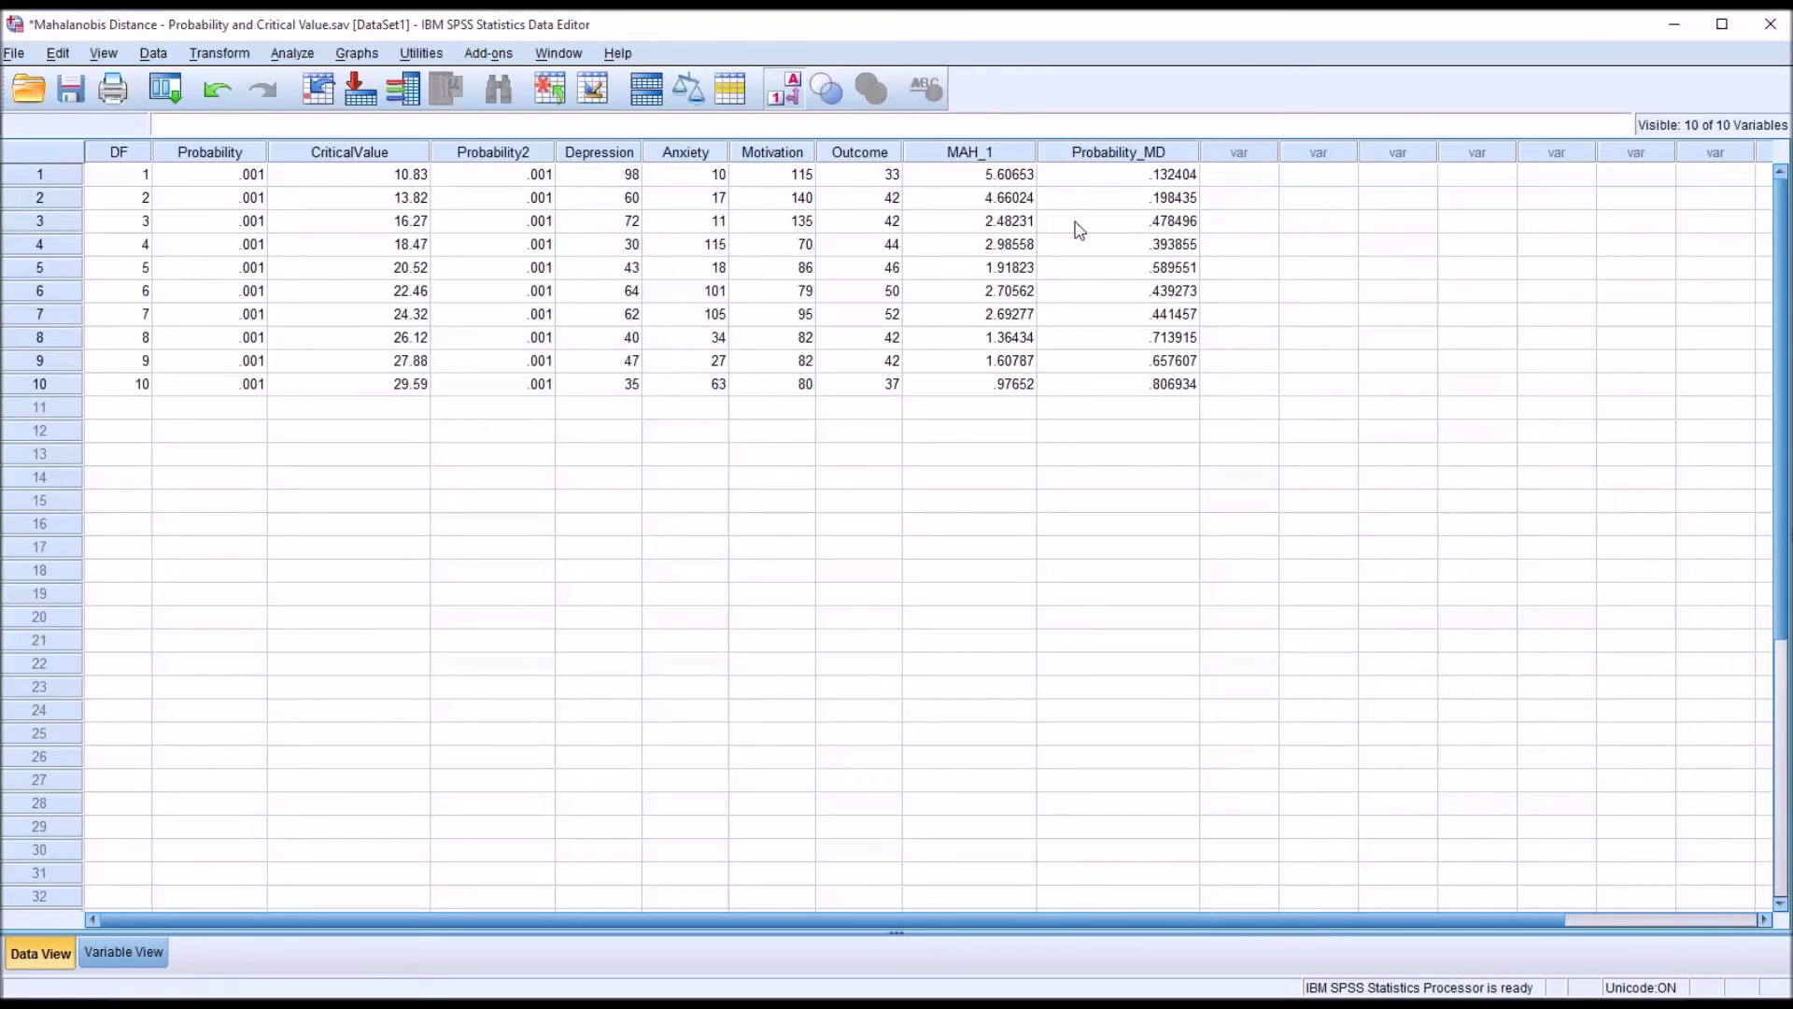
Review the Probability_MD values of the cases for any probability below .001
click(1084, 182)
click(1080, 198)
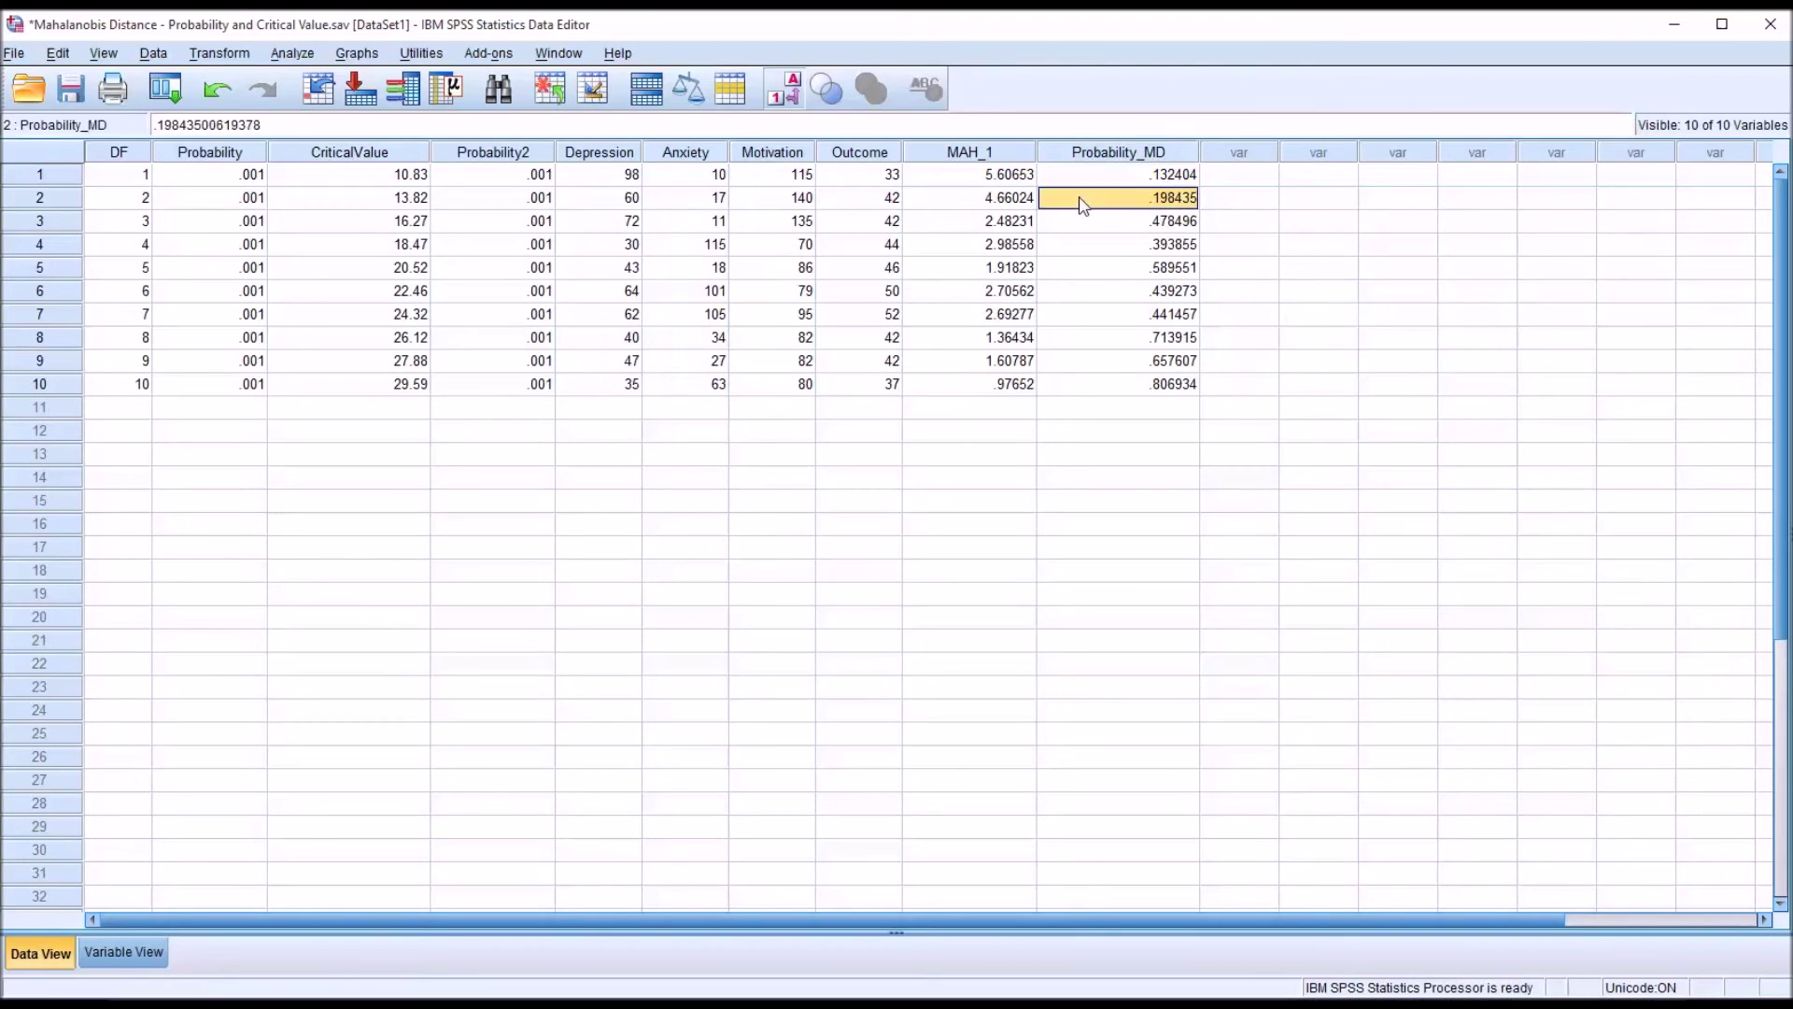
click(1085, 221)
click(1085, 178)
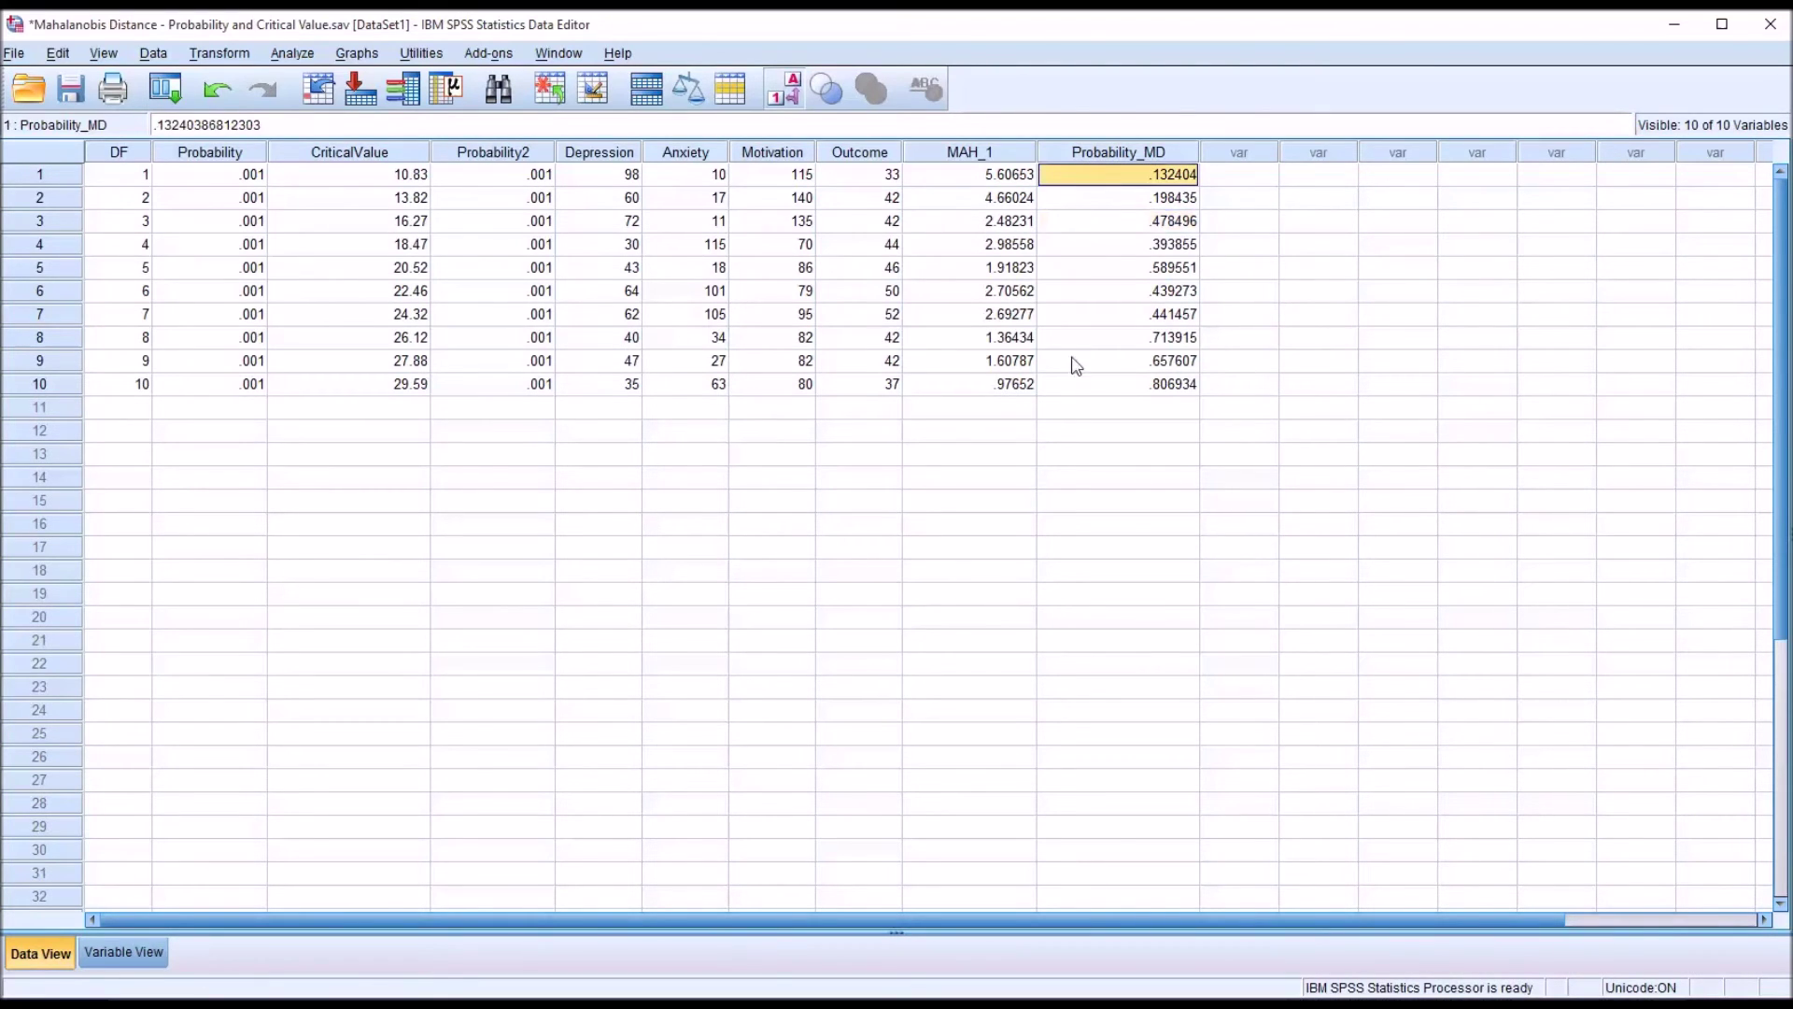
click(1242, 174)
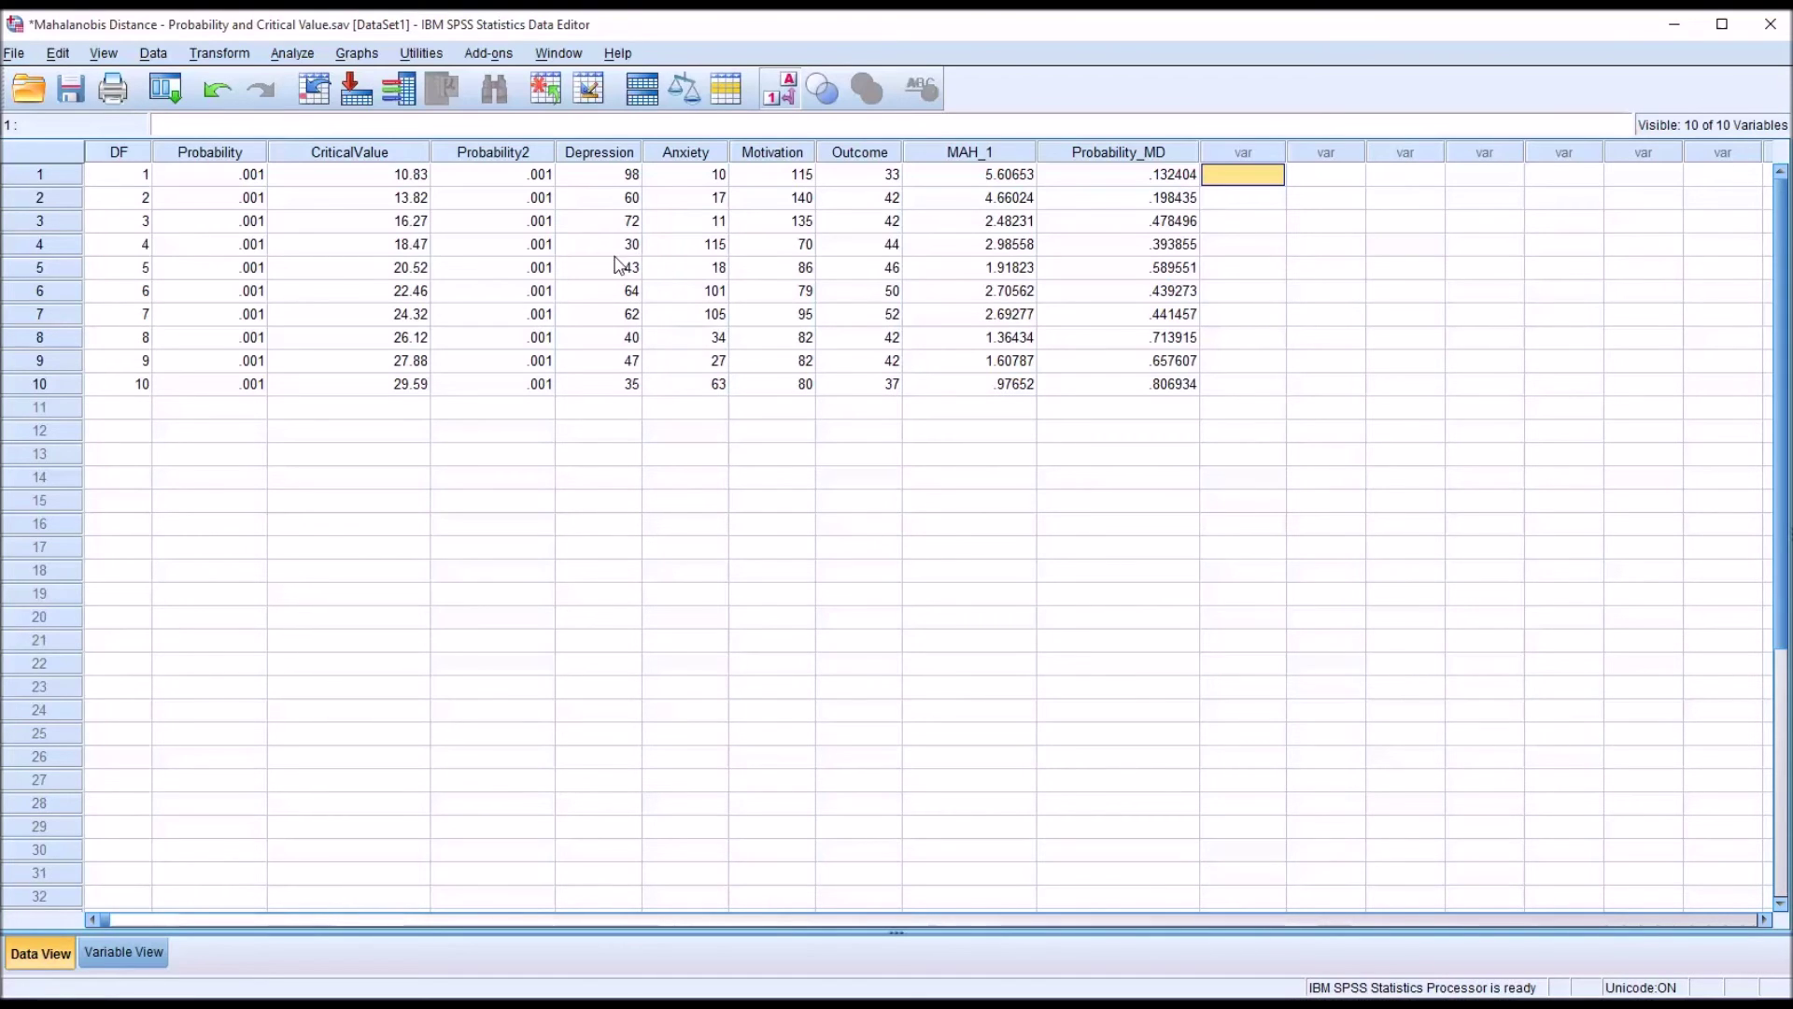
Paste the larger dataset starting at the first Depression cell, and delete the MAH_1 and Probability_MD variables
click(585, 177)
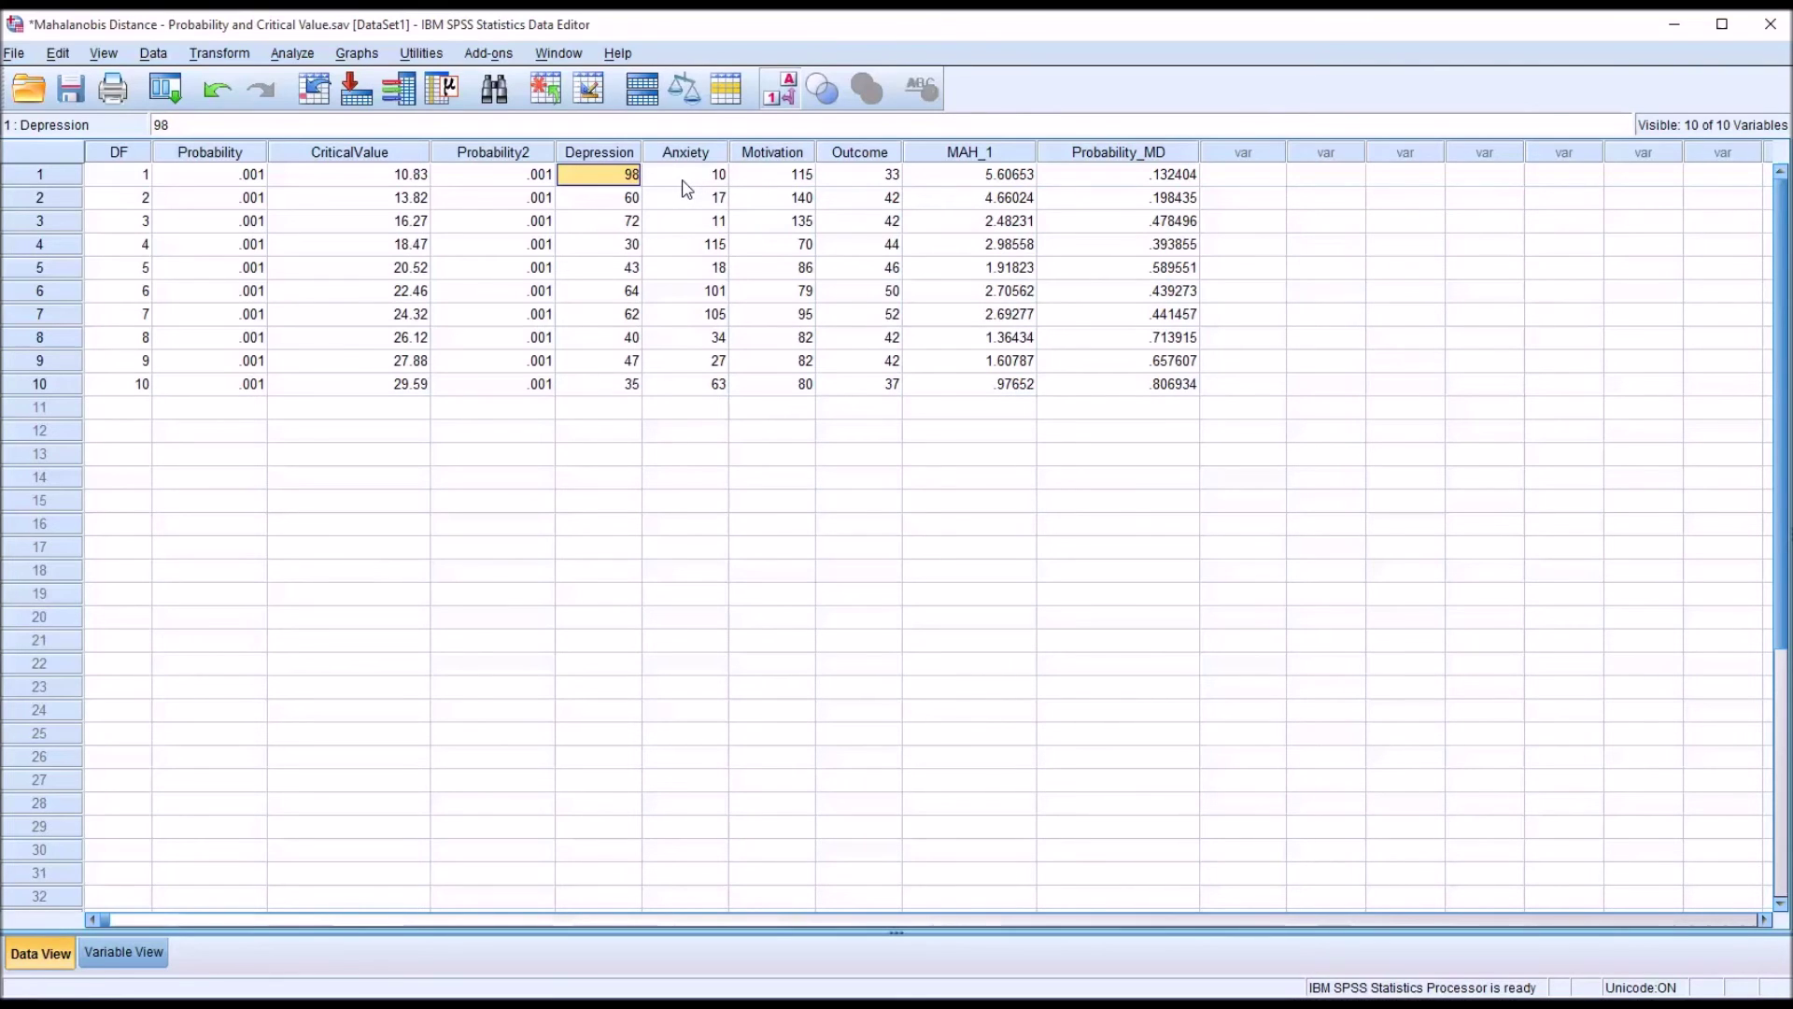
key(ctrl+v)
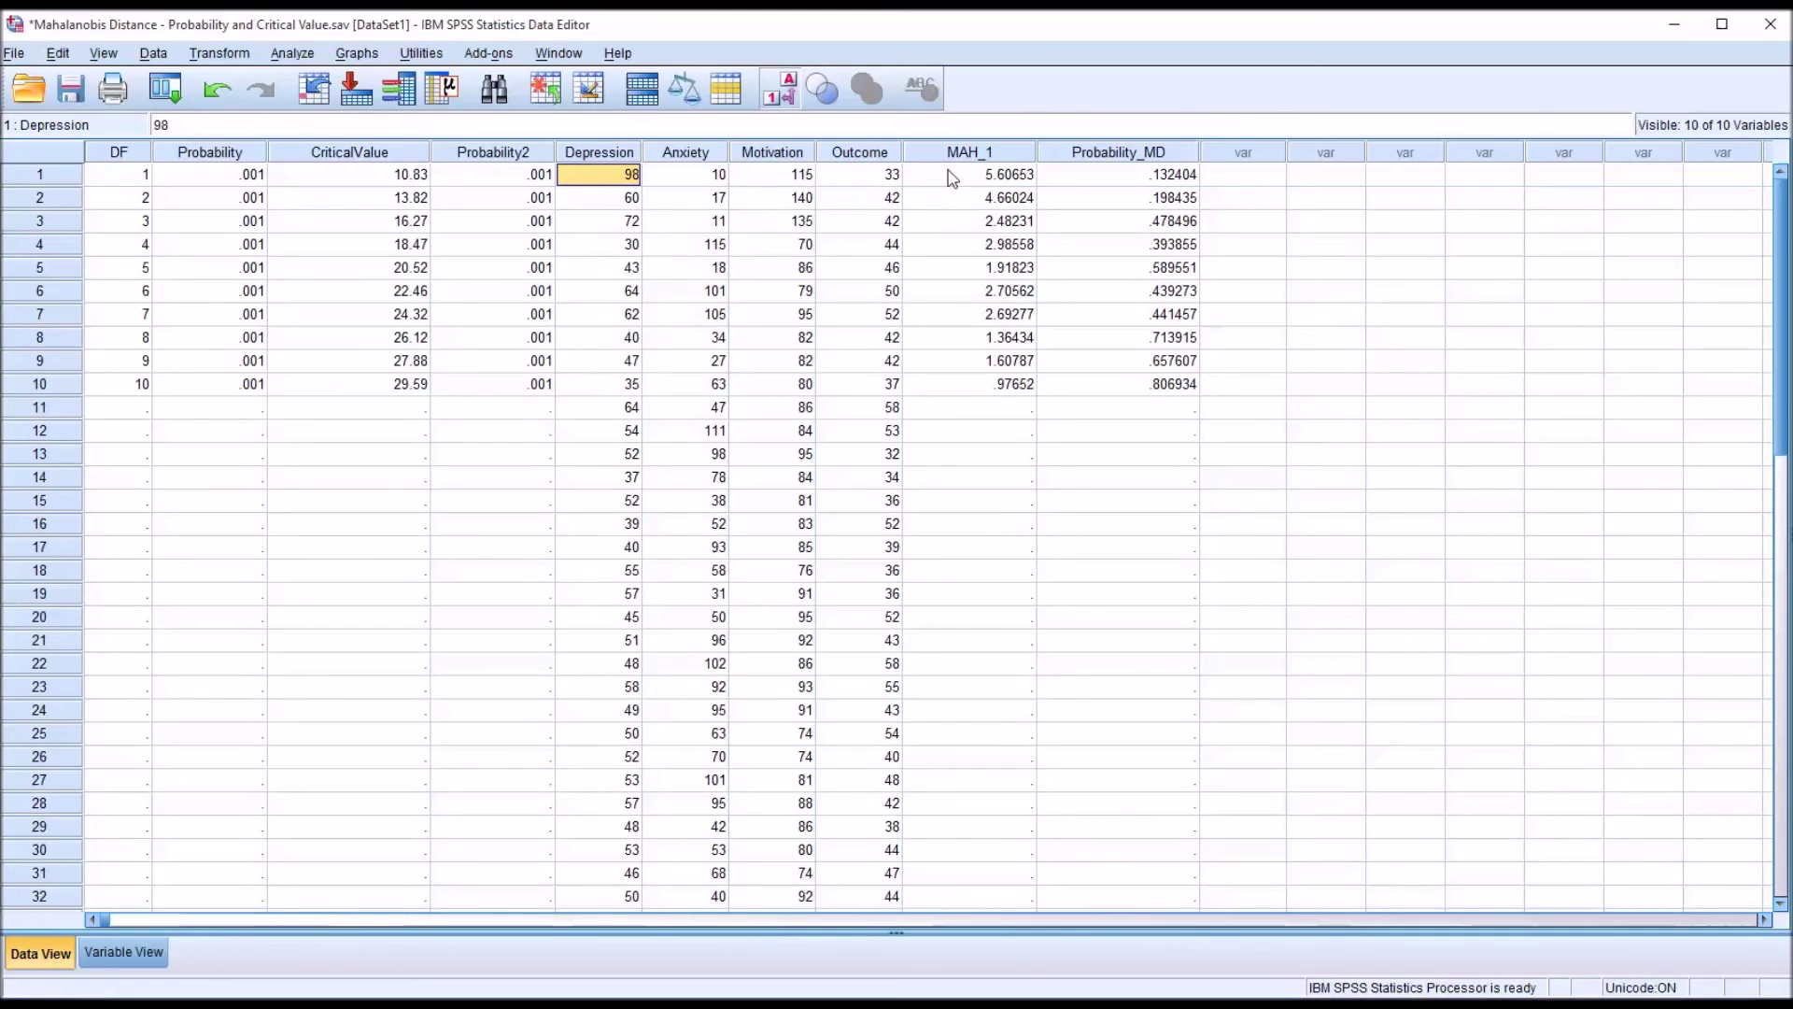
click(971, 154)
shift+click(1079, 154)
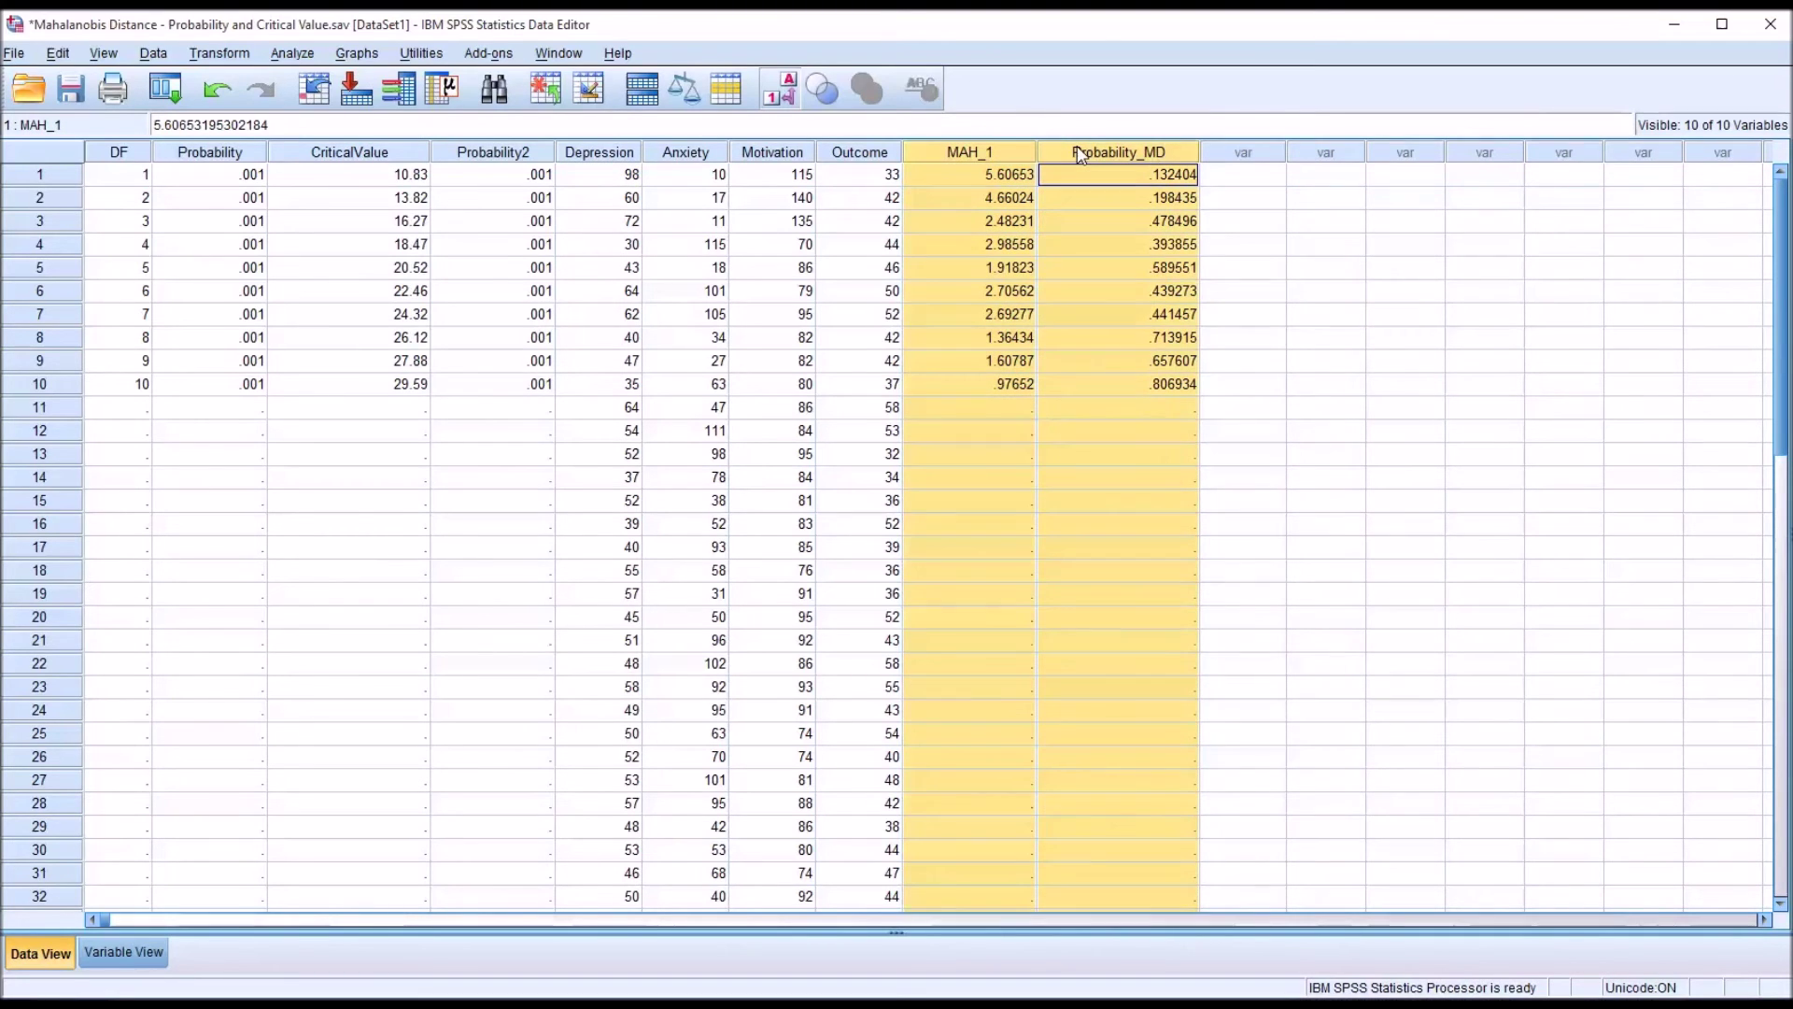
right_click(1079, 154)
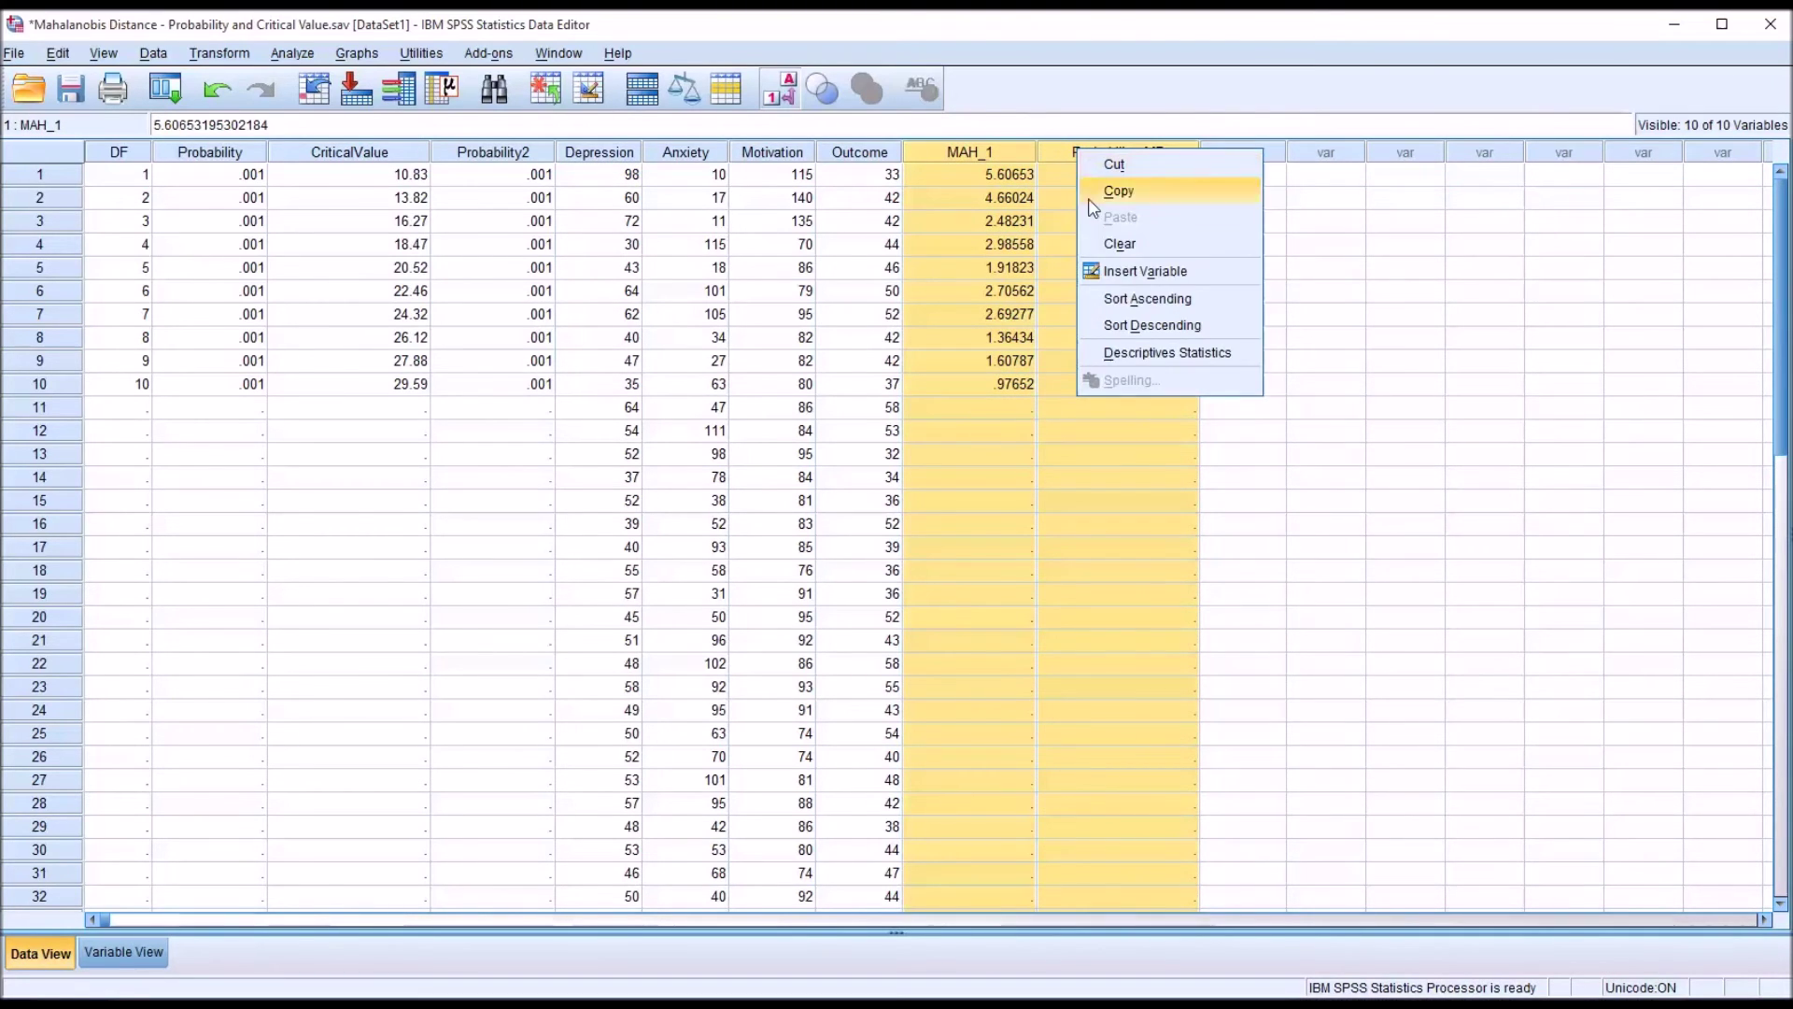
click(1102, 242)
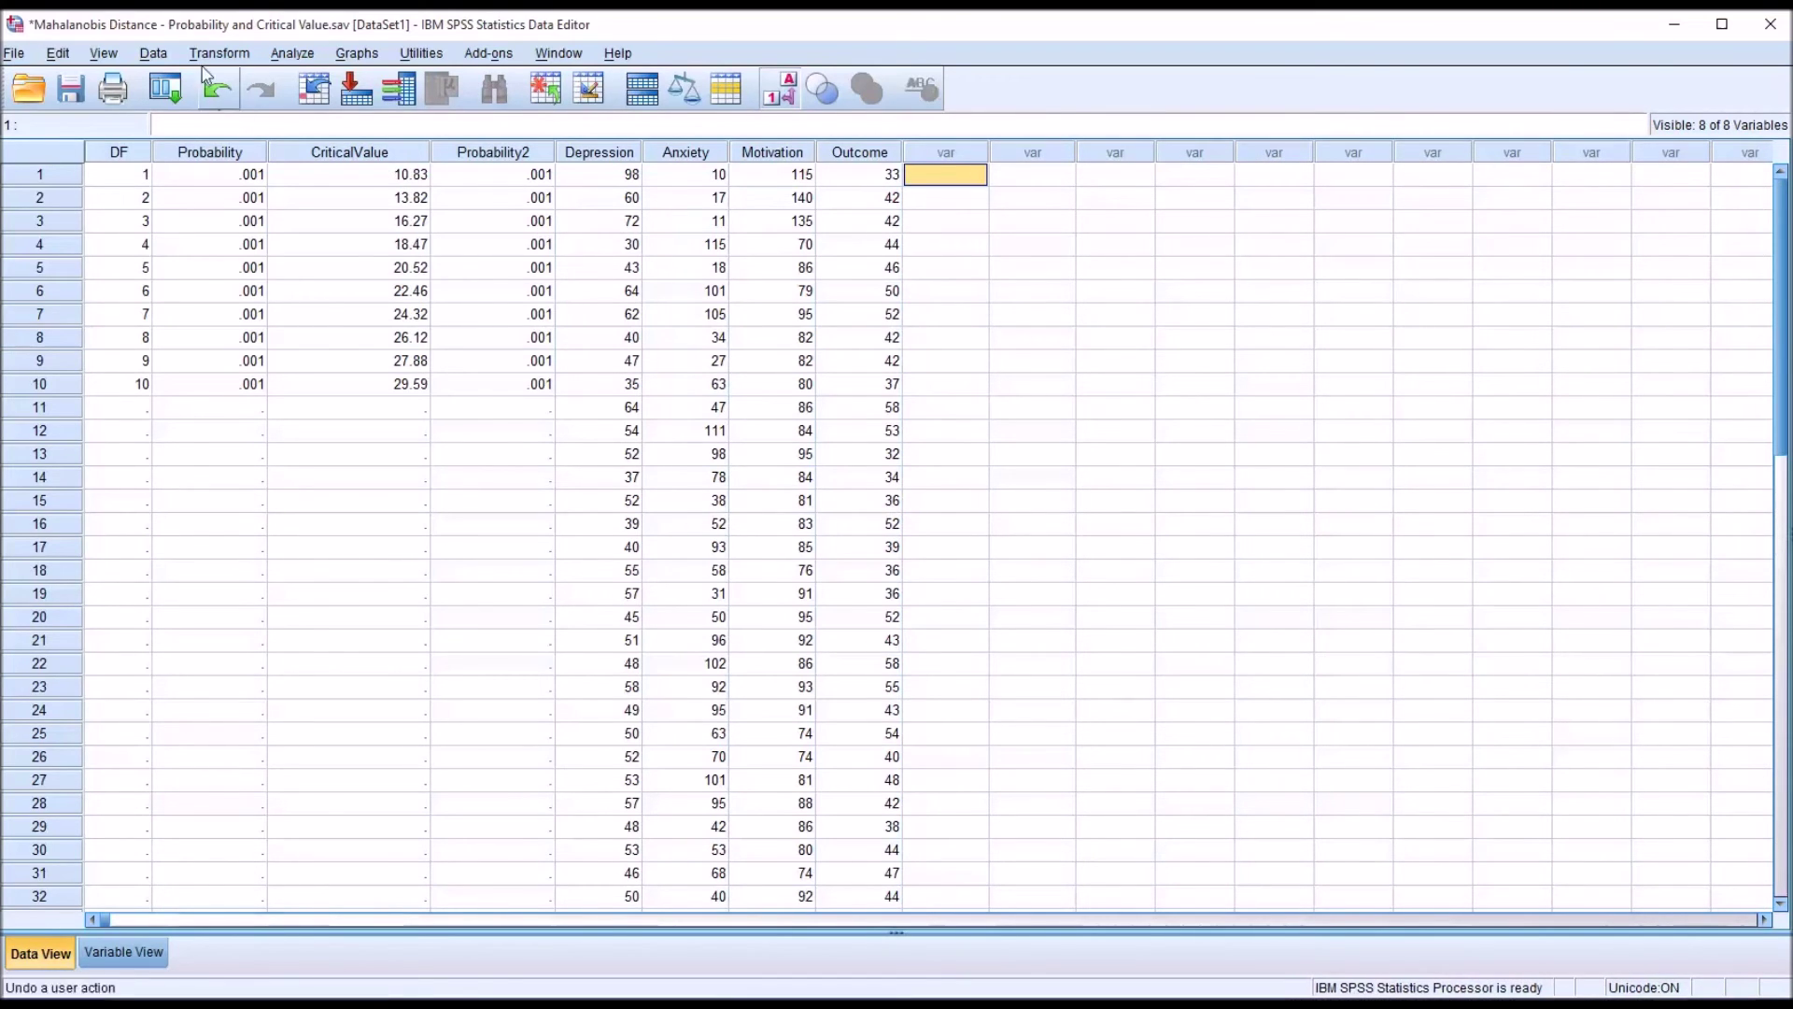
Run the linear regression with Outcome replacing DF as the dependent variable and Depression, Anxiety and Motivation as independents
click(292, 56)
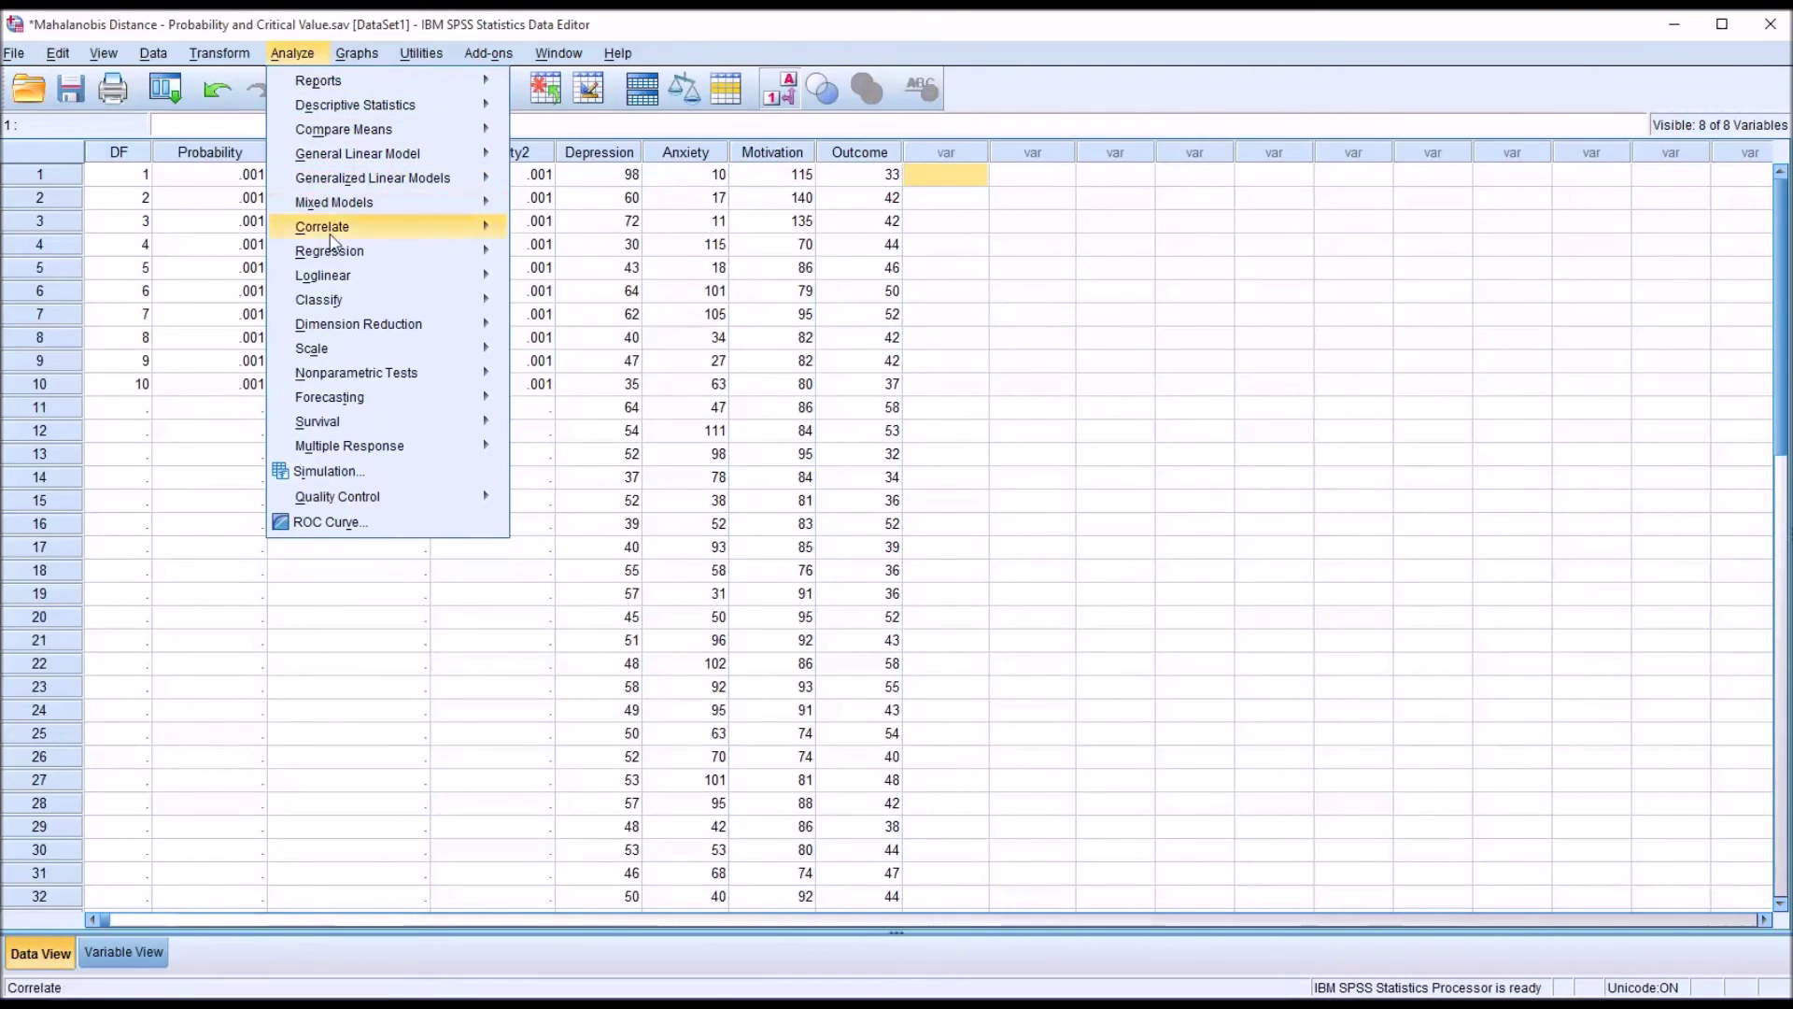
mouse_move(337, 254)
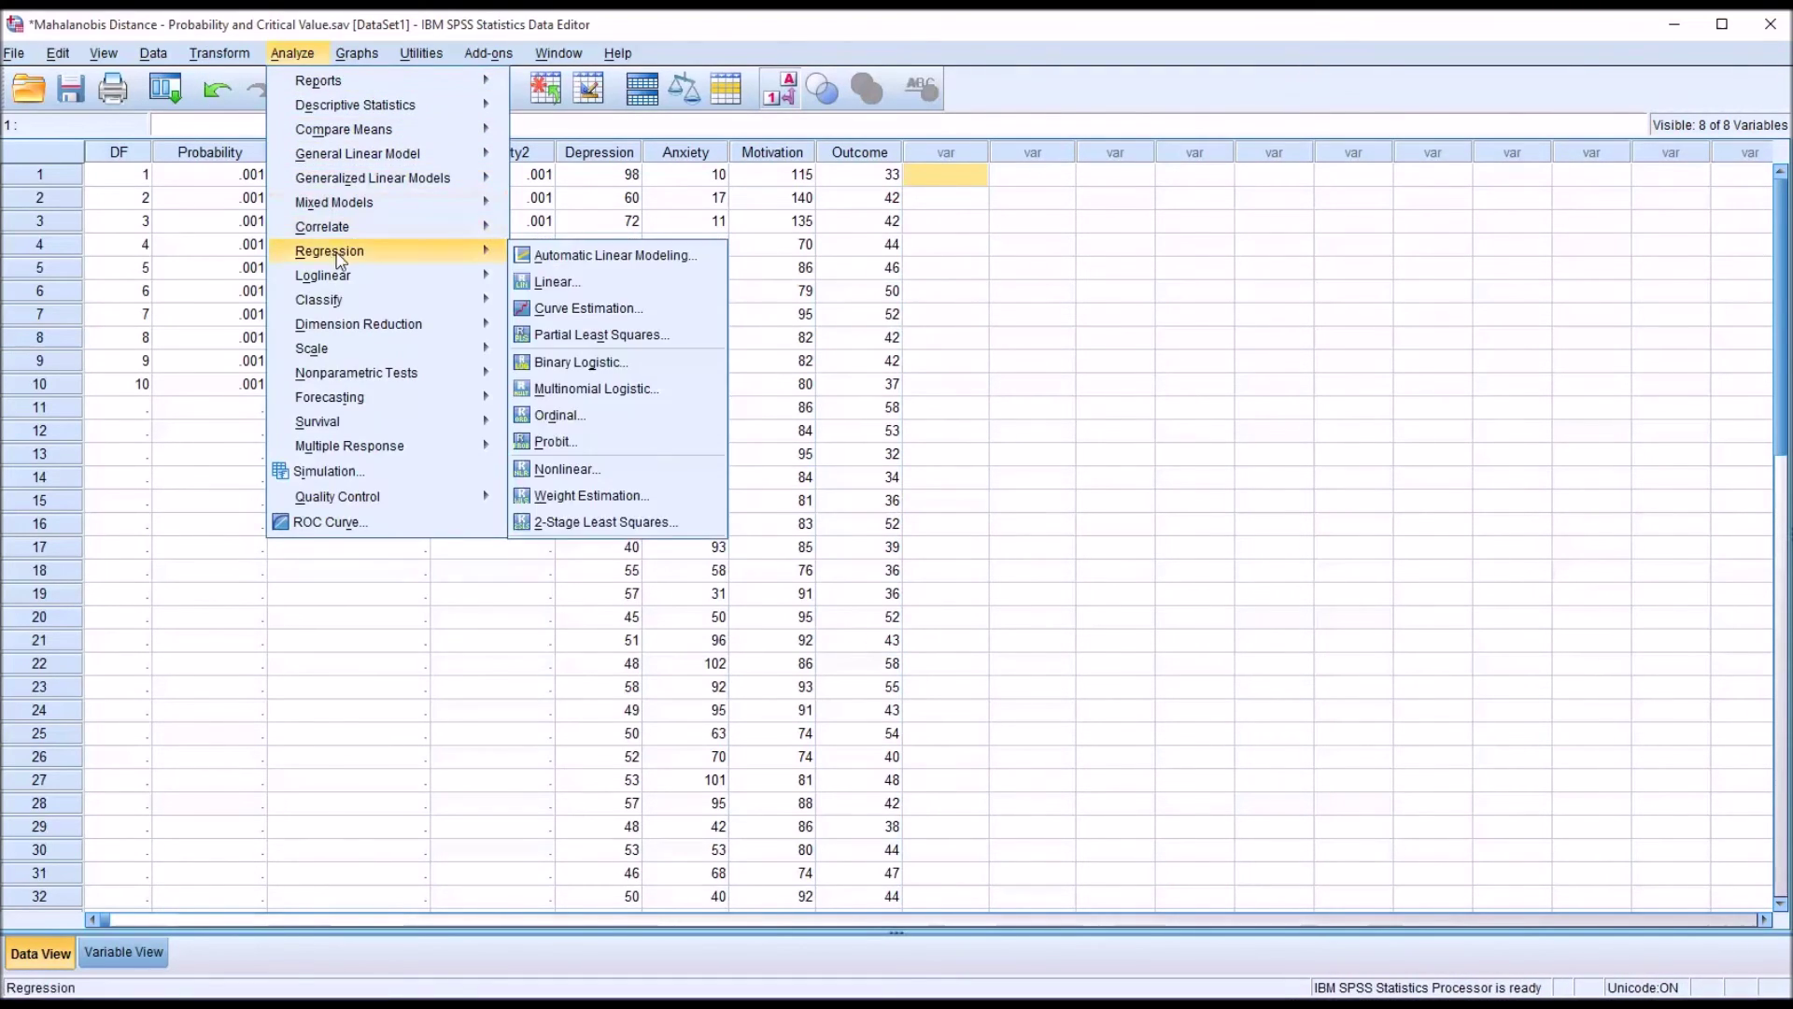
click(555, 283)
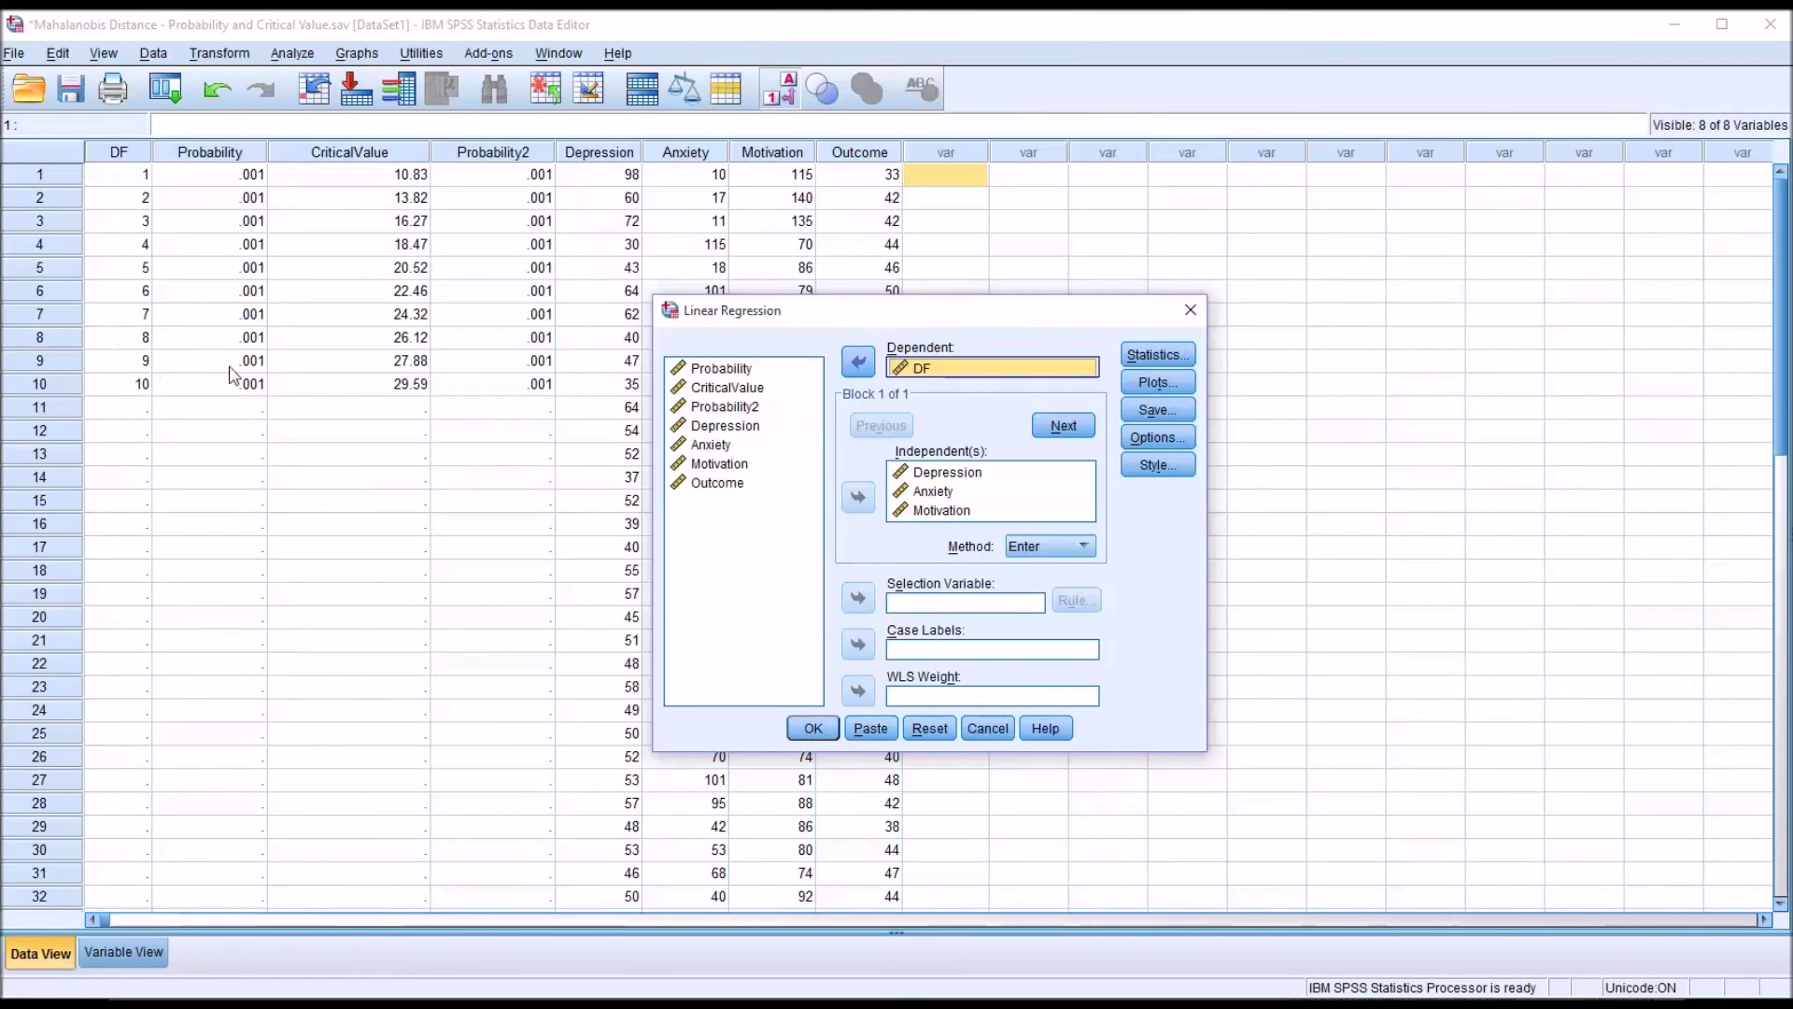
double_click(920, 369)
drag(735, 506, 915, 385)
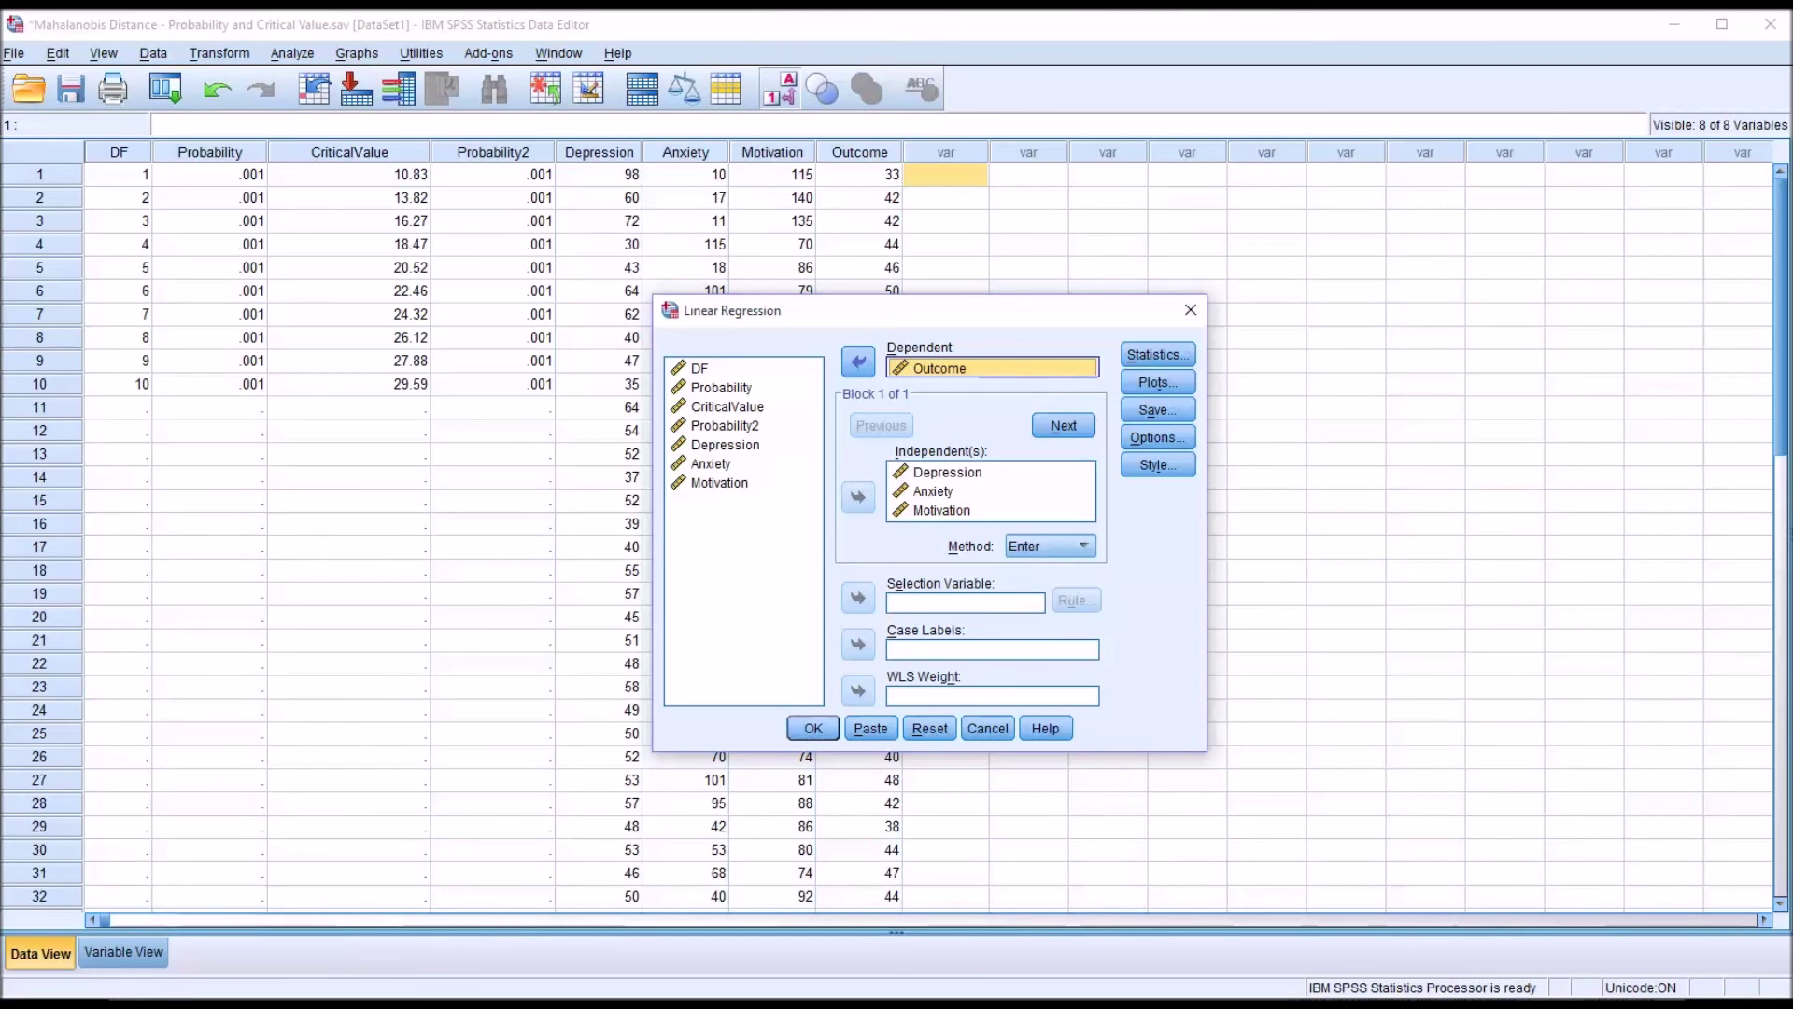
click(811, 728)
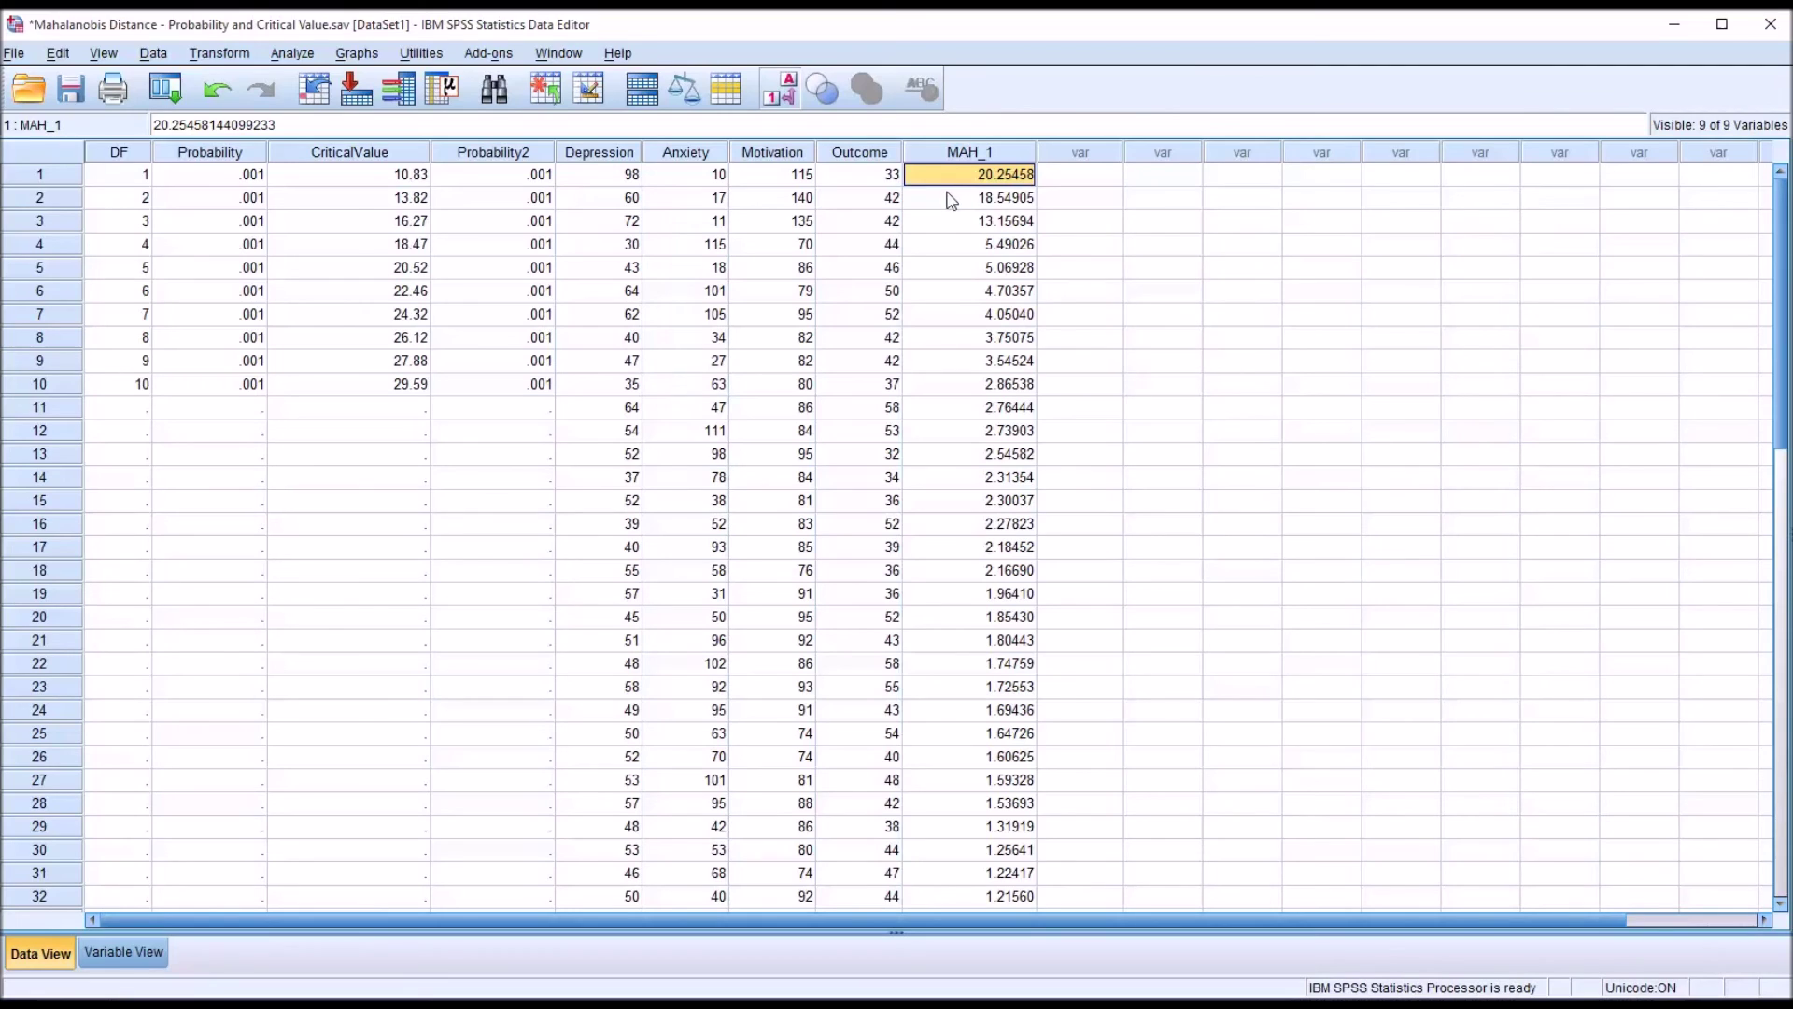
Compare the first cases' MAH_1 distances with the critical value for 3 degrees of freedom, and inspect their Depression, Anxiety and Motivation scores
click(365, 234)
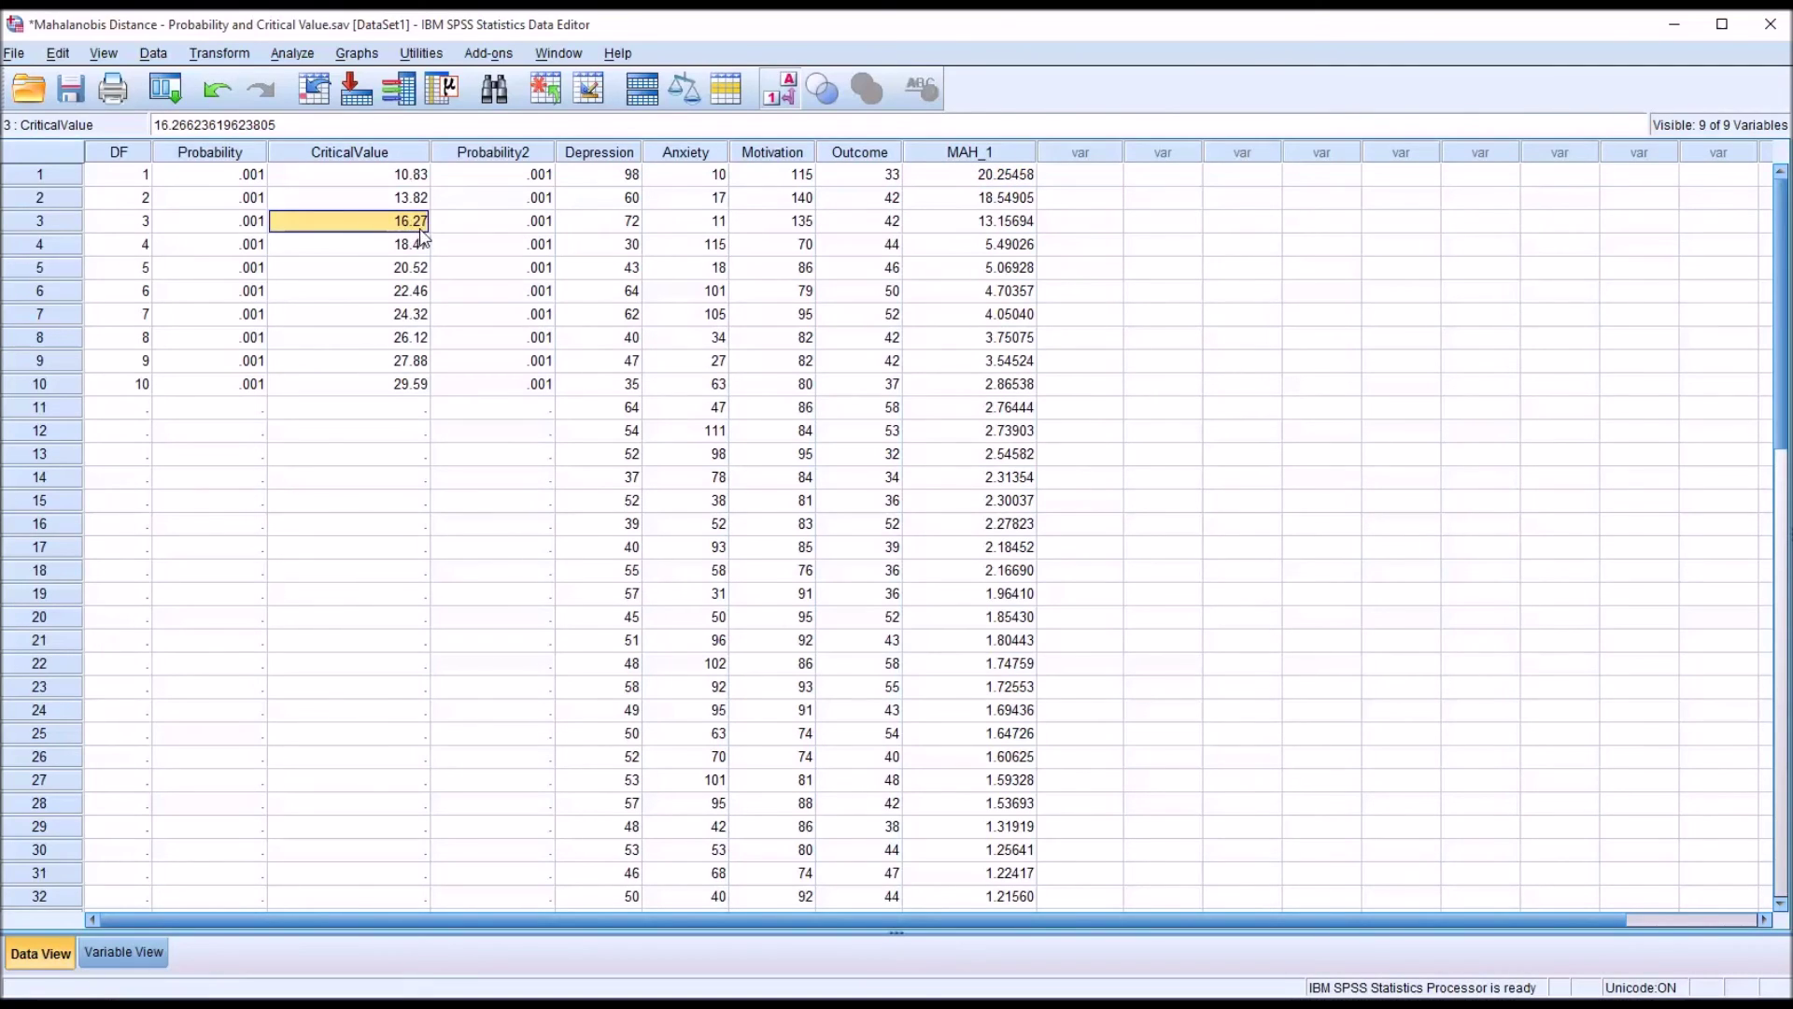
click(971, 198)
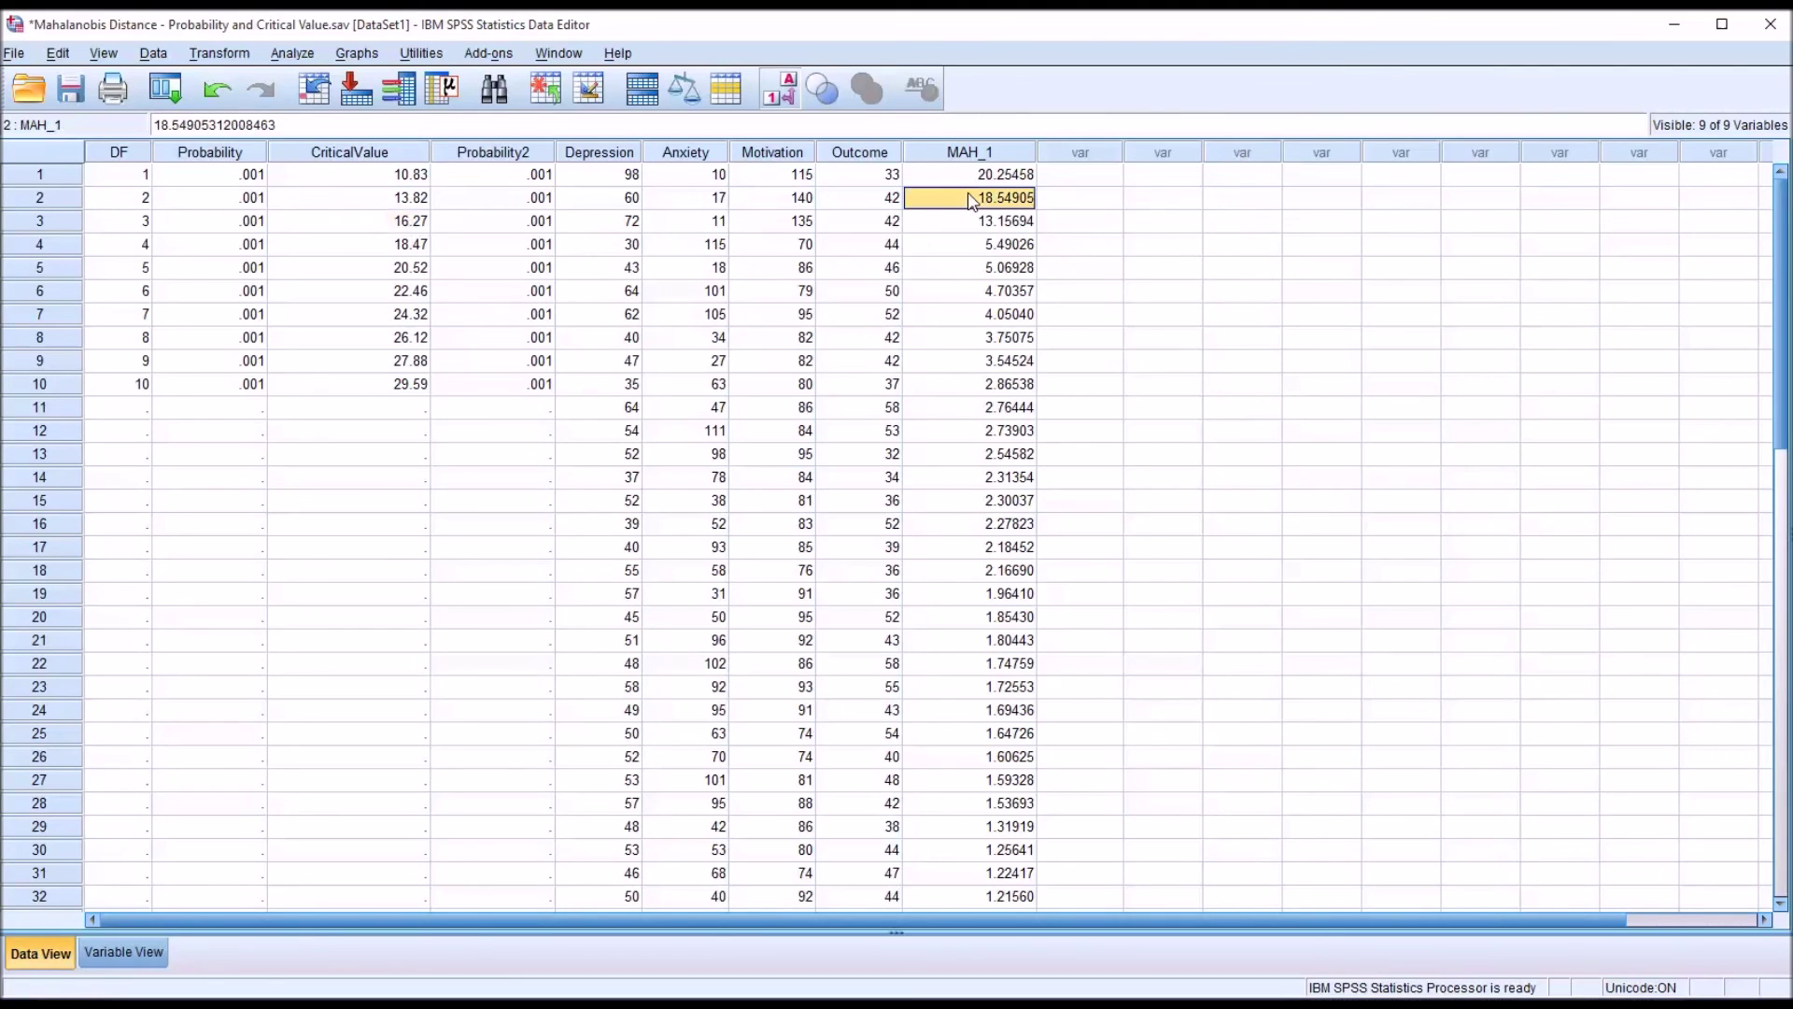
click(966, 175)
click(966, 199)
click(965, 178)
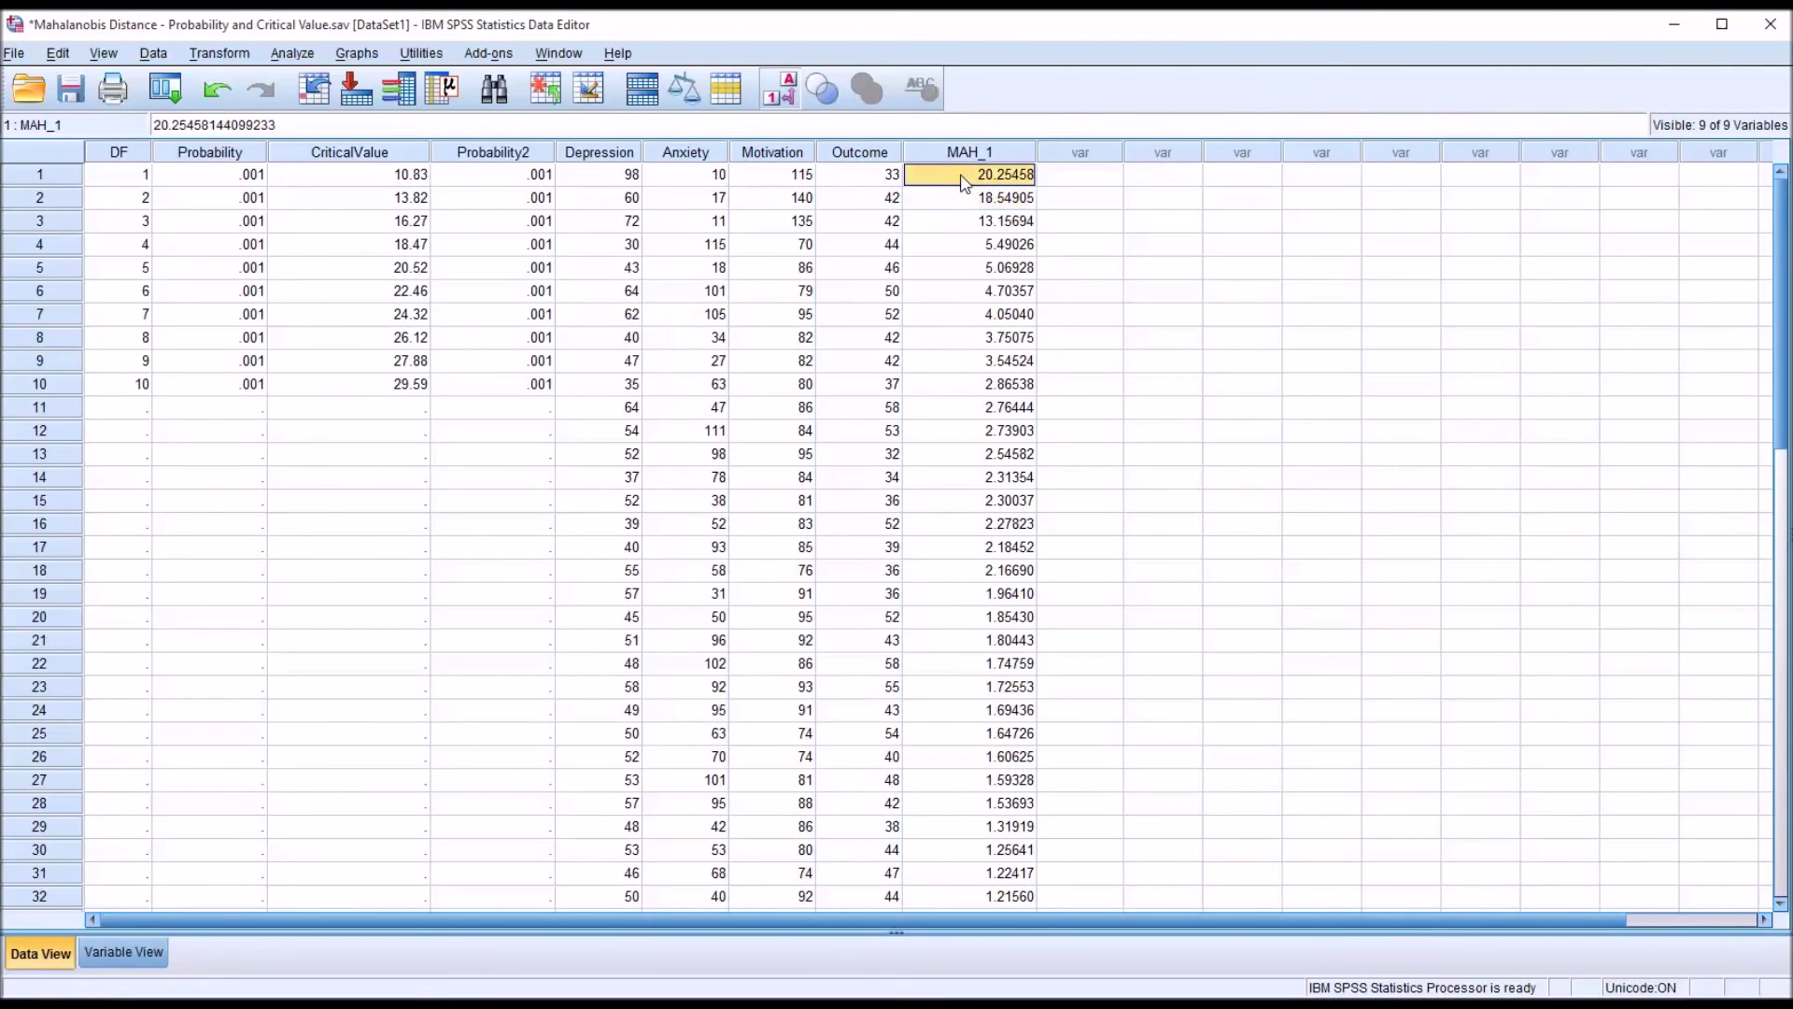
click(966, 202)
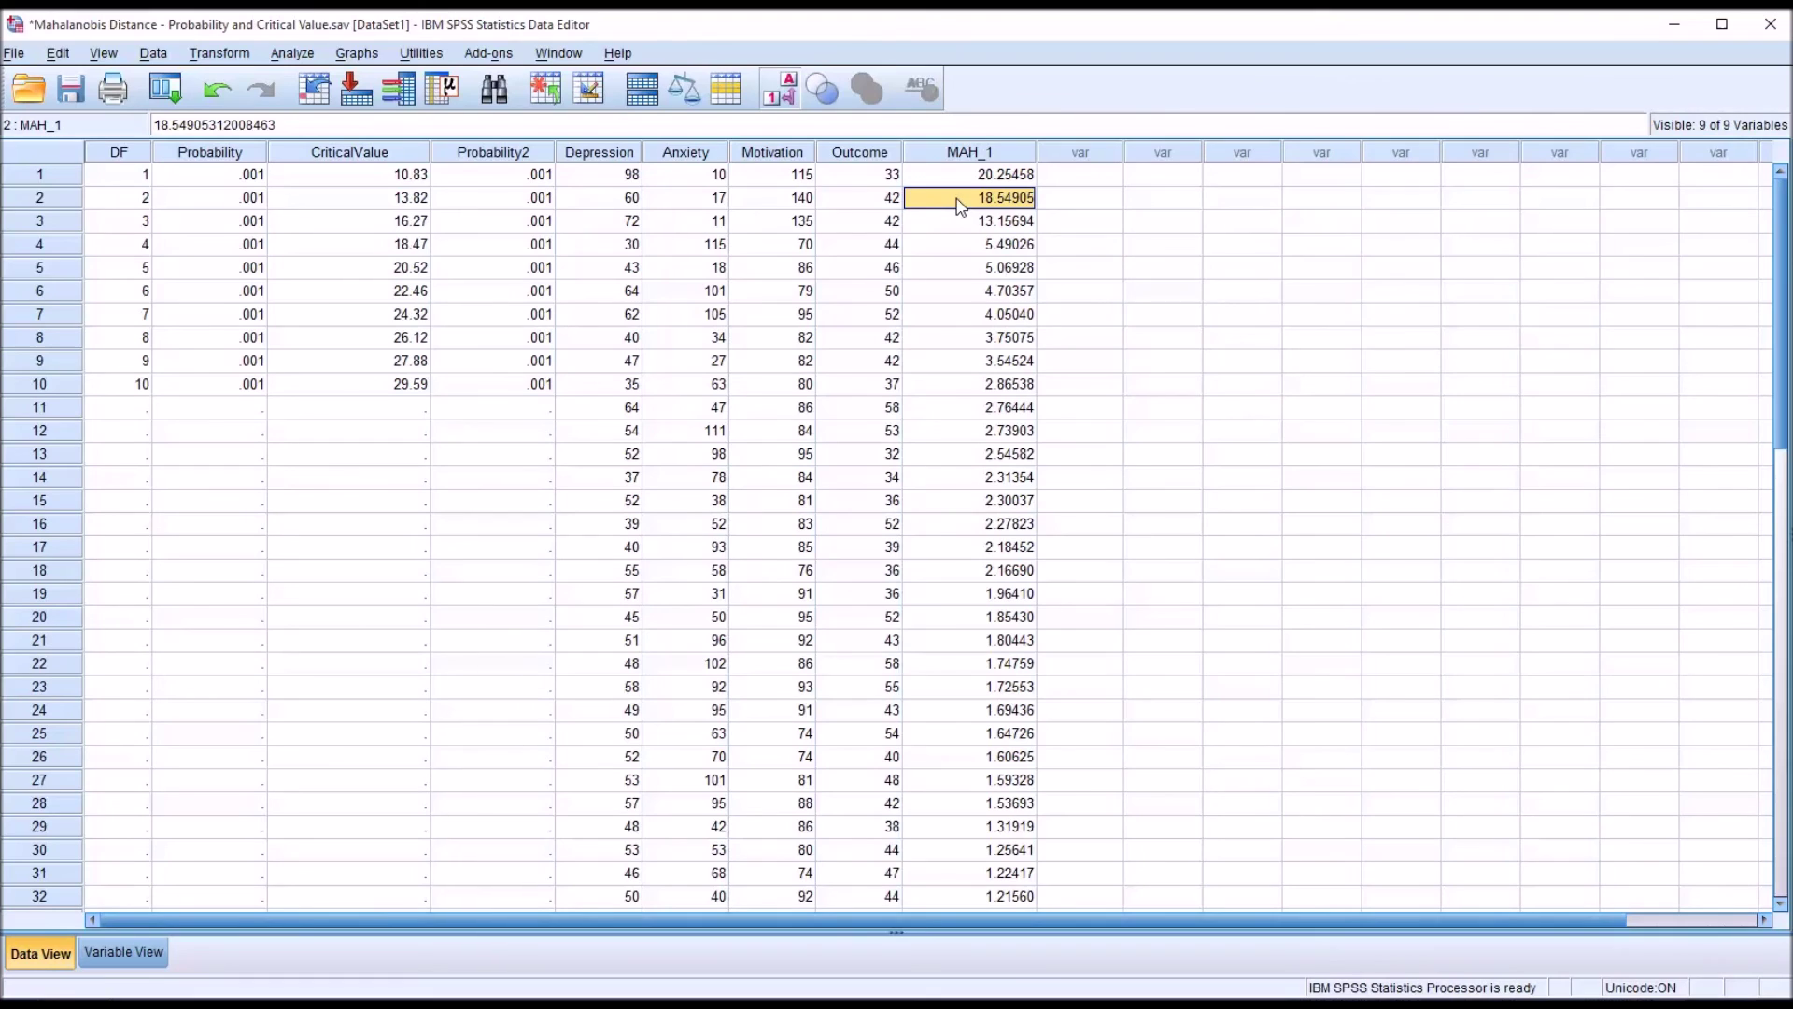
drag(611, 182, 752, 212)
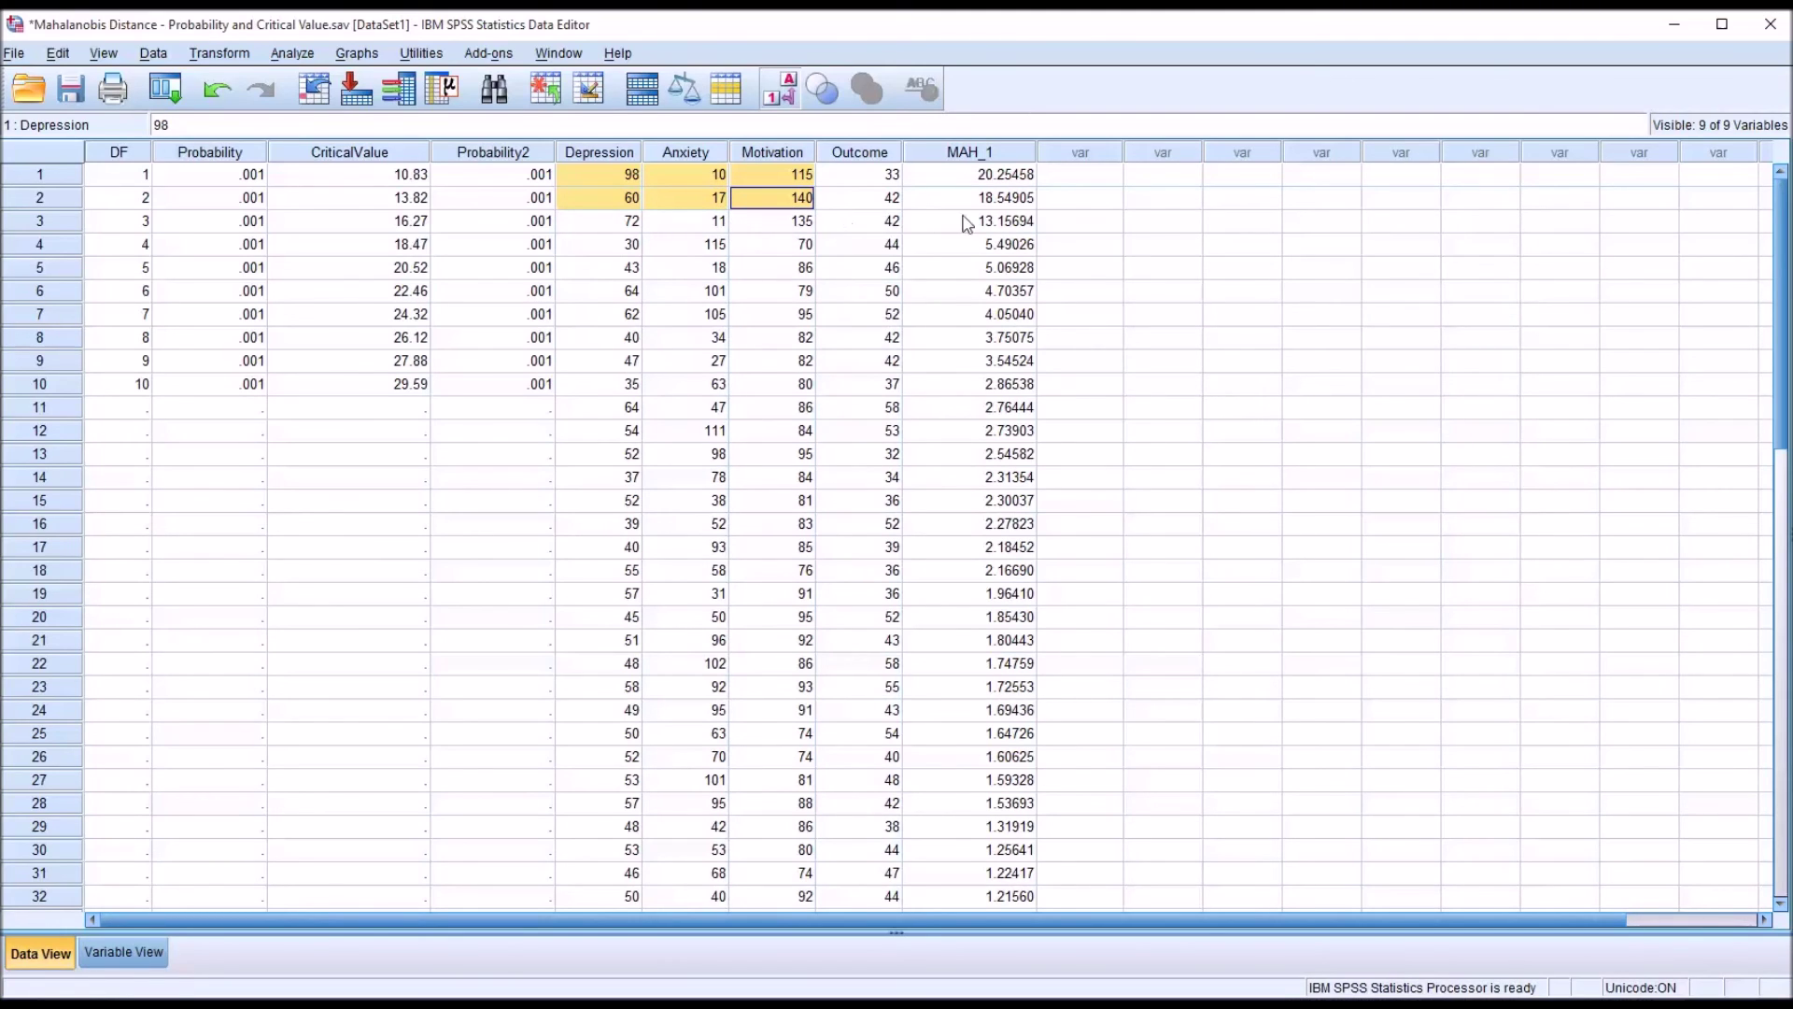
click(1054, 182)
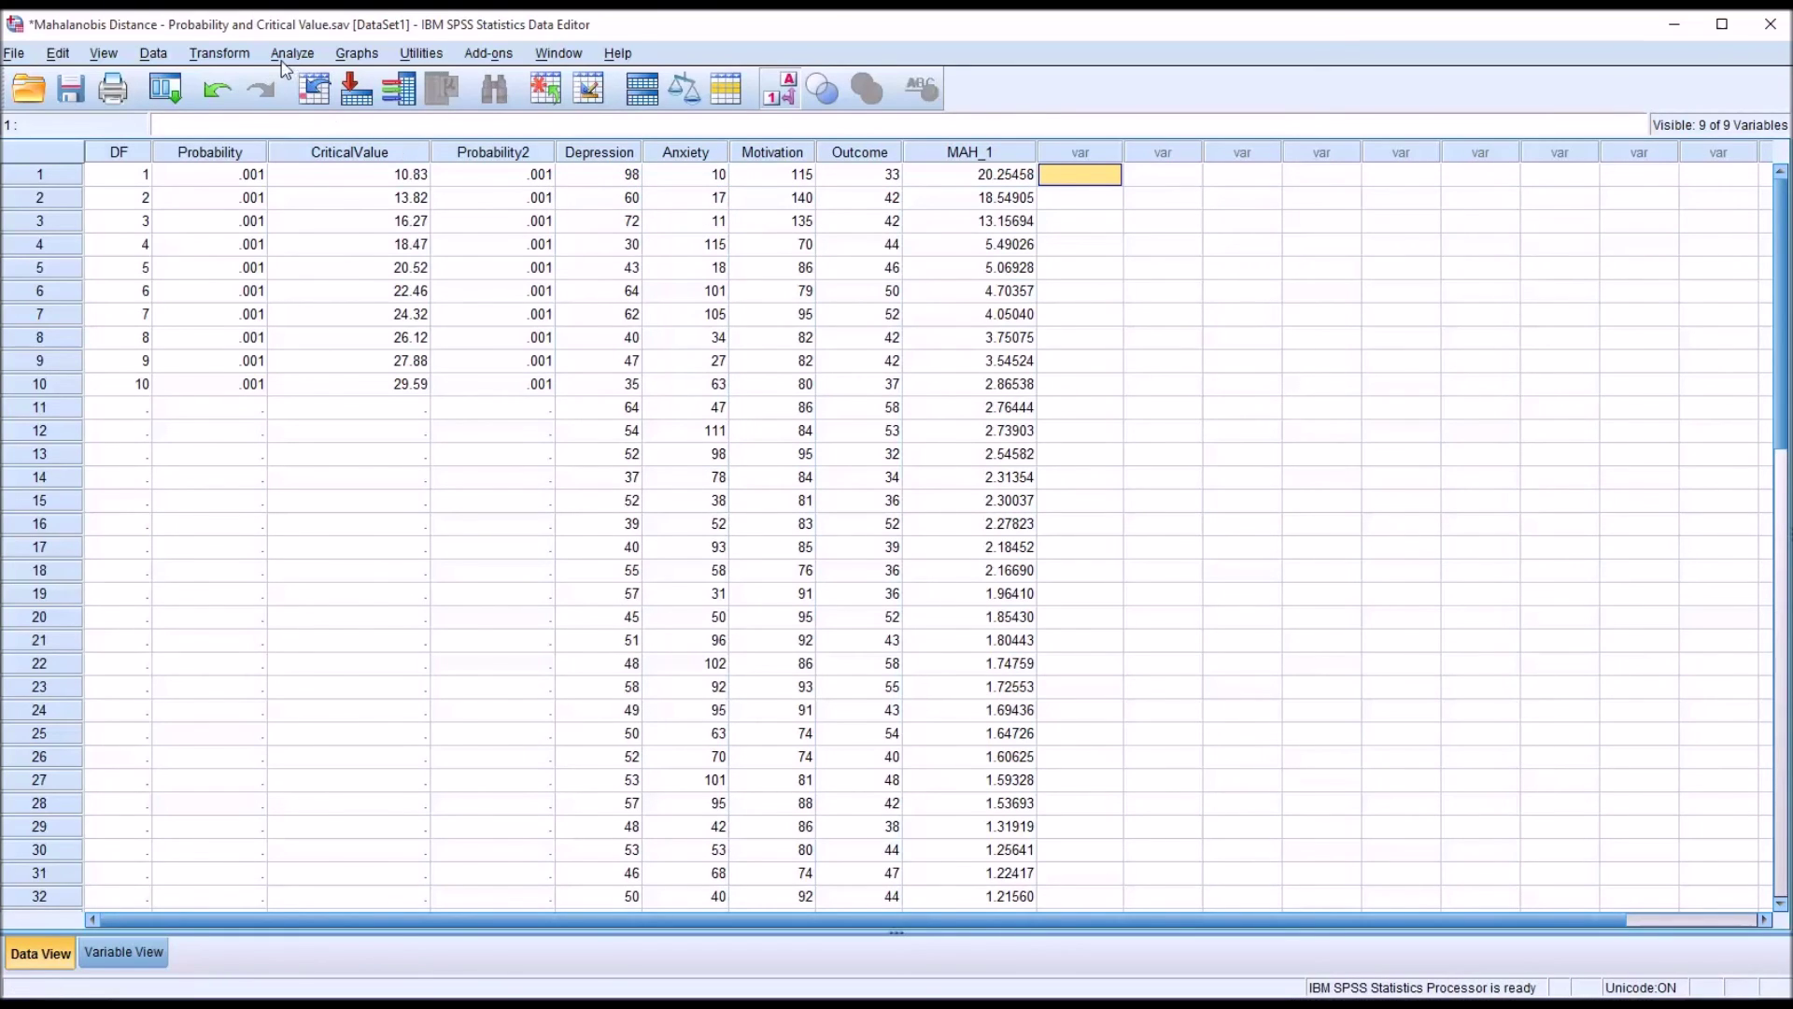
Compute the variable Probability_MD with the expression 1-CDF.CHISQ(MAH_1,3)
click(224, 54)
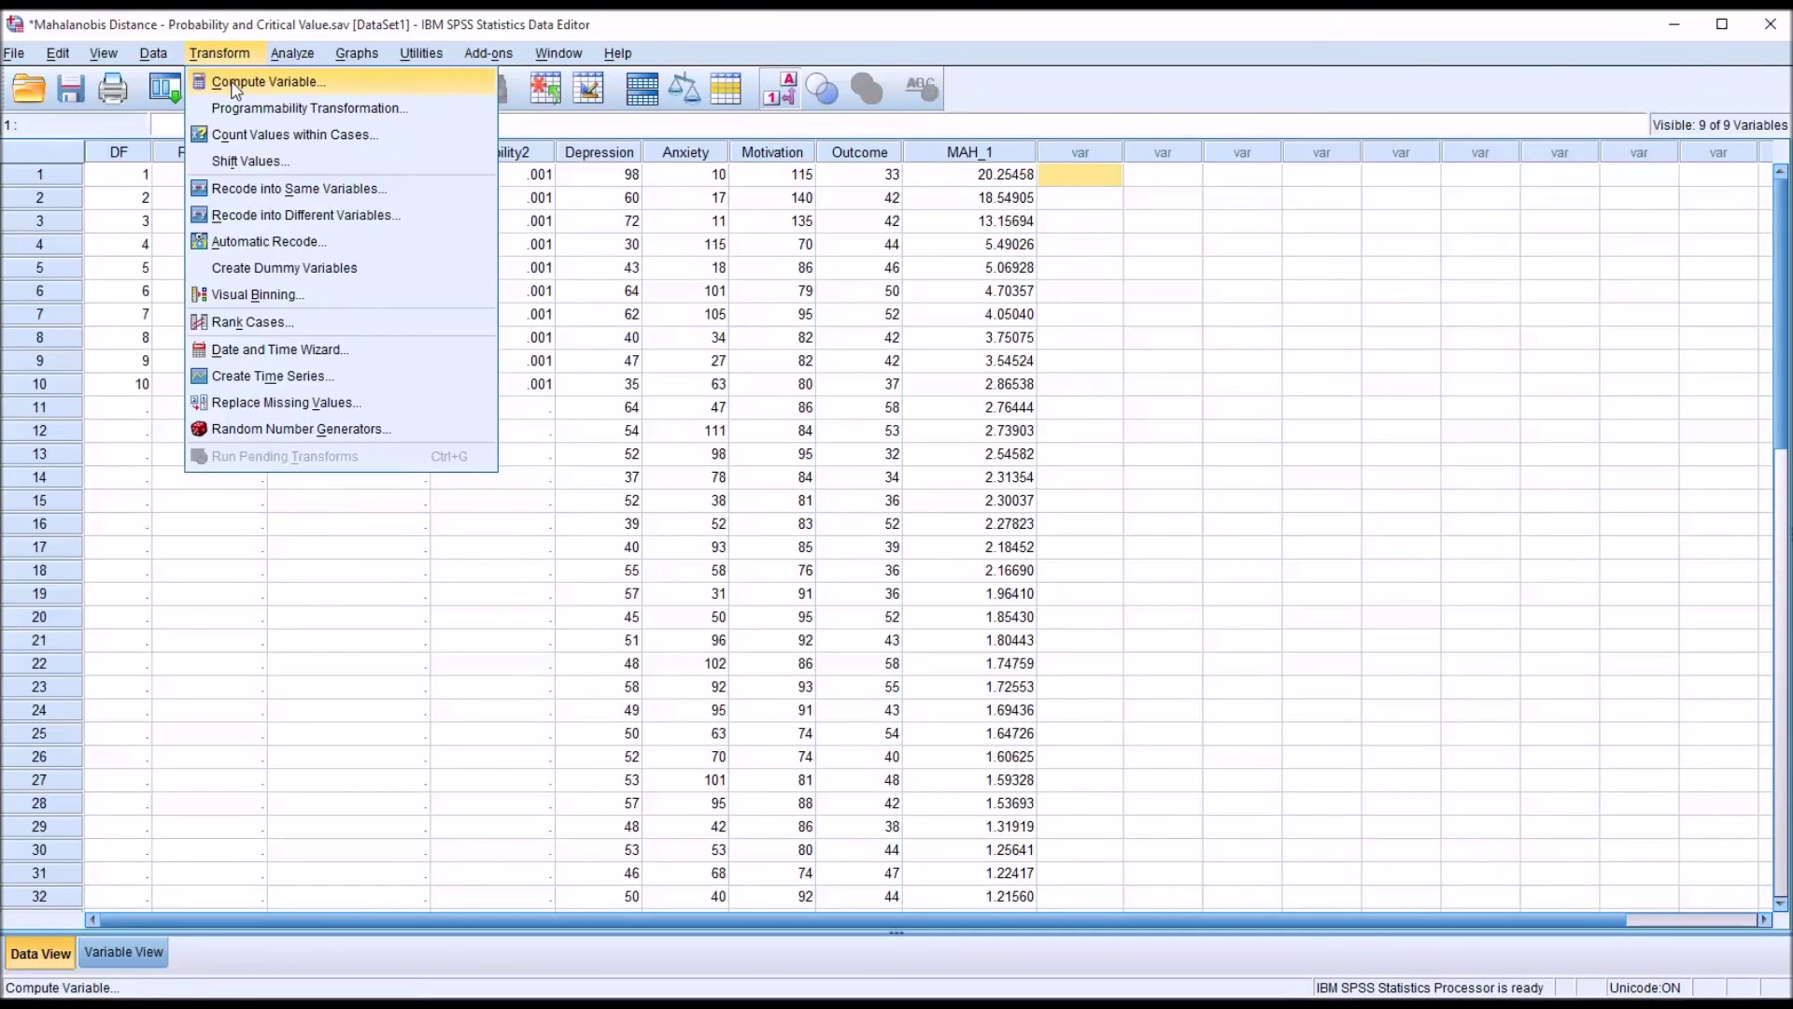
click(235, 84)
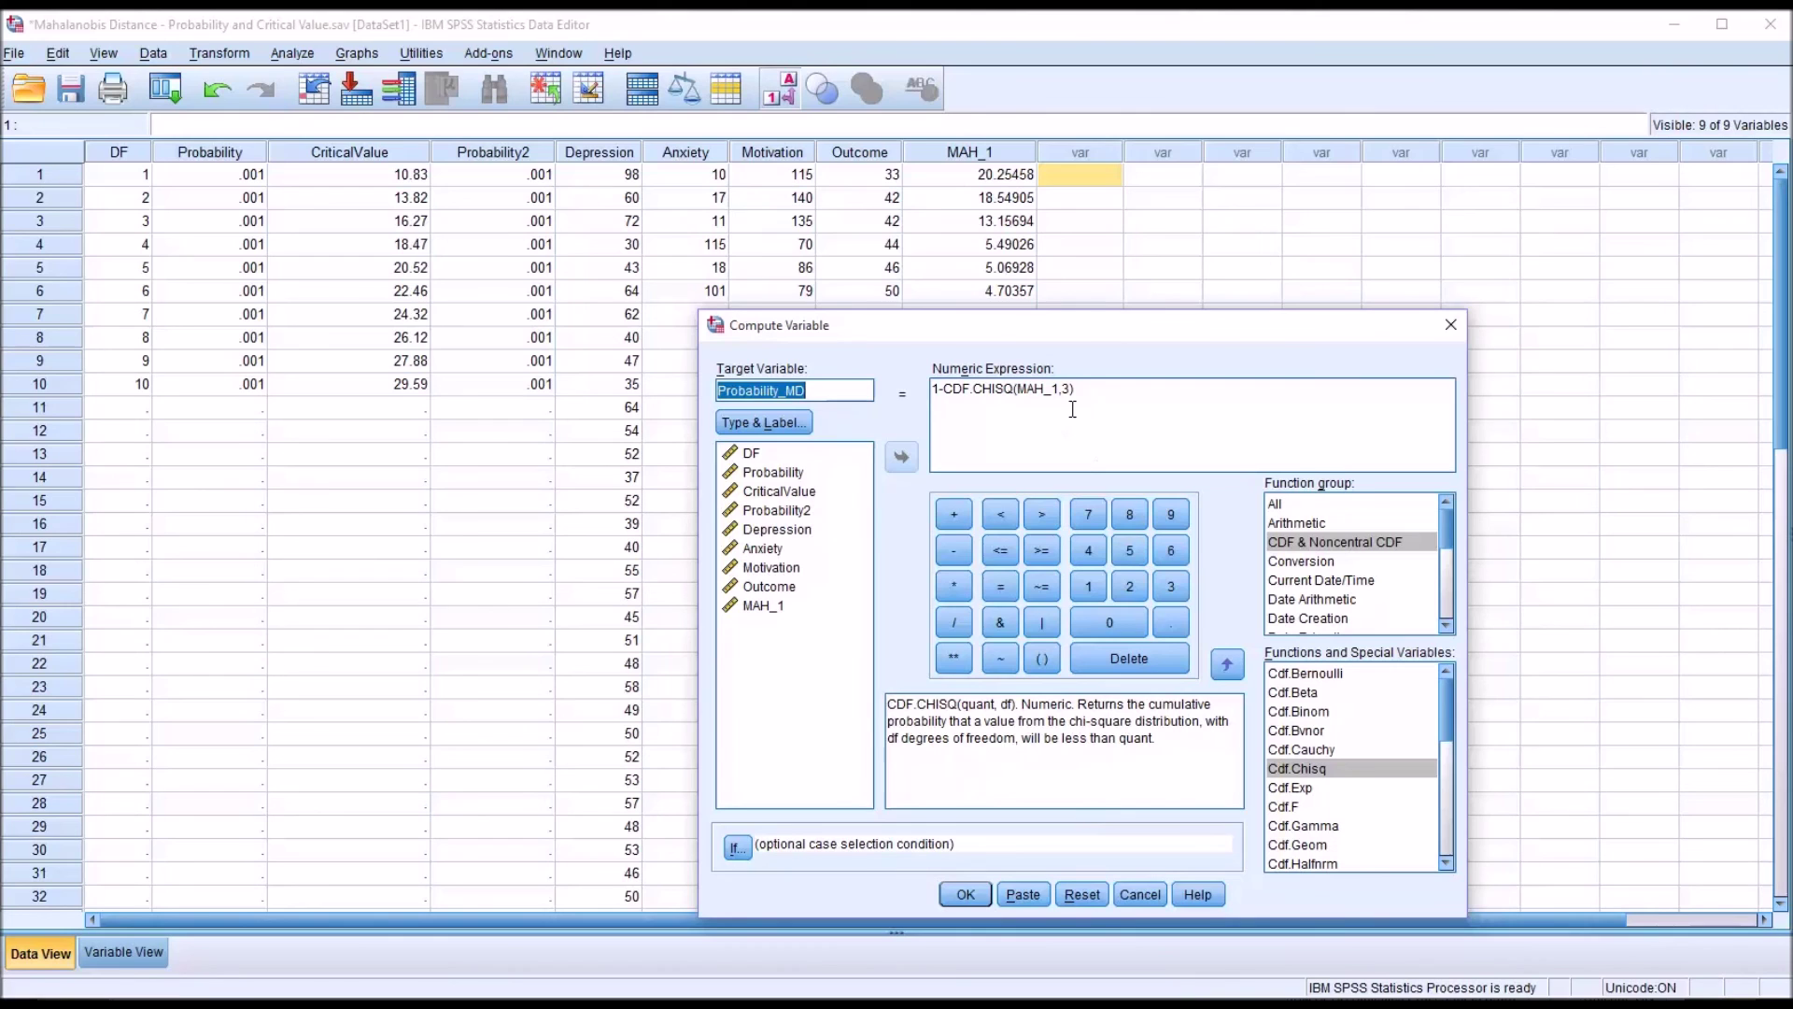
click(971, 898)
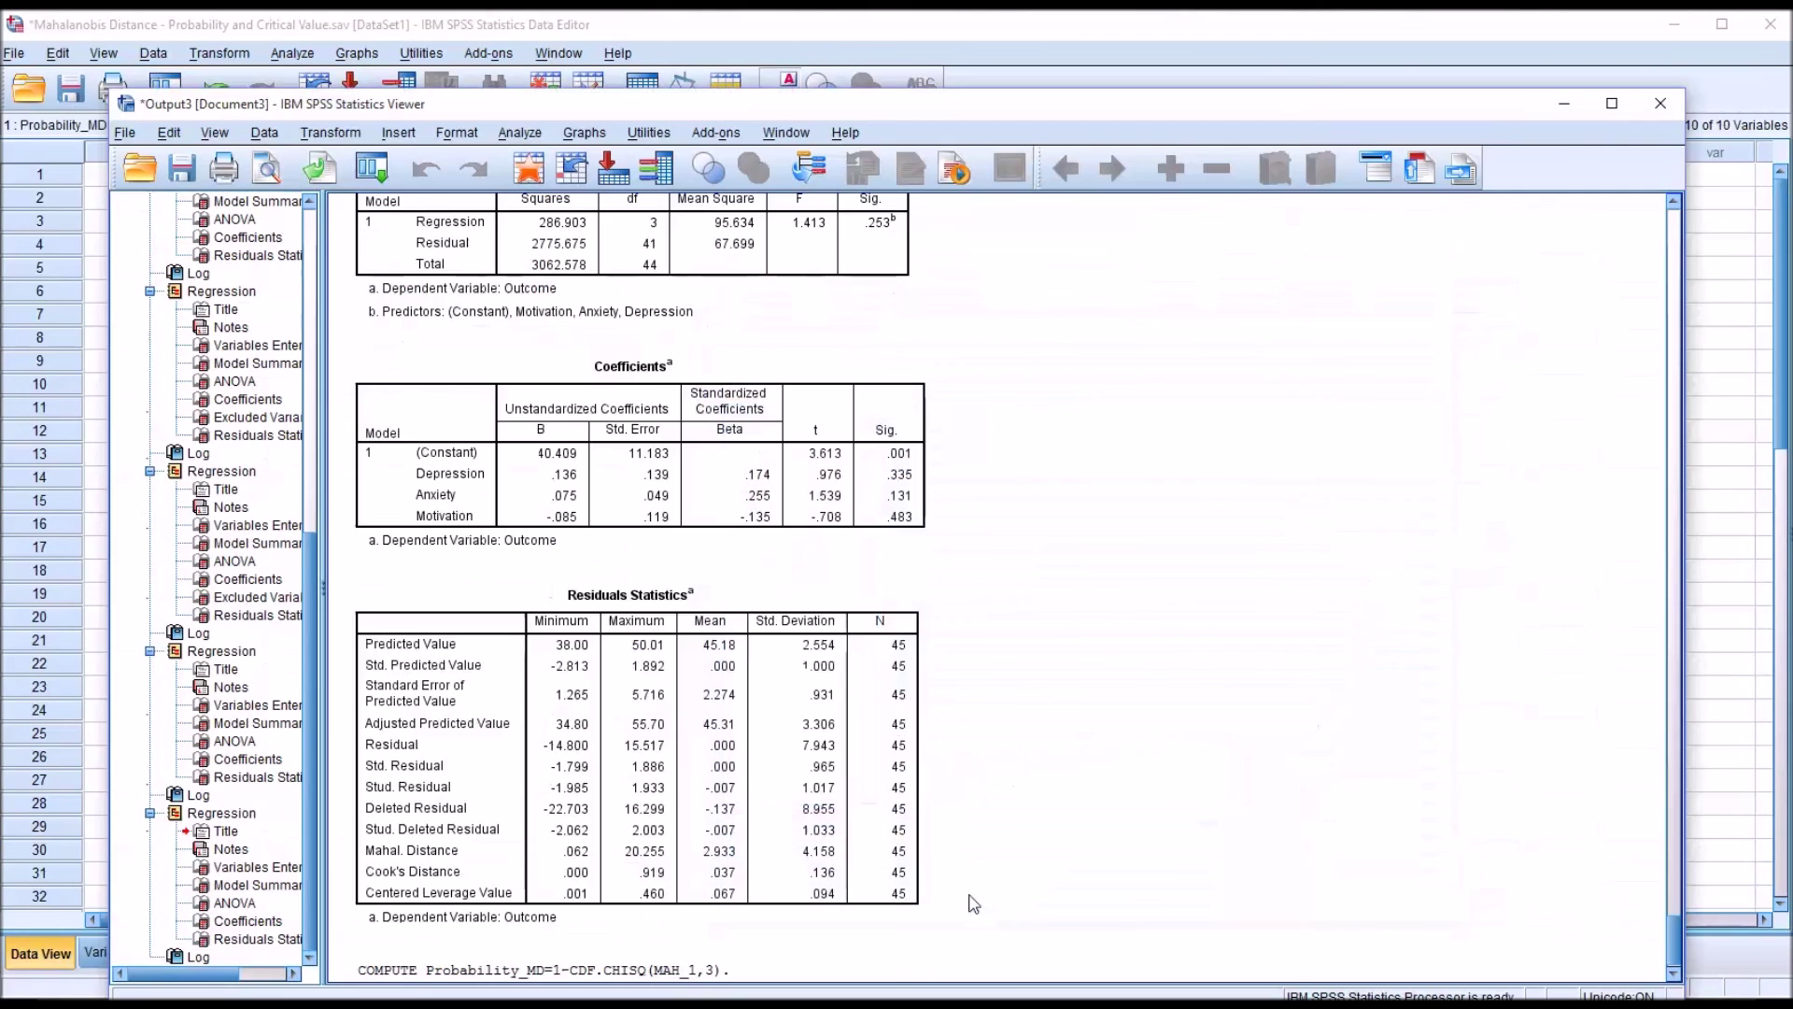
Return to the Data Editor, set the decimals of Probability_MD to 6, and show the data again
click(1009, 48)
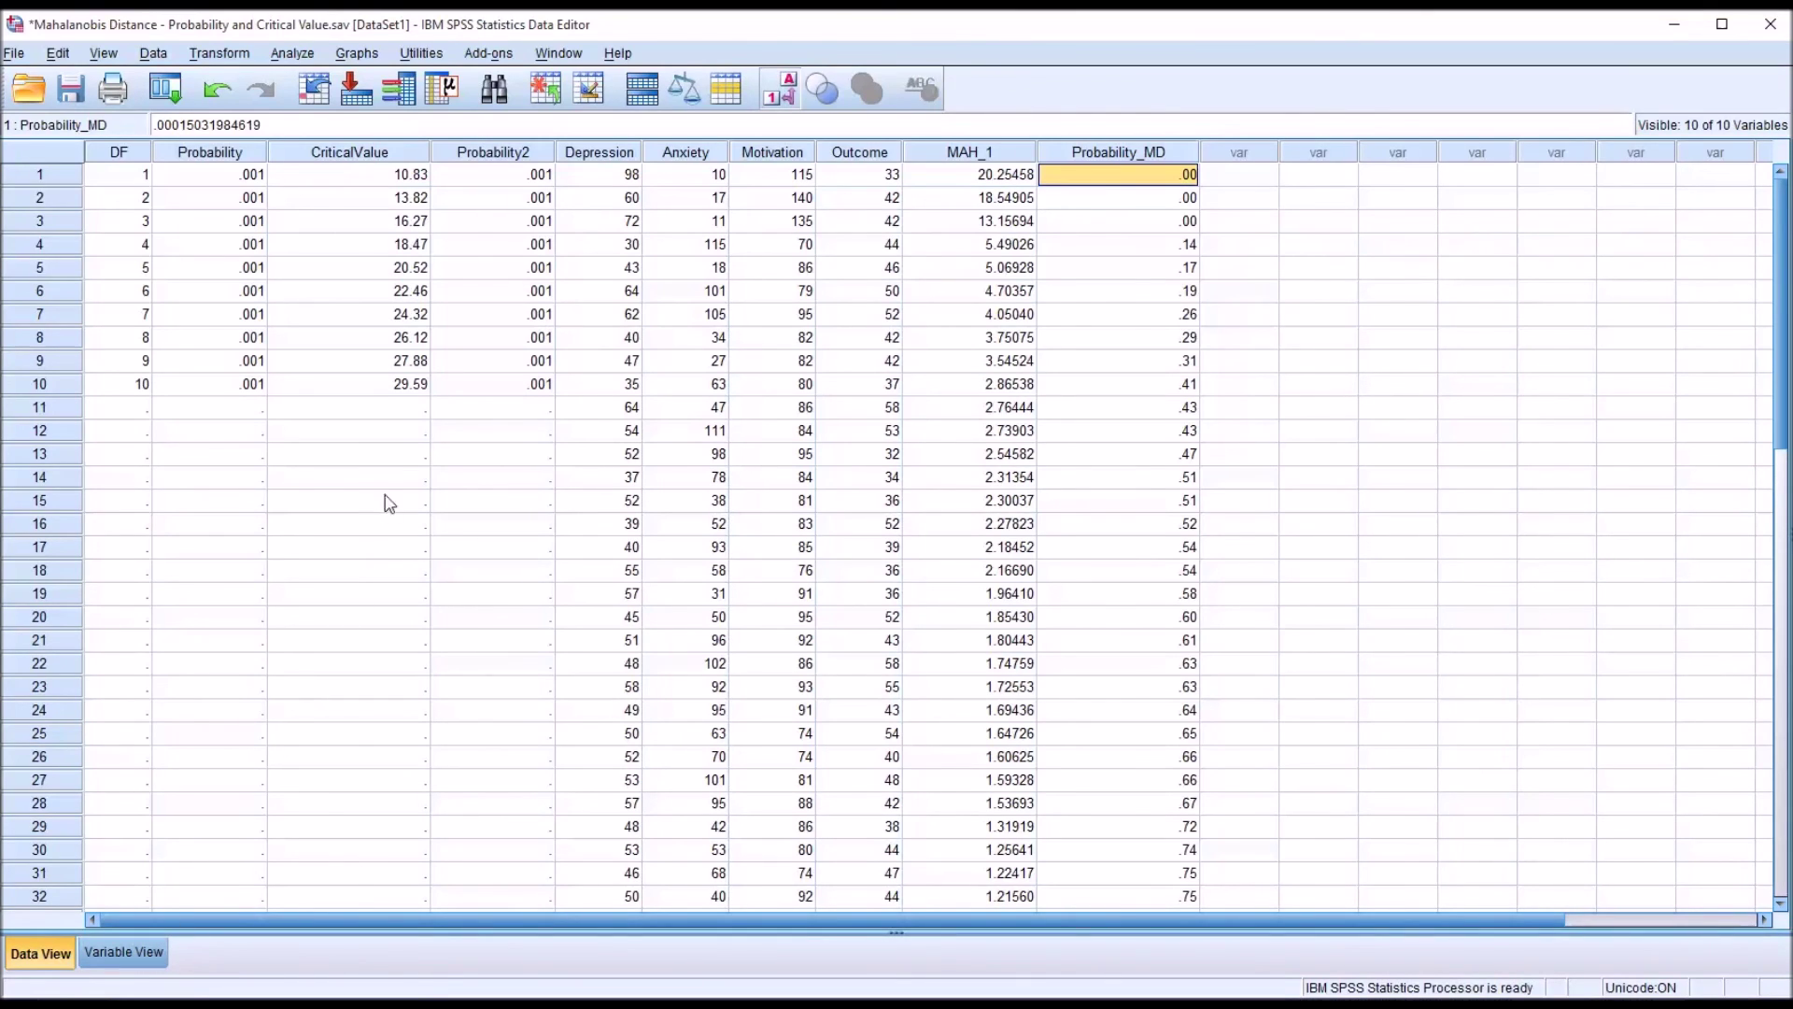
click(123, 952)
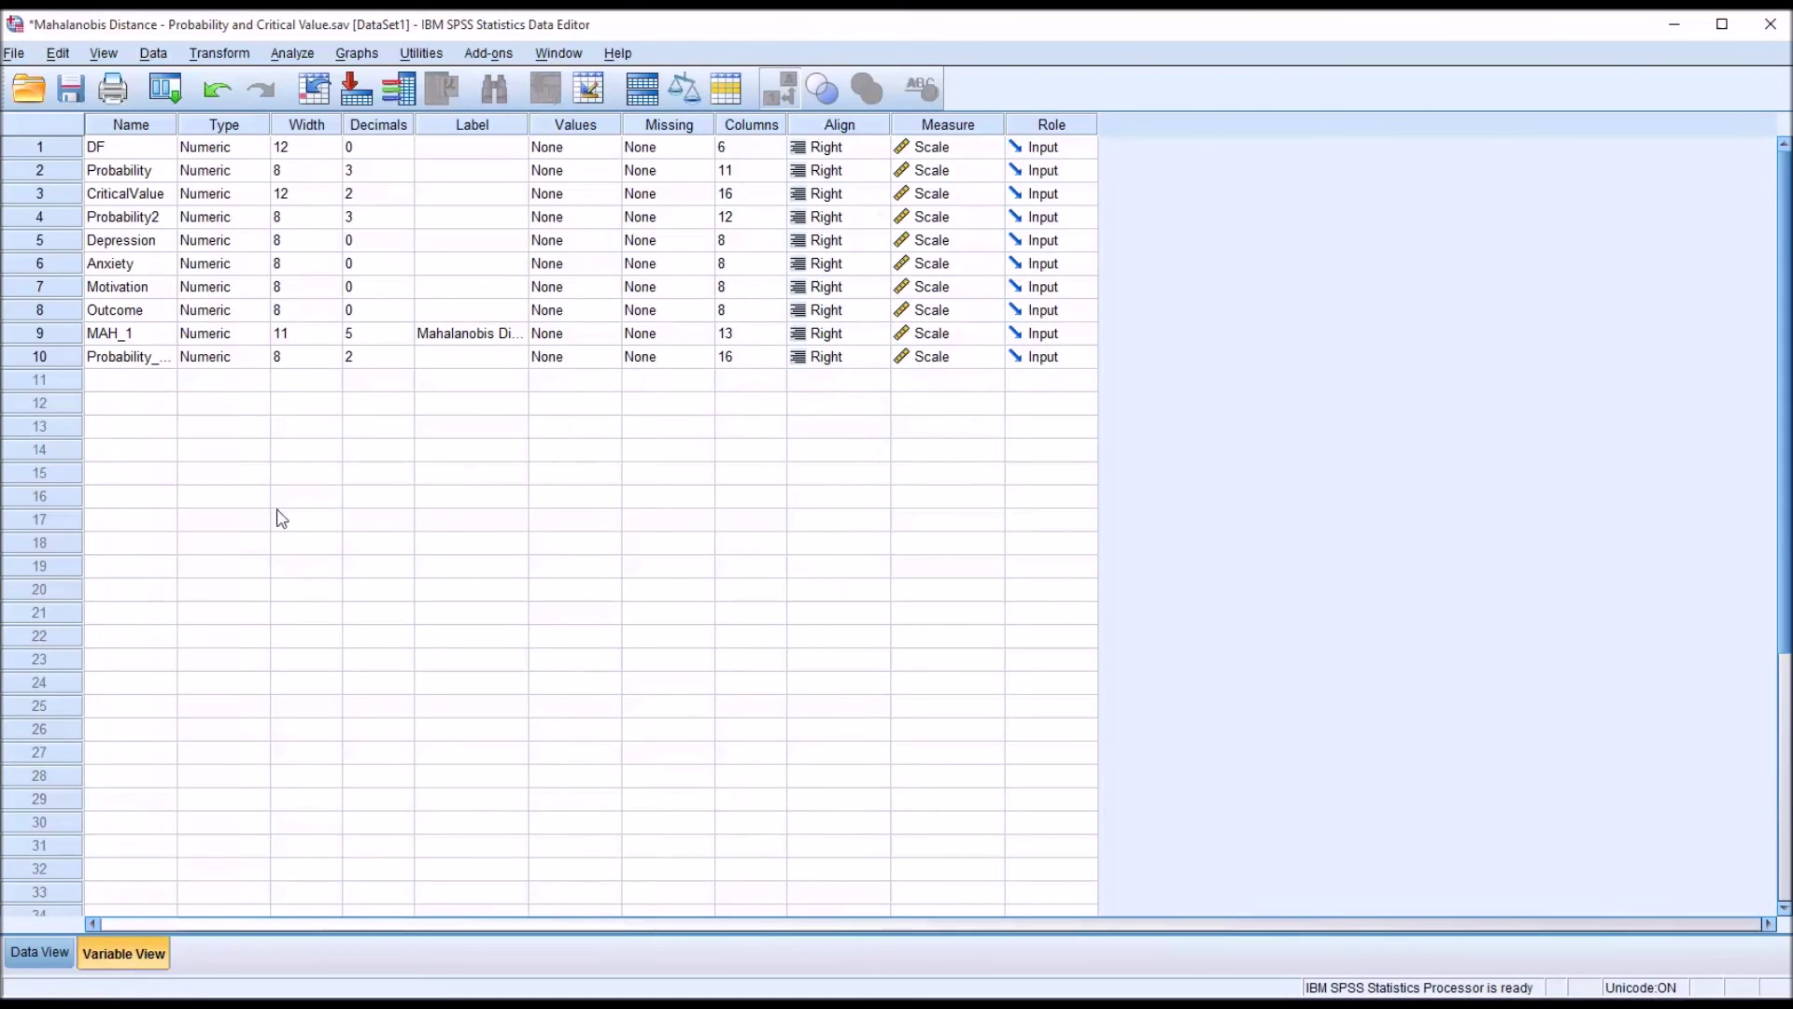
click(378, 357)
click(404, 352)
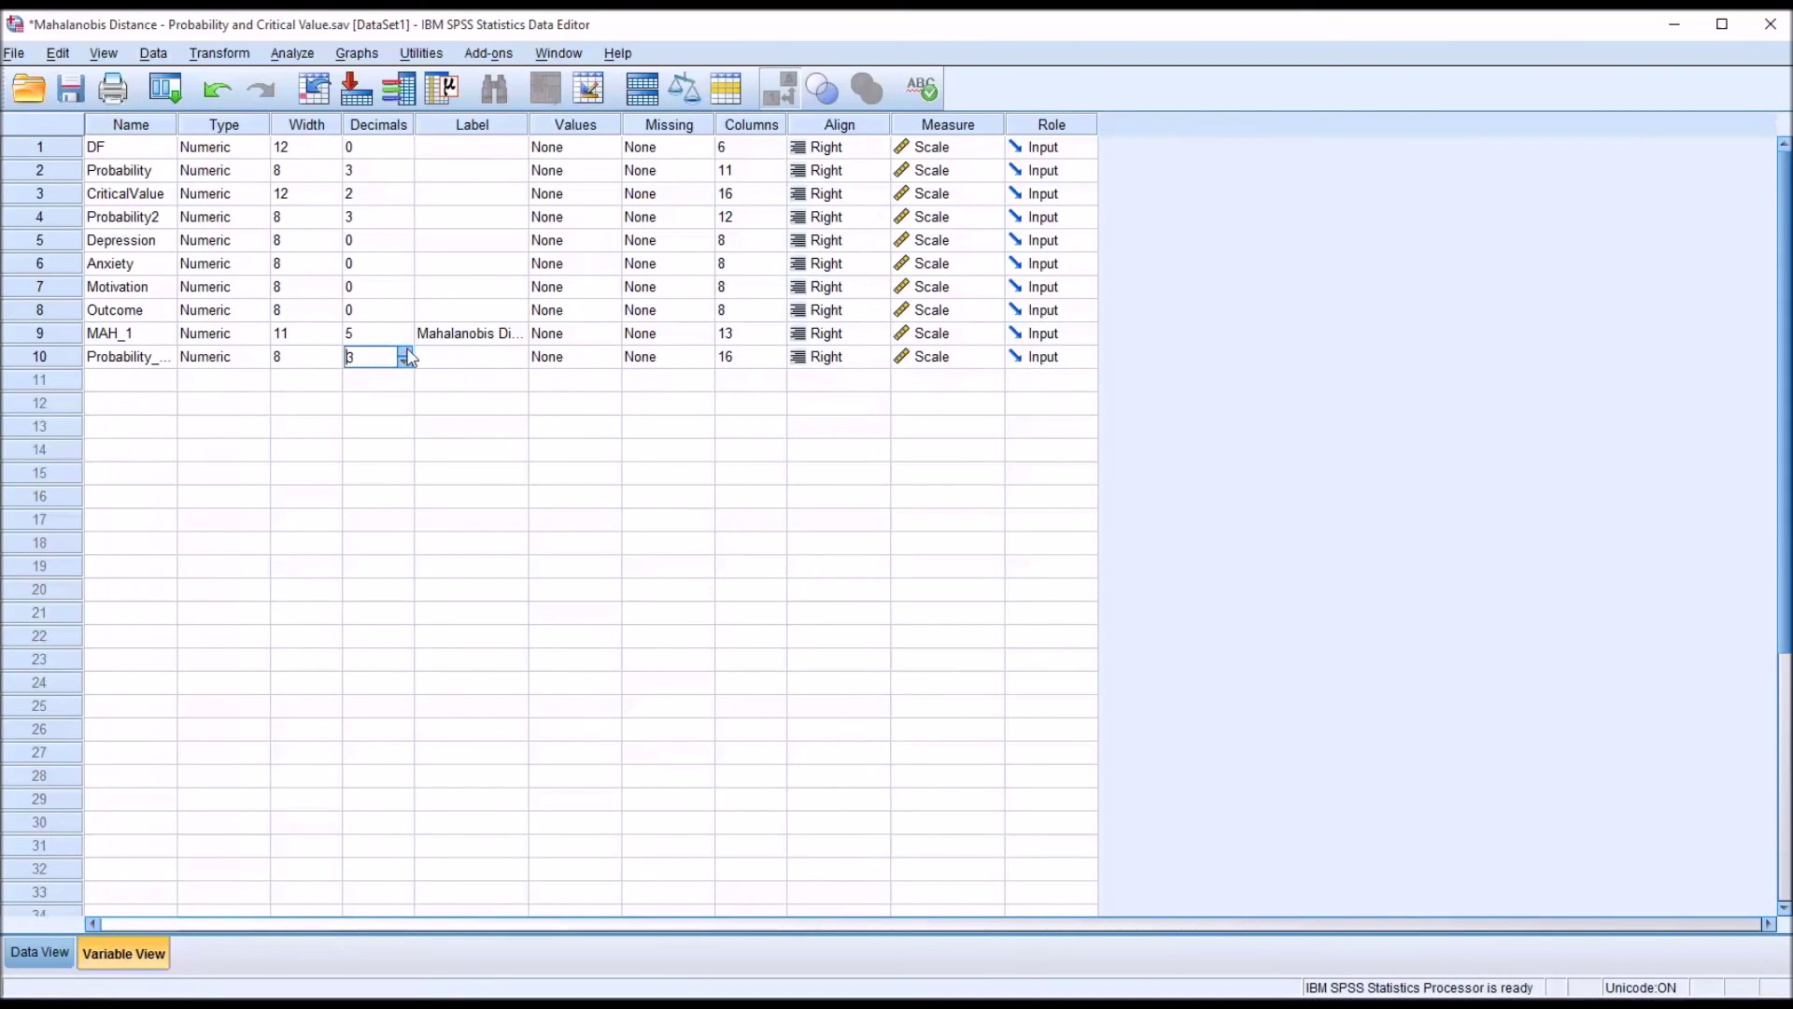
click(376, 383)
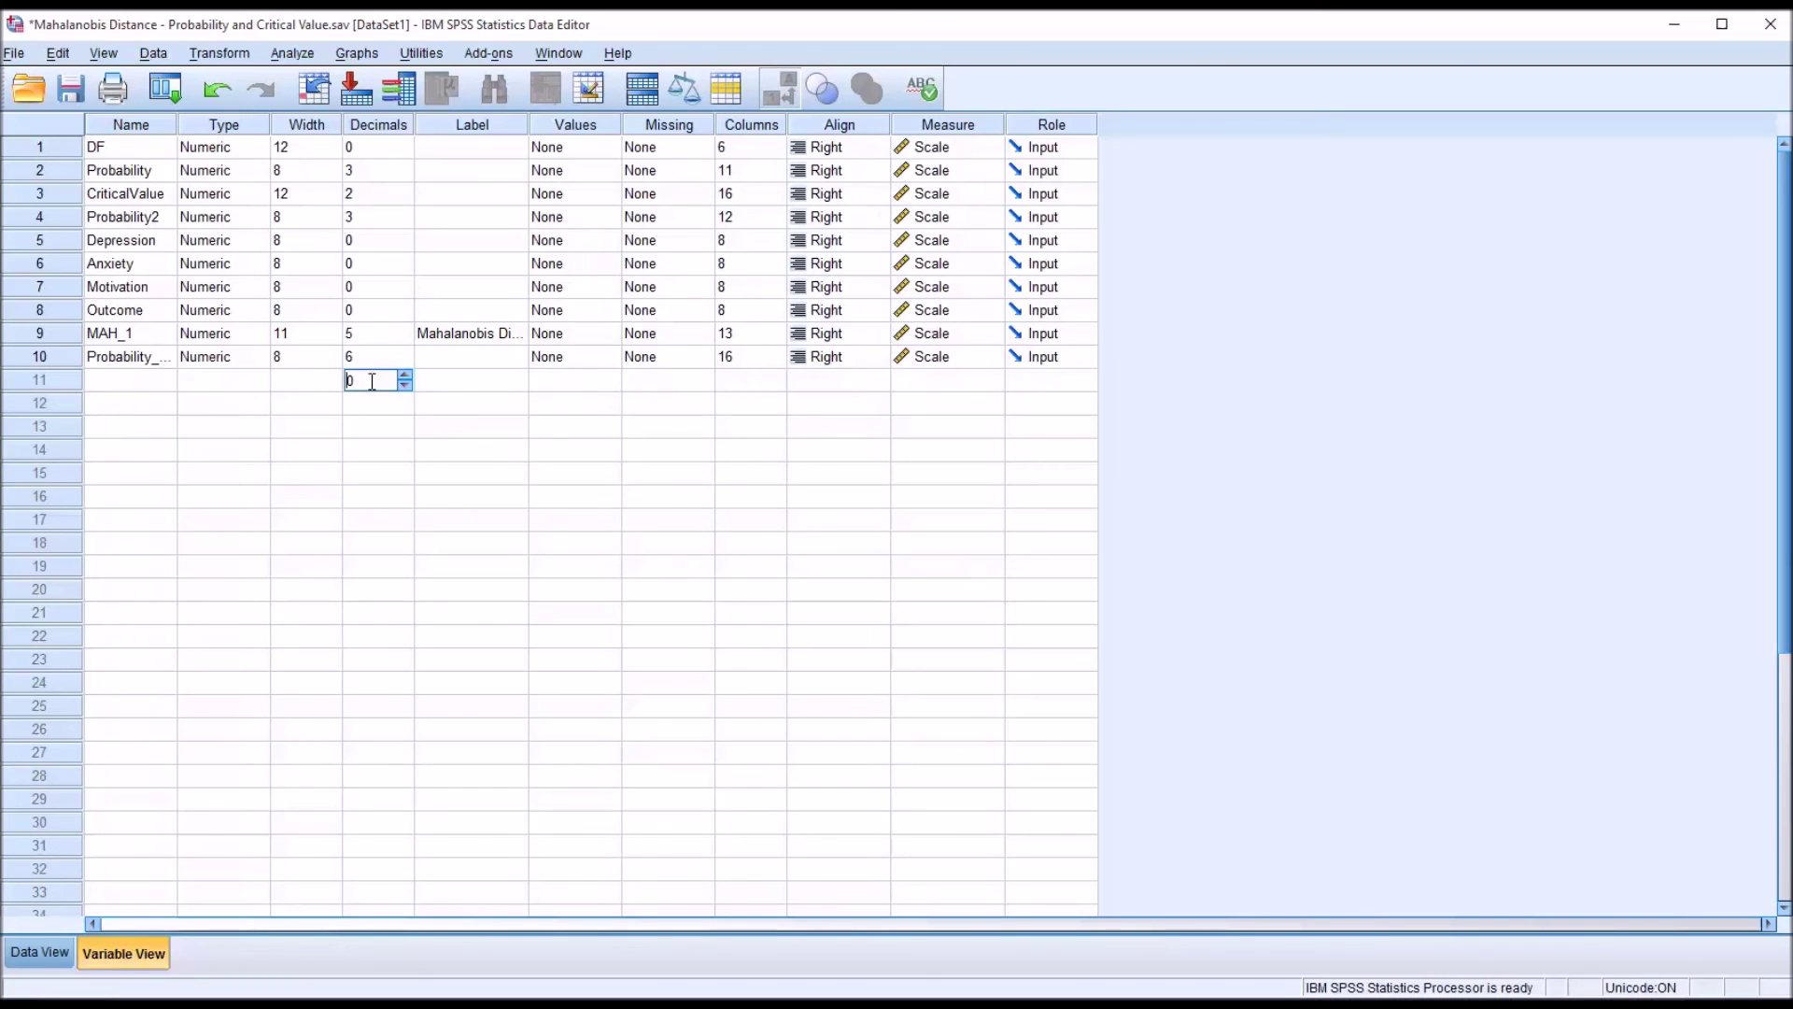
click(71, 951)
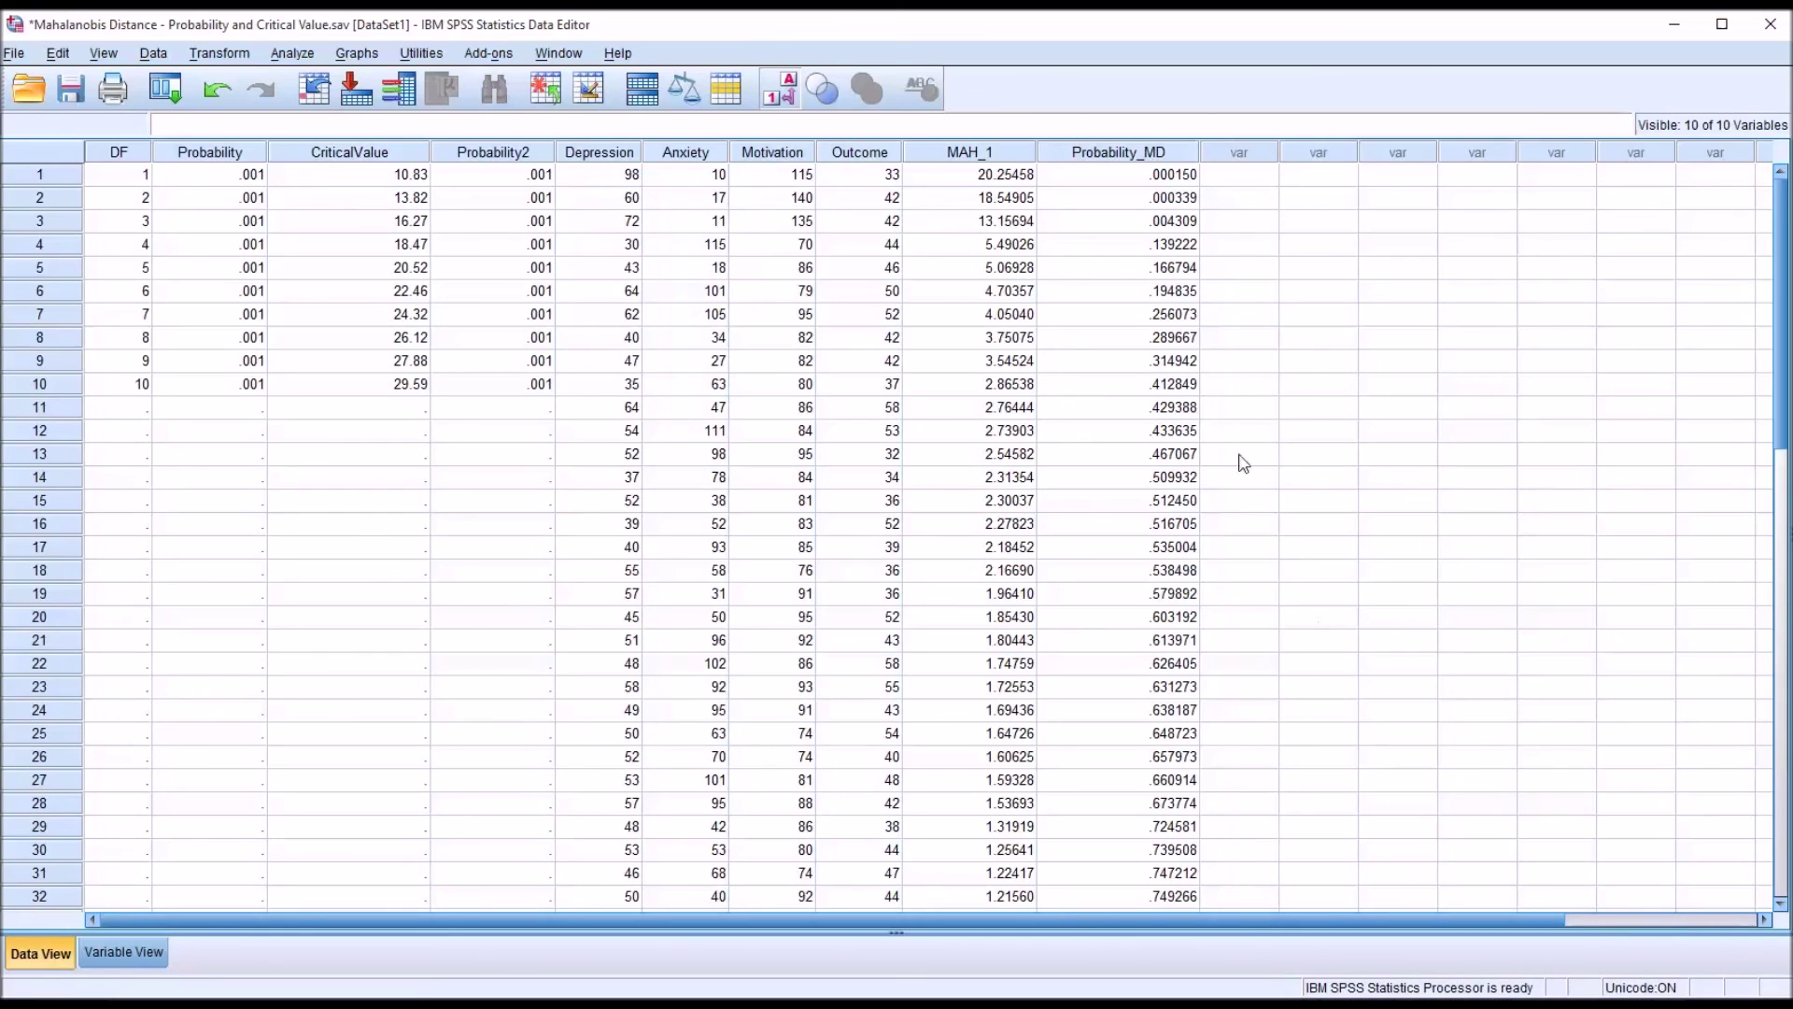
Examine the Probability_MD and MAH_1 values of the first three cases for probabilities below .001 that indicate multivariate outliers
click(1104, 179)
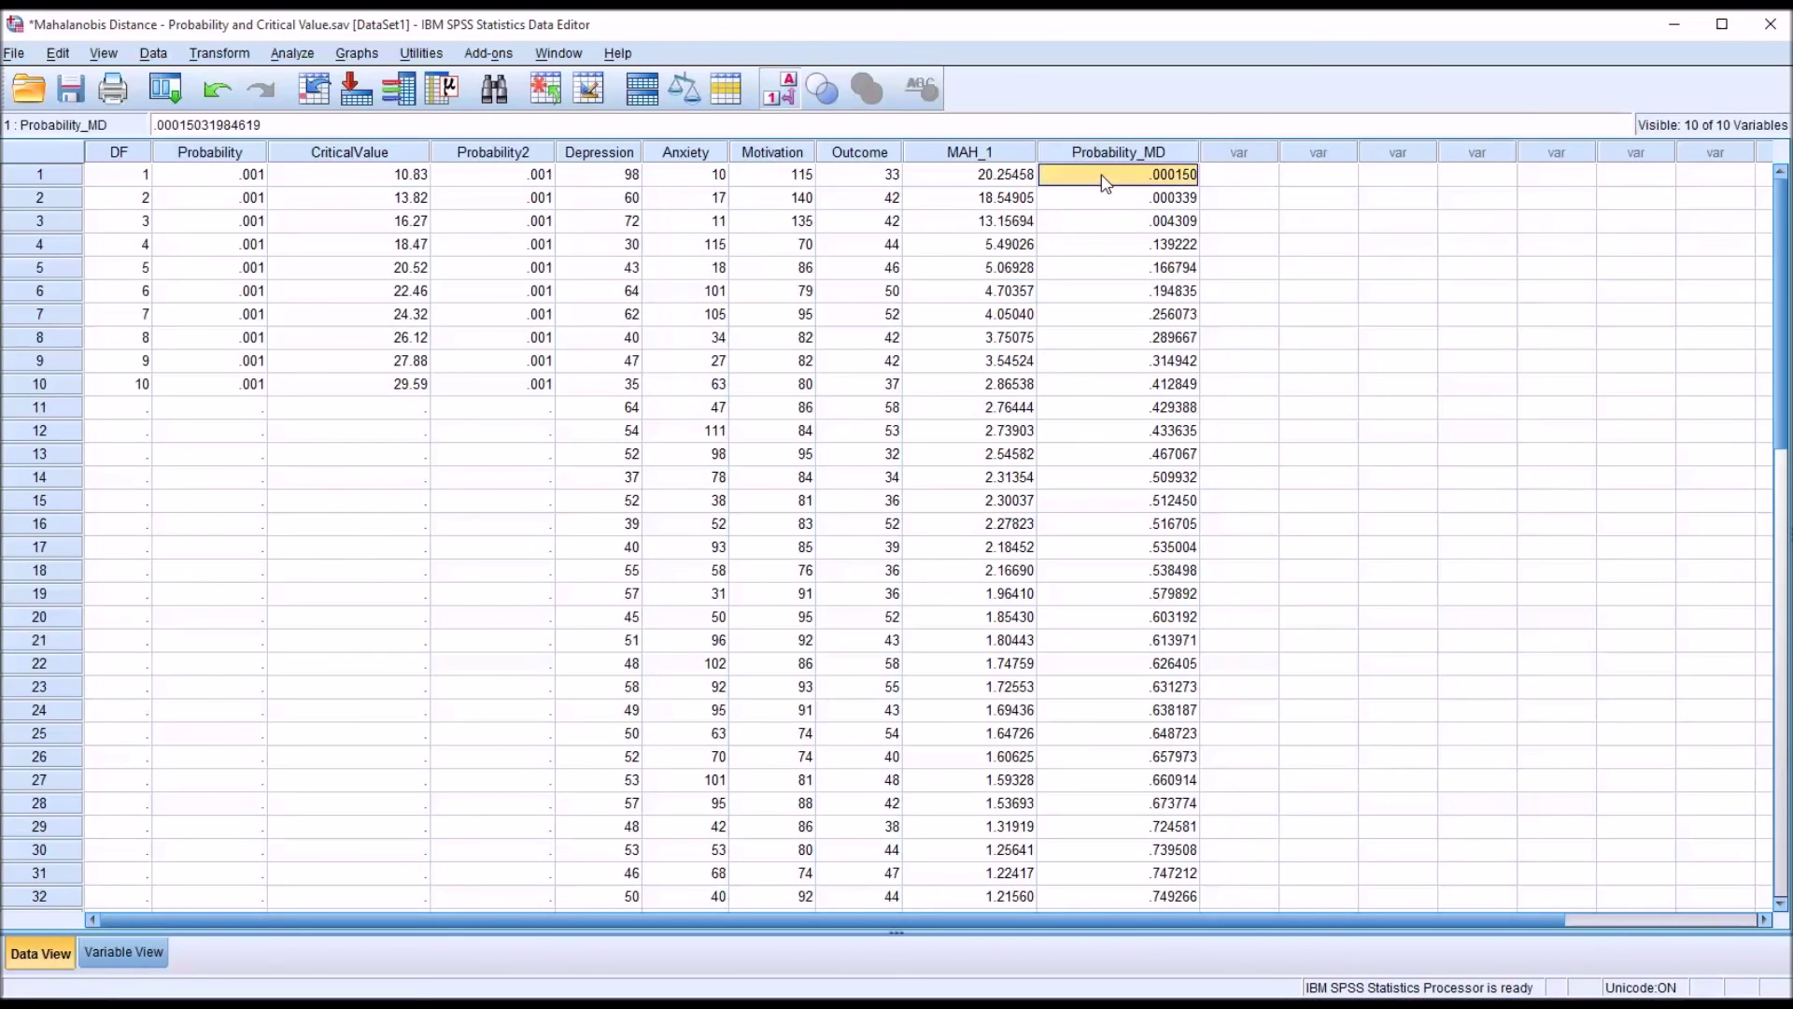
click(998, 180)
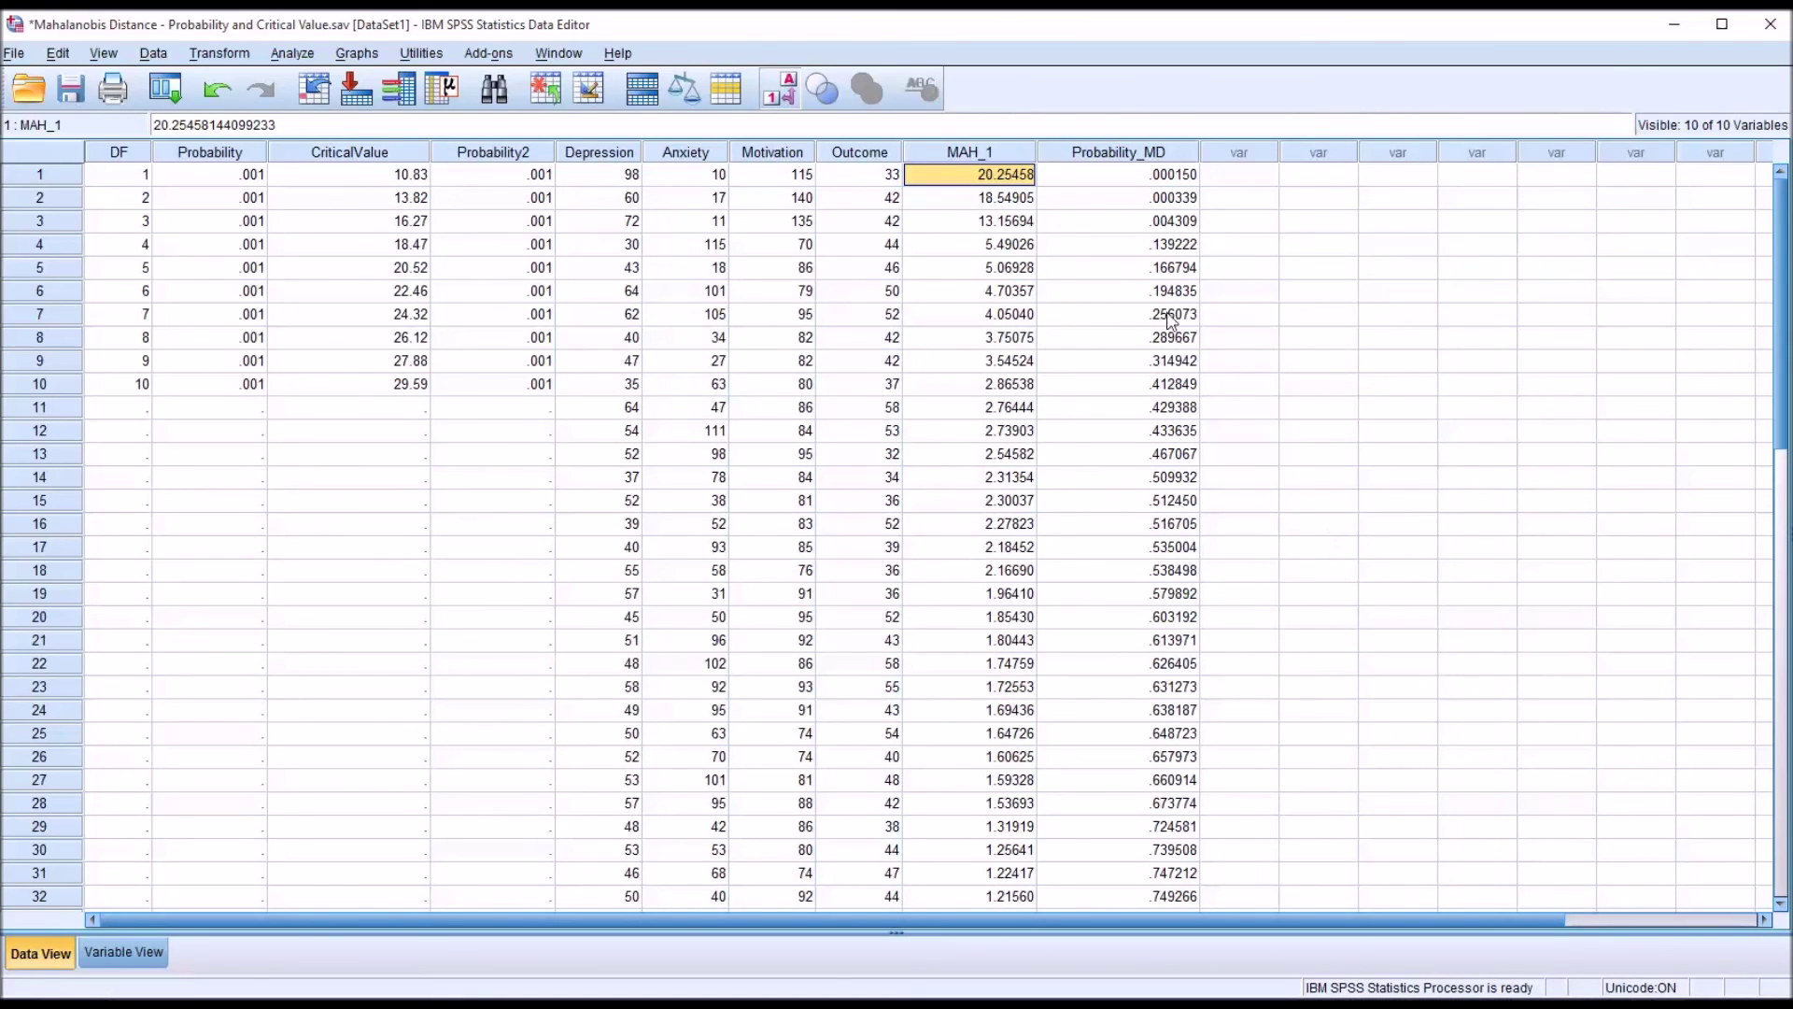
click(1119, 199)
click(1008, 201)
click(1079, 206)
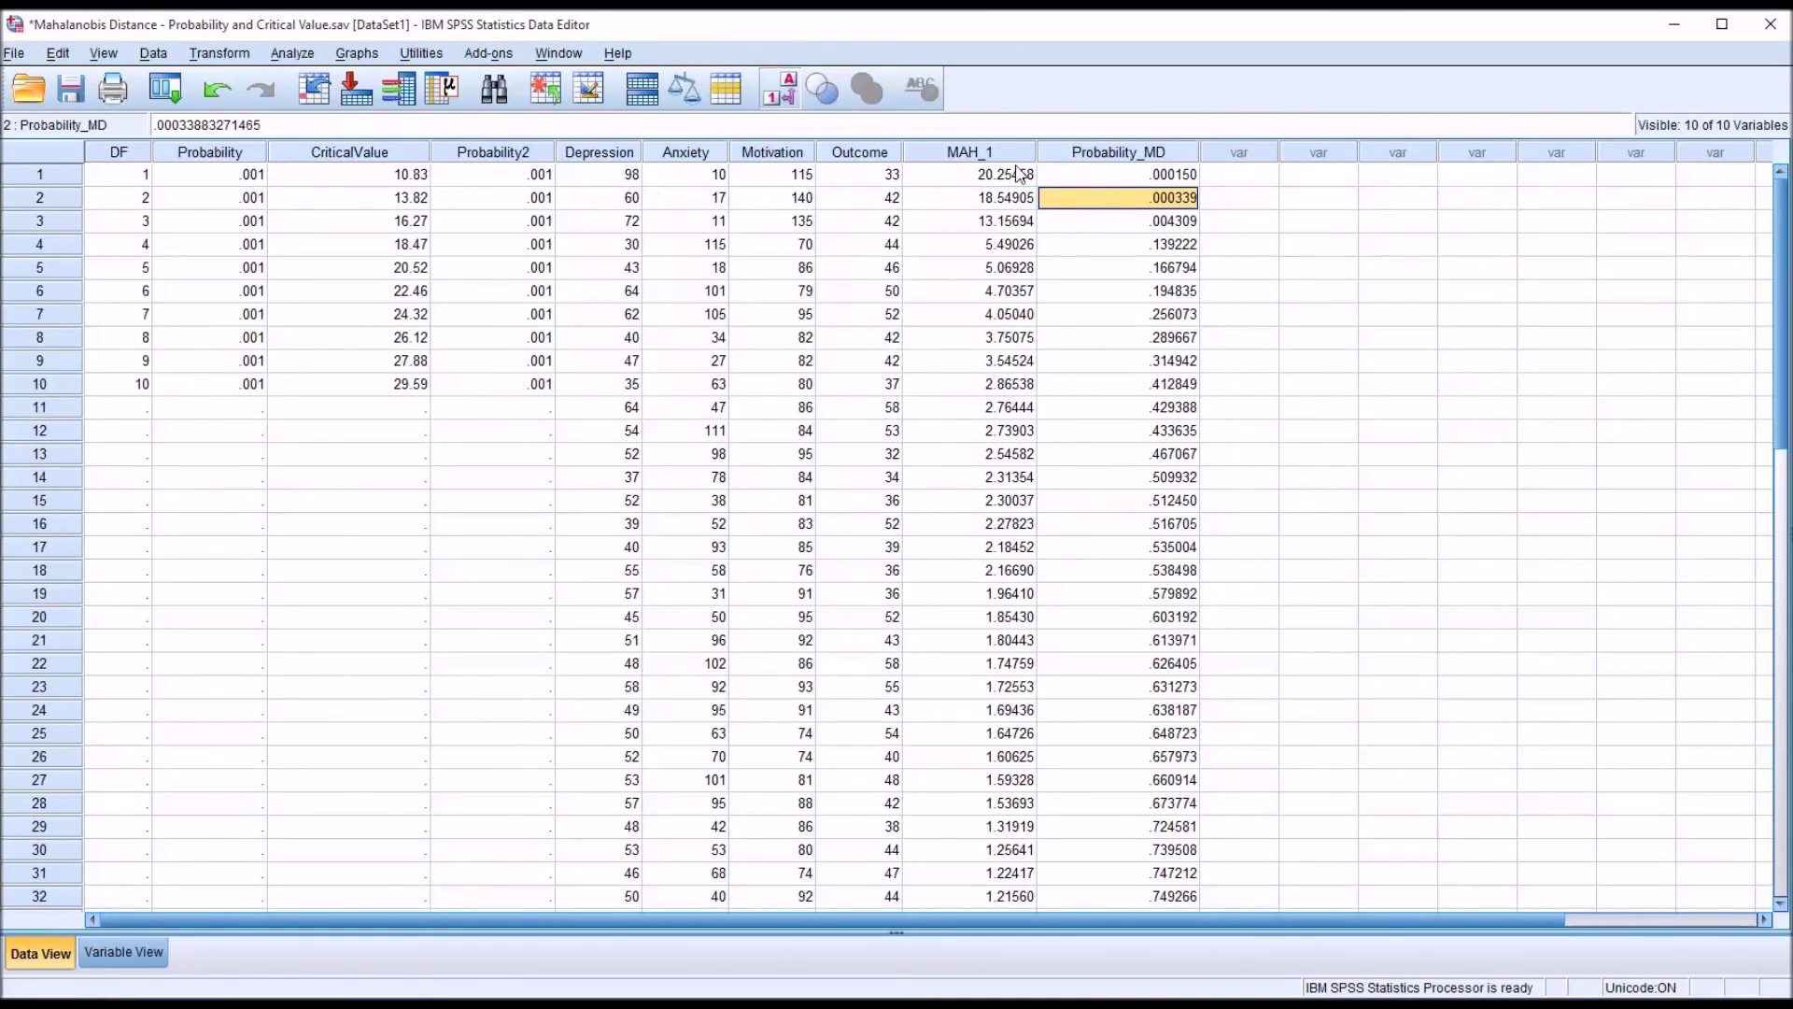
click(1083, 177)
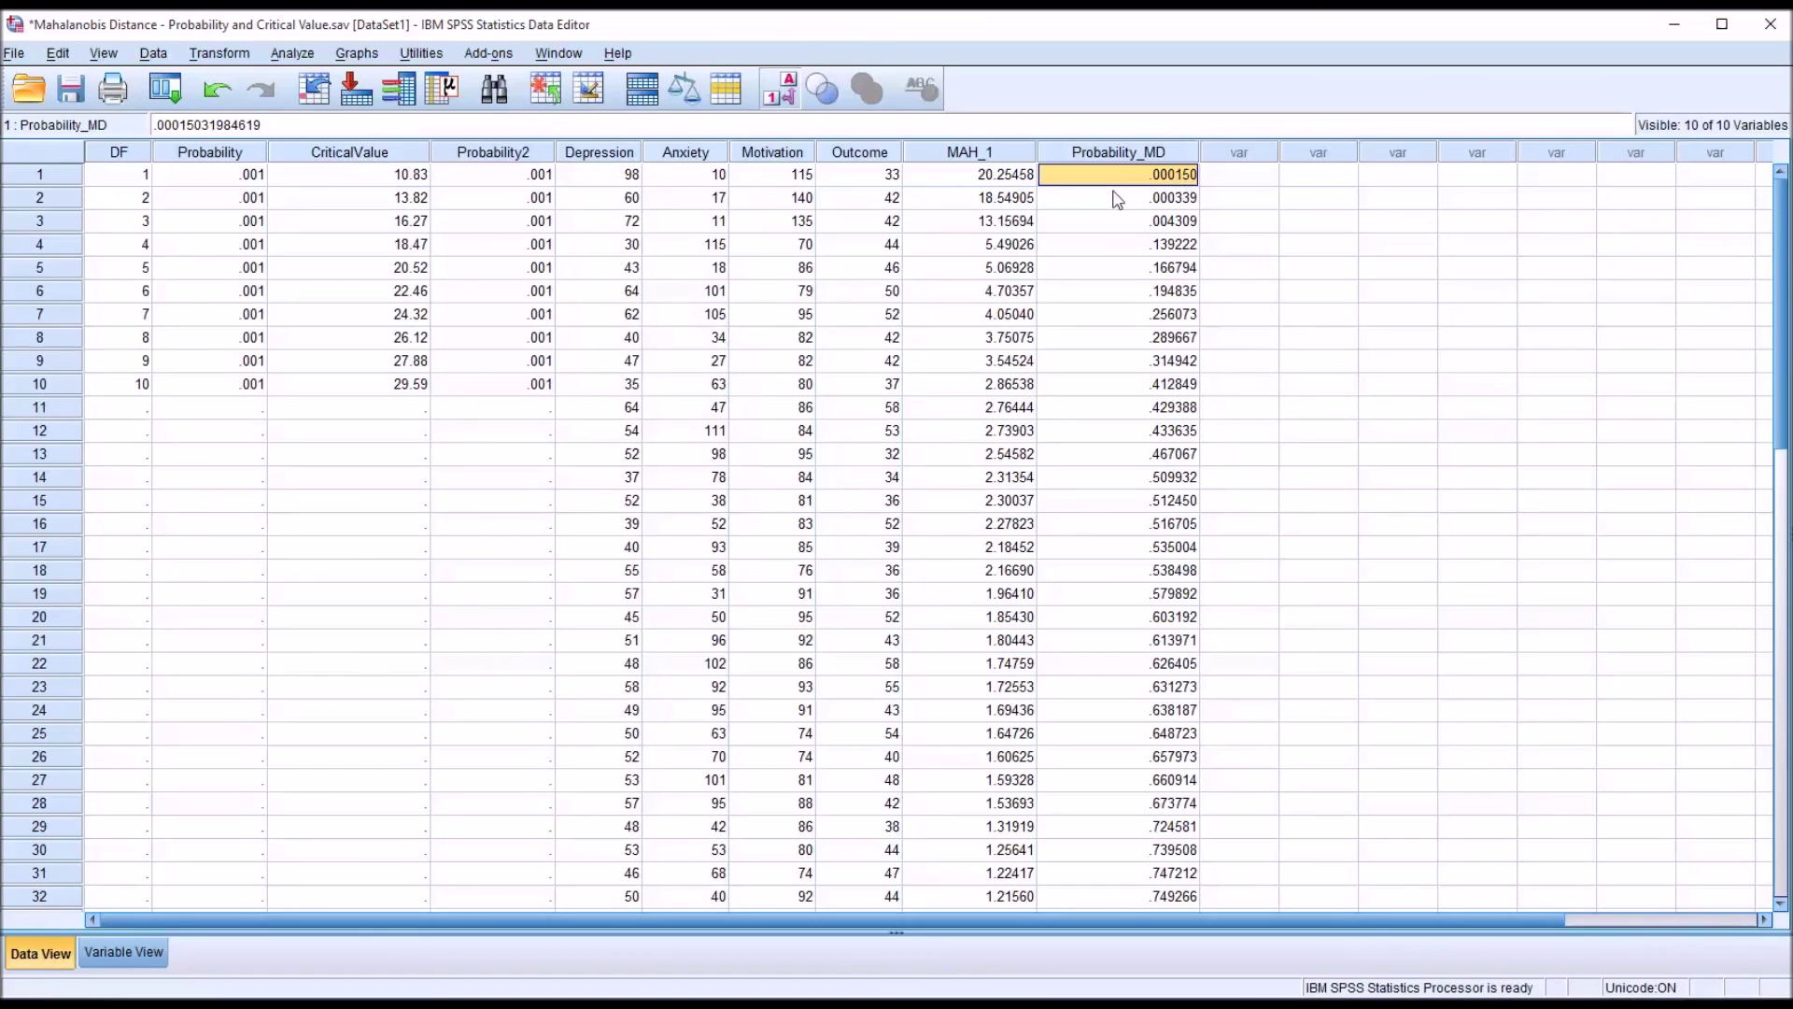
click(1117, 199)
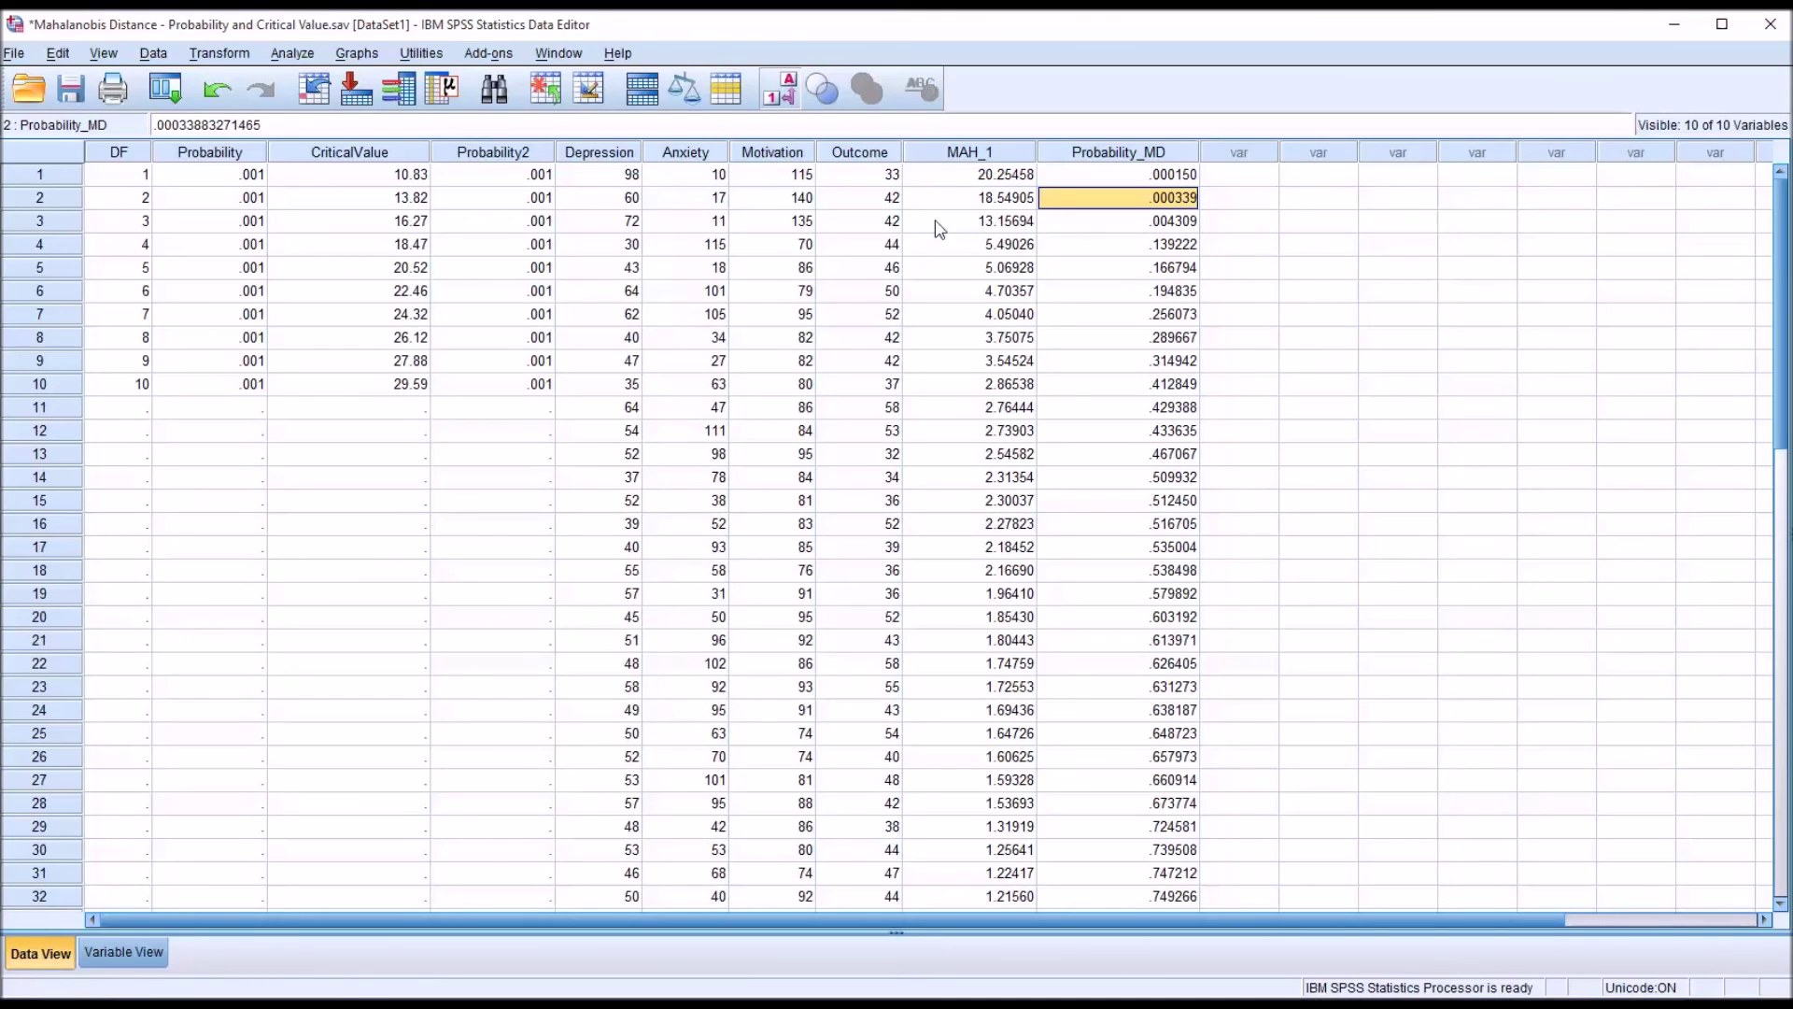
click(1122, 226)
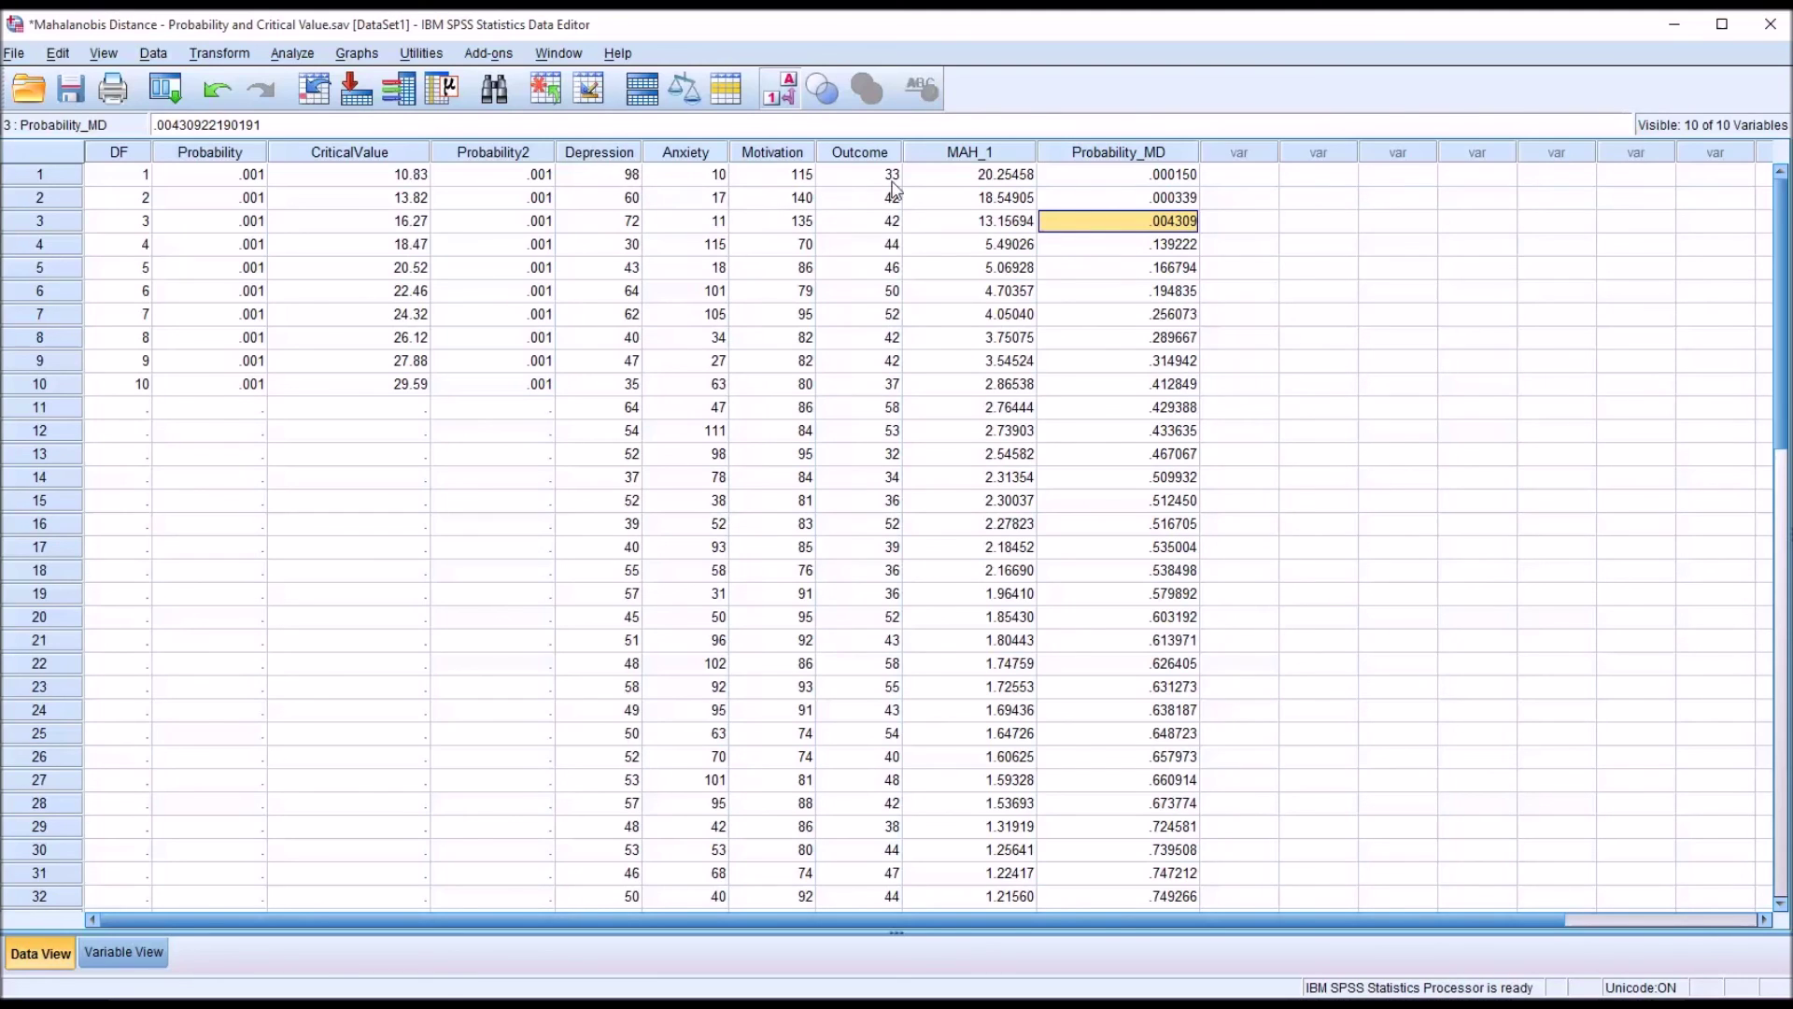
click(941, 180)
click(937, 197)
click(940, 178)
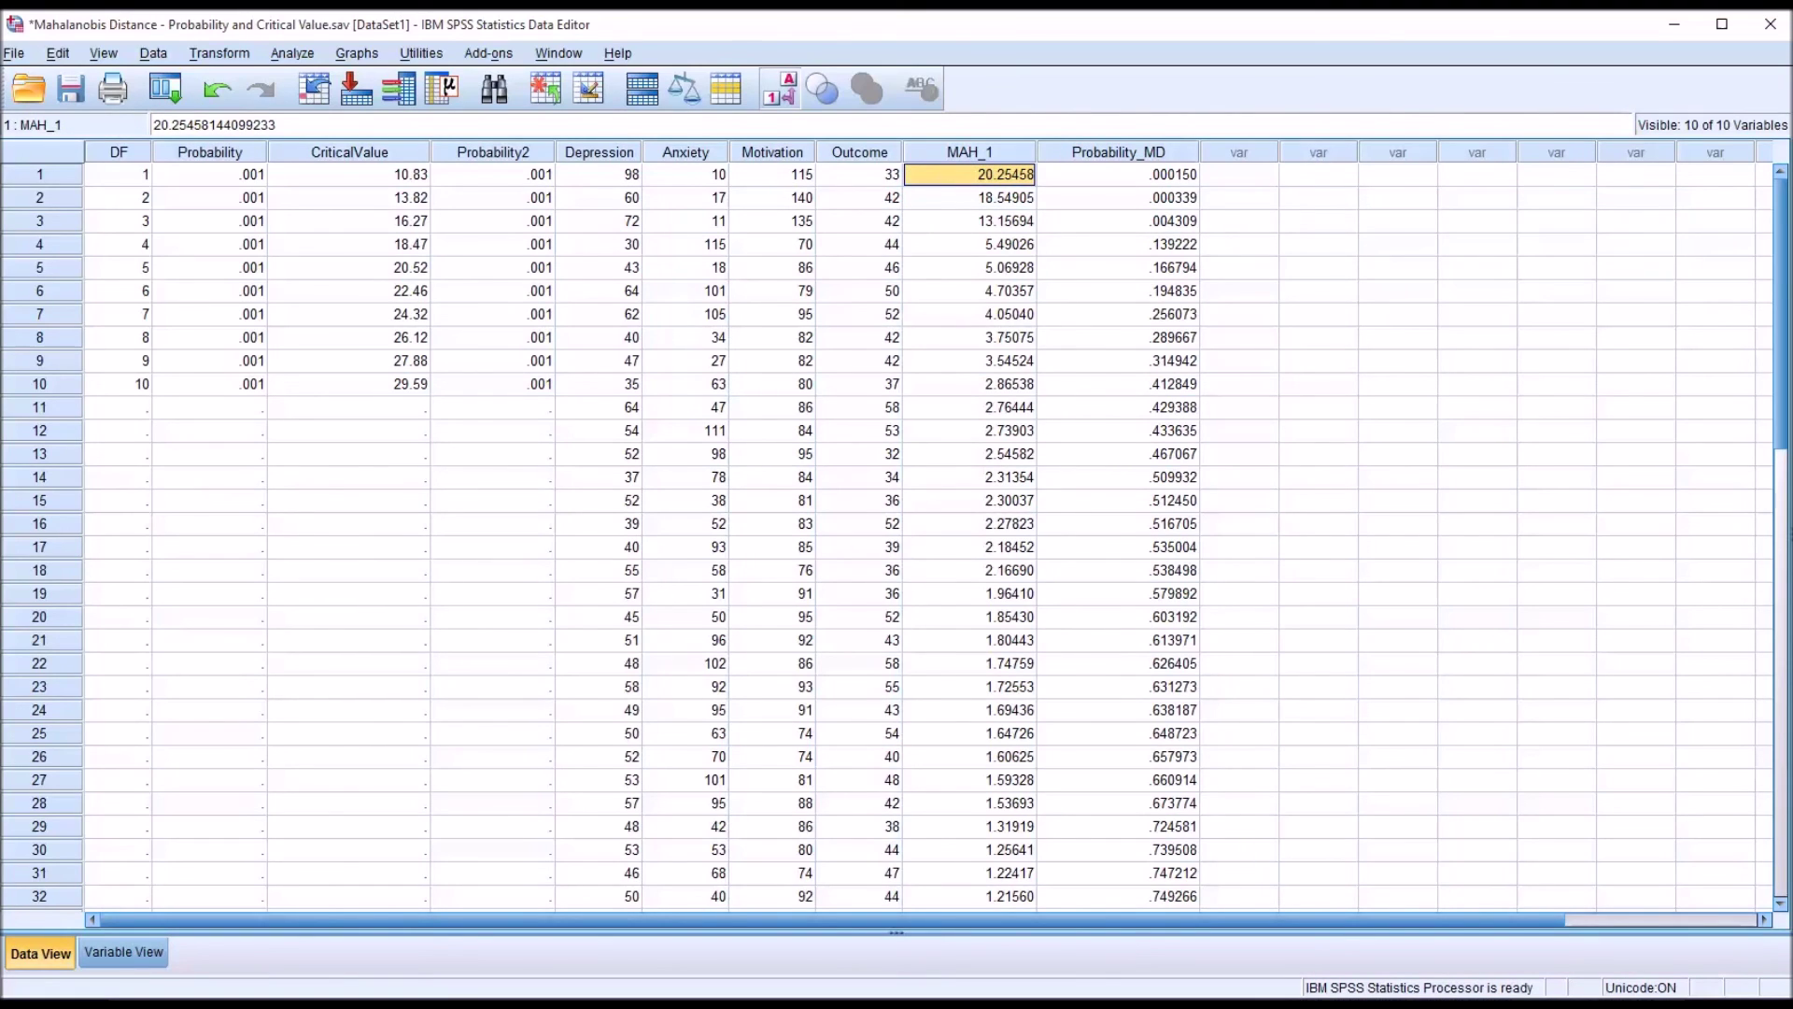